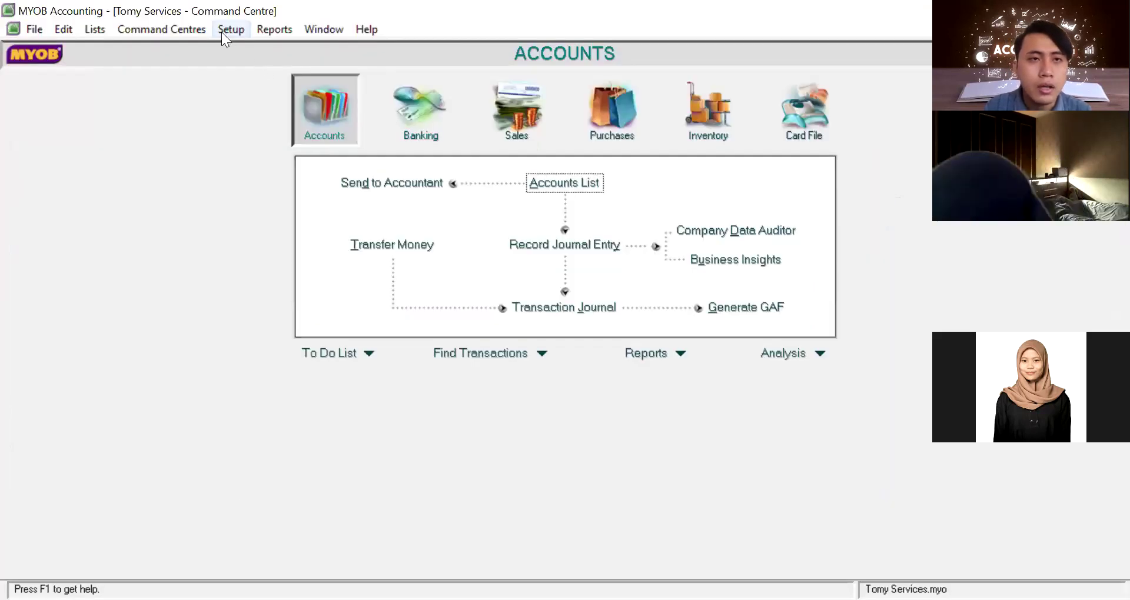
Launch the Easy Setup Assistant's Accounts section and advance to Tomy Services' Accounts List page
{"action": "left_click", "coordinate": [221, 32]}
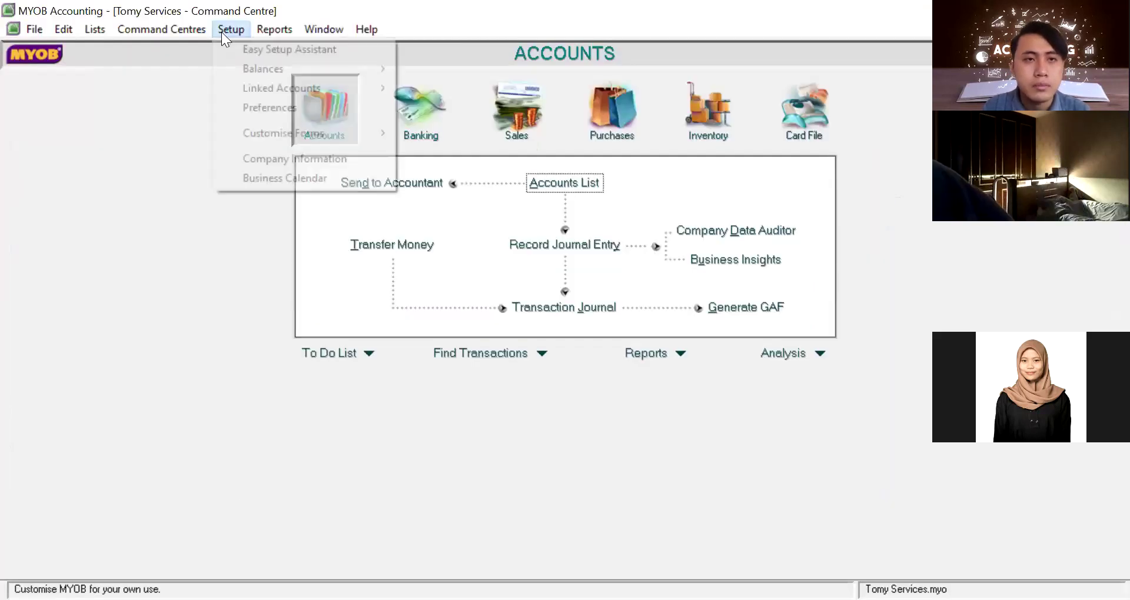
{"action": "left_click", "coordinate": [271, 51]}
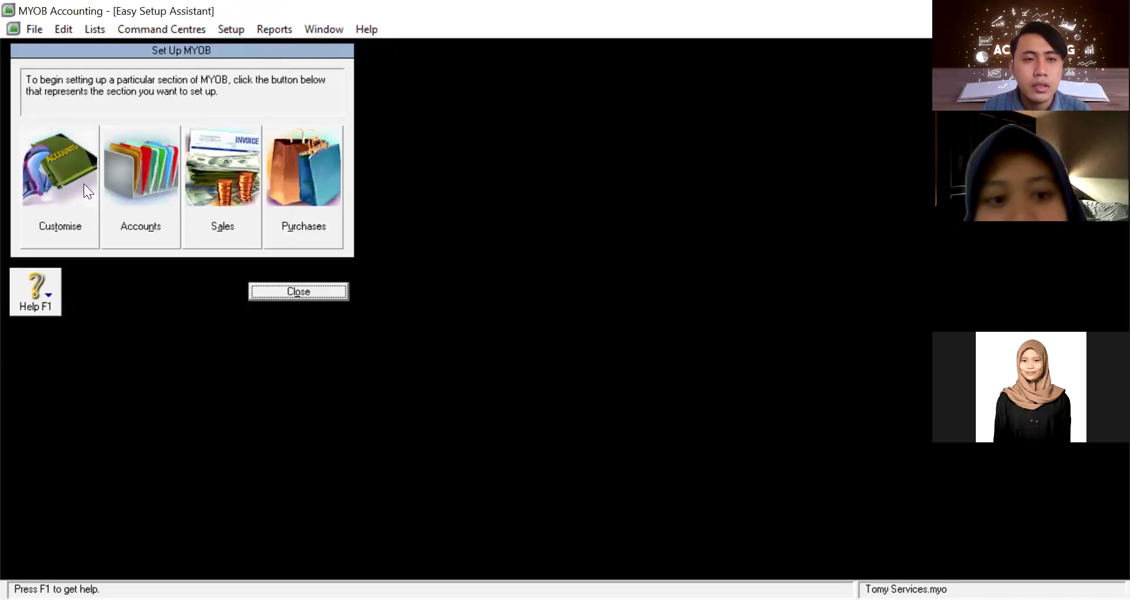
{"action": "left_click", "coordinate": [144, 187]}
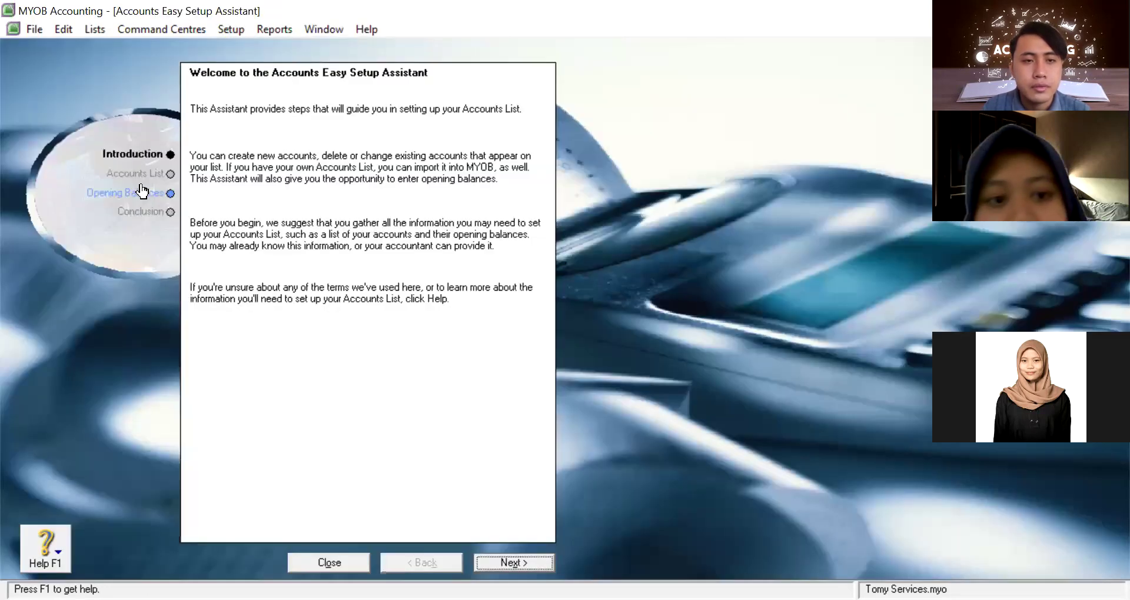
{"action": "left_click", "coordinate": [513, 562]}
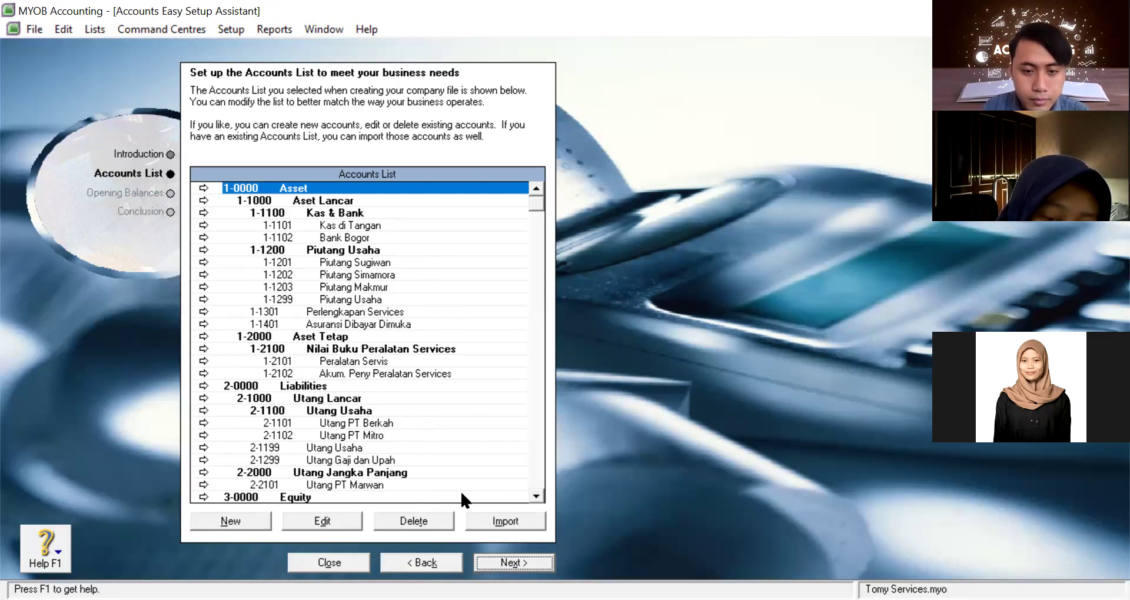
Close the accounts setup assistant and the Set Up MYOB window to return to the Command Centre
{"action": "left_click", "coordinate": [356, 561]}
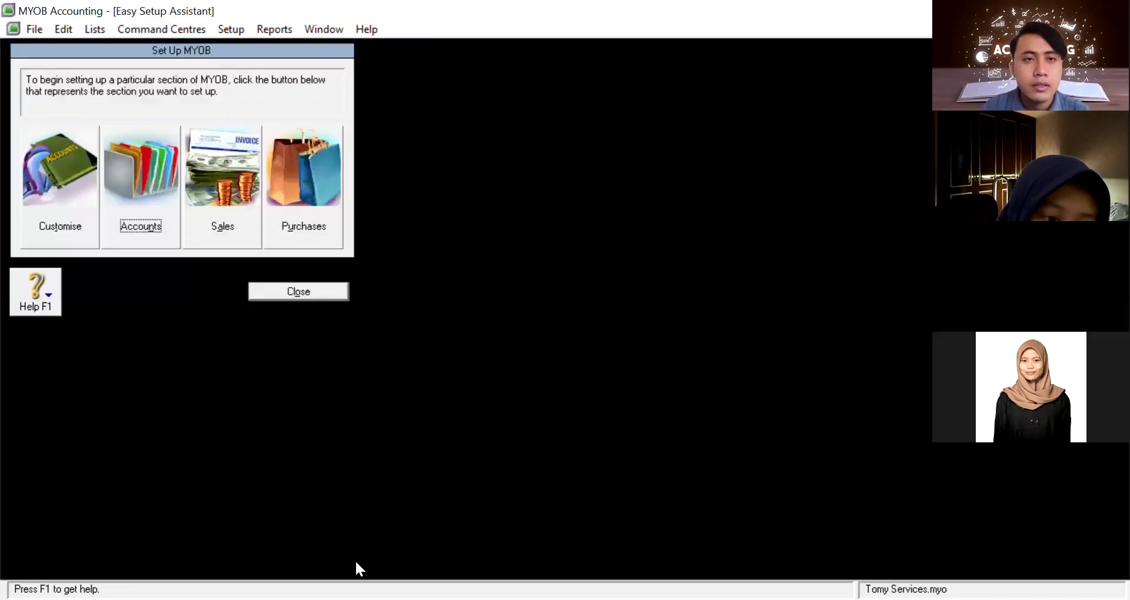
{"action": "left_click", "coordinate": [221, 31]}
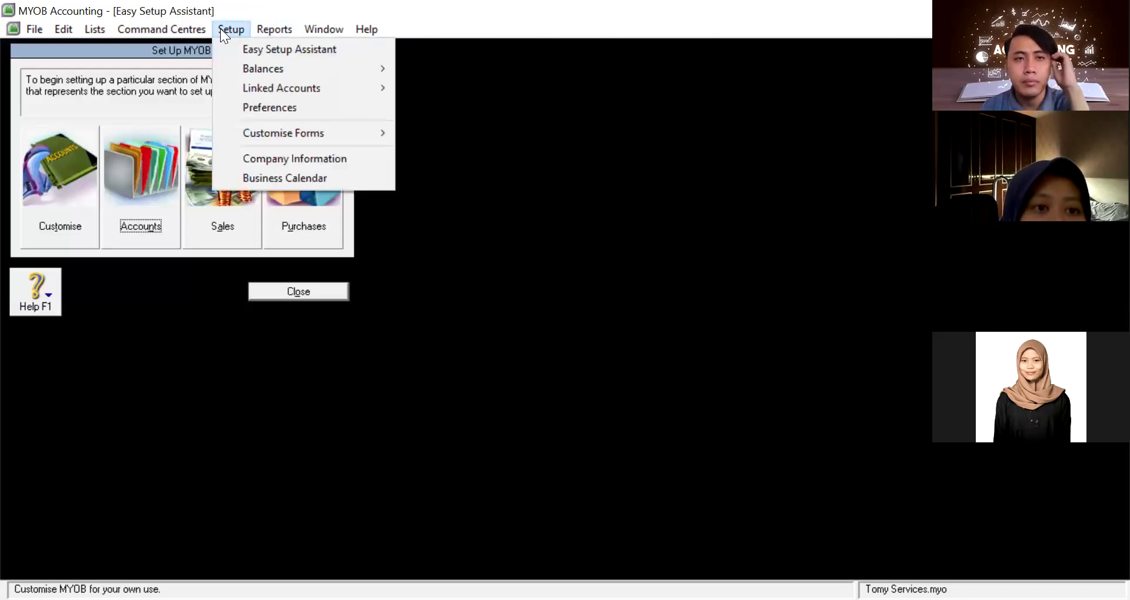
{"action": "left_click", "coordinate": [263, 45]}
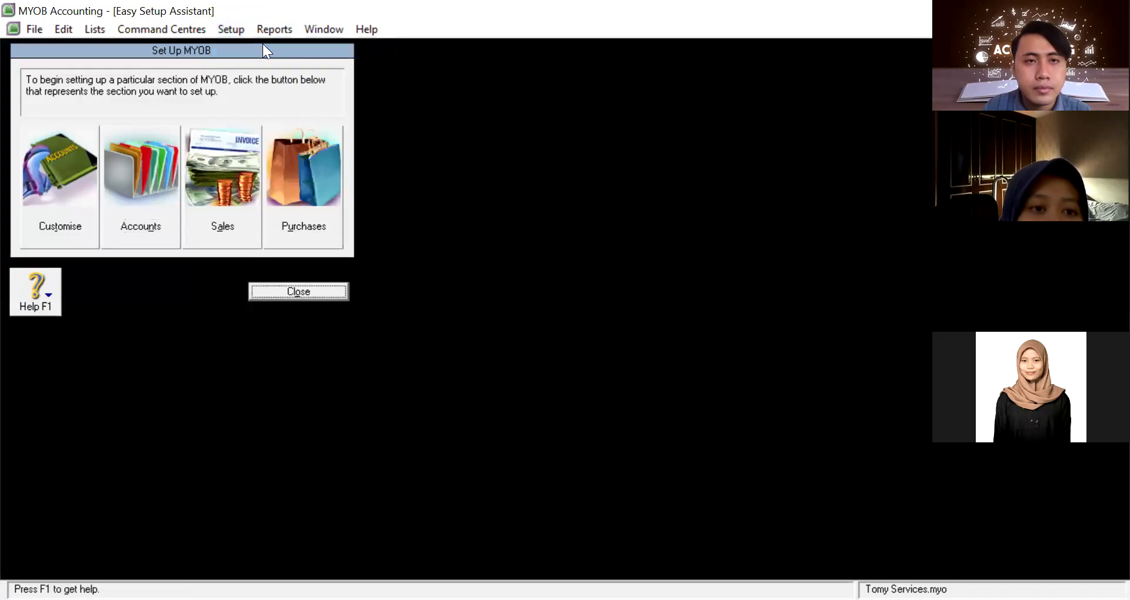
{"action": "left_click", "coordinate": [242, 32]}
{"action": "left_click", "coordinate": [263, 48]}
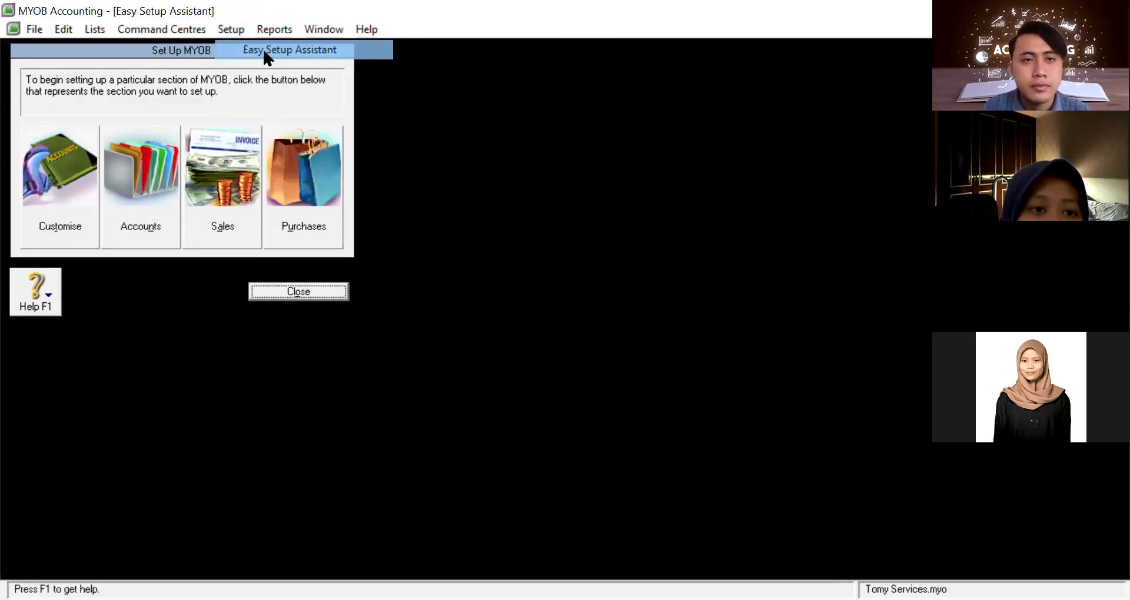
{"action": "left_click", "coordinate": [334, 285]}
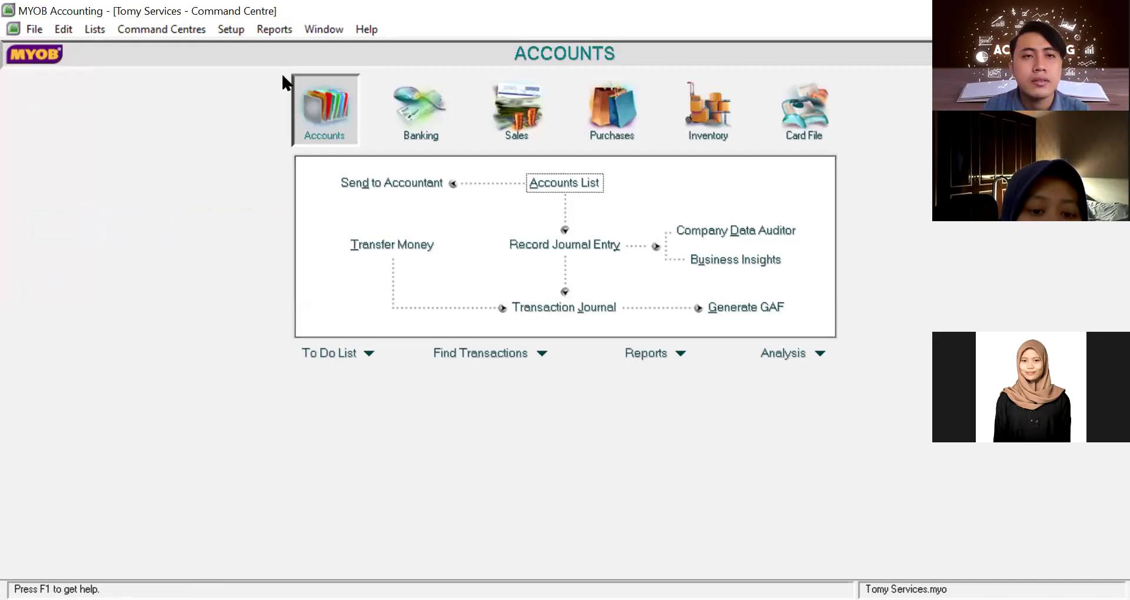
Relaunch the Easy Setup Assistant's Accounts section and advance to the Accounts List
{"action": "left_click", "coordinate": [240, 31]}
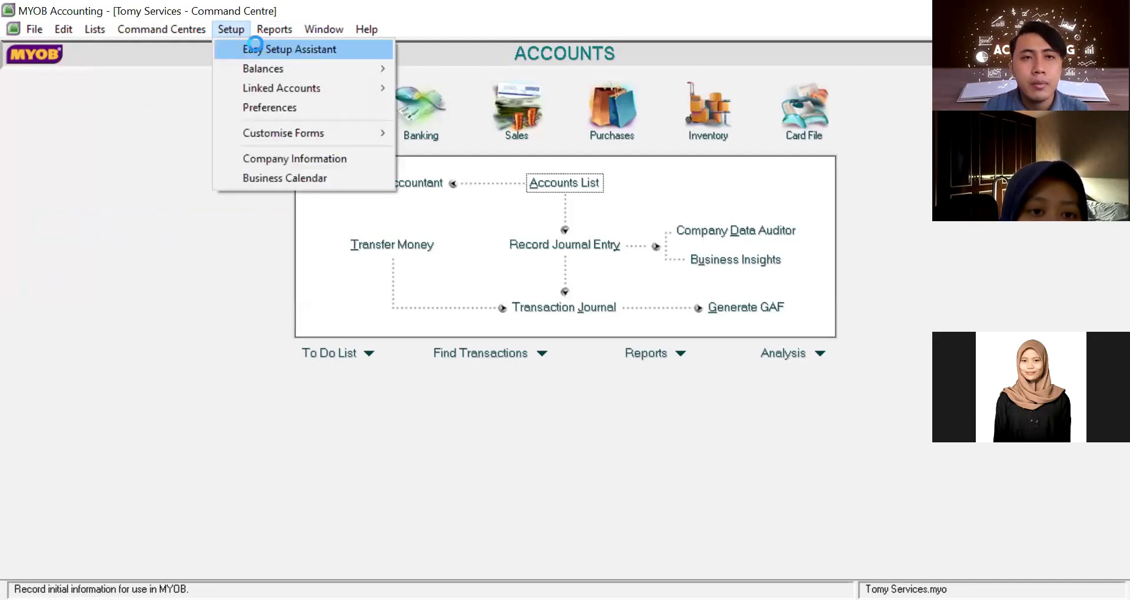
{"action": "left_click", "coordinate": [256, 45]}
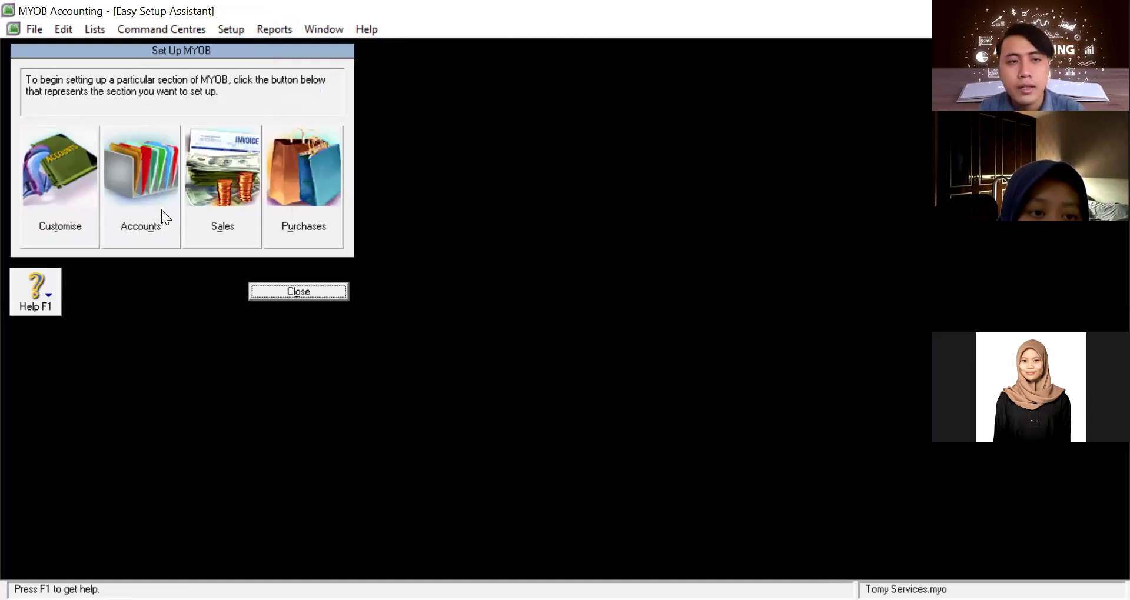
{"action": "left_click", "coordinate": [140, 231]}
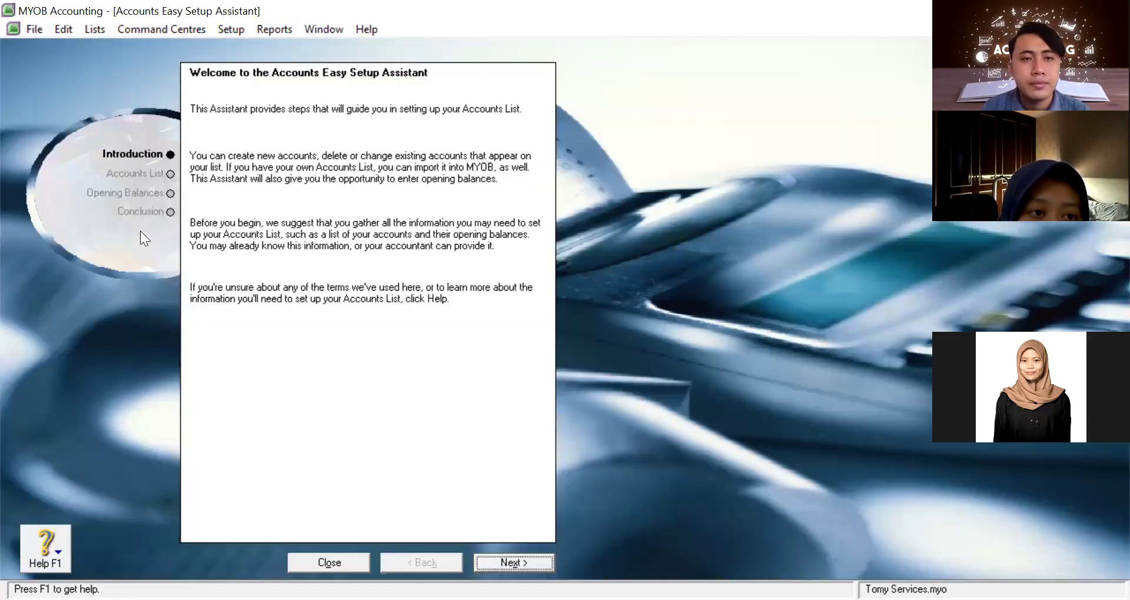
{"action": "left_click", "coordinate": [510, 556]}
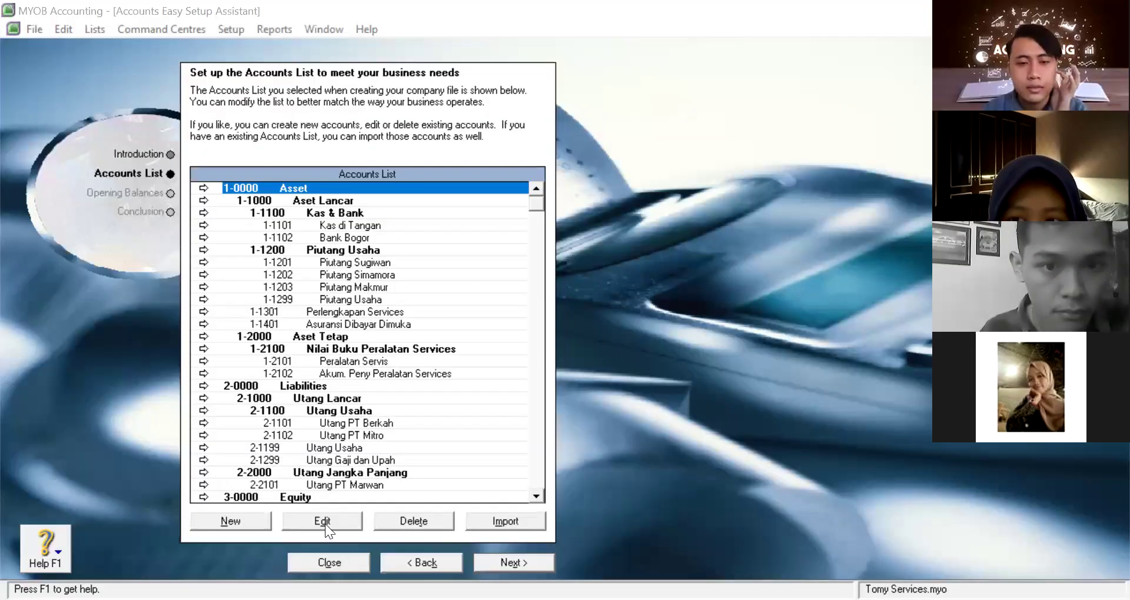
Close the setup windows and test moving 1-1101 Kas di Tangan up and down hierarchy levels
{"action": "left_click", "coordinate": [332, 563]}
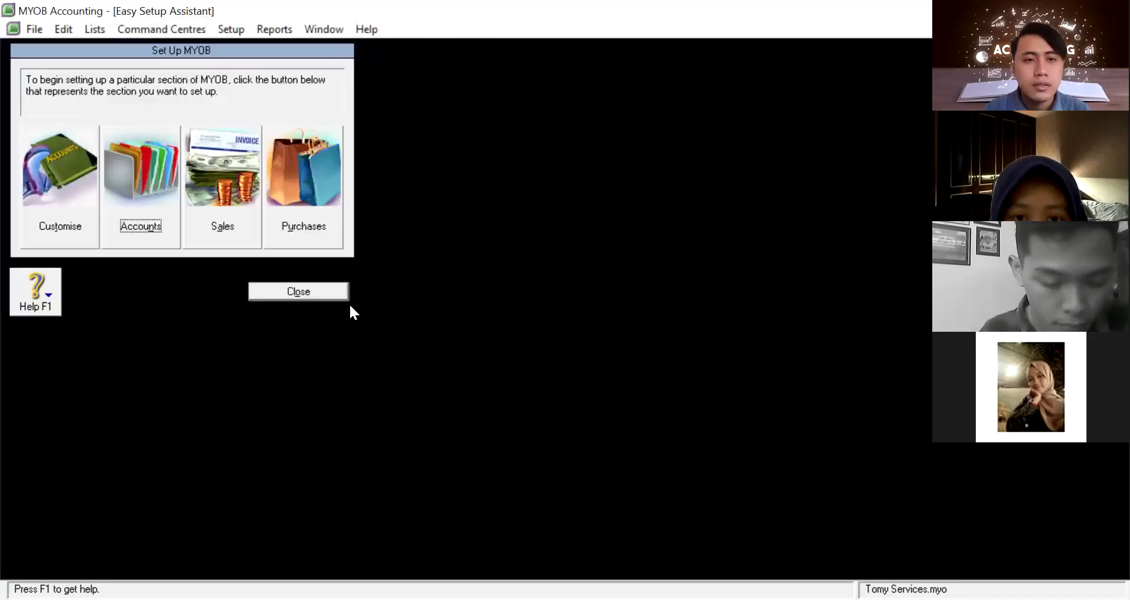
{"action": "left_click", "coordinate": [298, 293]}
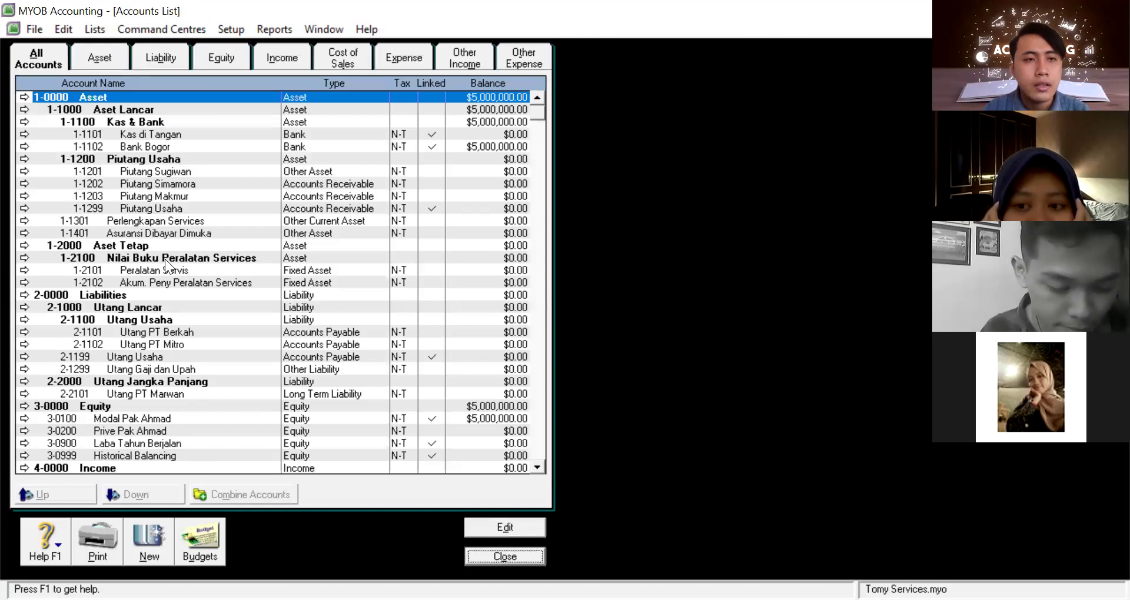
{"action": "left_click", "coordinate": [98, 131]}
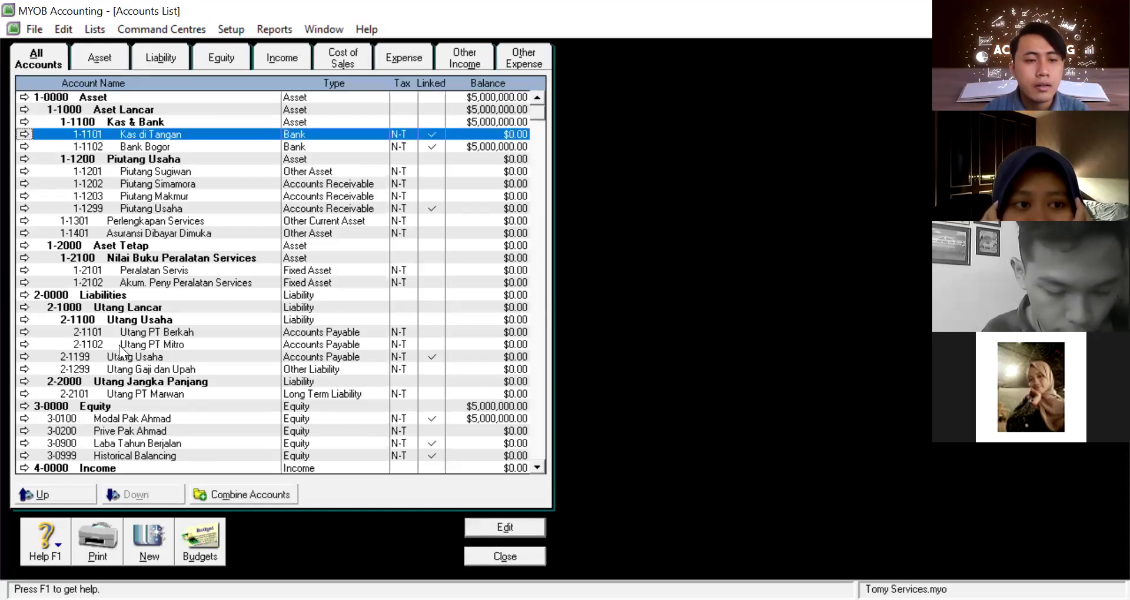
{"action": "left_click", "coordinate": [45, 498]}
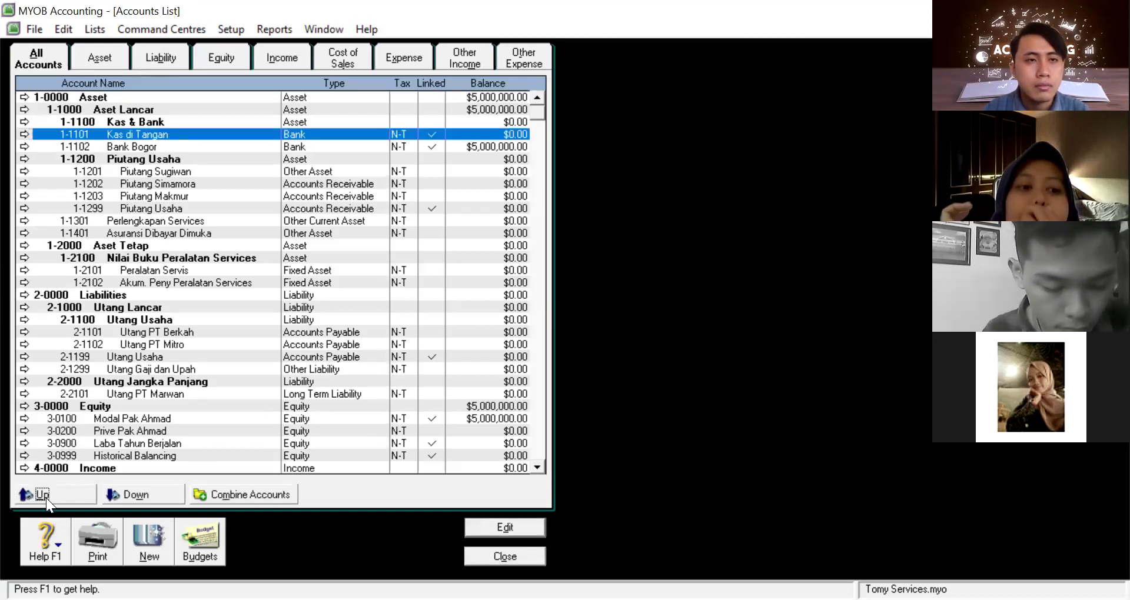
{"action": "left_click", "coordinate": [46, 498]}
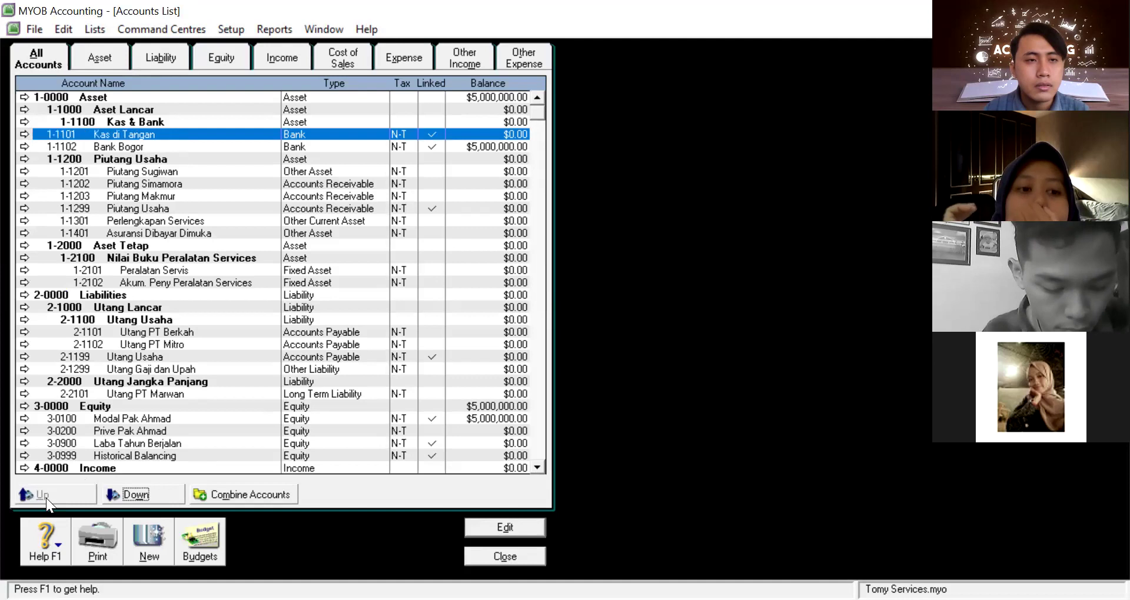
{"action": "left_click", "coordinate": [138, 493]}
{"action": "left_click", "coordinate": [138, 493]}
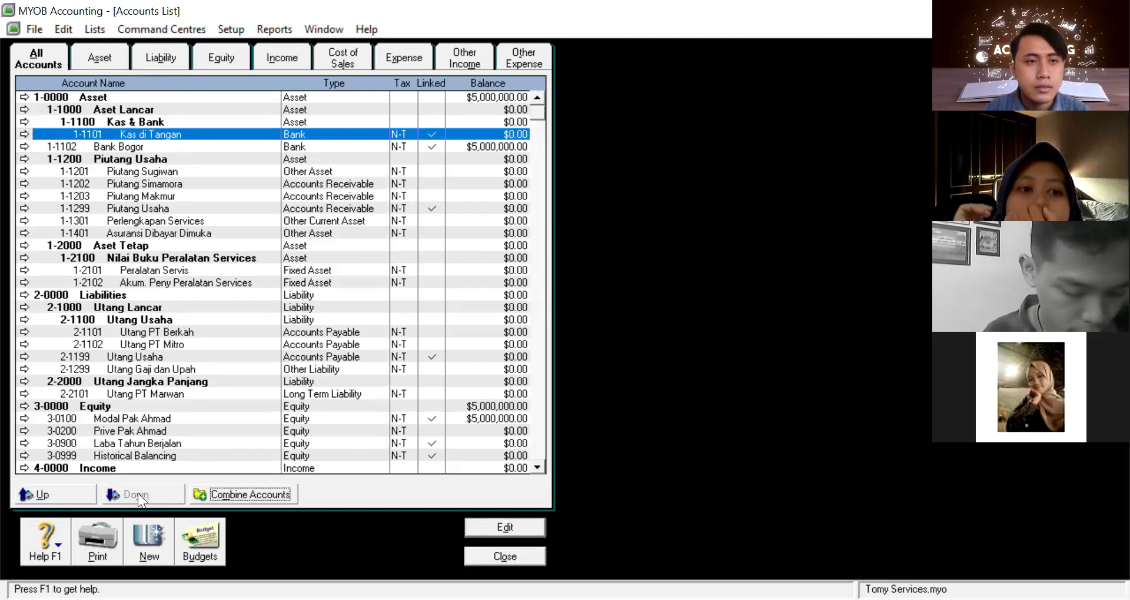
{"action": "left_click", "coordinate": [141, 146]}
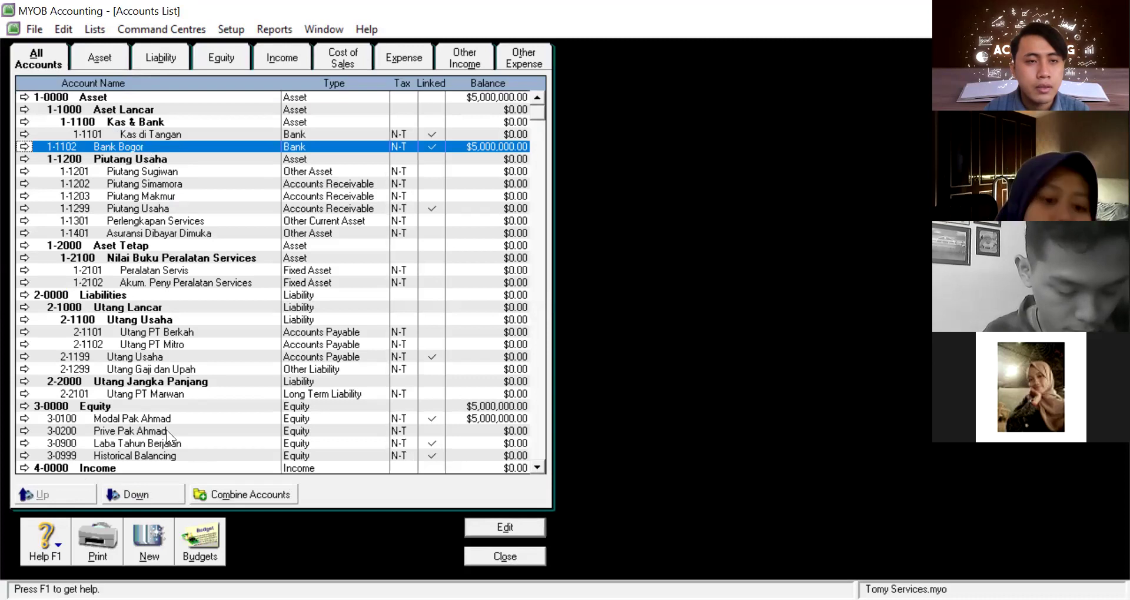
{"action": "left_click", "coordinate": [142, 496]}
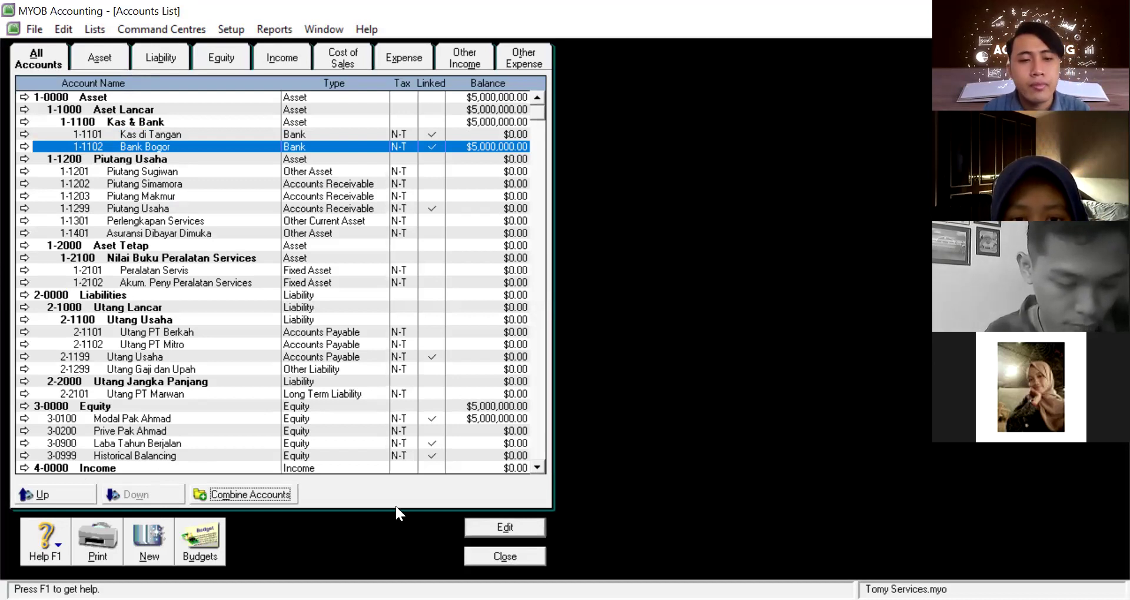
{"action": "left_click", "coordinate": [56, 159]}
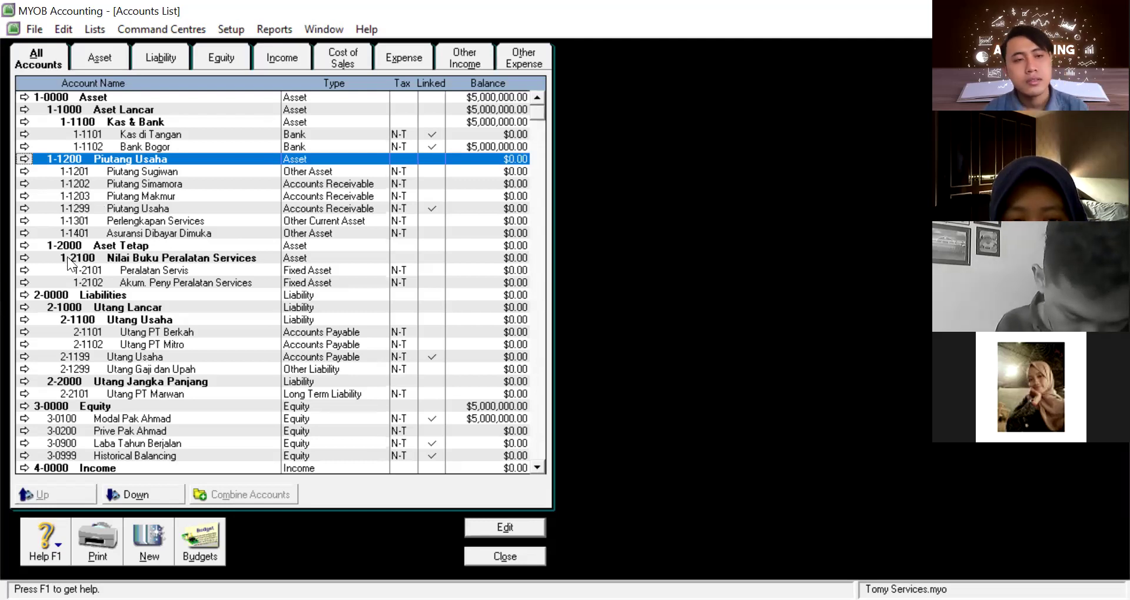
{"action": "left_click", "coordinate": [90, 147]}
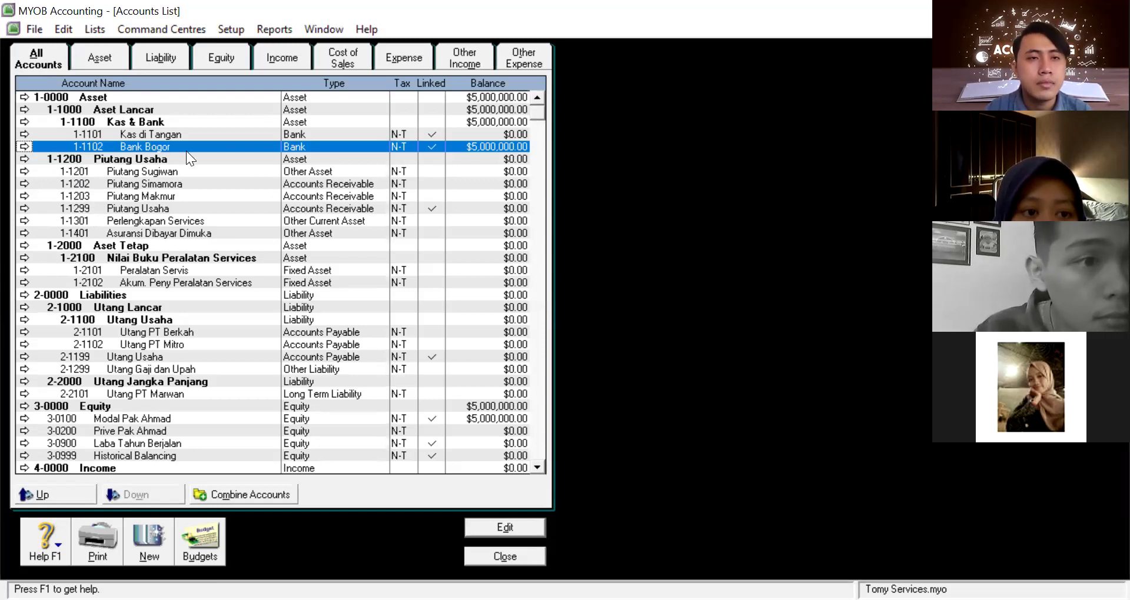
{"action": "left_click", "coordinate": [86, 133]}
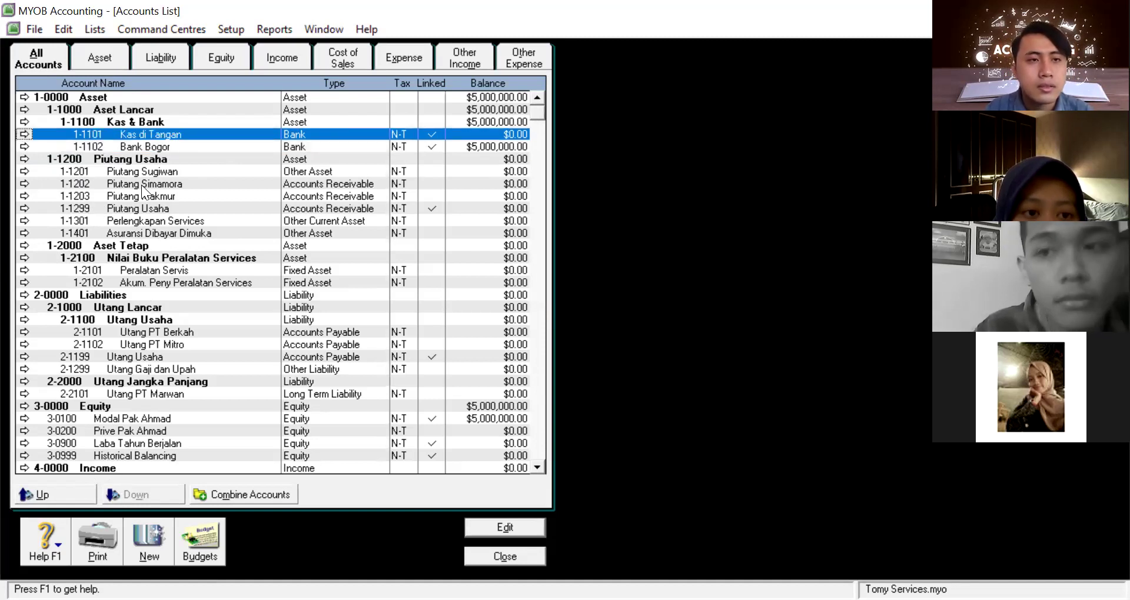
{"action": "double_click", "coordinate": [102, 129]}
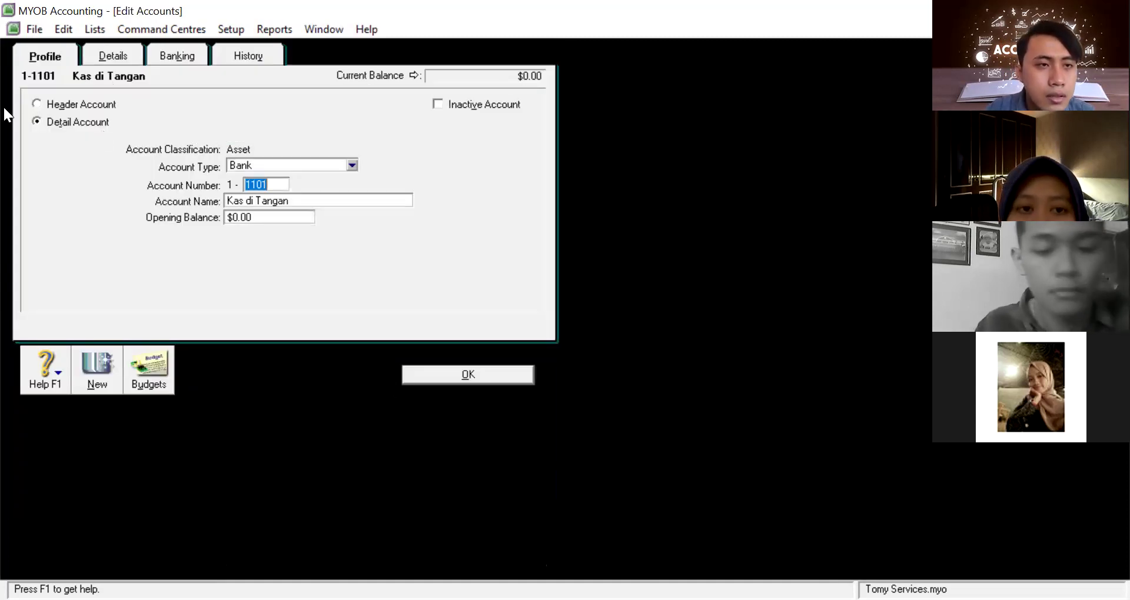
{"action": "left_click", "coordinate": [420, 375]}
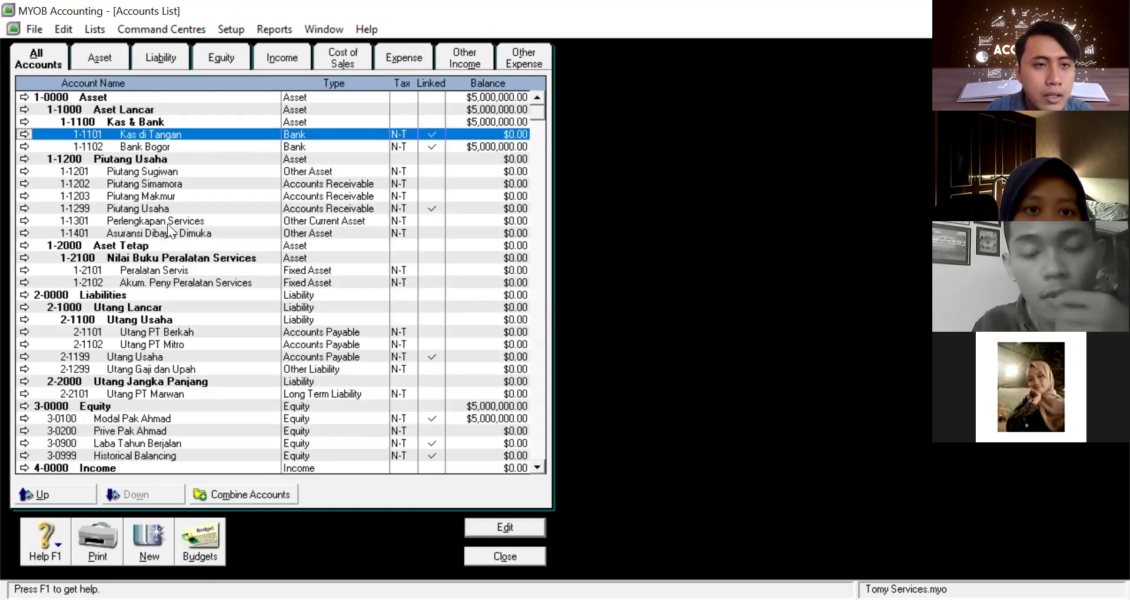
Renumber Bank Bogor to 1-1112
{"action": "left_click", "coordinate": [131, 149]}
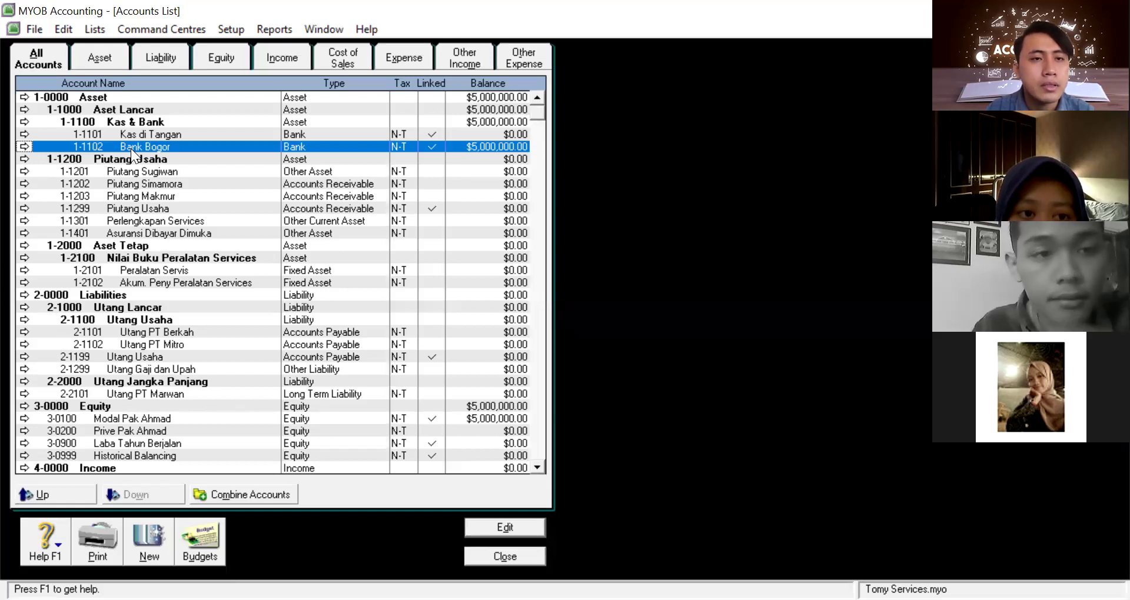
{"action": "double_click", "coordinate": [131, 148]}
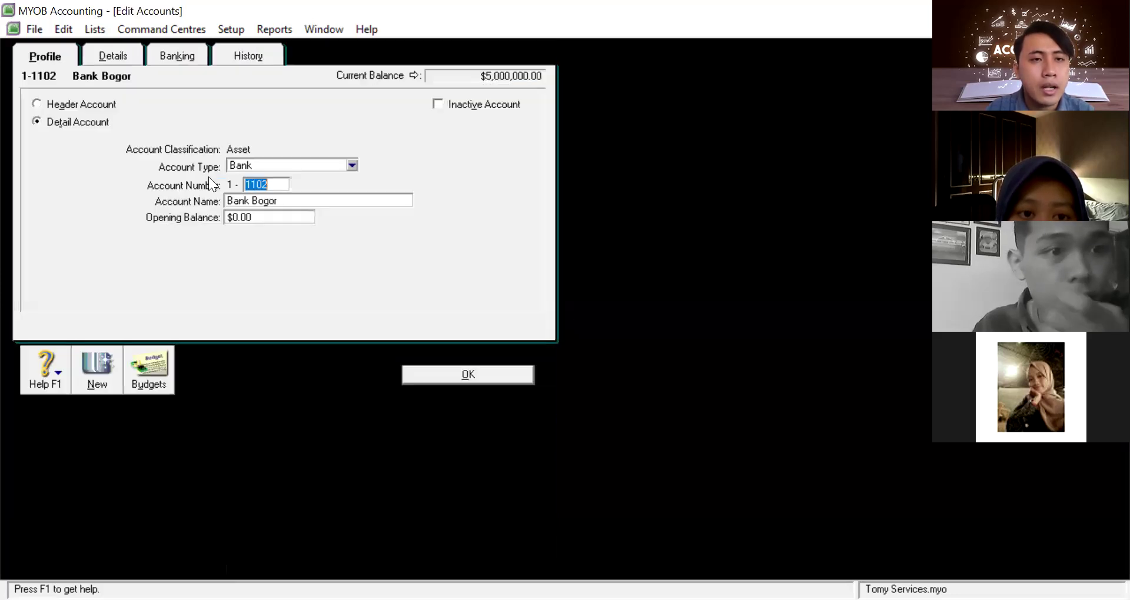
{"action": "left_click", "coordinate": [260, 183]}
{"action": "type", "text": "1"}
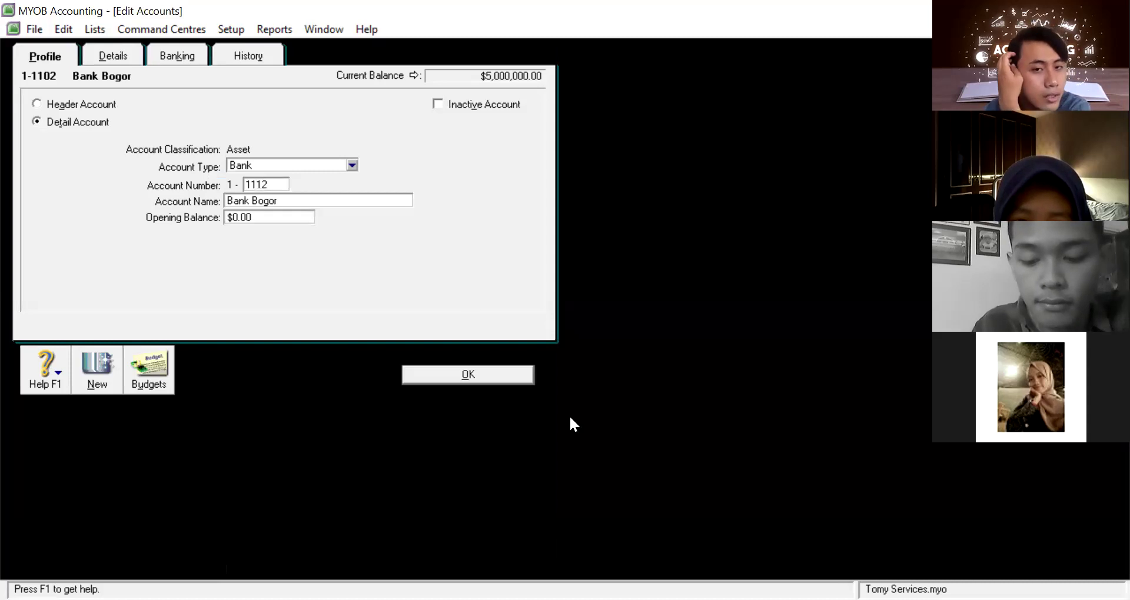
{"action": "left_click", "coordinate": [474, 375]}
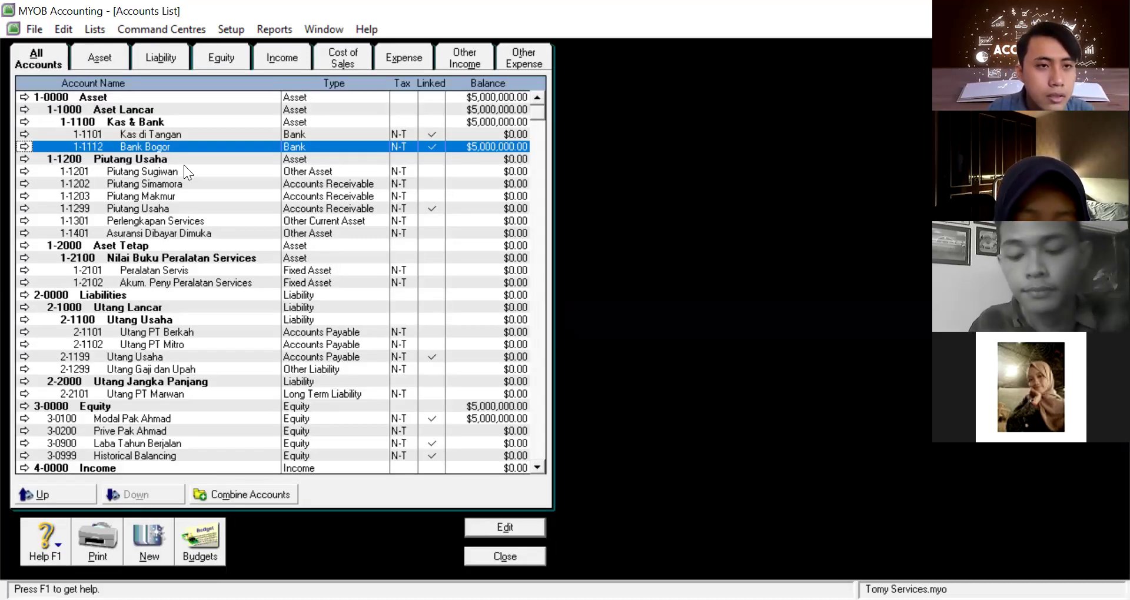
Renumber Kas di Tangan to 1-1111
{"action": "left_click", "coordinate": [175, 134]}
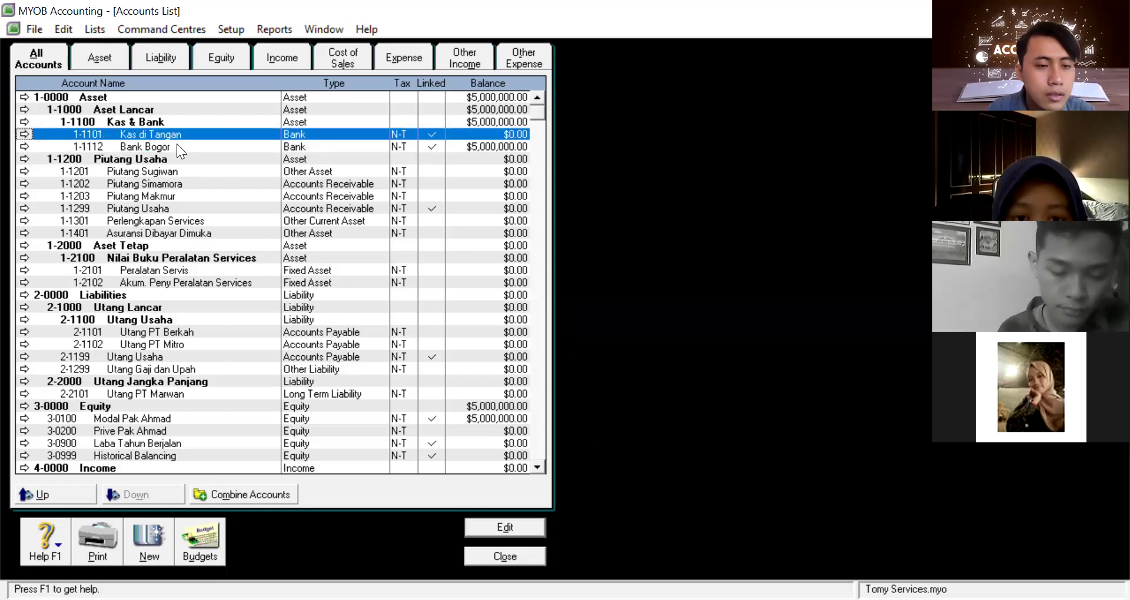
{"action": "left_click", "coordinate": [176, 145]}
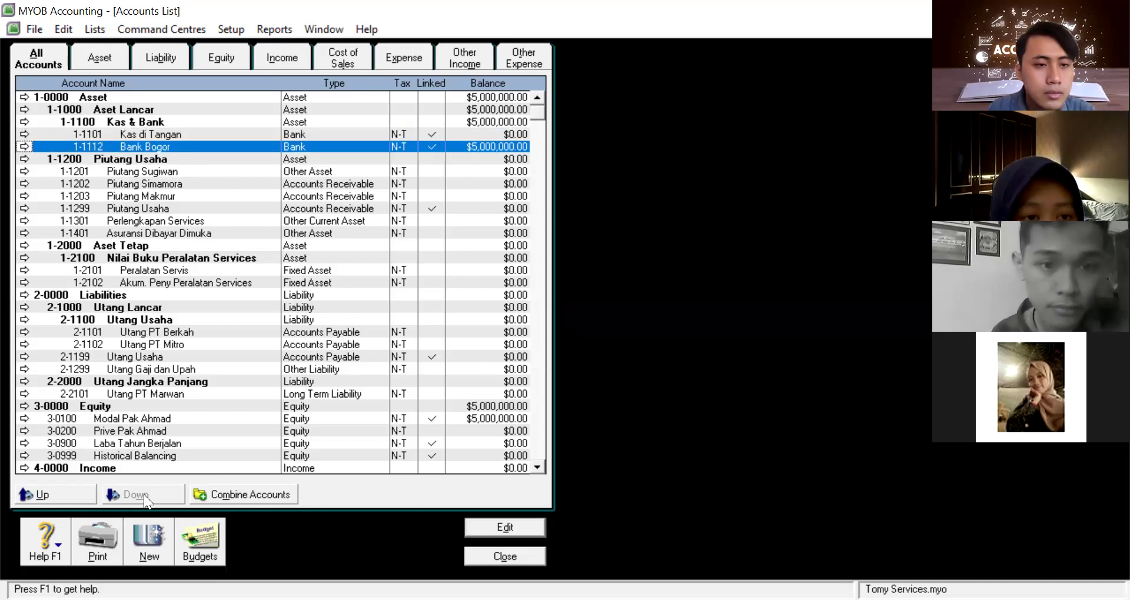
{"action": "double_click", "coordinate": [162, 135]}
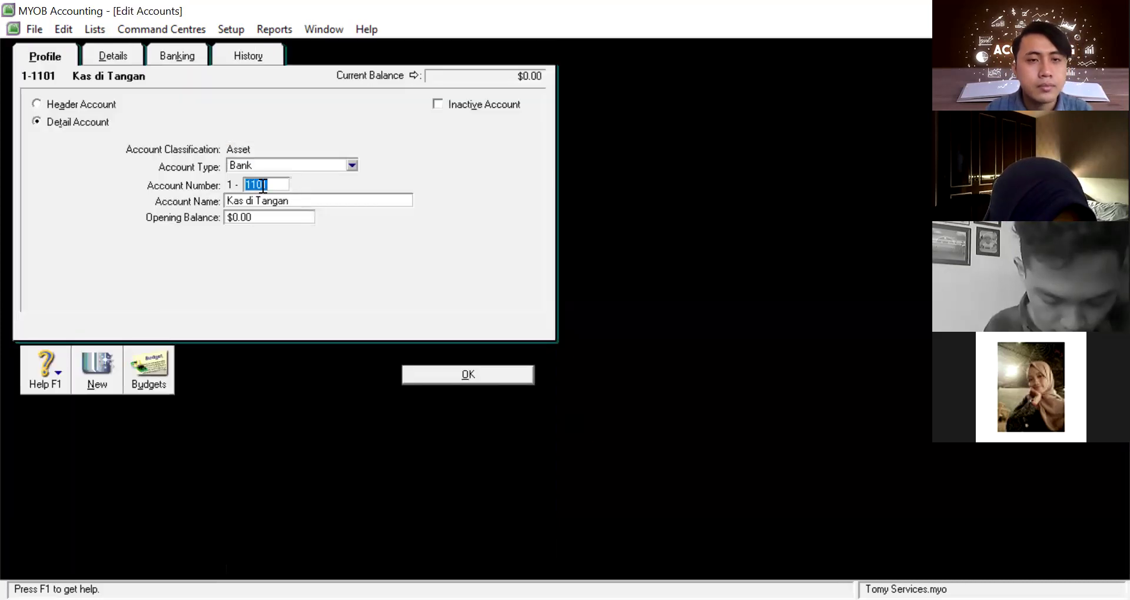
{"action": "type", "text": "111"}
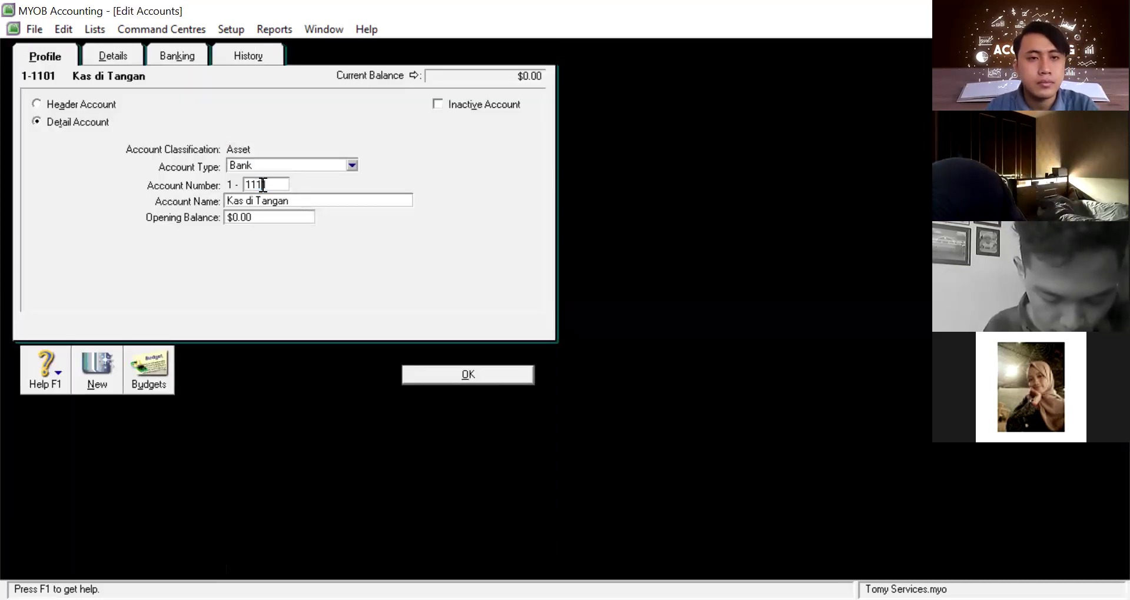
{"action": "left_click", "coordinate": [459, 374]}
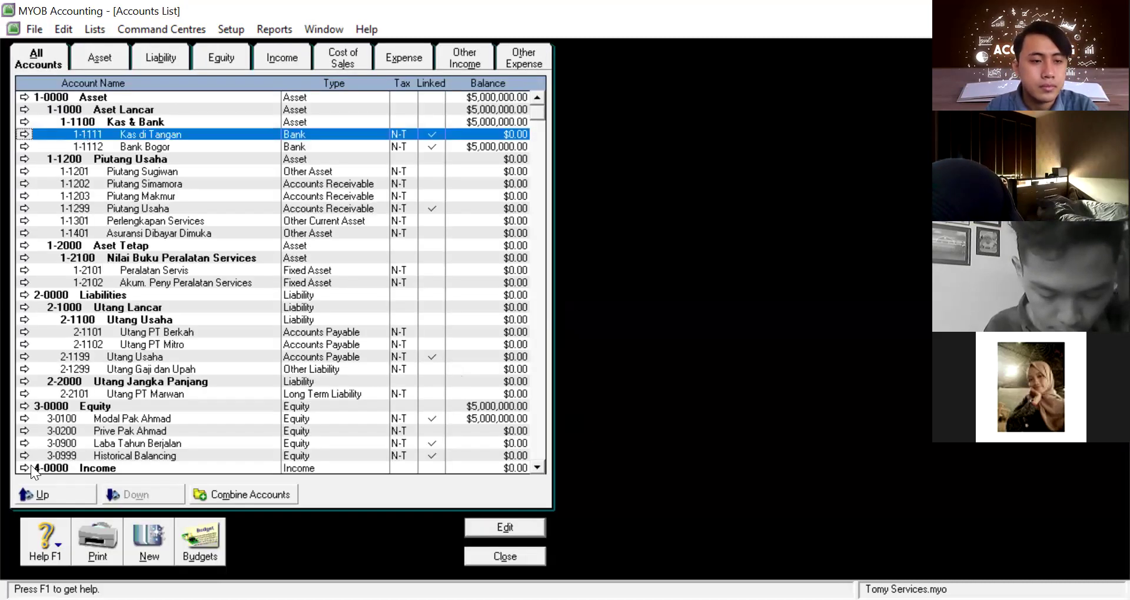
Test Kas di Tangan's hierarchy level, then change its account number back to 1-1101
{"action": "left_click", "coordinate": [49, 495]}
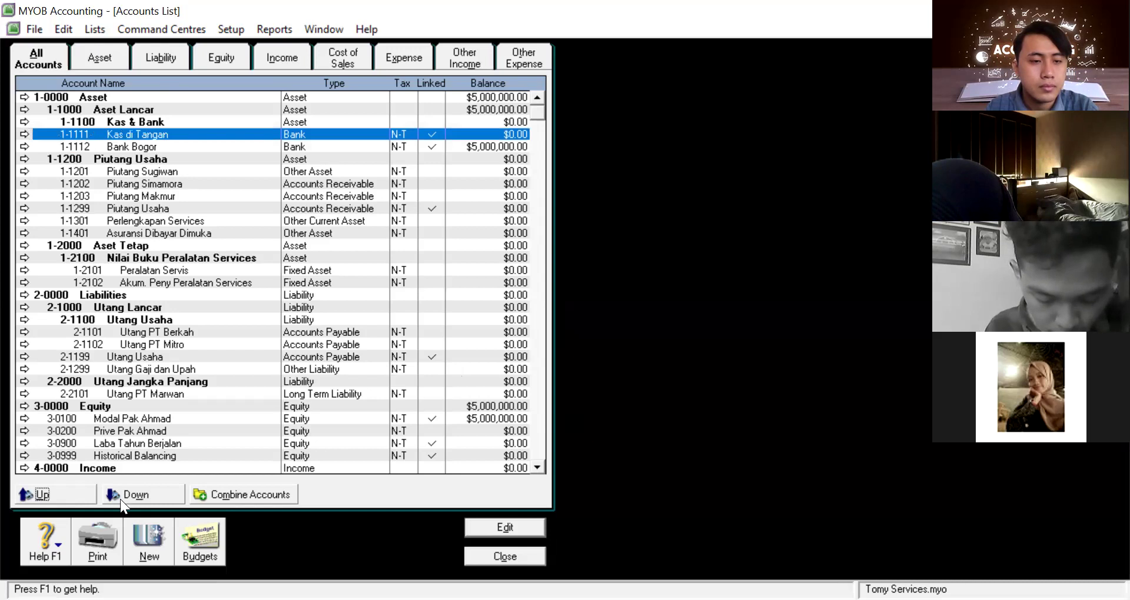
{"action": "left_click", "coordinate": [141, 496]}
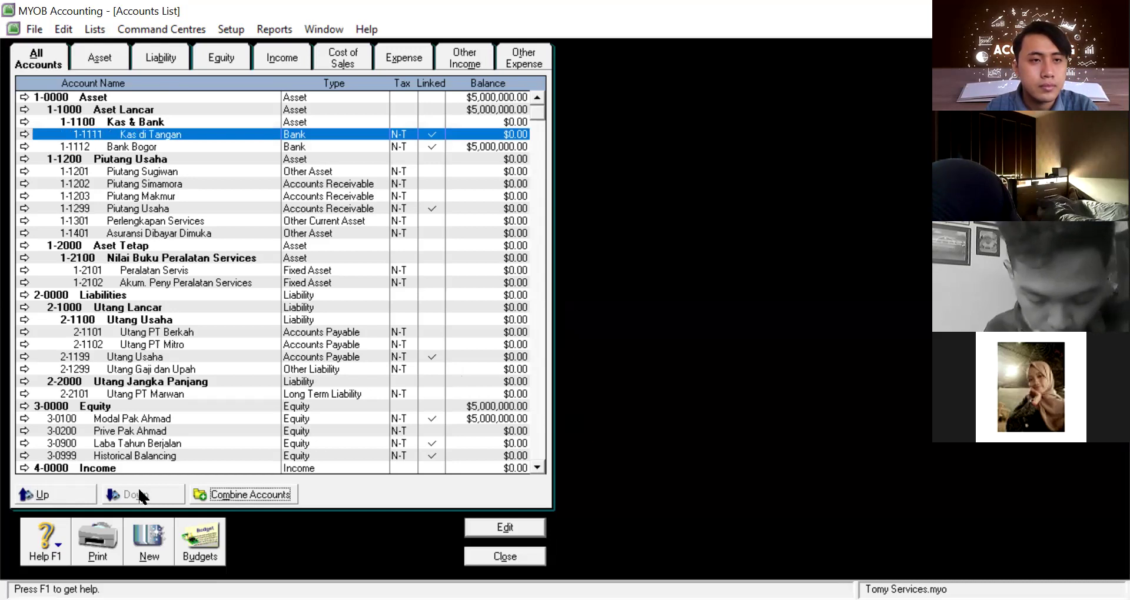
{"action": "double_click", "coordinate": [136, 134]}
{"action": "left_click", "coordinate": [274, 186]}
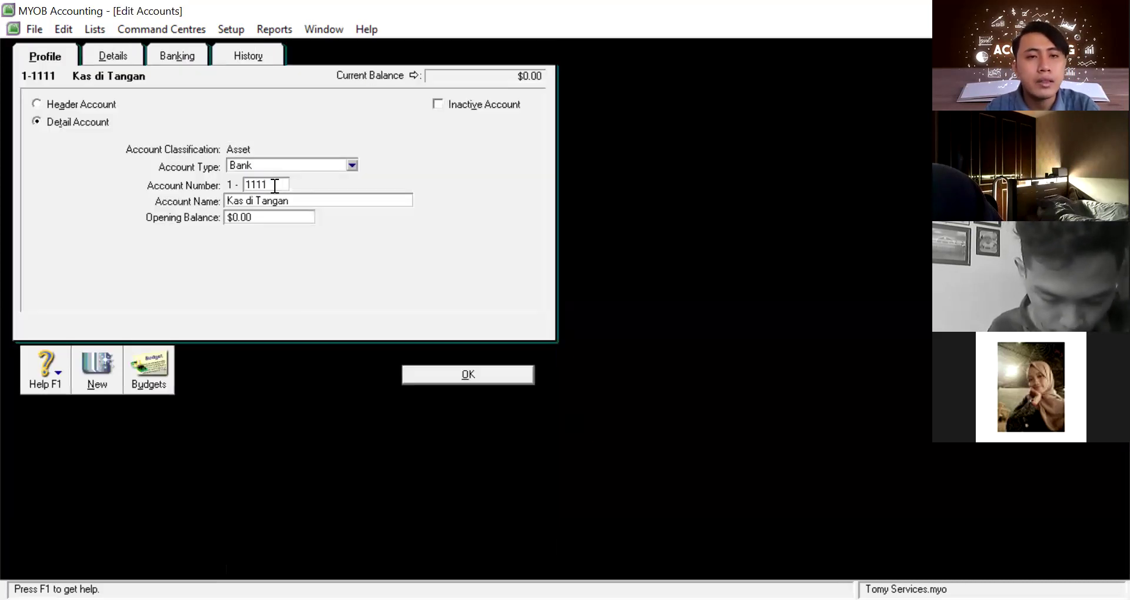
{"action": "key", "text": "BackSpace"}
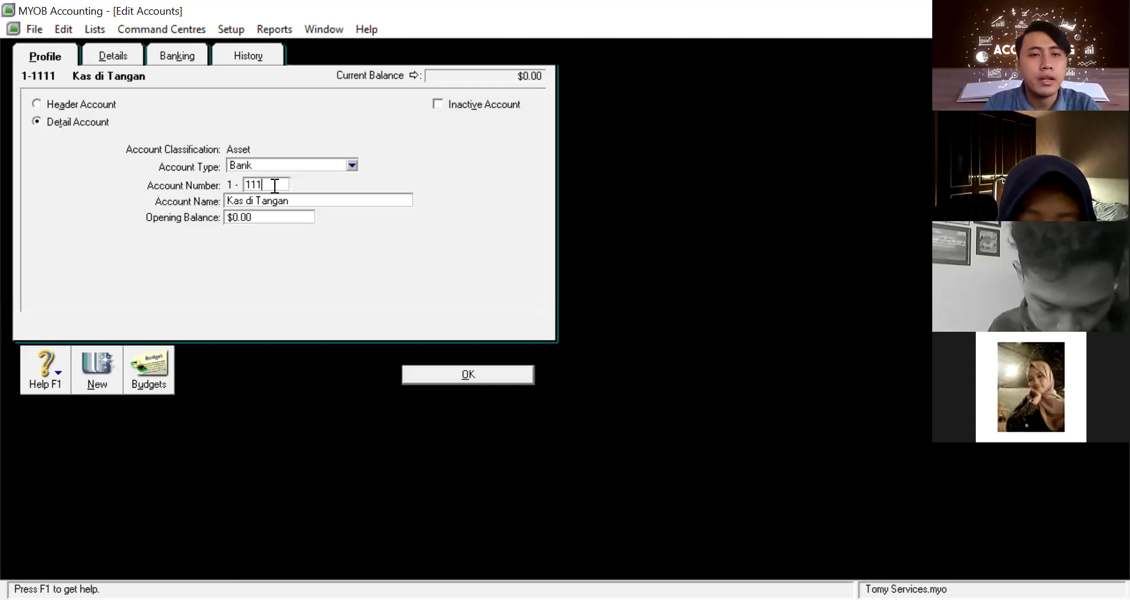
{"action": "key", "text": "BackSpace"}
{"action": "type", "text": "01"}
{"action": "left_click", "coordinate": [509, 381]}
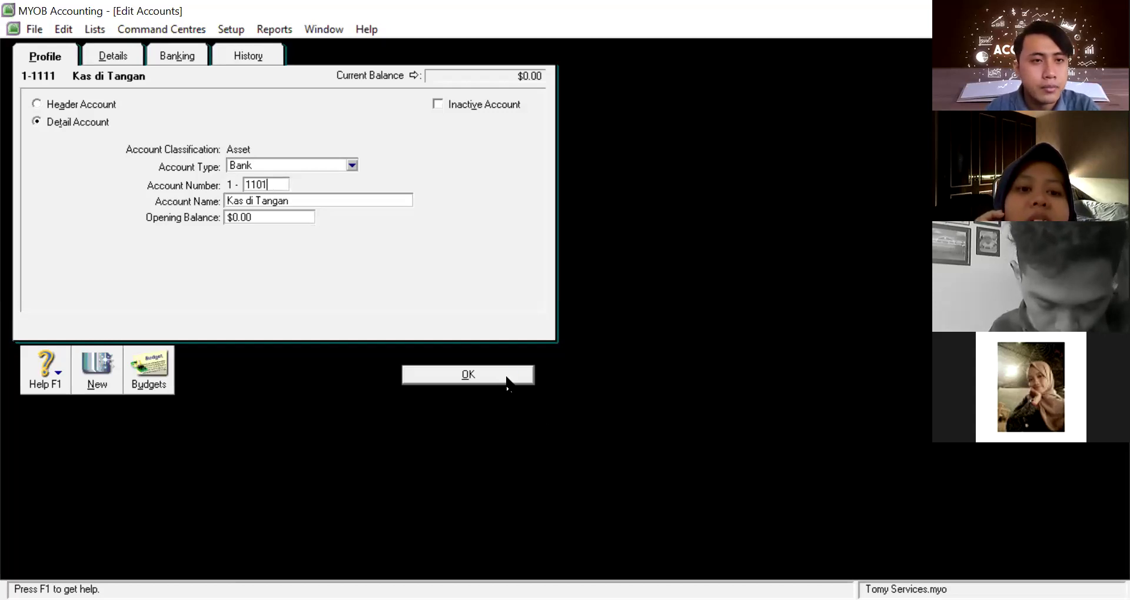
{"action": "left_click", "coordinate": [178, 147]}
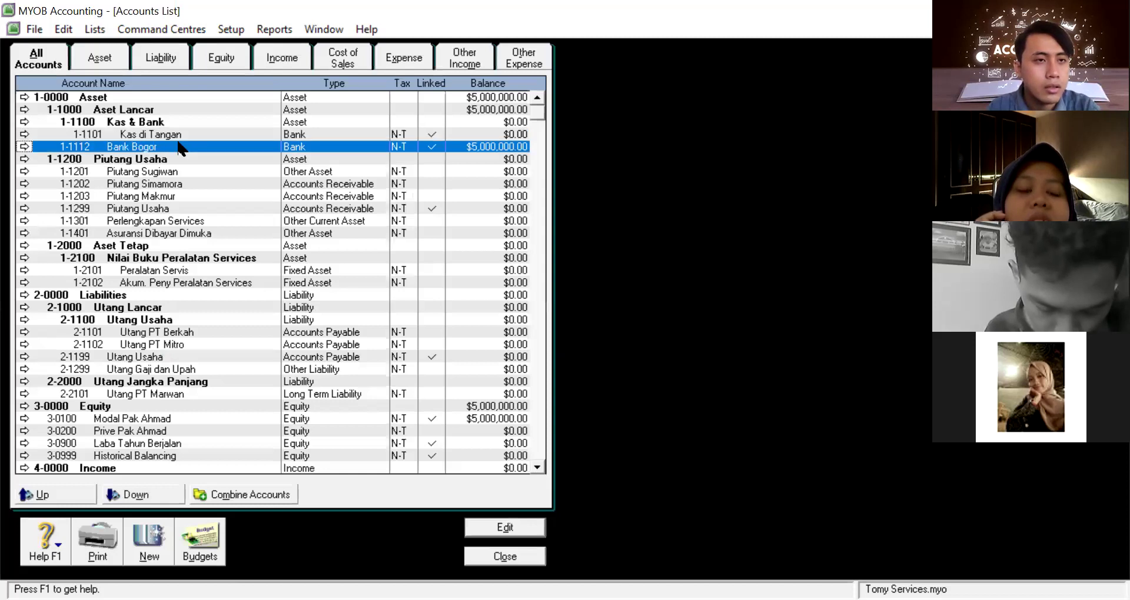
{"action": "double_click", "coordinate": [178, 148]}
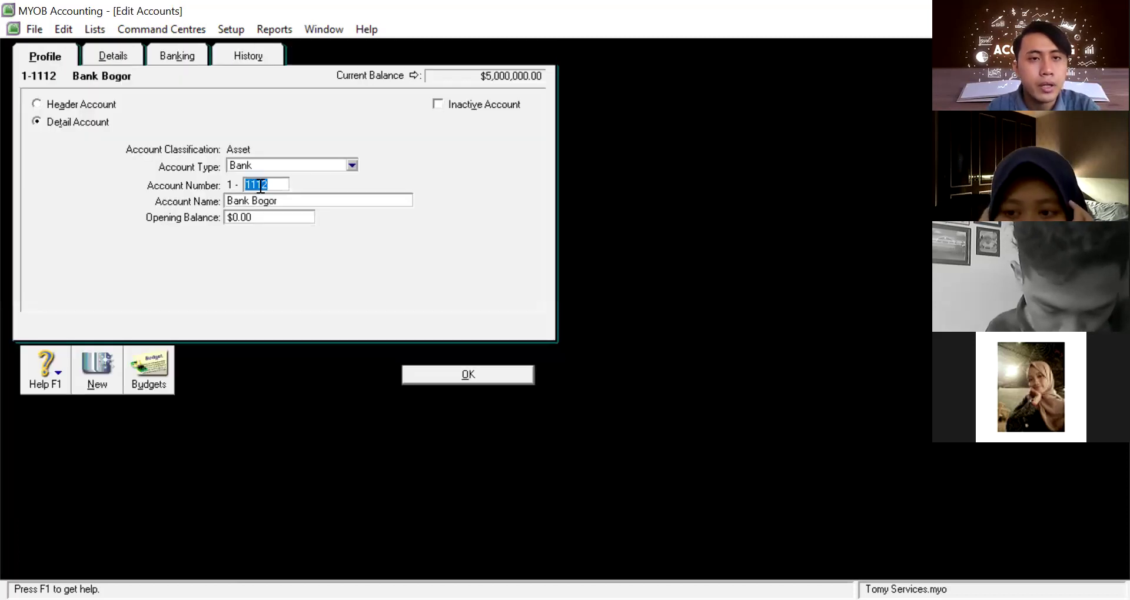
{"action": "left_click", "coordinate": [262, 186]}
{"action": "key", "text": "BackSpace"}
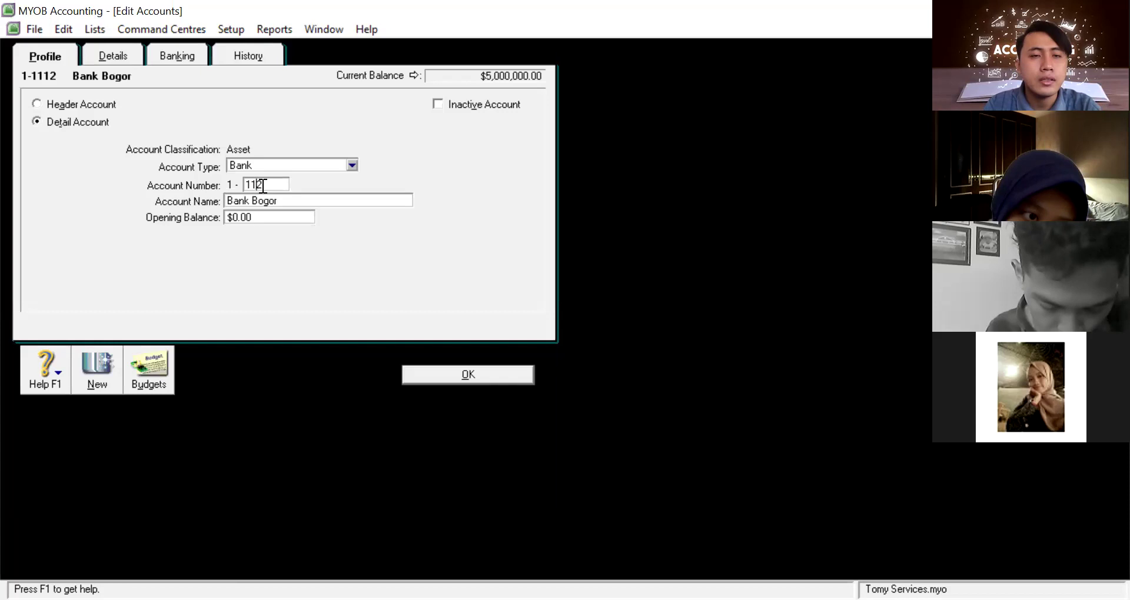
{"action": "type", "text": "0"}
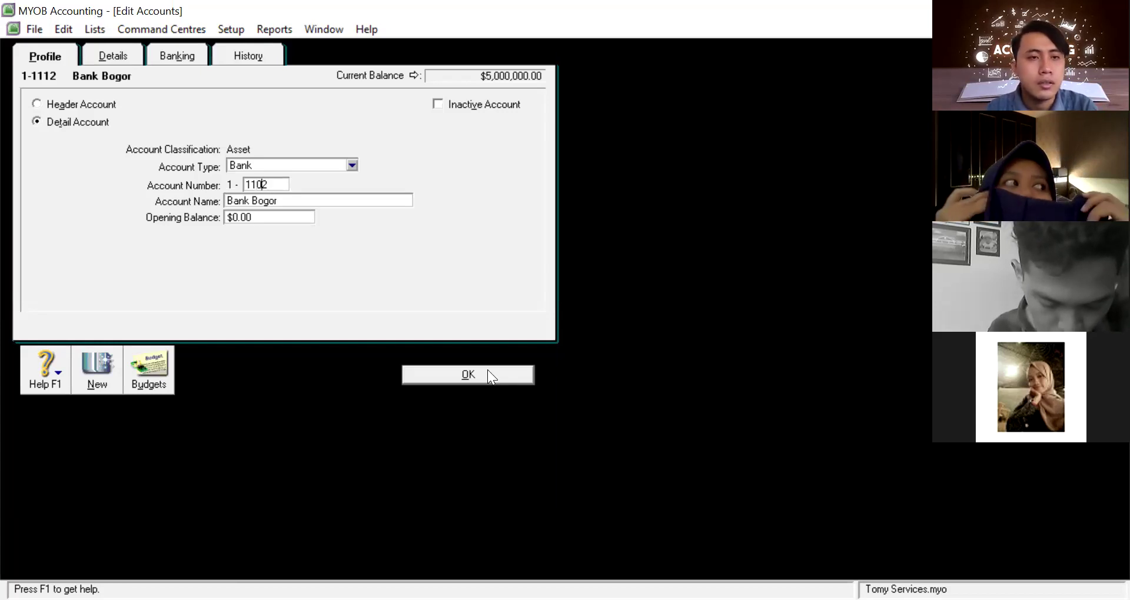
{"action": "left_click", "coordinate": [487, 373]}
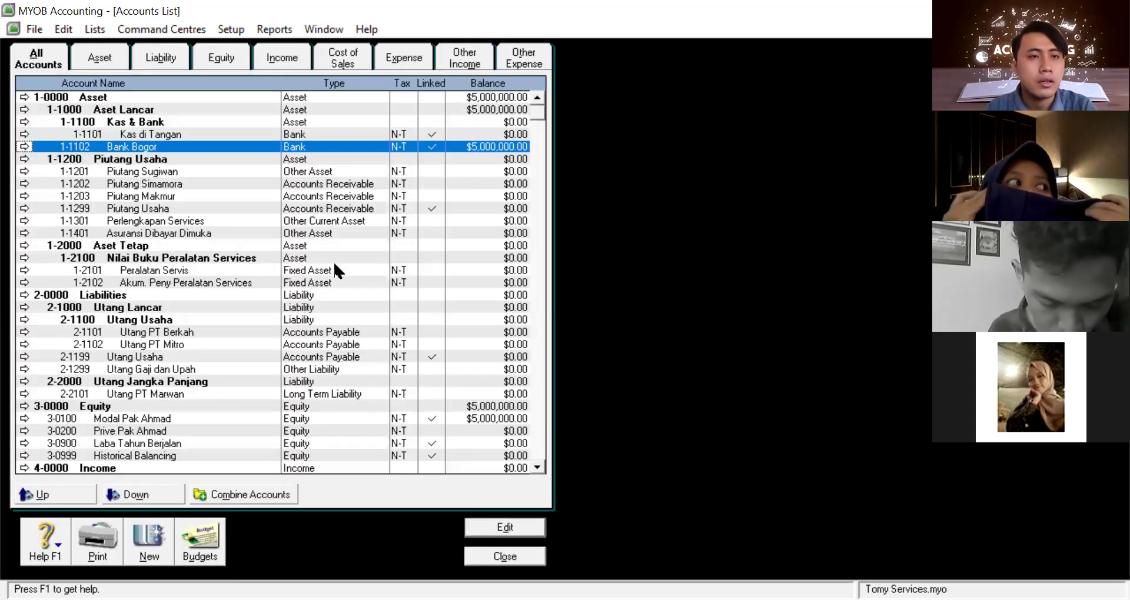
Nest Bank Bogor under Kas & Bank, then preview the Accounts List Summary from Index to Reports
{"action": "left_click", "coordinate": [129, 496]}
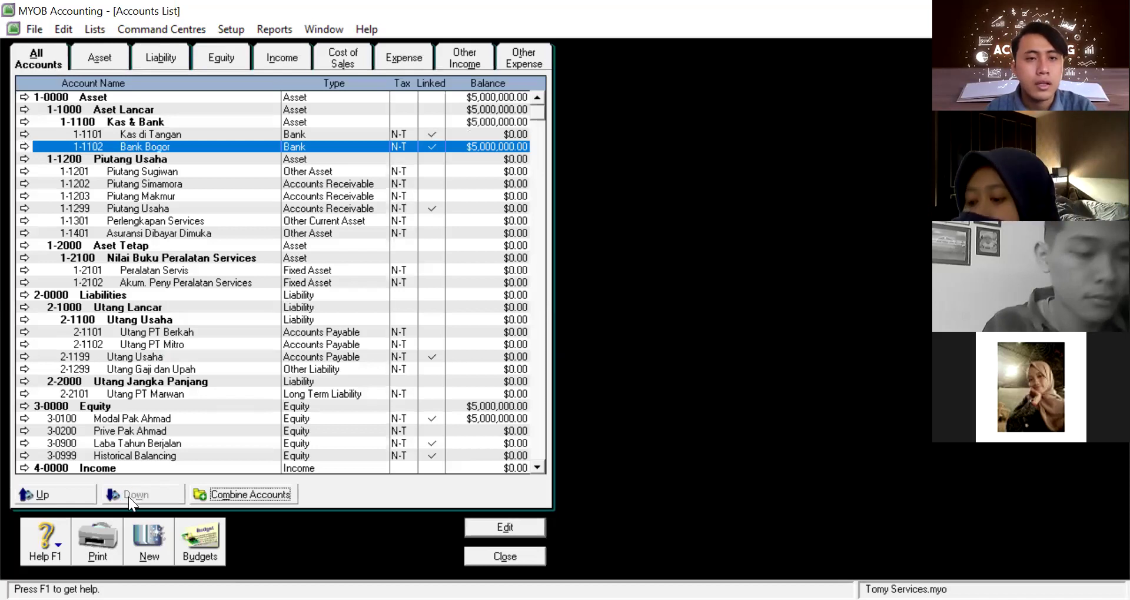
{"action": "left_click", "coordinate": [504, 556]}
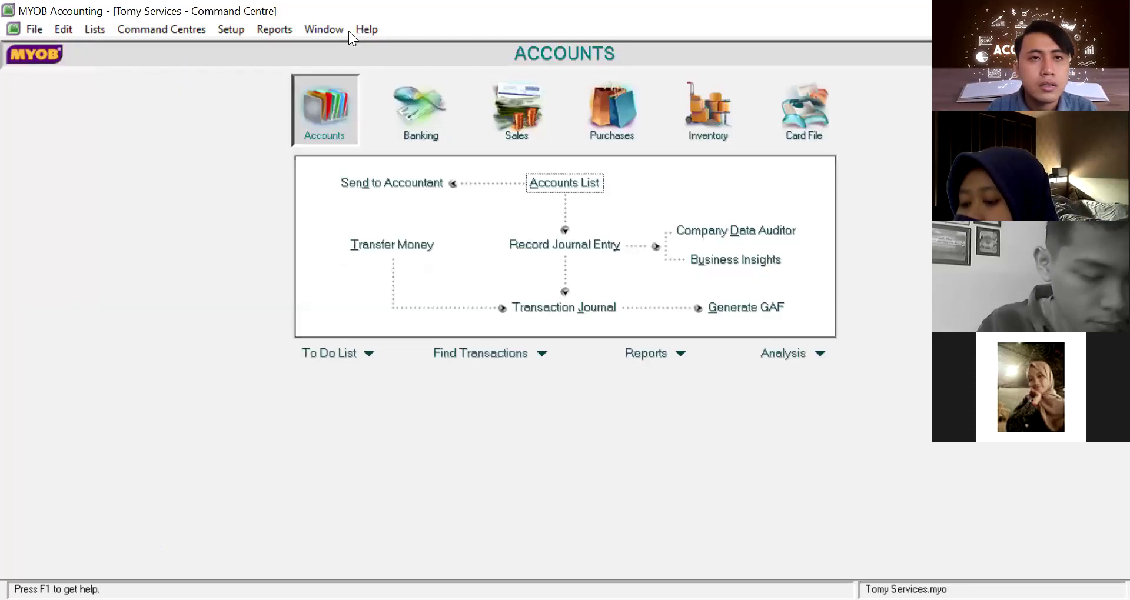
{"action": "left_click", "coordinate": [279, 31]}
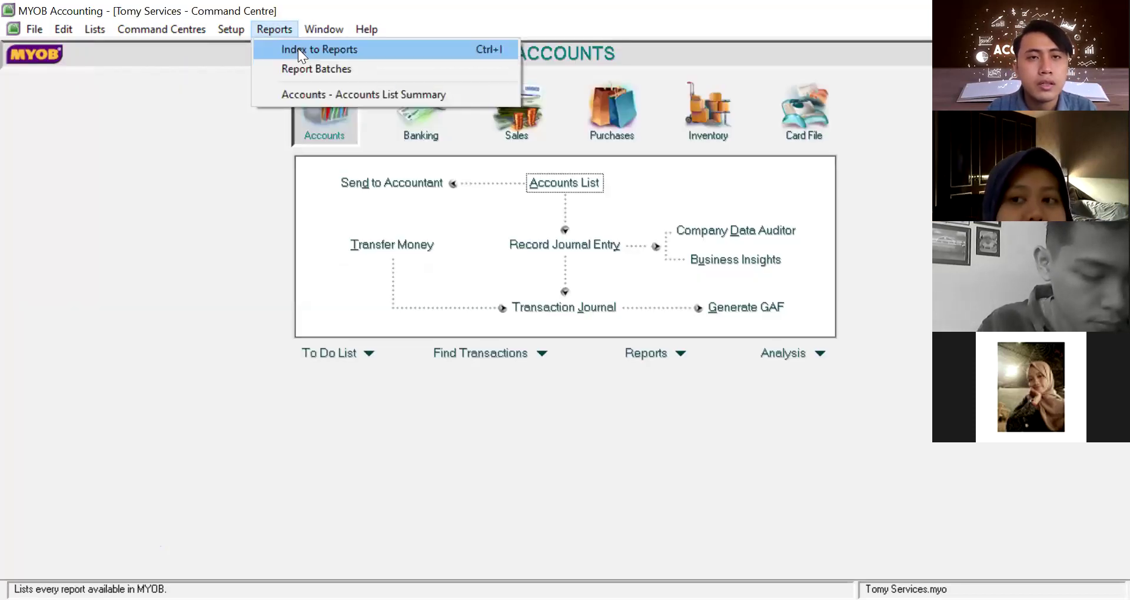
{"action": "left_click", "coordinate": [298, 50]}
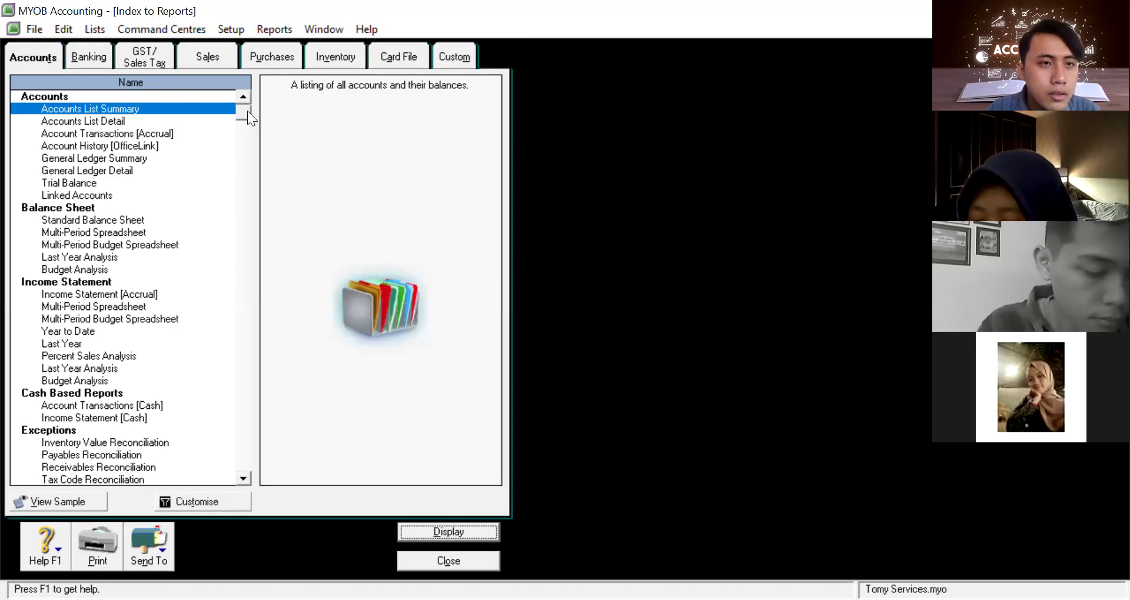
{"action": "left_click", "coordinate": [158, 107]}
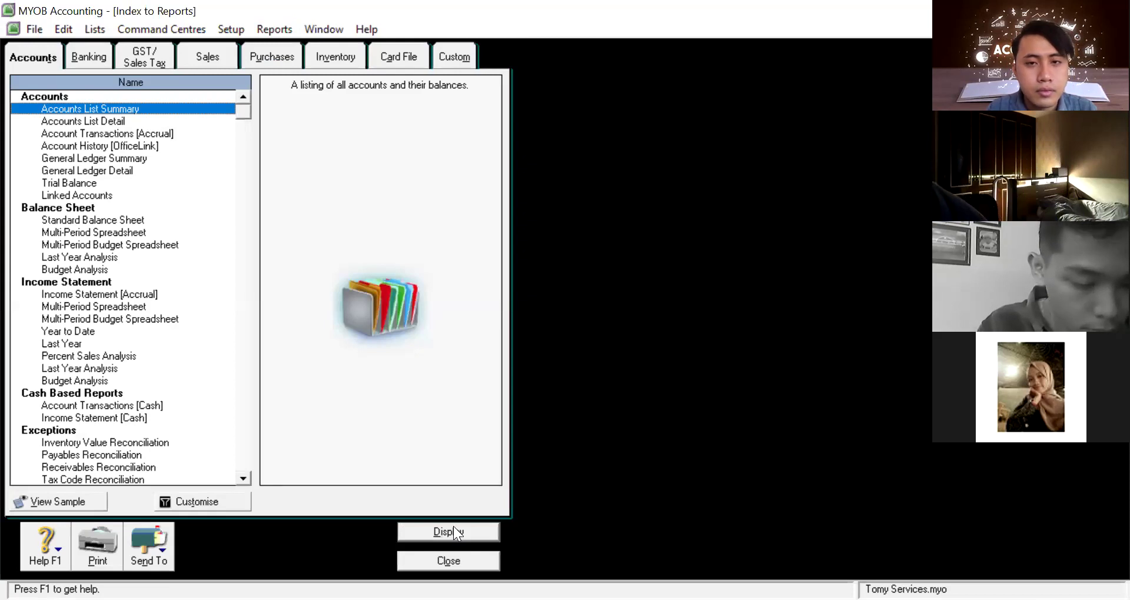
{"action": "left_click", "coordinate": [453, 526]}
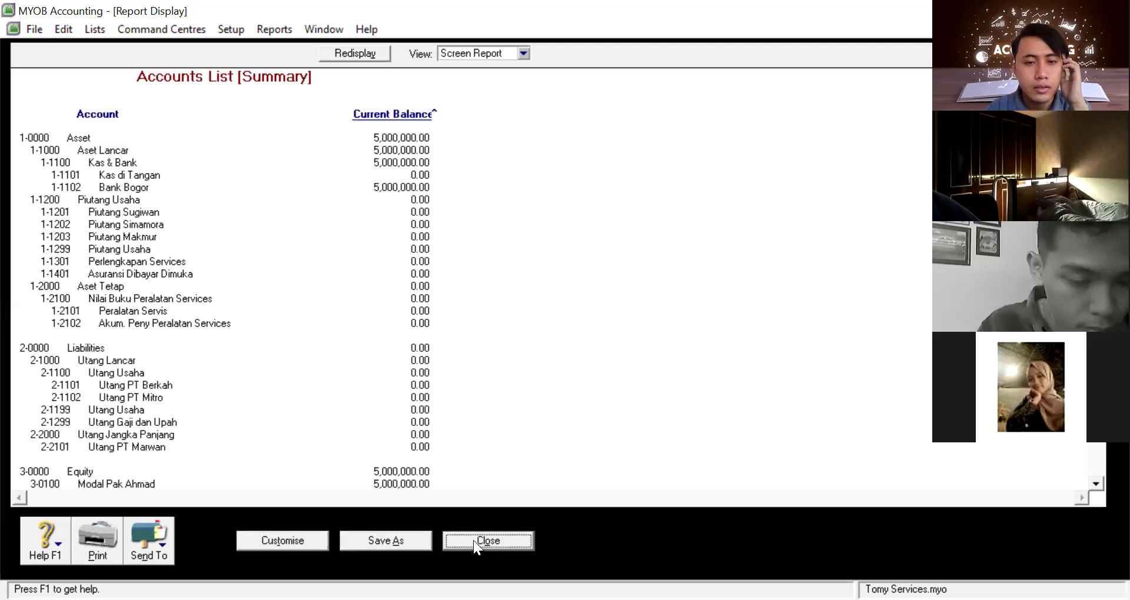
{"action": "left_click", "coordinate": [473, 540]}
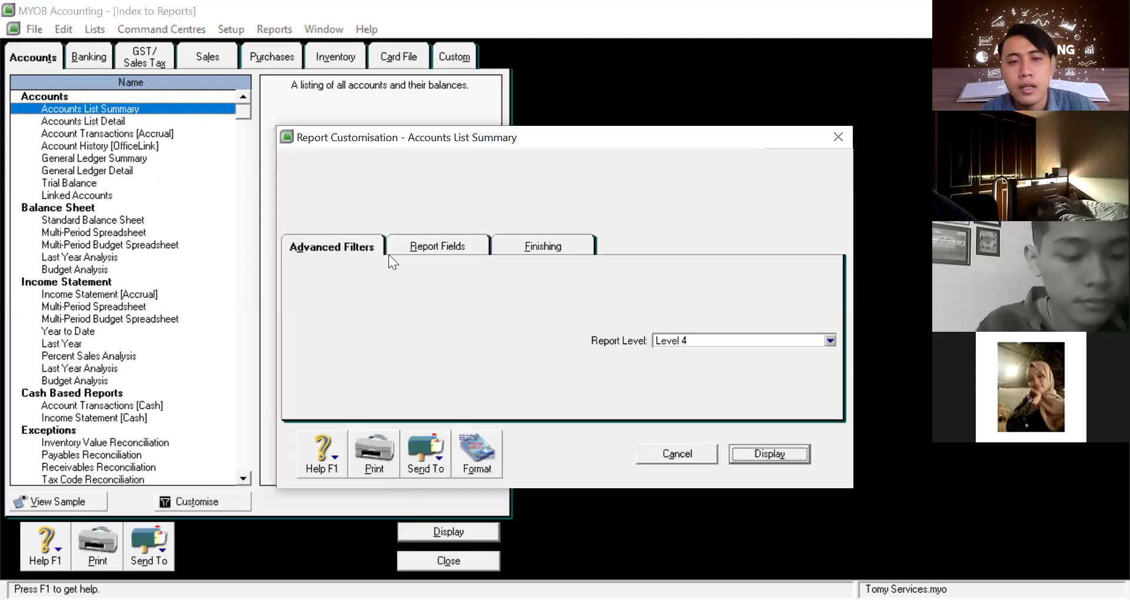
Show the Accounts List Summary at Report Level 1, with Asset and Equity at 5,000,000.00
{"action": "left_click", "coordinate": [762, 336]}
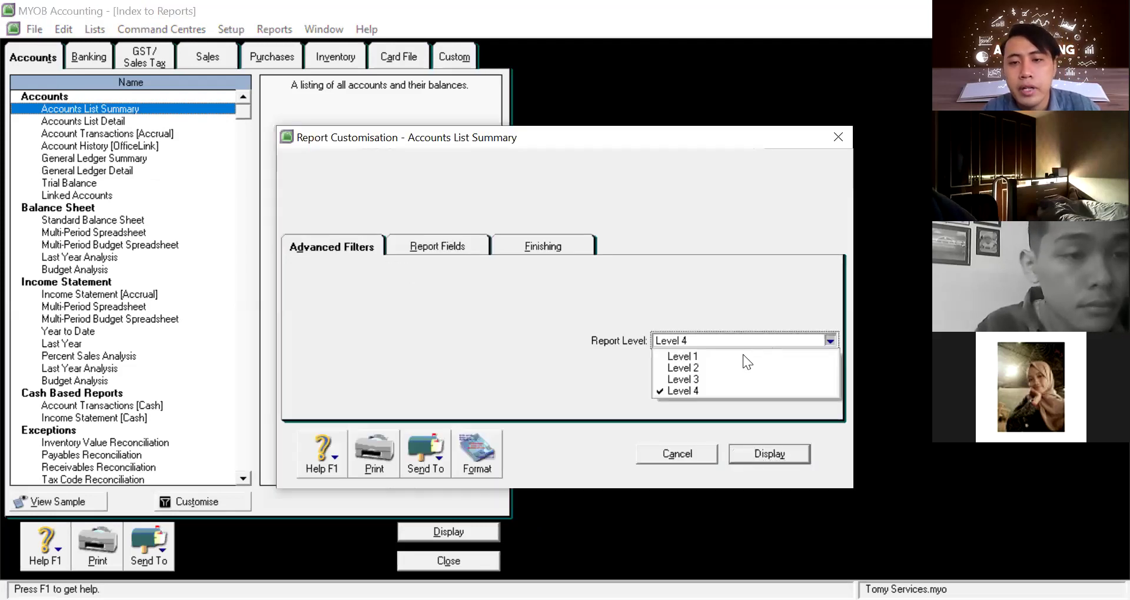
{"action": "left_click", "coordinate": [745, 357]}
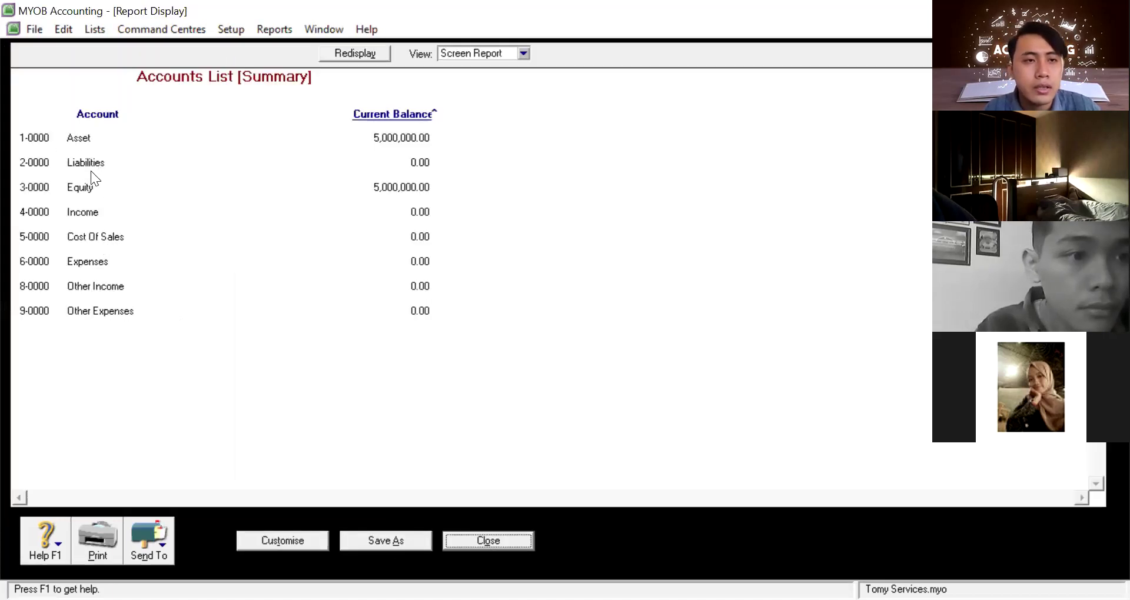
{"action": "left_click", "coordinate": [490, 537]}
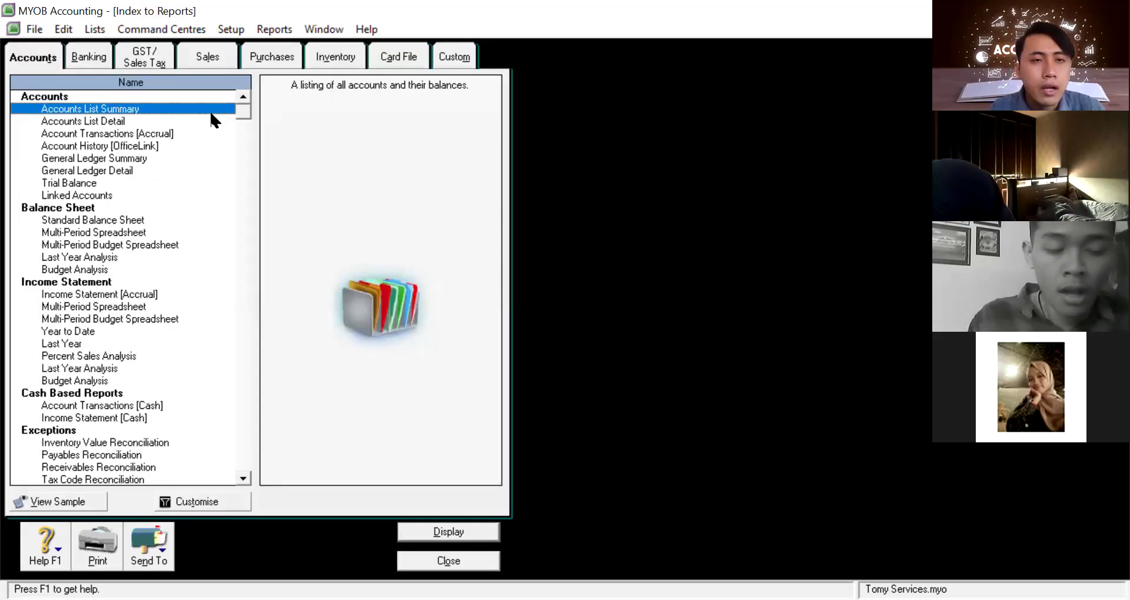
Display the Accounts List Summary at Report Level 2, adding sub-accounts such as Aset Lancar
{"action": "right_click", "coordinate": [212, 114]}
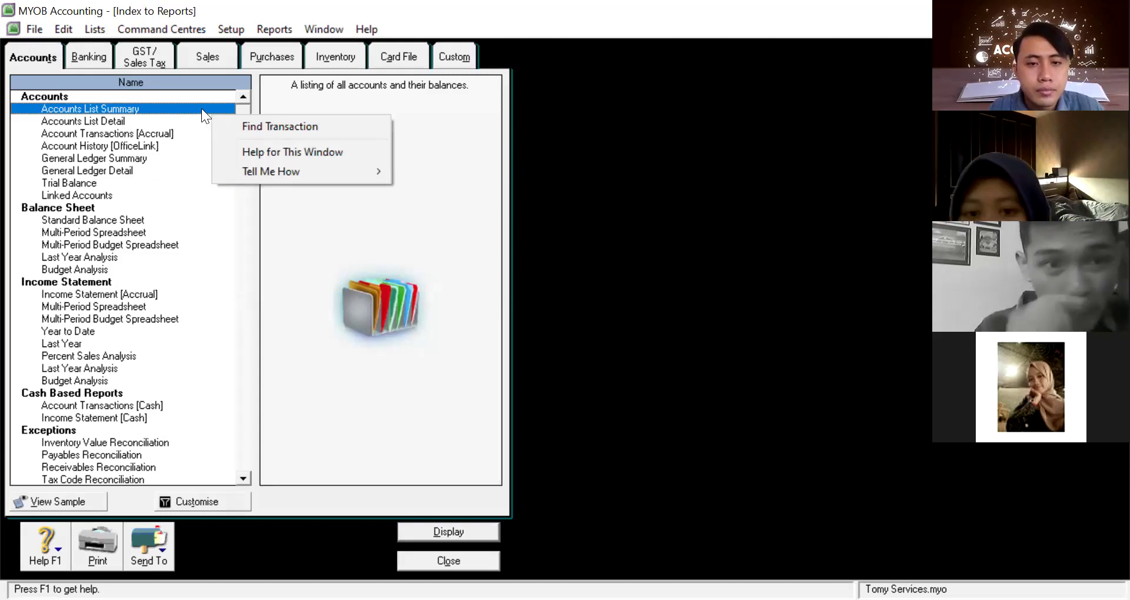
{"action": "left_click", "coordinate": [202, 502]}
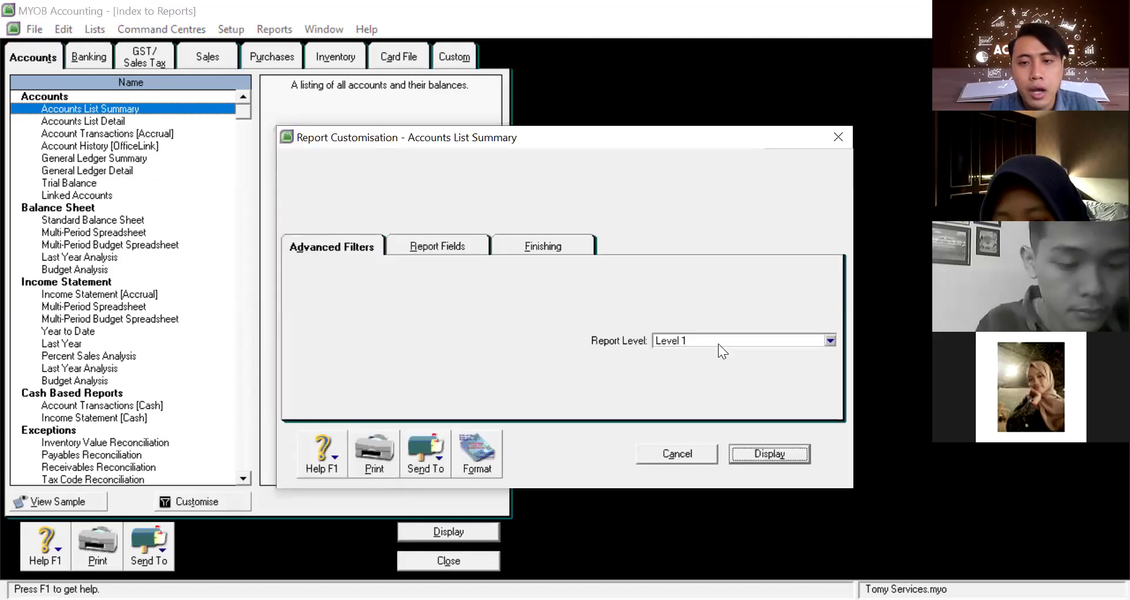
{"action": "left_click", "coordinate": [717, 343]}
{"action": "left_click", "coordinate": [710, 369]}
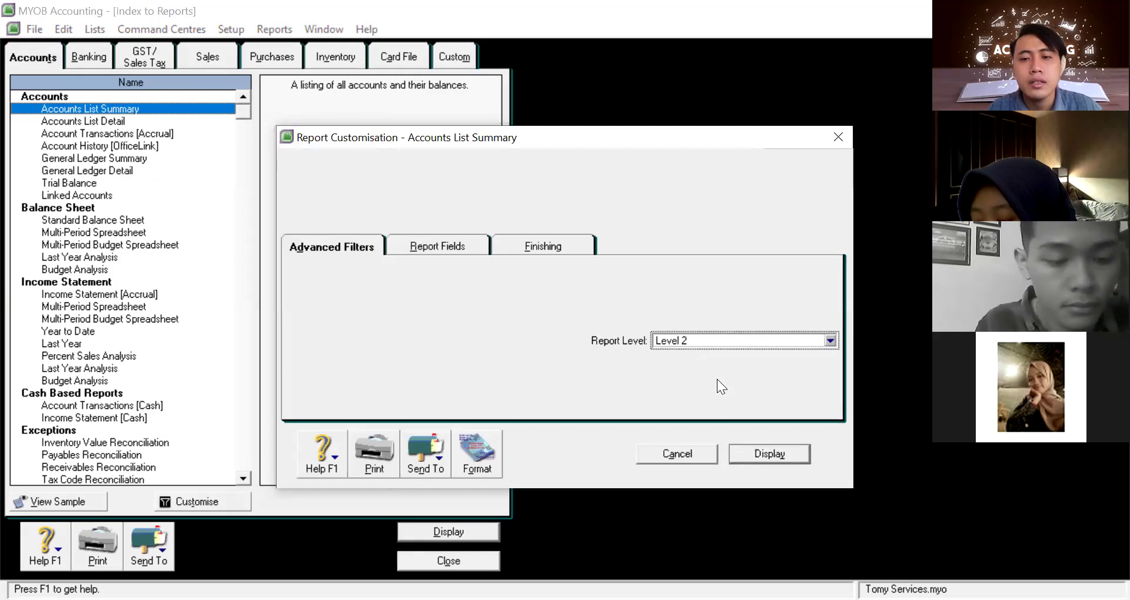
{"action": "left_click", "coordinate": [740, 454]}
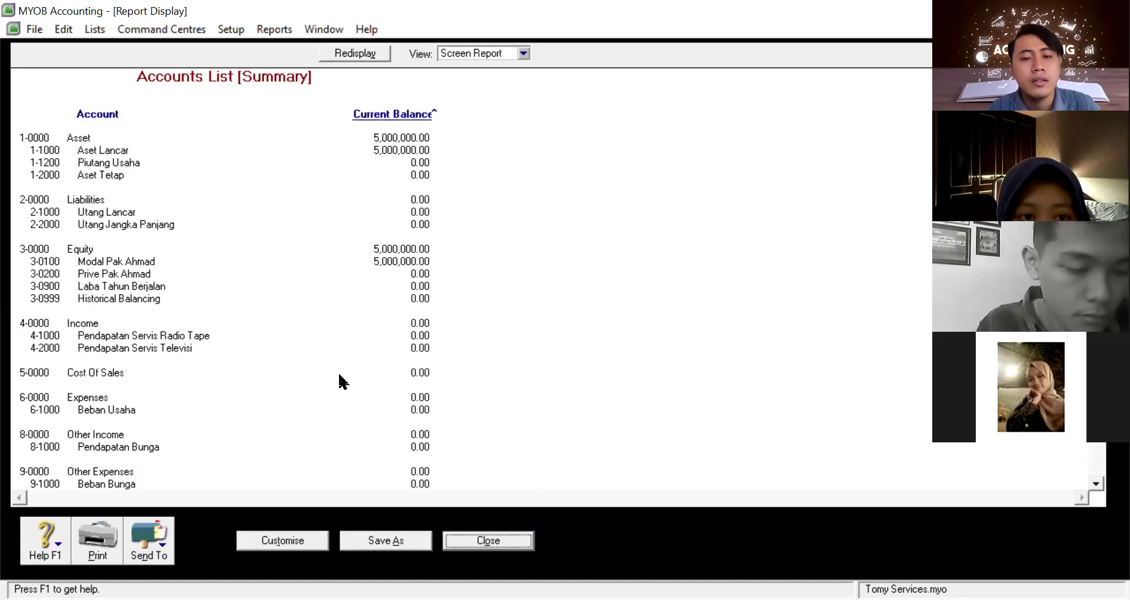
{"action": "left_click", "coordinate": [511, 546]}
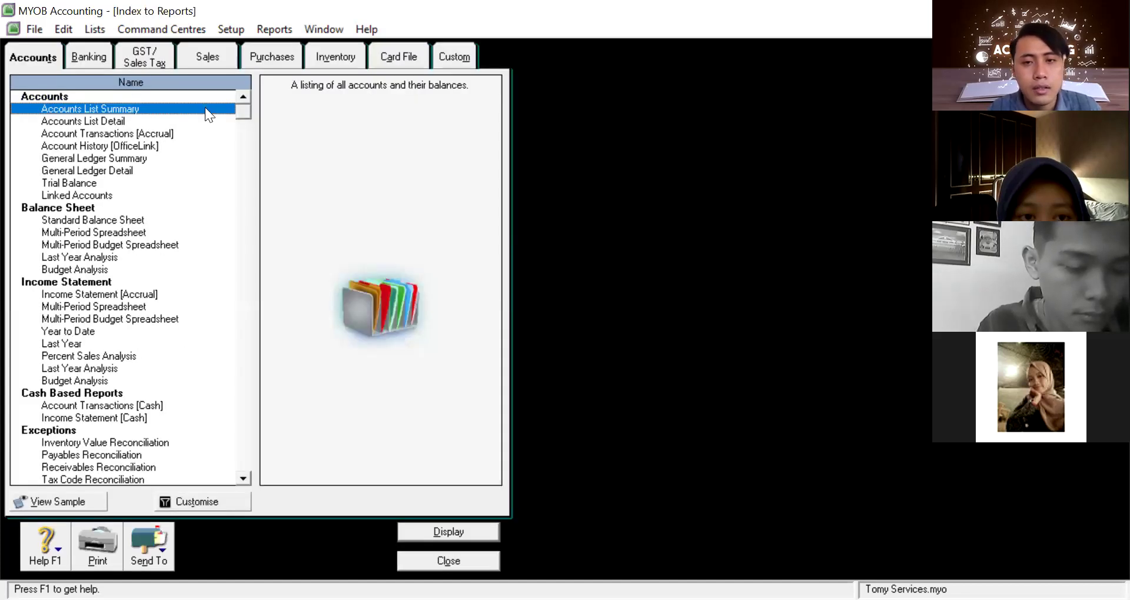
Display the Accounts List Summary at Report Level 3, adding Kas & Bank and Utang Usaha
{"action": "double_click", "coordinate": [205, 108]}
{"action": "left_click", "coordinate": [682, 340]}
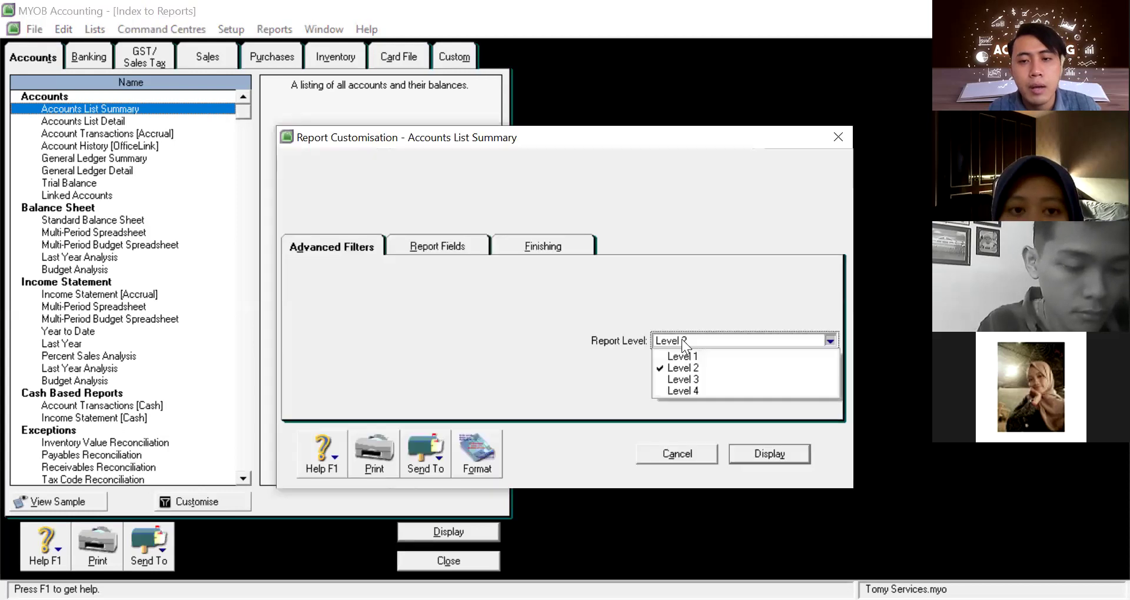
{"action": "left_click", "coordinate": [702, 379]}
{"action": "left_click", "coordinate": [777, 455]}
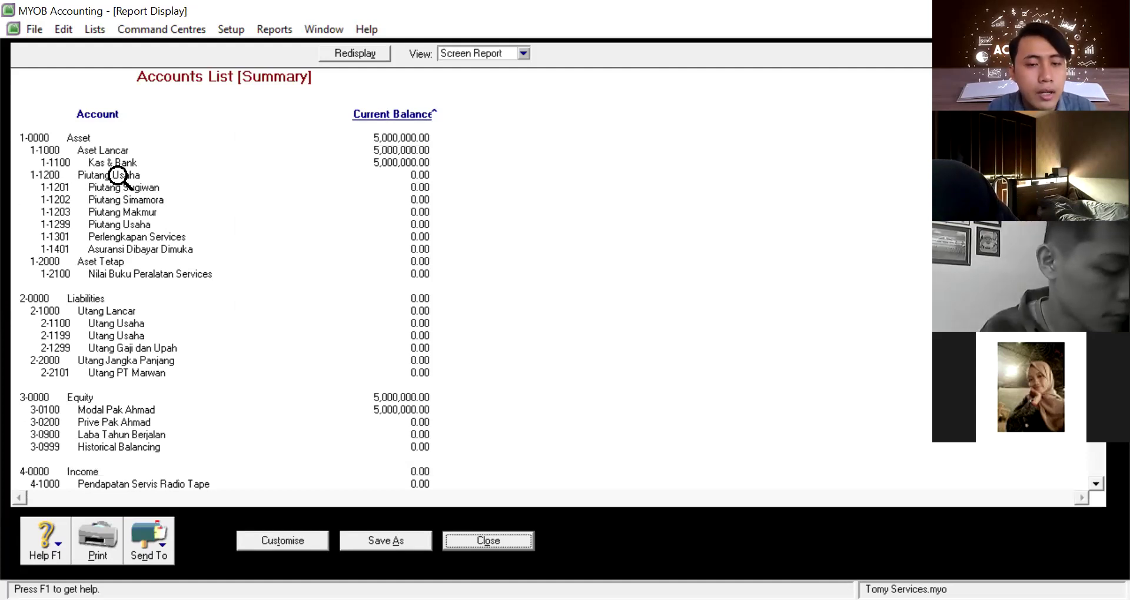
Redisplay the Accounts List Summary at Report Level 4, then close the report and reports index
{"action": "left_click", "coordinate": [513, 532]}
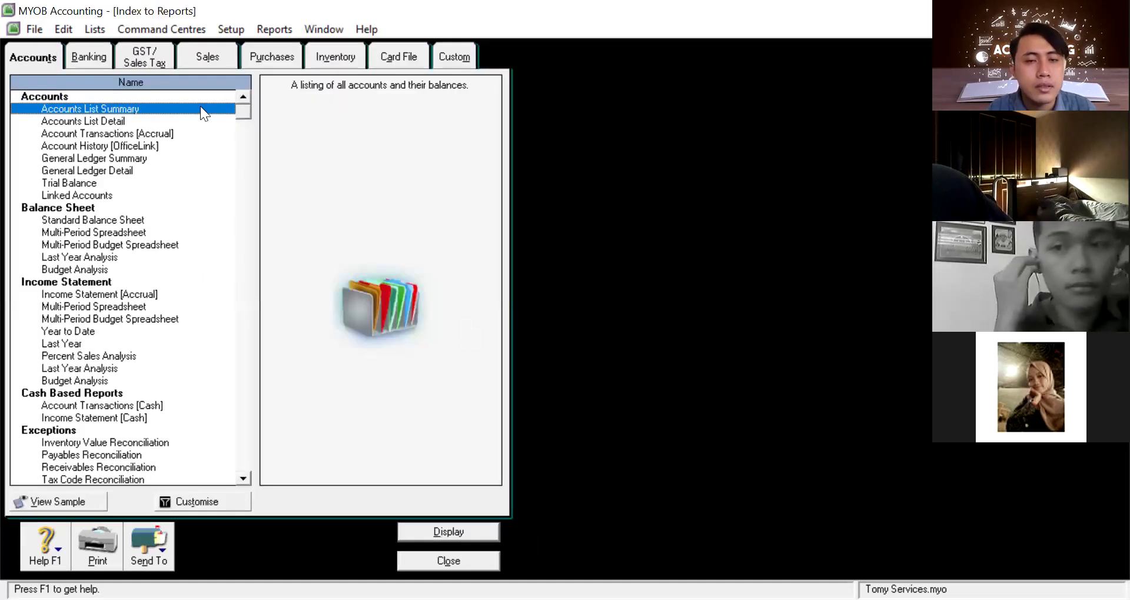
{"action": "left_click", "coordinate": [718, 339]}
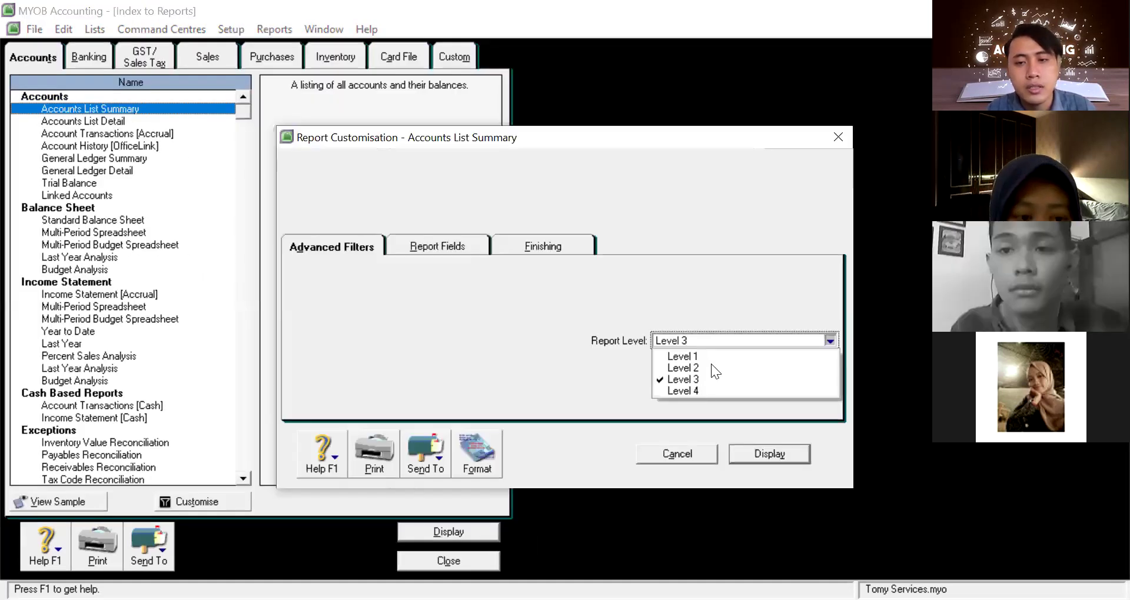
{"action": "left_click", "coordinate": [774, 452]}
{"action": "left_click", "coordinate": [774, 452]}
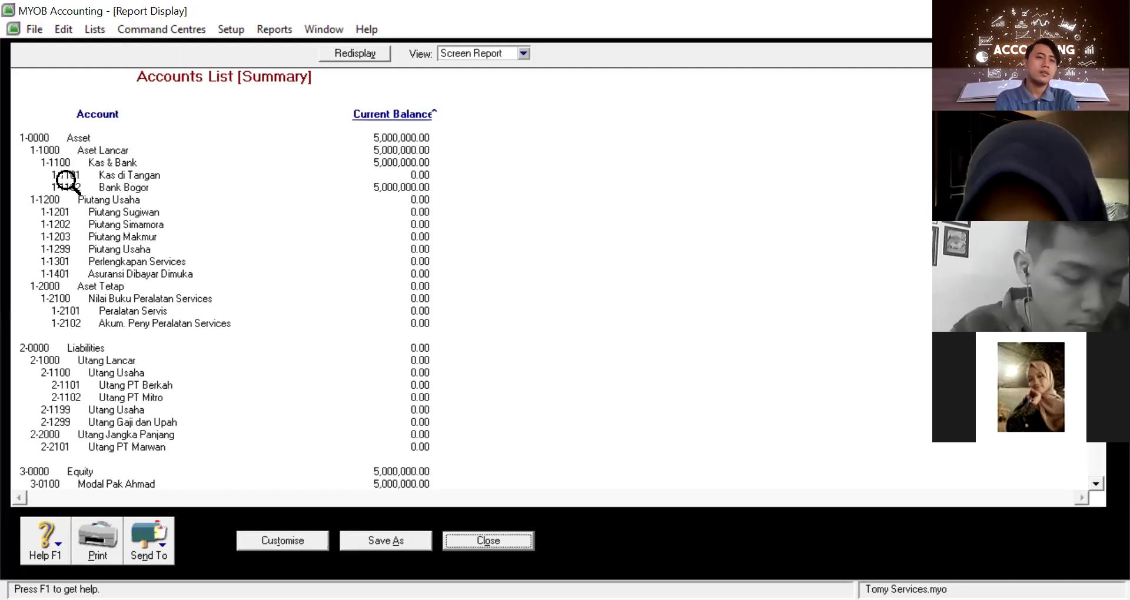
{"action": "left_click", "coordinate": [511, 541]}
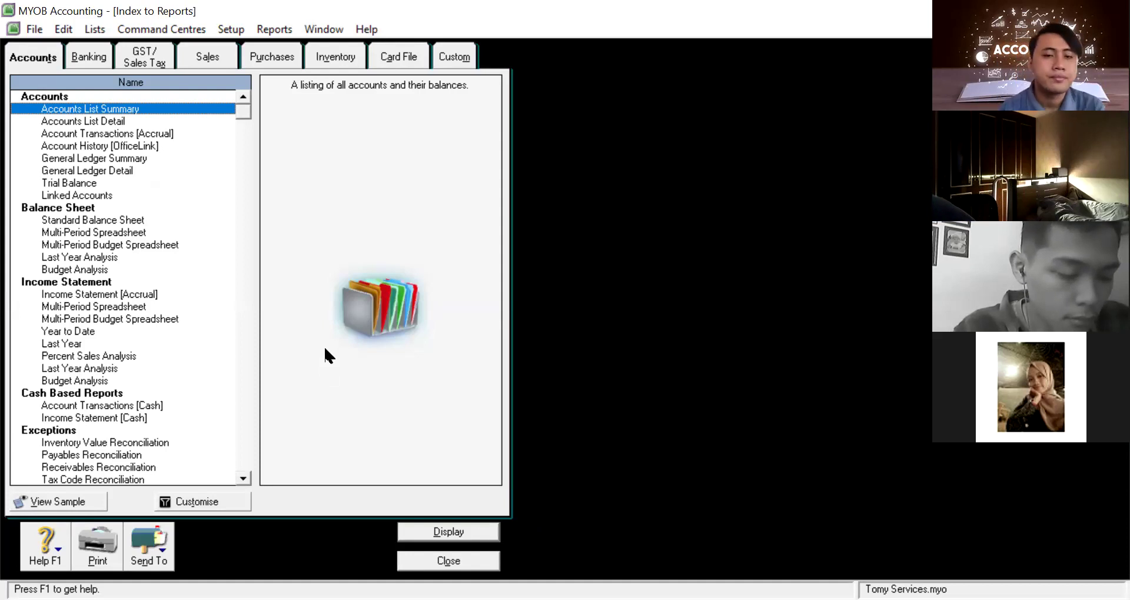
{"action": "left_click", "coordinate": [449, 561]}
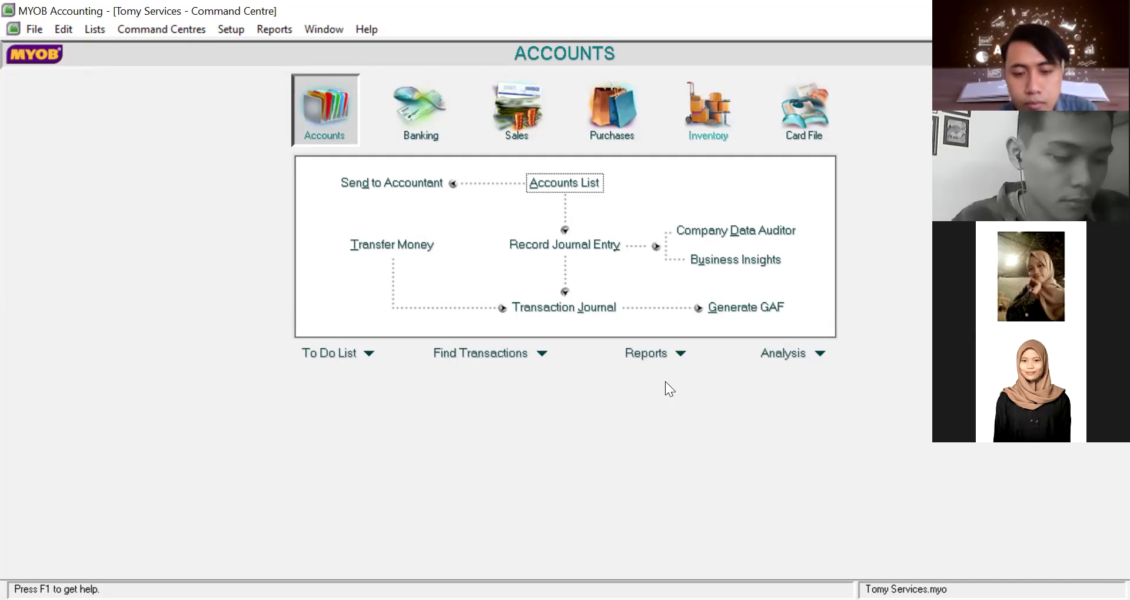
Close the Index to Reports window to return to Tomy Services' Accounts Command Centre
{"action": "left_click", "coordinate": [545, 531]}
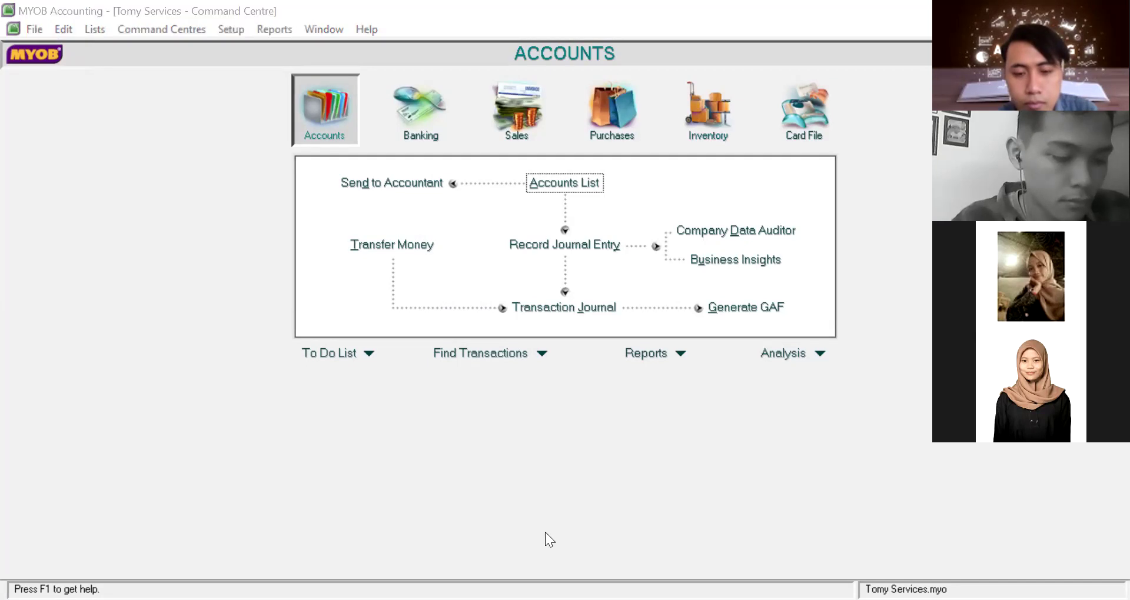
{"action": "left_click", "coordinate": [562, 559]}
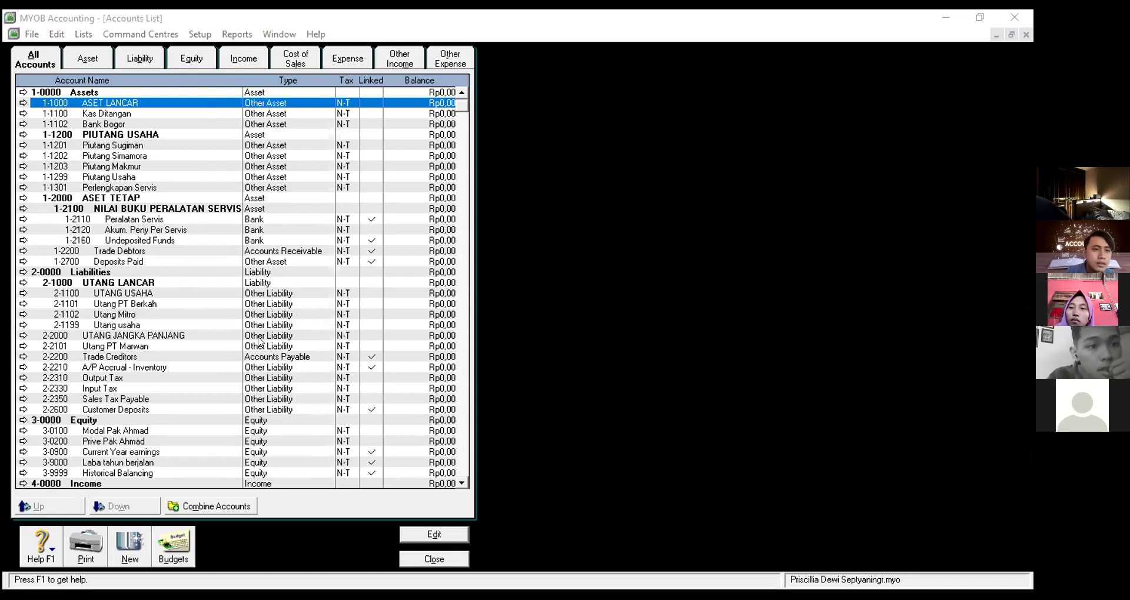
Change account 1-1000 ASET LANCAR from a detail account into a header account
{"action": "double_click", "coordinate": [251, 103]}
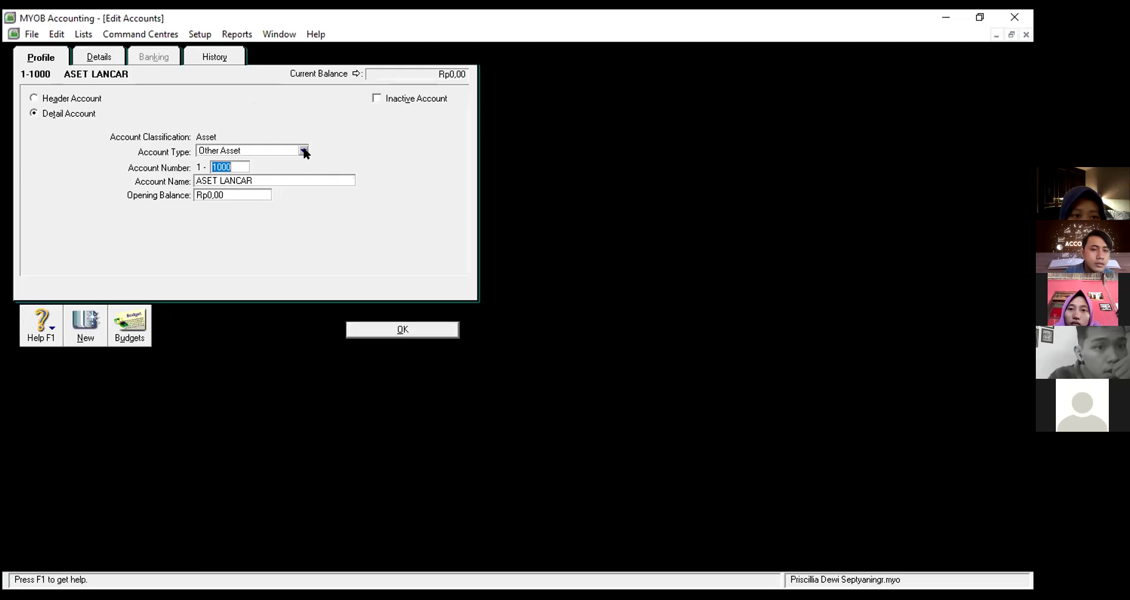
{"action": "left_click", "coordinate": [76, 102]}
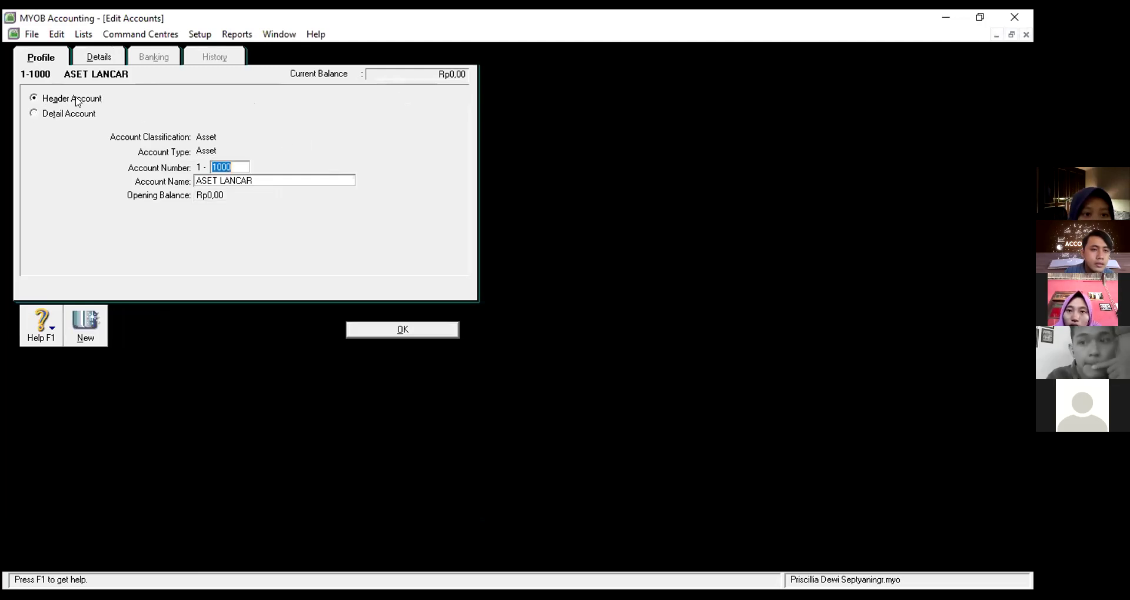
{"action": "left_click", "coordinate": [415, 331]}
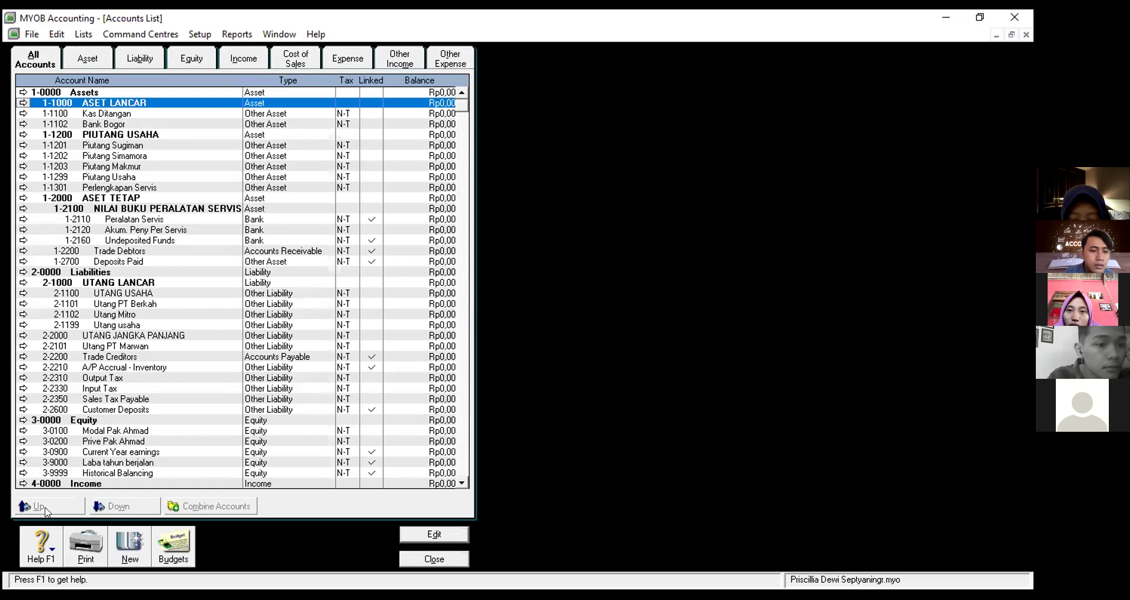
Indent 1-1100 Kas Ditangan under ASET LANCAR, then check the PIUTANG USAHA and 1-0000 Assets accounts
{"action": "left_click", "coordinate": [185, 114]}
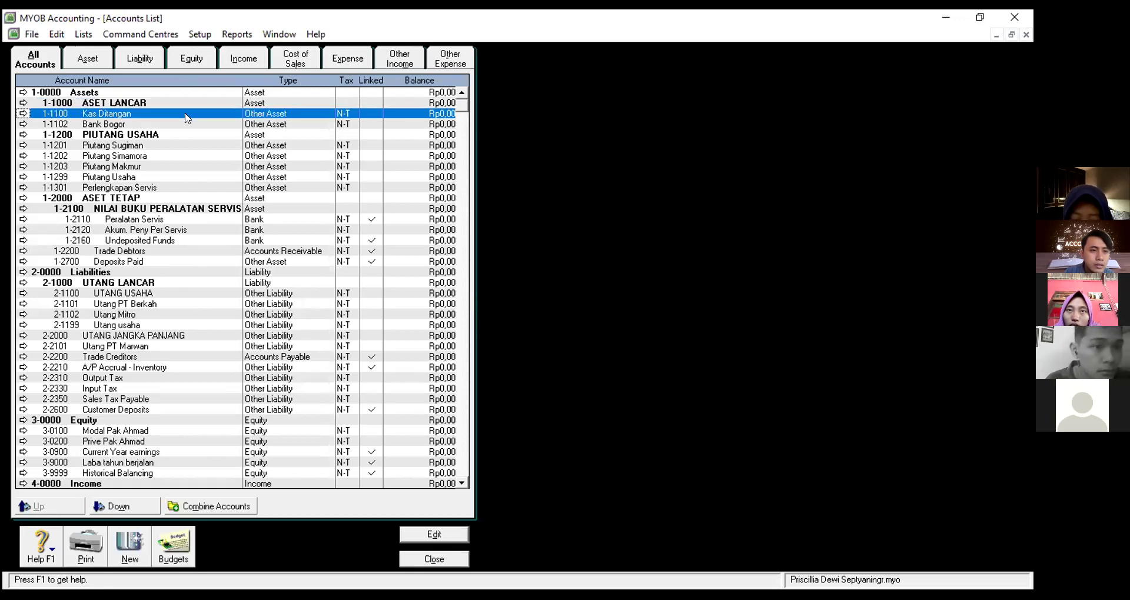
{"action": "left_click", "coordinate": [118, 507]}
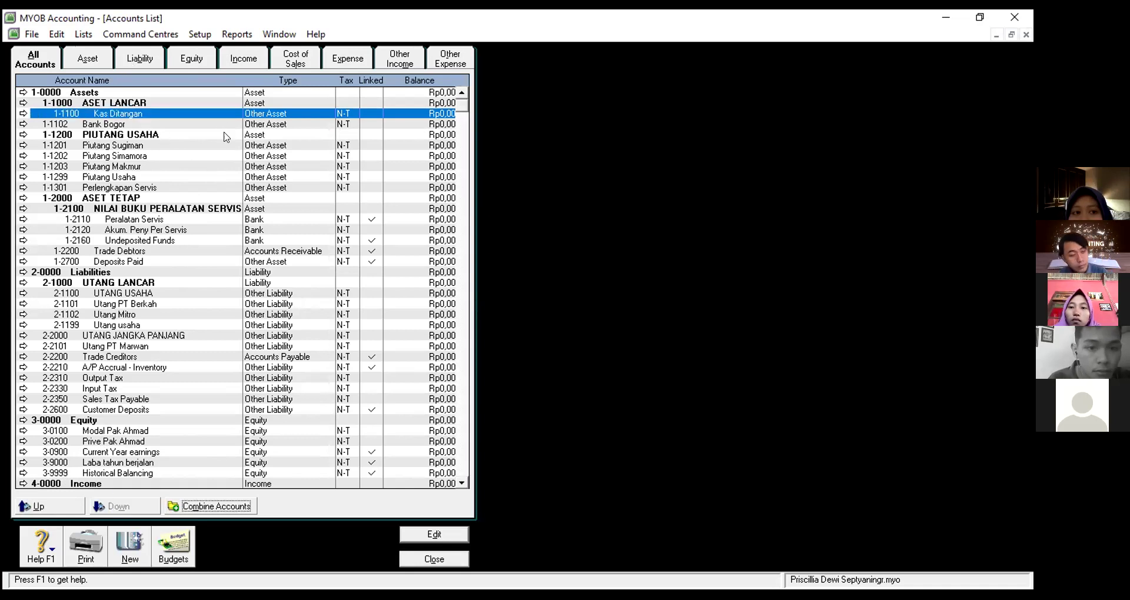
{"action": "left_click", "coordinate": [189, 135]}
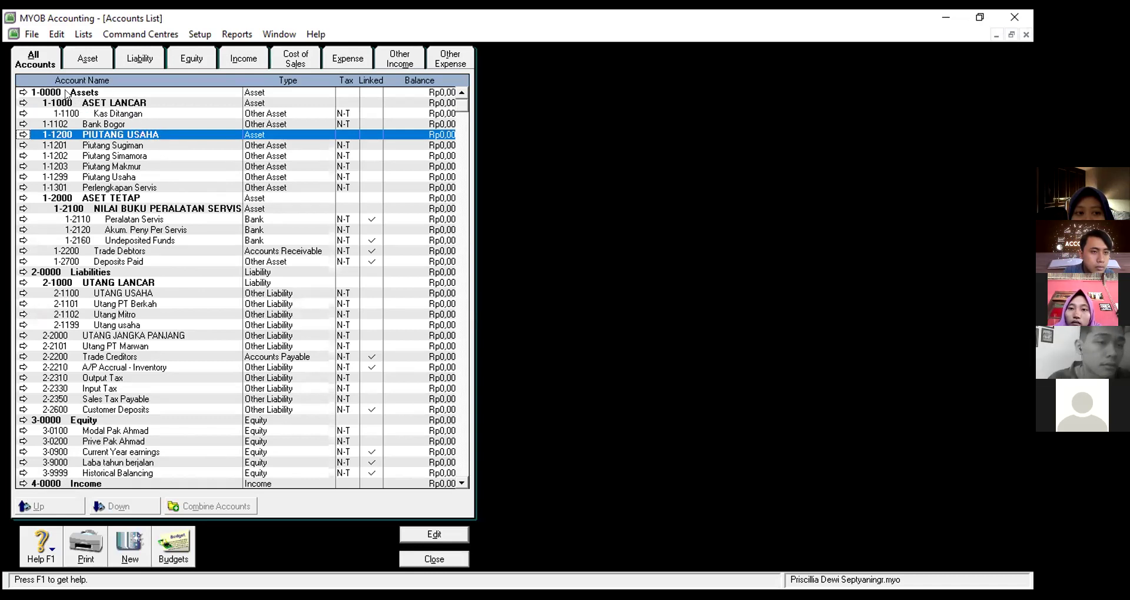
{"action": "left_click", "coordinate": [47, 92]}
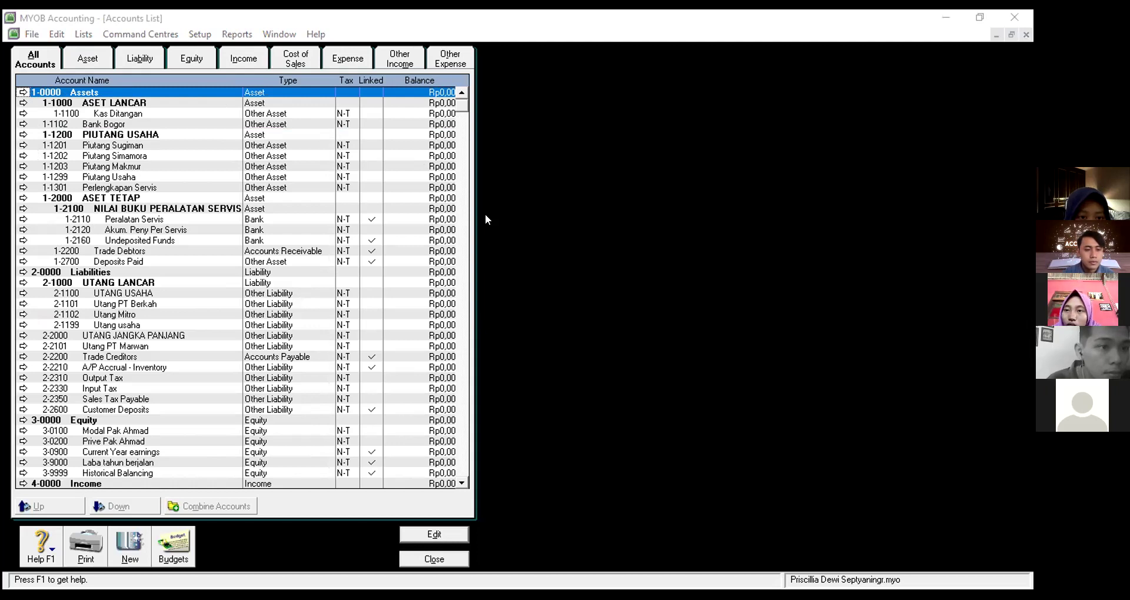
{"action": "left_click", "coordinate": [560, 496]}
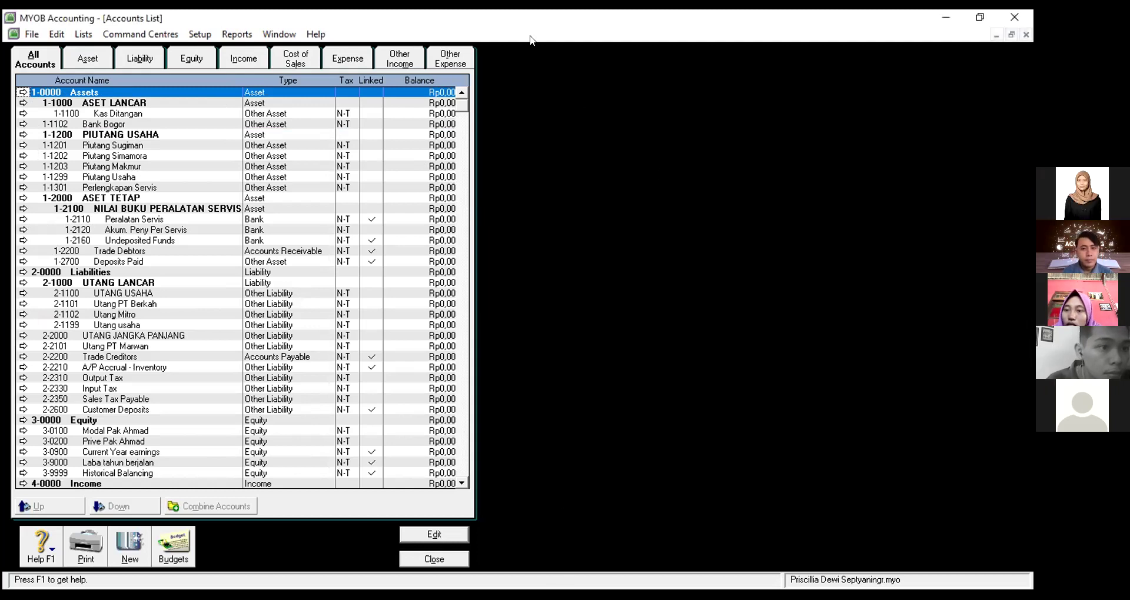
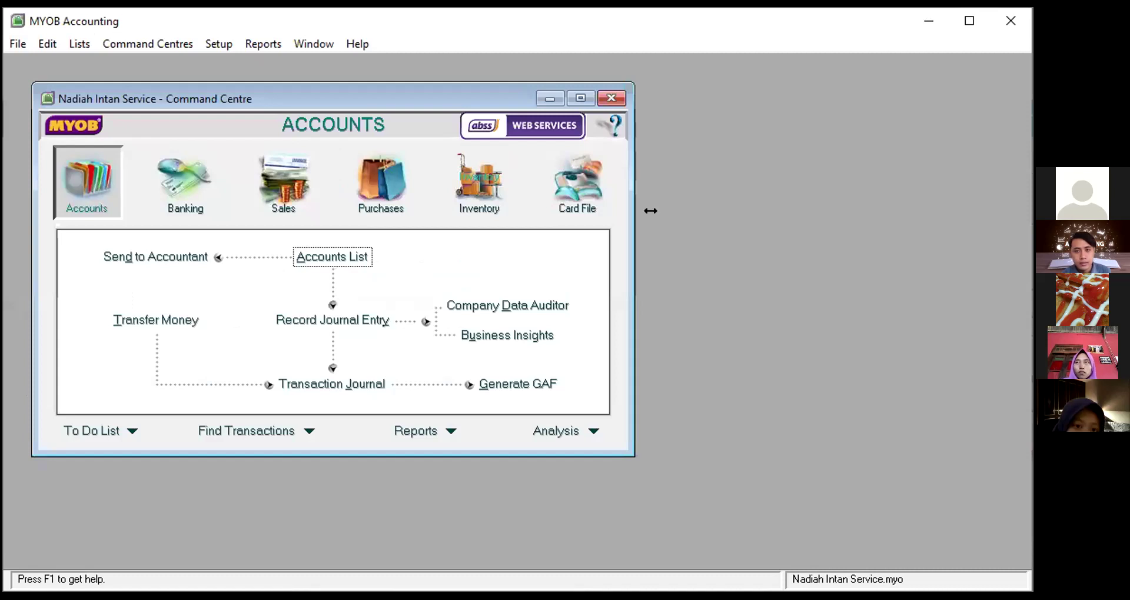
Minimise the Command Centre to show the Easy Setup Assistant, then minimise MYOB to show the accounts-list PDF
{"action": "left_click_drag", "start_coordinate": [650, 211], "coordinate": [575, 211]}
{"action": "left_click", "coordinate": [663, 98]}
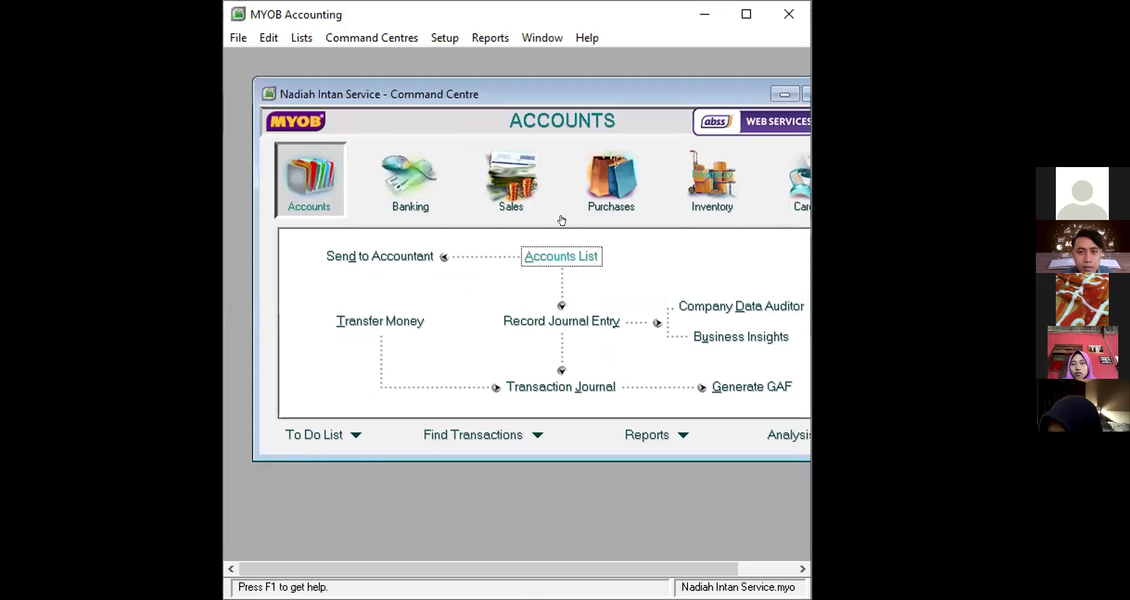
{"action": "left_click", "coordinate": [784, 94]}
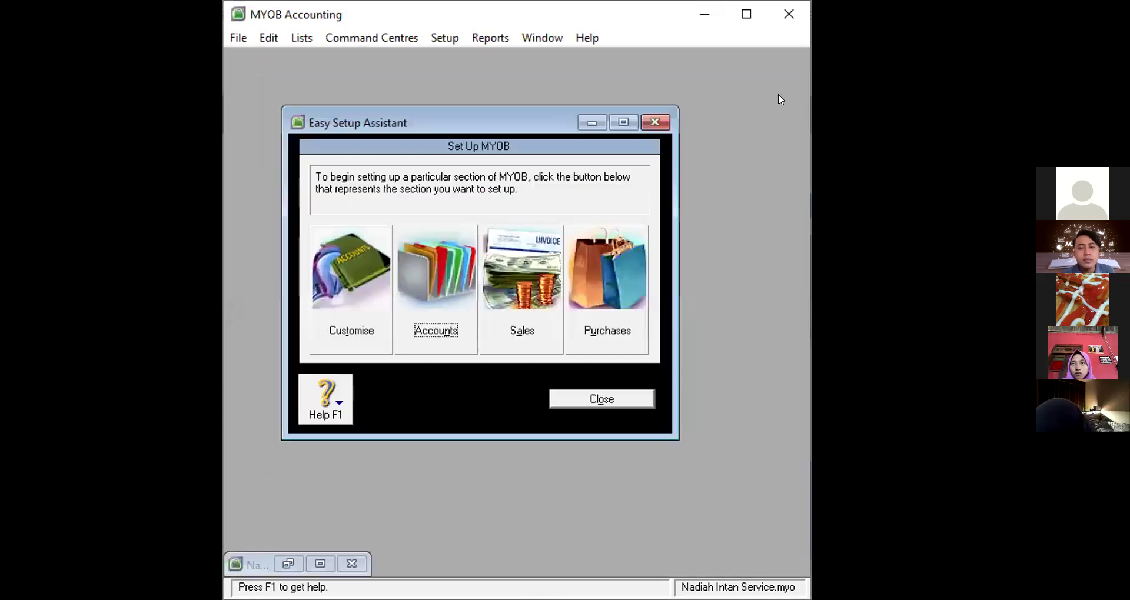
{"action": "left_click", "coordinate": [701, 24]}
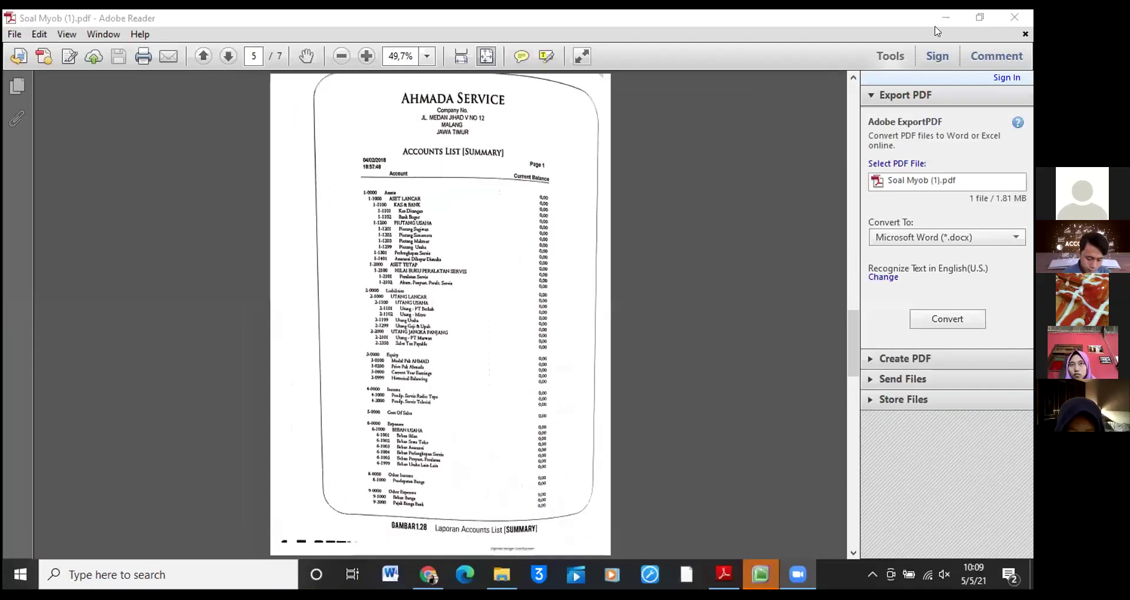
Minimise the Adobe Reader accounts-list PDF and bring up the Windows Start menu
{"action": "left_click", "coordinate": [945, 19]}
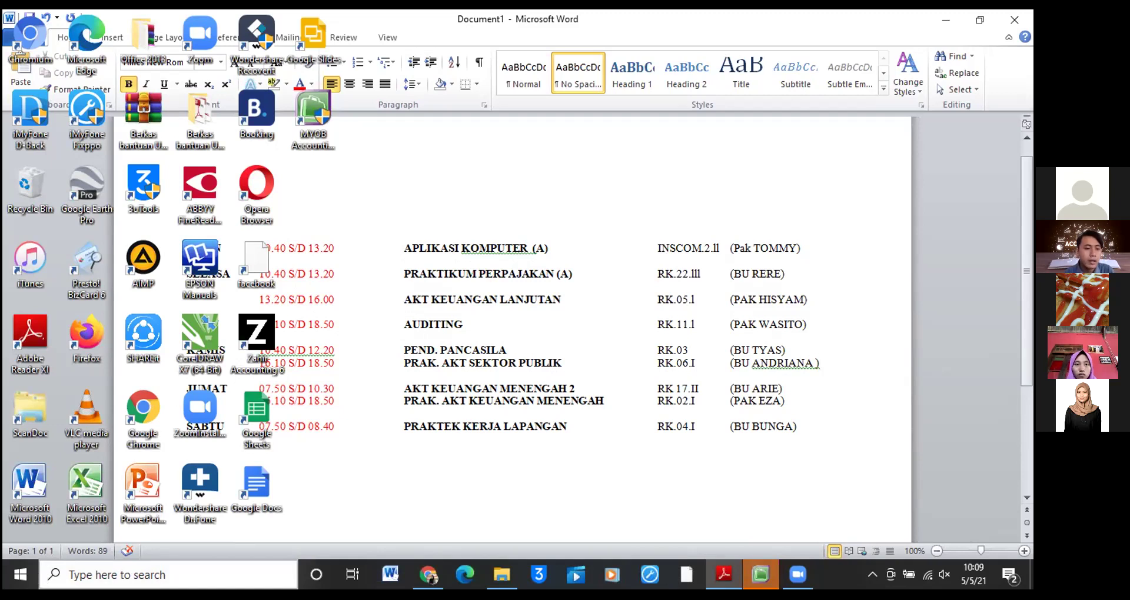
{"action": "left_click", "coordinate": [21, 575]}
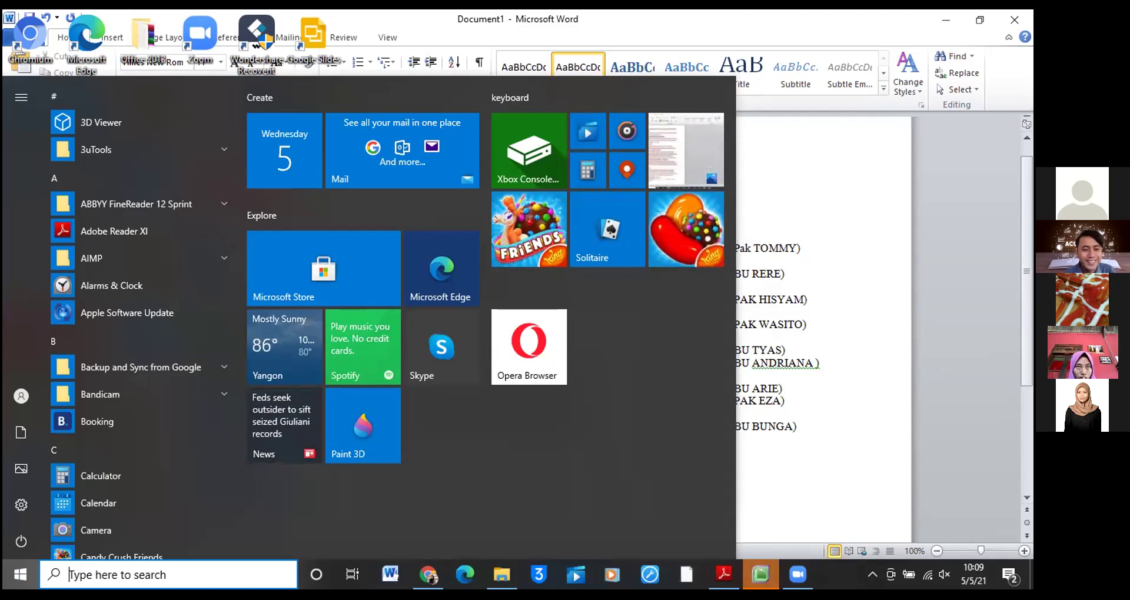
Launch Control Panel via a 'control' search and open the Region settings under Clock and Region
{"action": "type", "text": "control"}
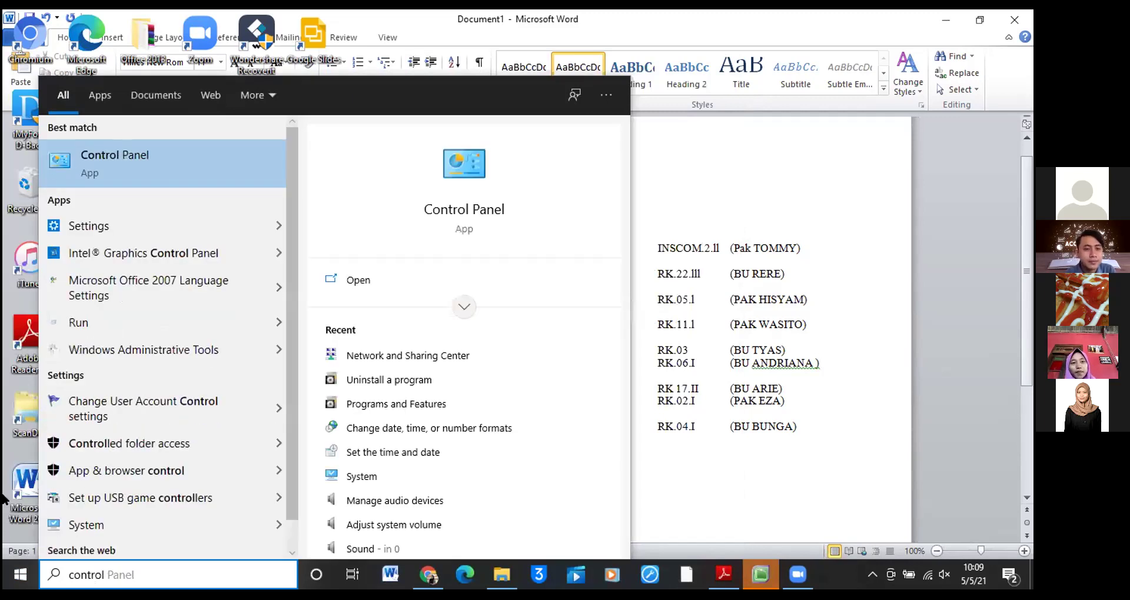
{"action": "left_click", "coordinate": [150, 153]}
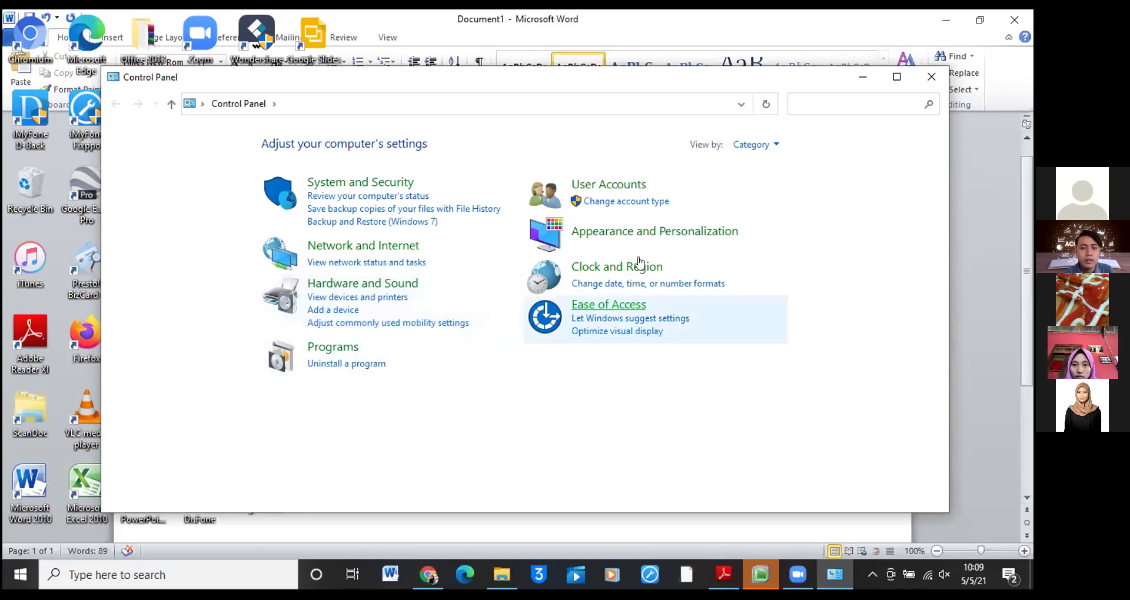
{"action": "left_click", "coordinate": [580, 268]}
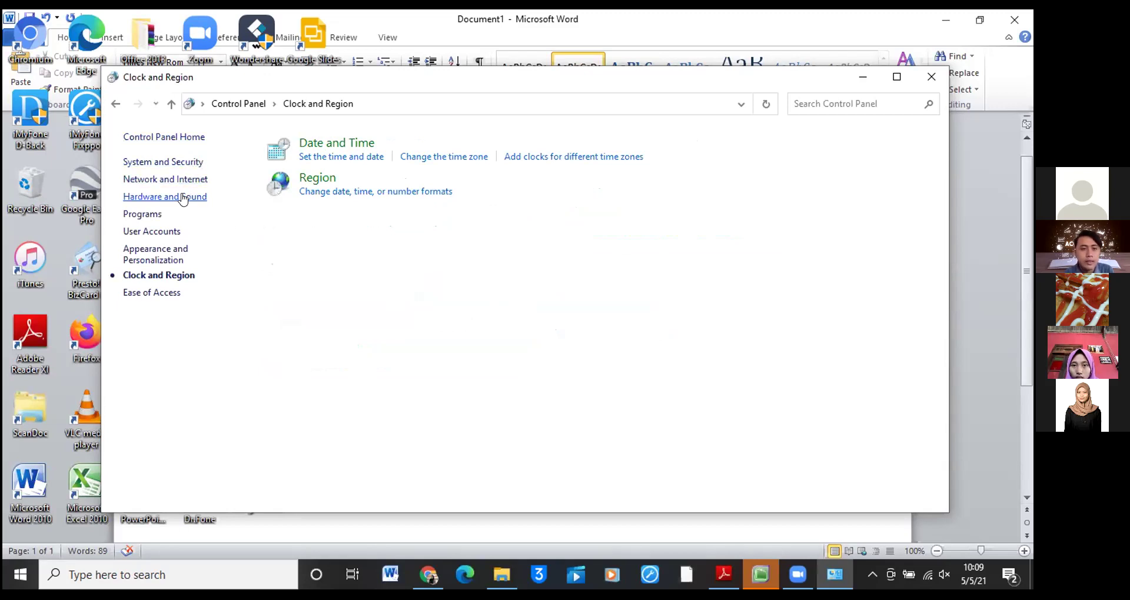
{"action": "left_click", "coordinate": [309, 193]}
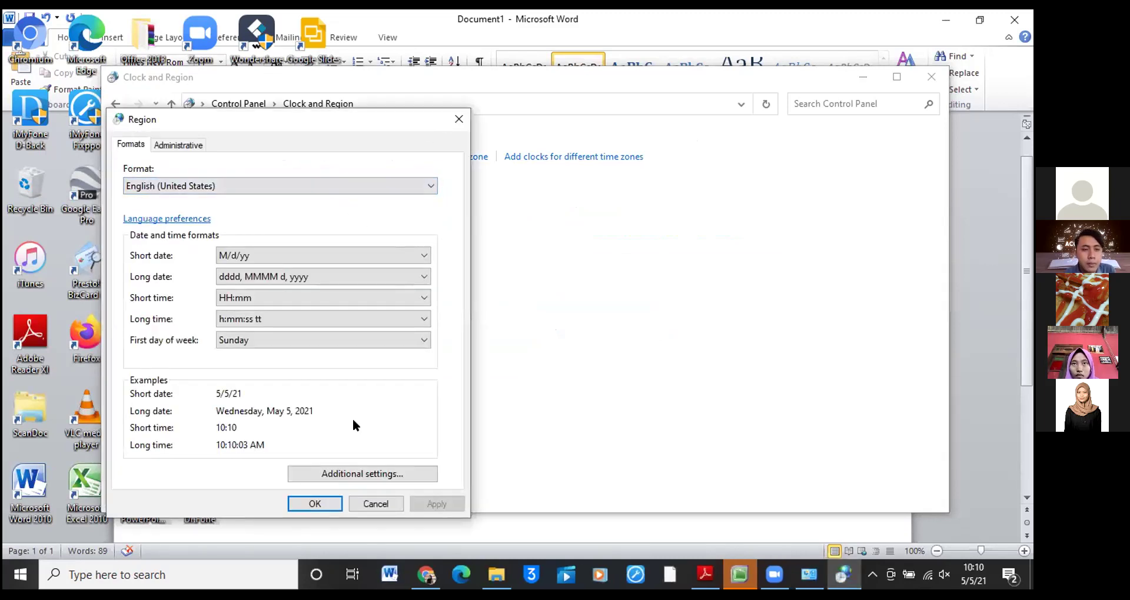
Change the regional format to Indonesian (Indonesia) and apply it
{"action": "left_click", "coordinate": [250, 188]}
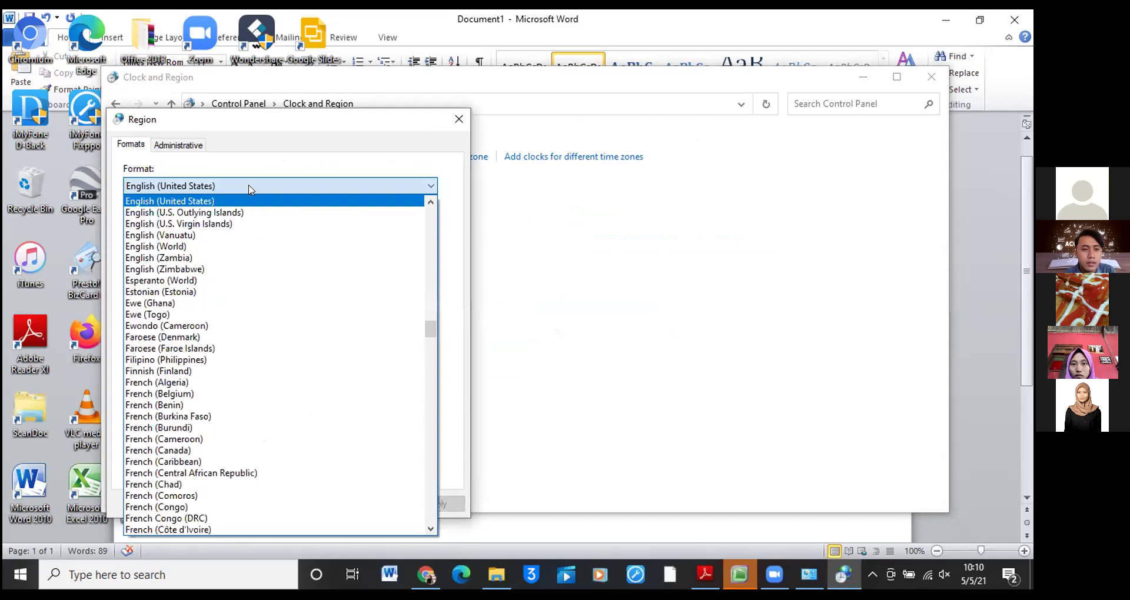
{"action": "scroll", "coordinate": [416, 316], "scroll_direction": "up", "scroll_amount": 15}
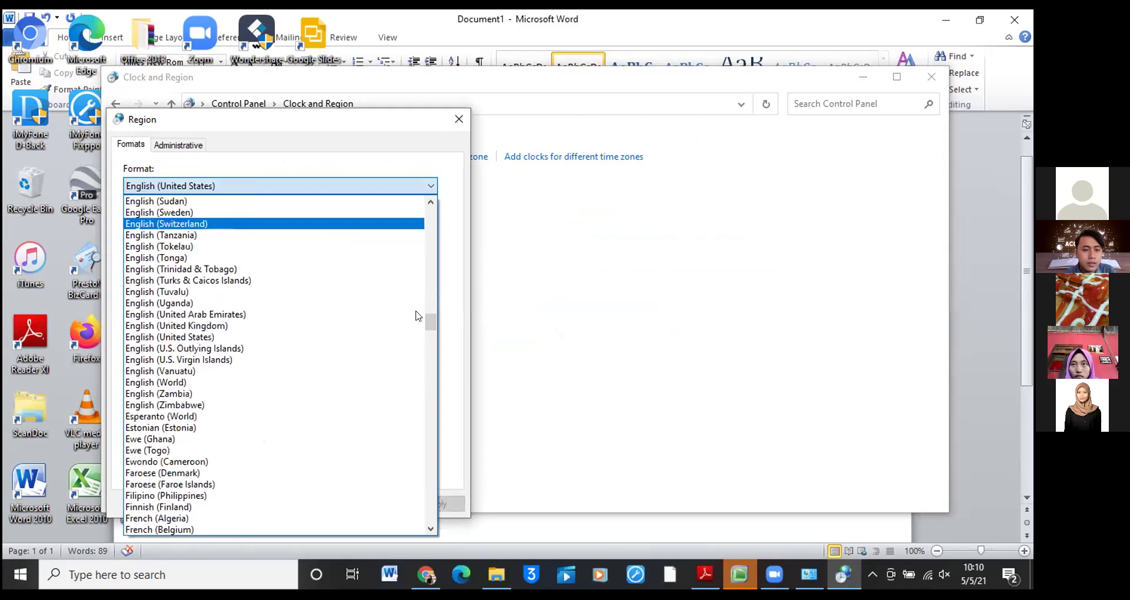
{"action": "scroll", "coordinate": [323, 202], "scroll_direction": "up", "scroll_amount": 10}
{"action": "scroll", "coordinate": [325, 327], "scroll_direction": "down", "scroll_amount": 10}
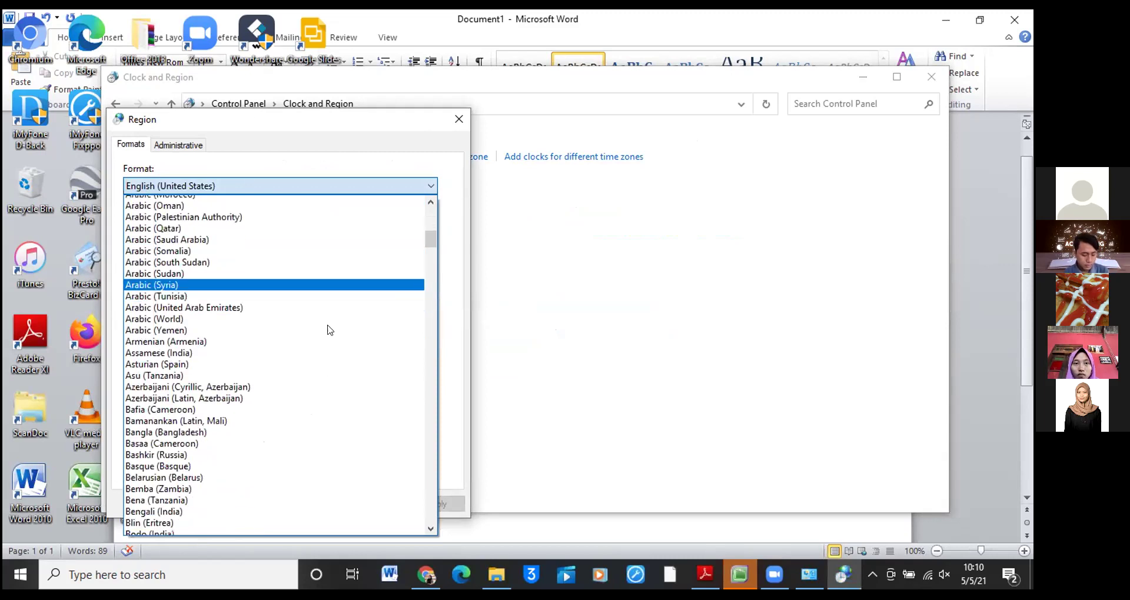
{"action": "scroll", "coordinate": [328, 330], "scroll_direction": "down", "scroll_amount": 20}
{"action": "scroll", "coordinate": [328, 331], "scroll_direction": "down", "scroll_amount": 19}
{"action": "scroll", "coordinate": [328, 330], "scroll_direction": "down", "scroll_amount": 20}
{"action": "scroll", "coordinate": [328, 331], "scroll_direction": "down", "scroll_amount": 10}
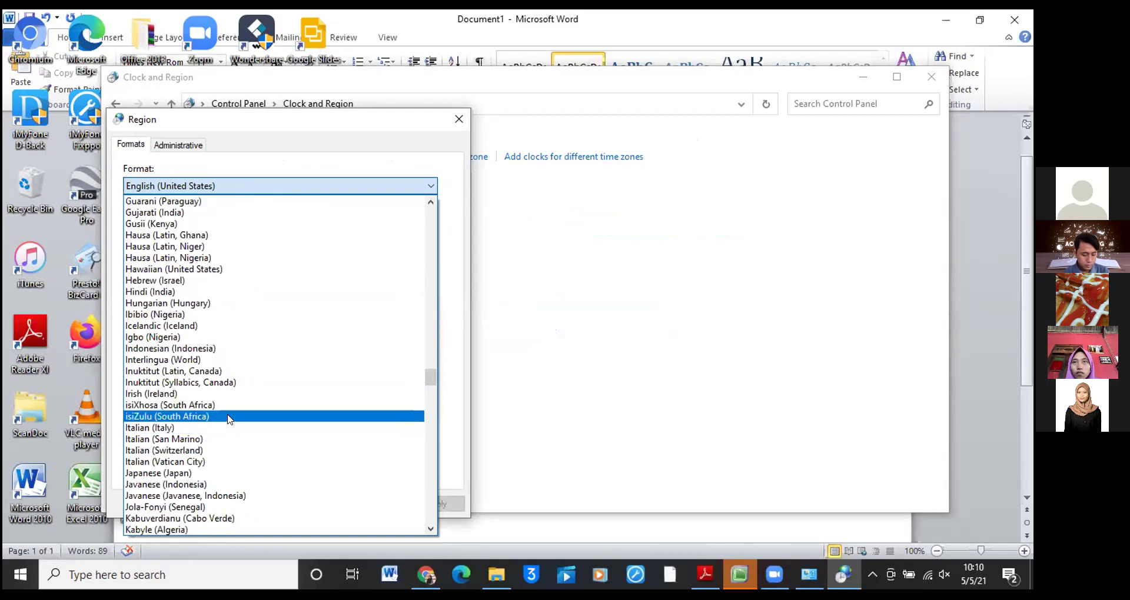
{"action": "left_click", "coordinate": [236, 349]}
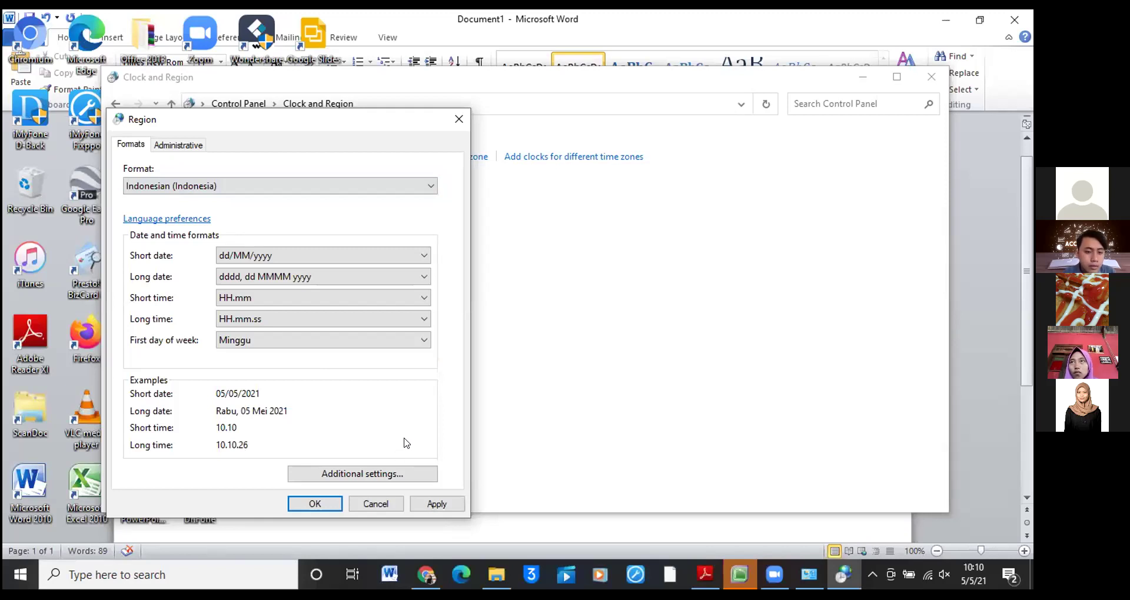
{"action": "left_click", "coordinate": [317, 504]}
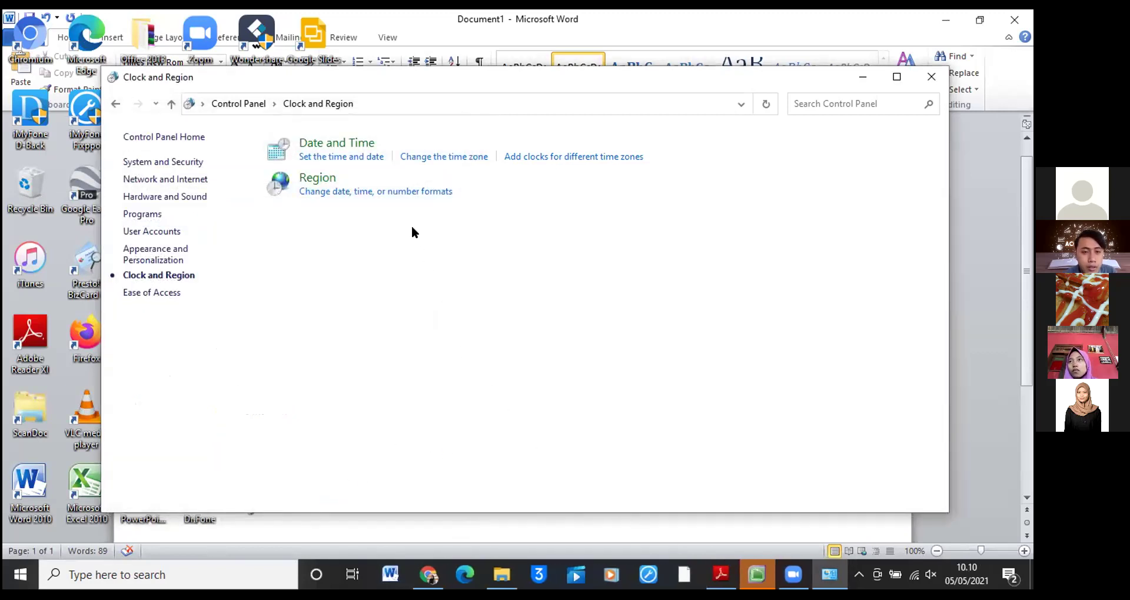
Reopen Region to confirm the dd/MM/yyyy Indonesian format, then return to MYOB Accounting
{"action": "left_click", "coordinate": [396, 191]}
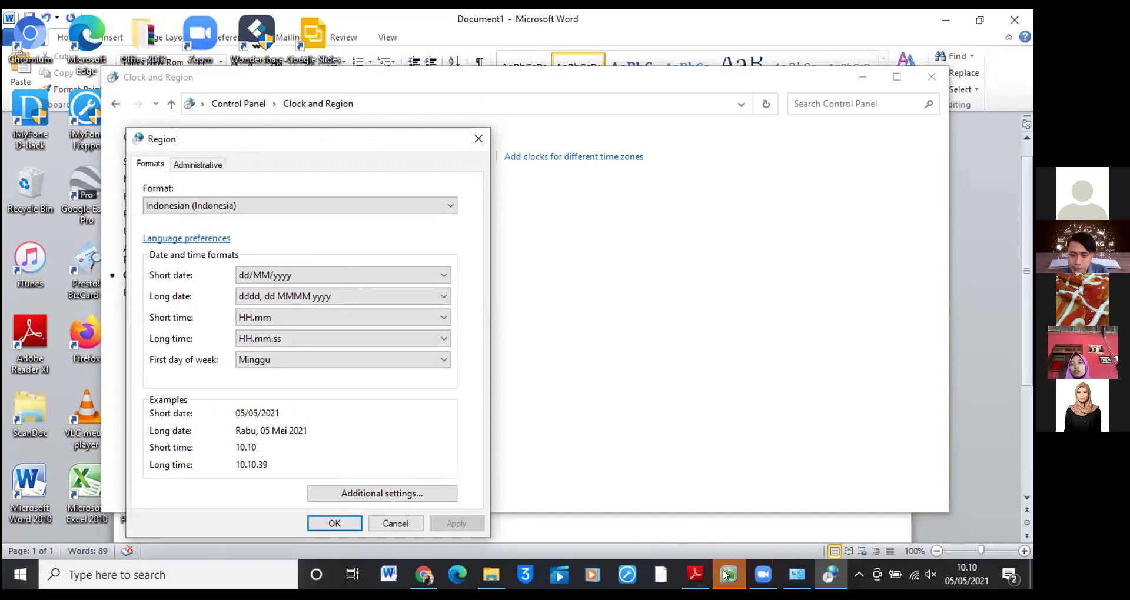
{"action": "mouse_move", "coordinate": [725, 574]}
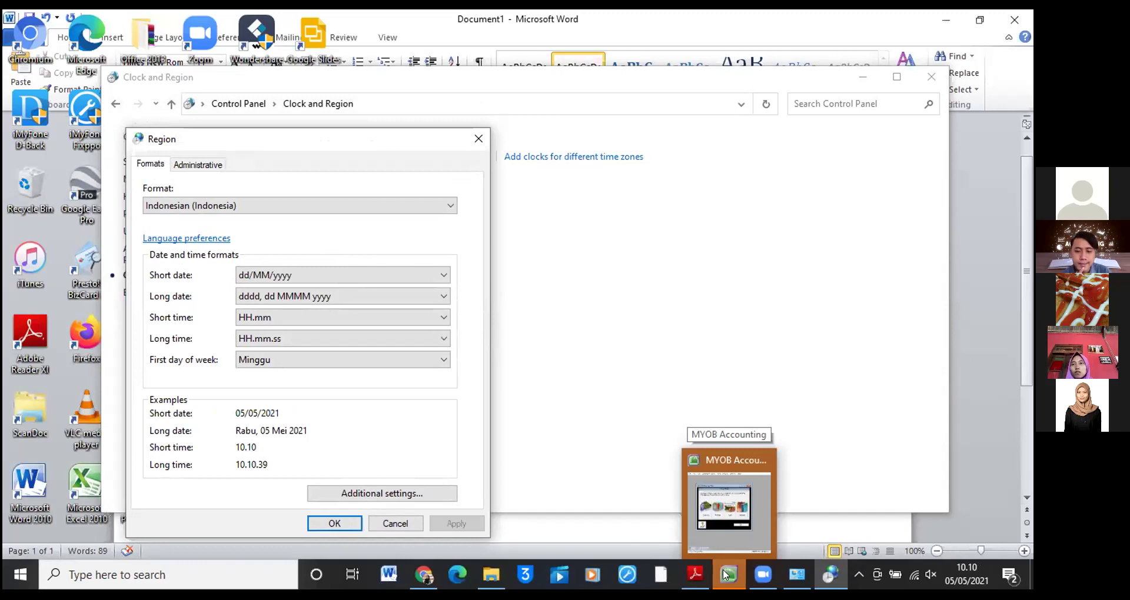
{"action": "left_click", "coordinate": [724, 570]}
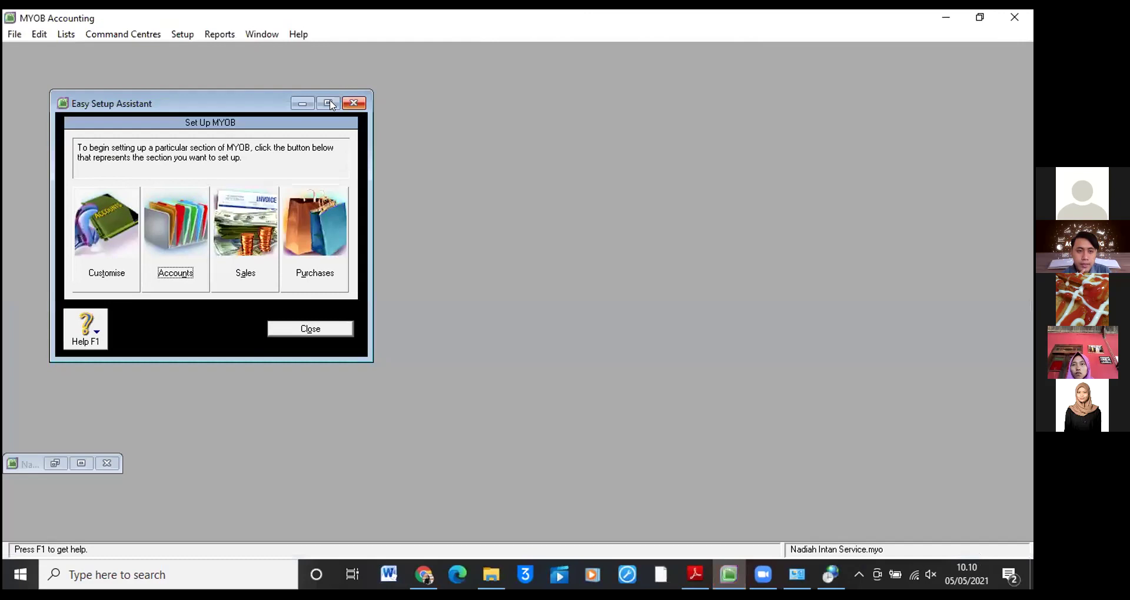
Start the Accounts Easy Setup Assistant and advance to its Accounts List page
{"action": "left_click", "coordinate": [112, 463]}
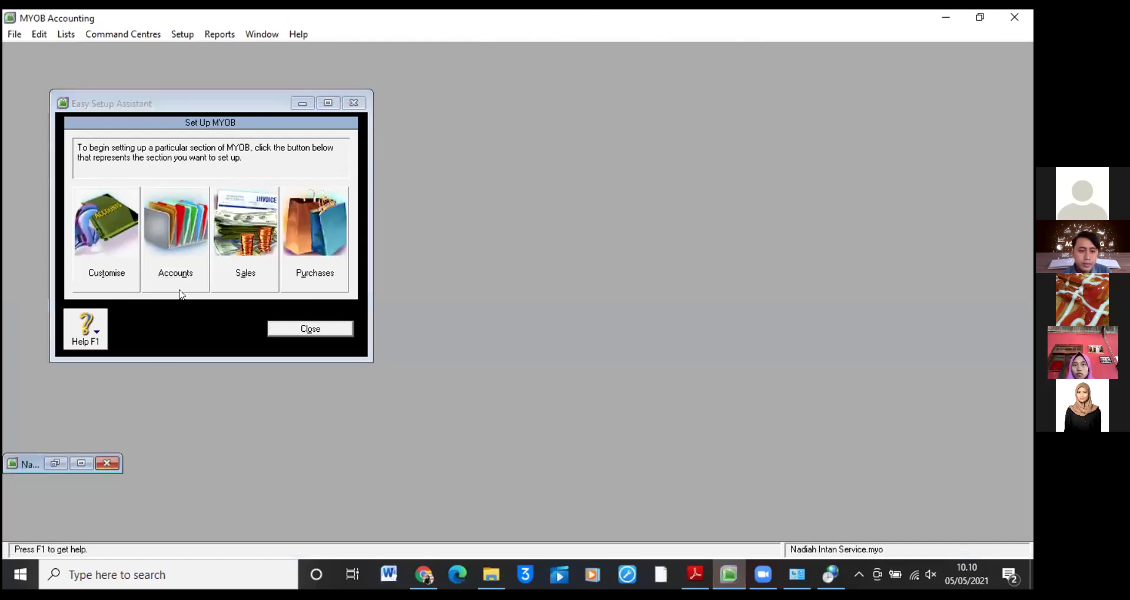
{"action": "left_click", "coordinate": [185, 272]}
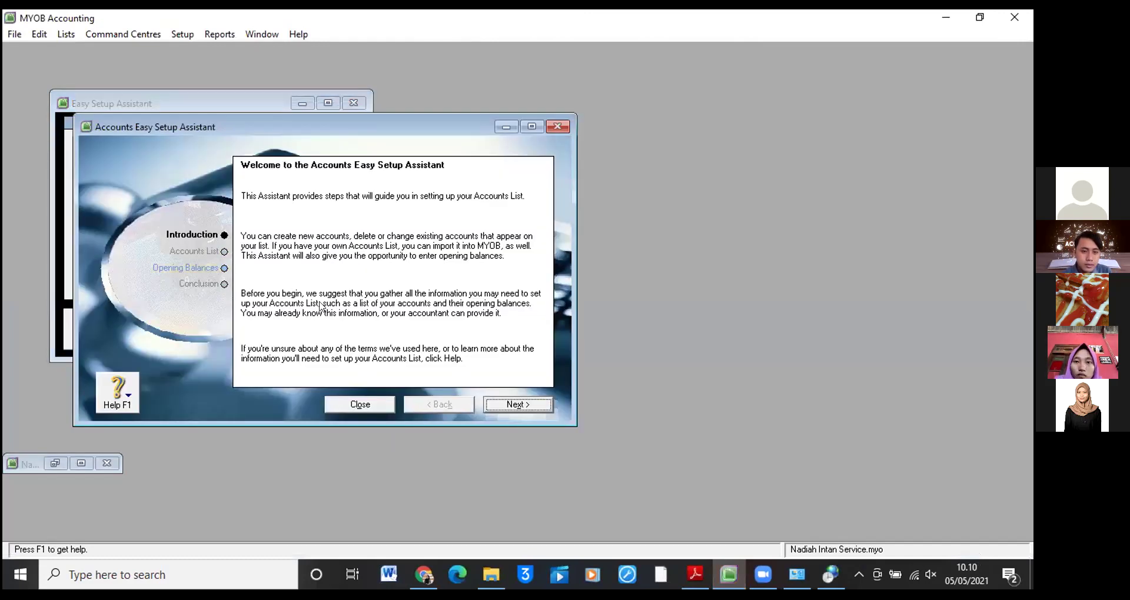
{"action": "left_click", "coordinate": [493, 404]}
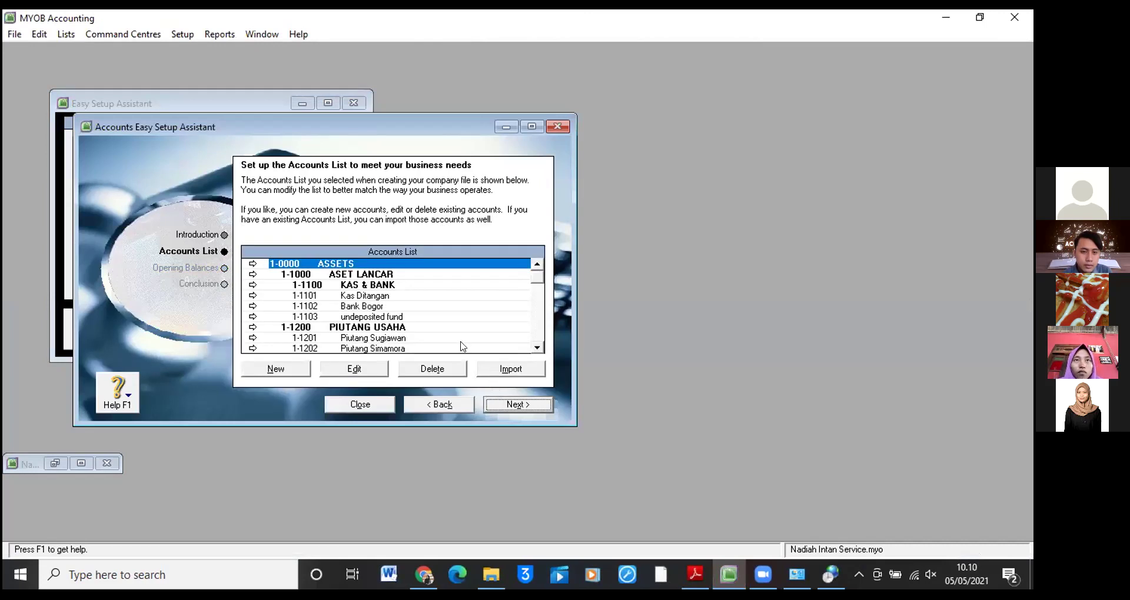
Scroll through the Accounts List, then continue to Opening Balances as of 01/07/2017 in Rupiah
{"action": "scroll", "coordinate": [458, 322], "scroll_direction": "down", "scroll_amount": 3}
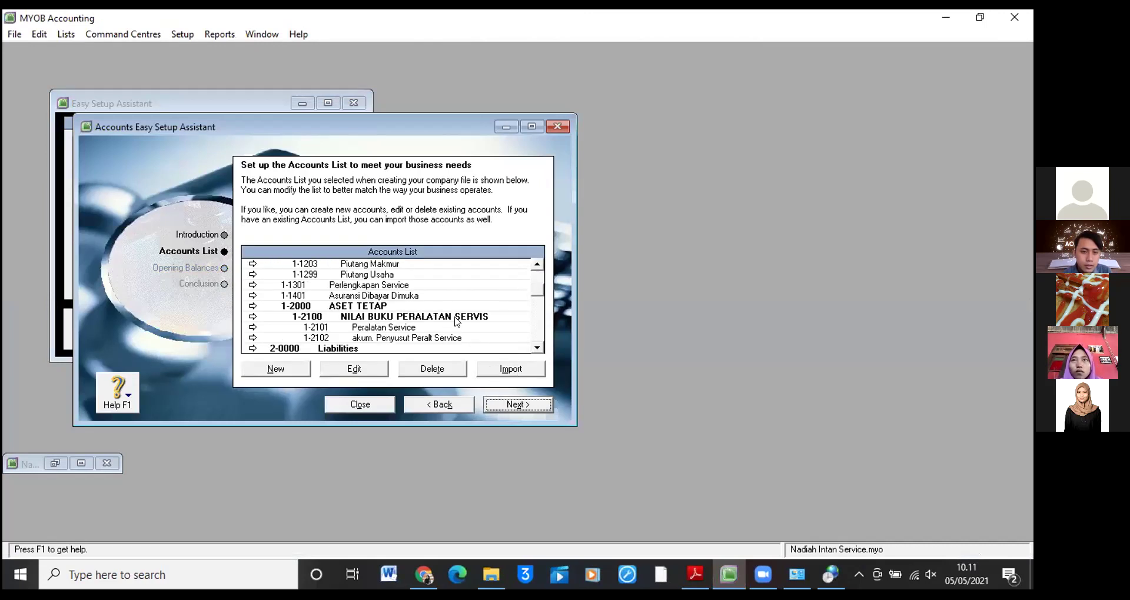
{"action": "scroll", "coordinate": [457, 321], "scroll_direction": "down", "scroll_amount": 1}
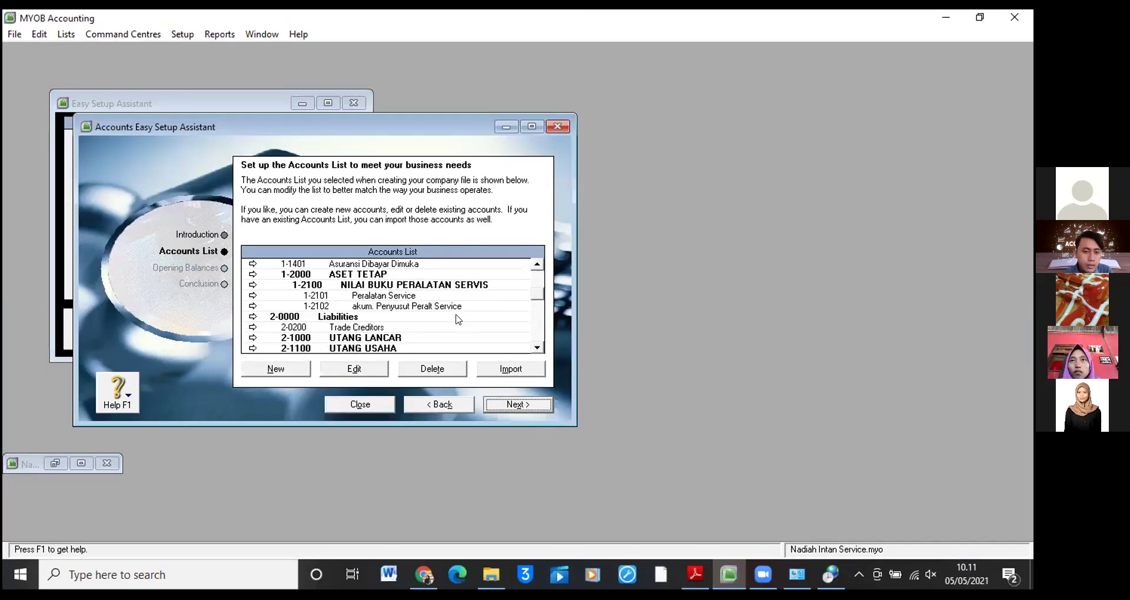
{"action": "scroll", "coordinate": [457, 320], "scroll_direction": "down", "scroll_amount": 1}
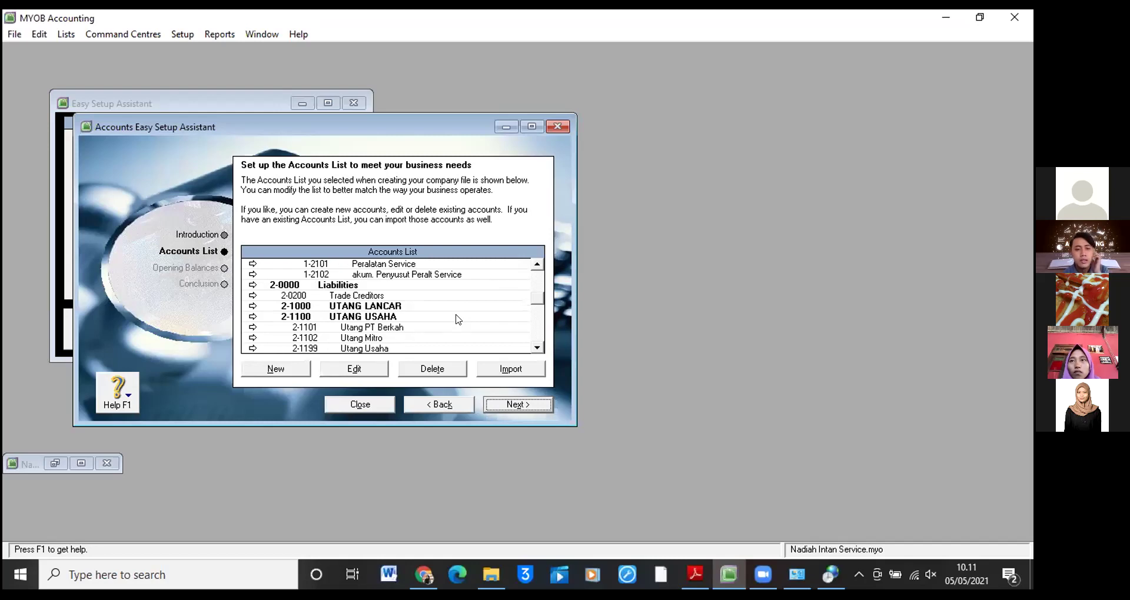
{"action": "left_click", "coordinate": [505, 402]}
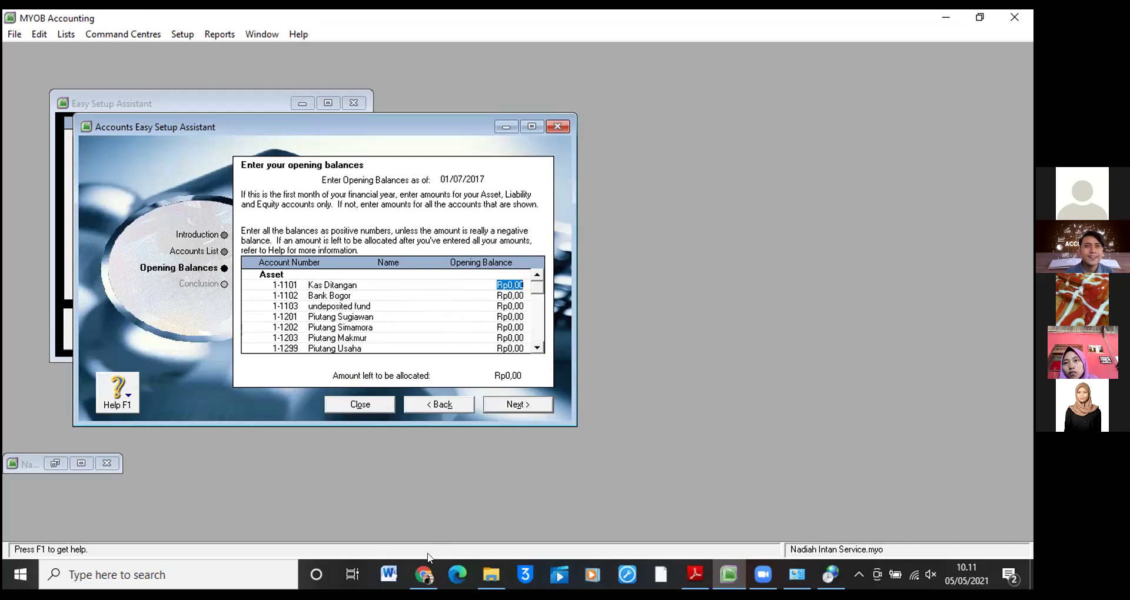
{"action": "mouse_move", "coordinate": [425, 569]}
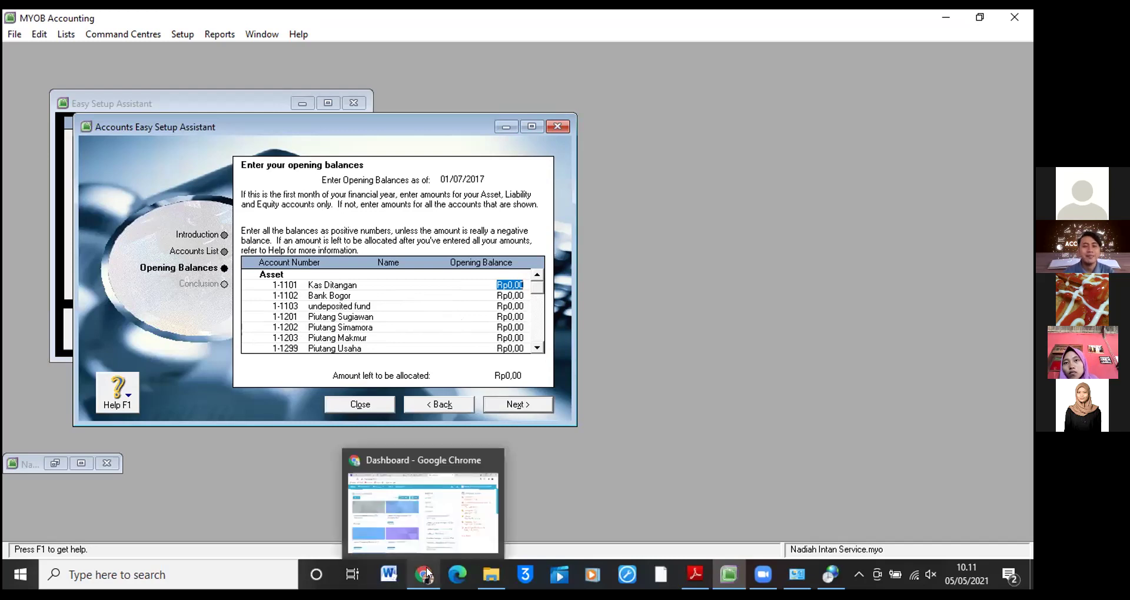
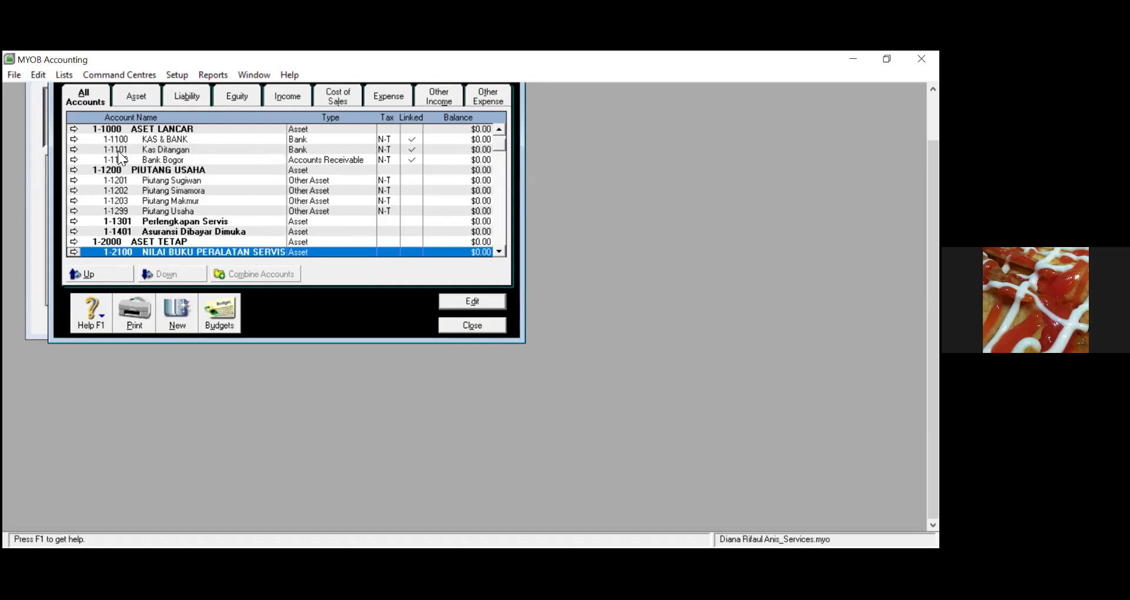
{"action": "left_click", "coordinate": [126, 148]}
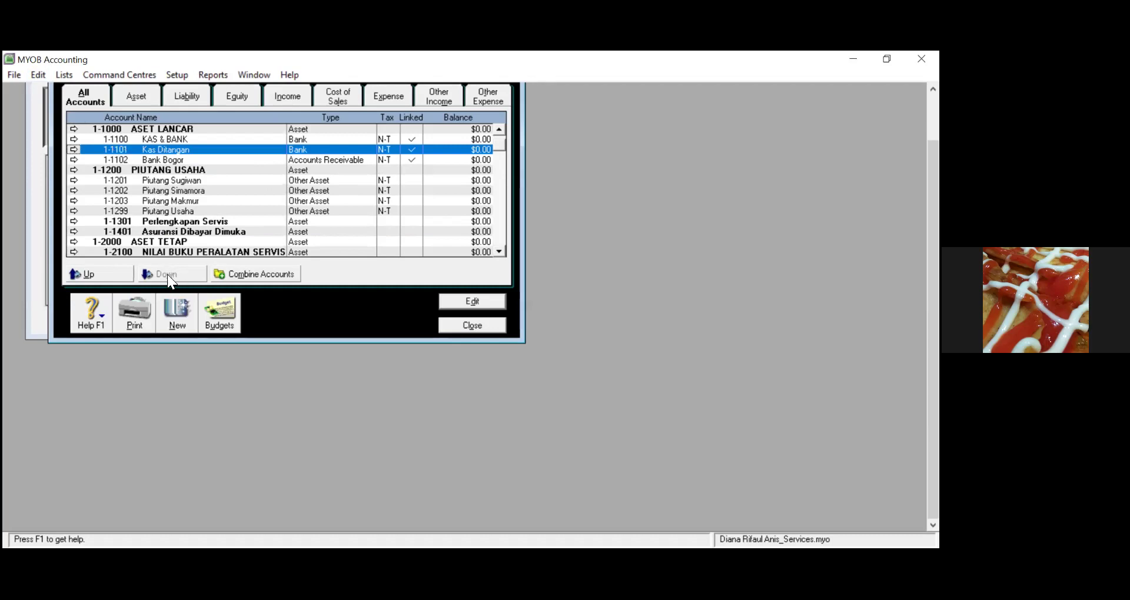
{"action": "double_click", "coordinate": [161, 138]}
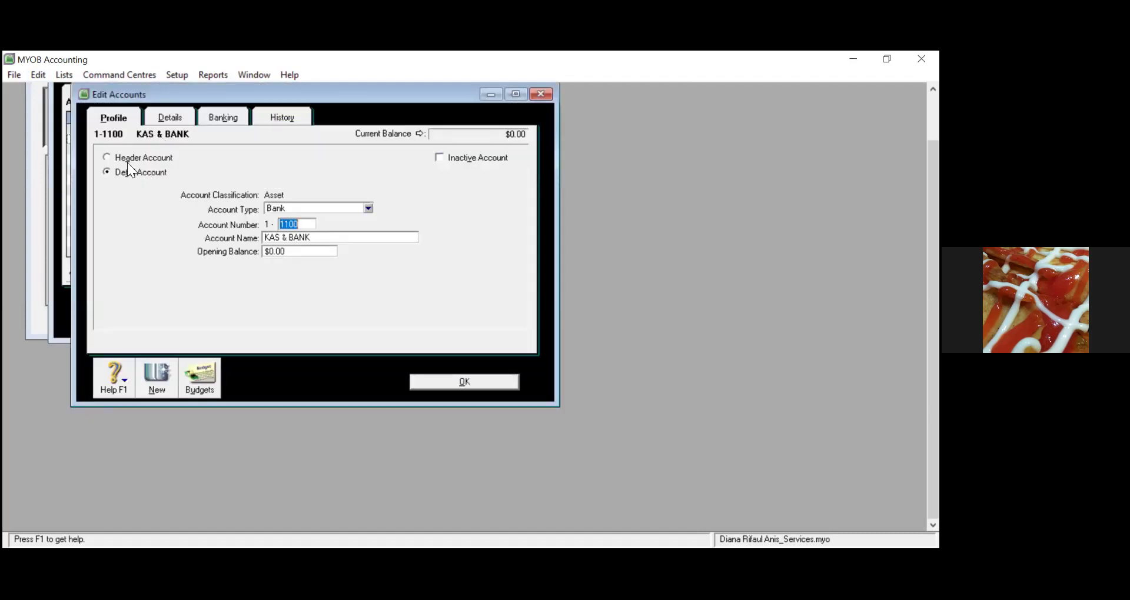
{"action": "left_click", "coordinate": [107, 159]}
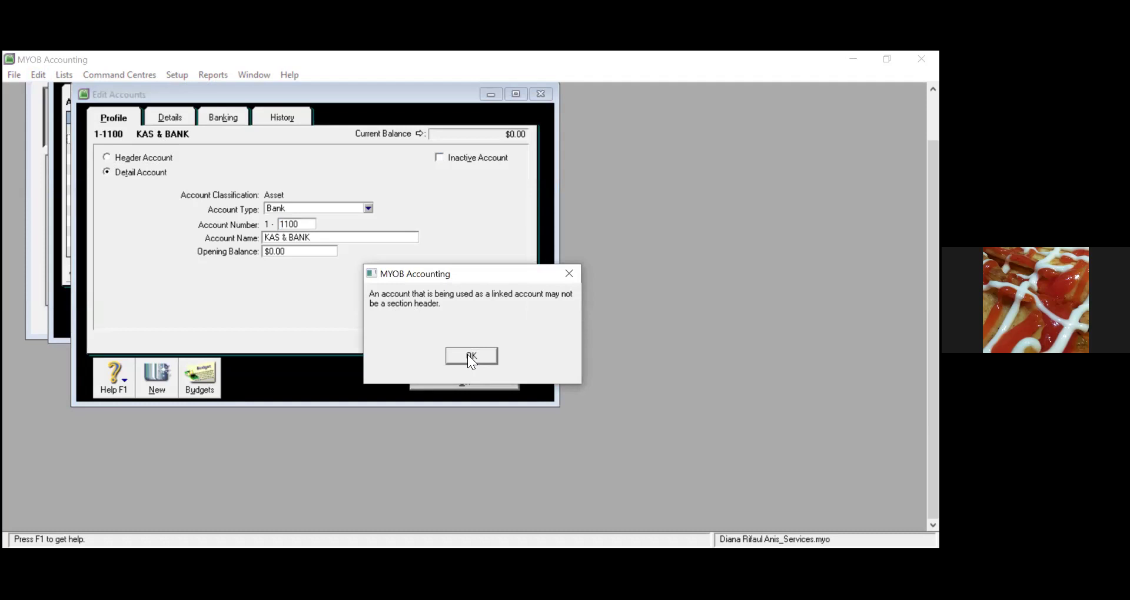
{"action": "left_click", "coordinate": [467, 354]}
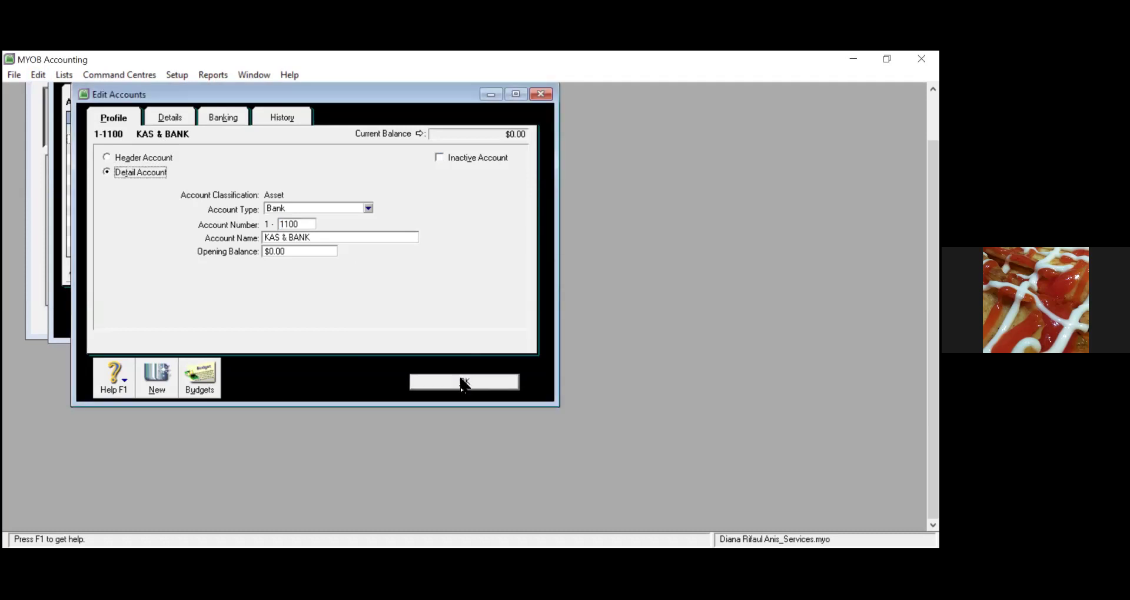
{"action": "left_click", "coordinate": [458, 383]}
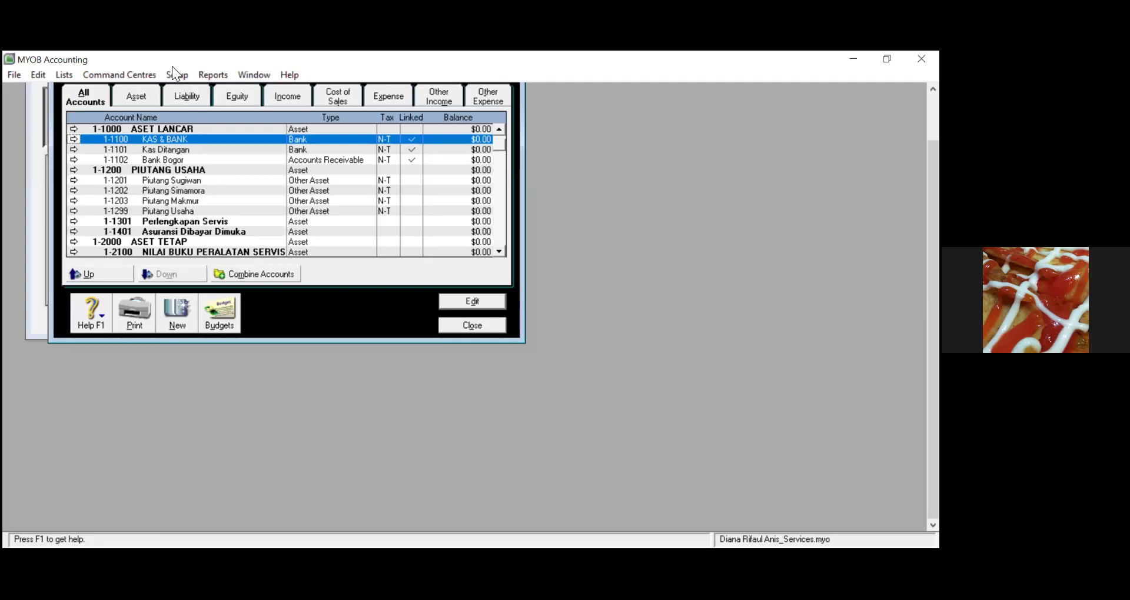
{"action": "left_click", "coordinate": [174, 151]}
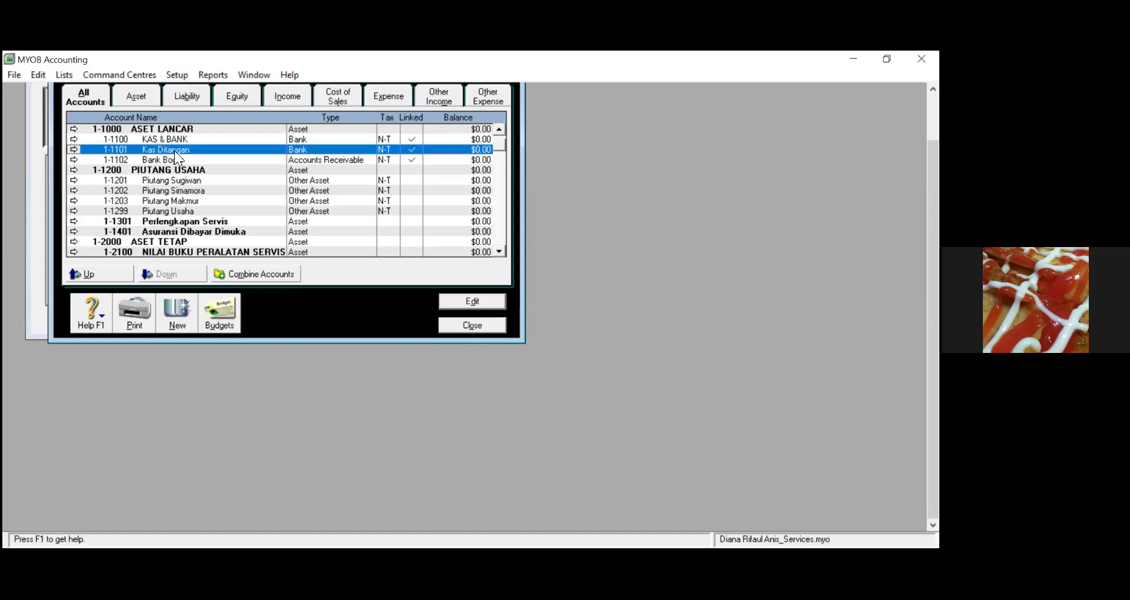
{"action": "double_click", "coordinate": [175, 151]}
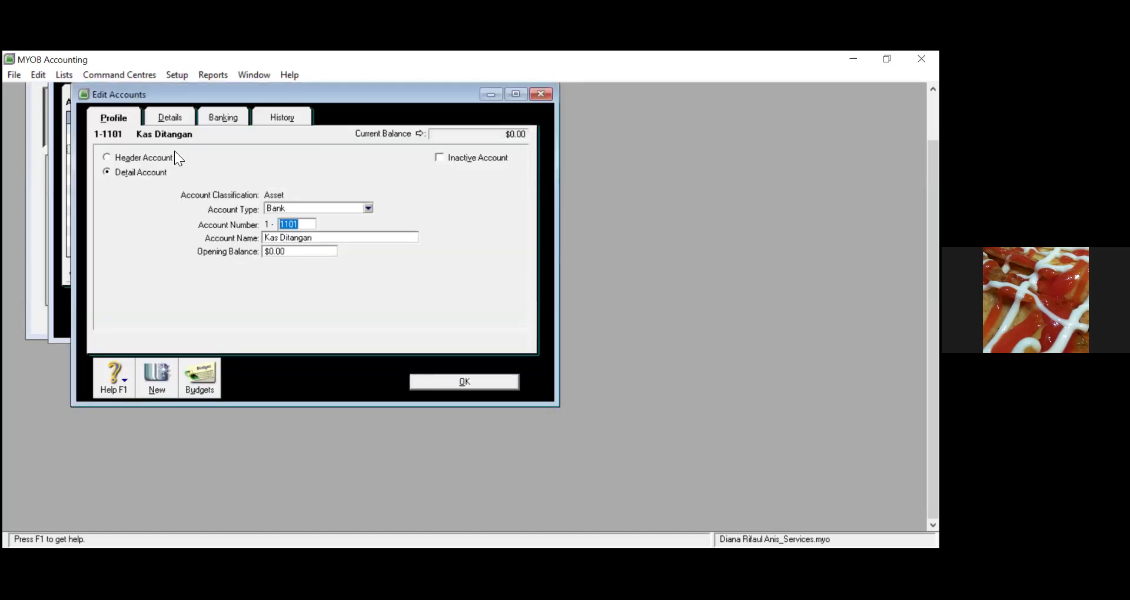
{"action": "left_click", "coordinate": [106, 156]}
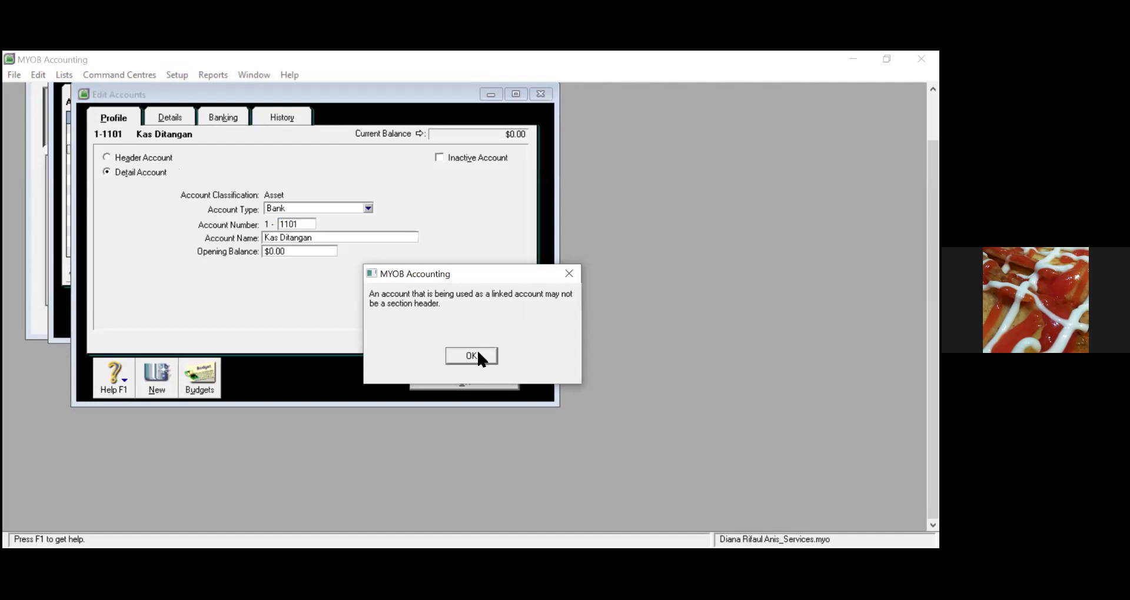
{"action": "left_click", "coordinate": [477, 356]}
{"action": "left_click", "coordinate": [459, 376]}
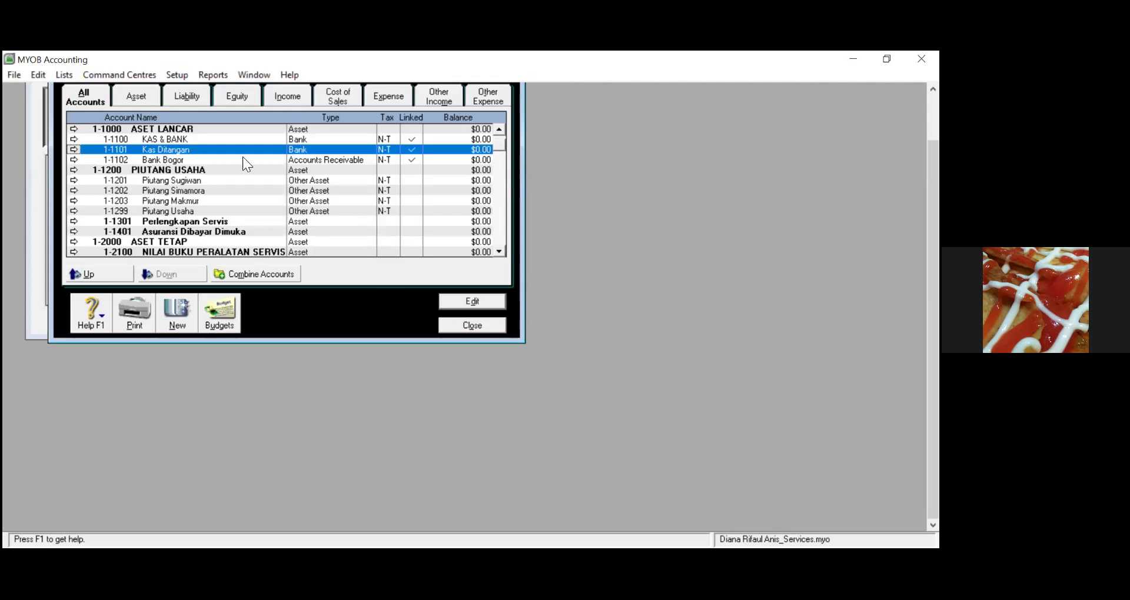
{"action": "left_click", "coordinate": [203, 140]}
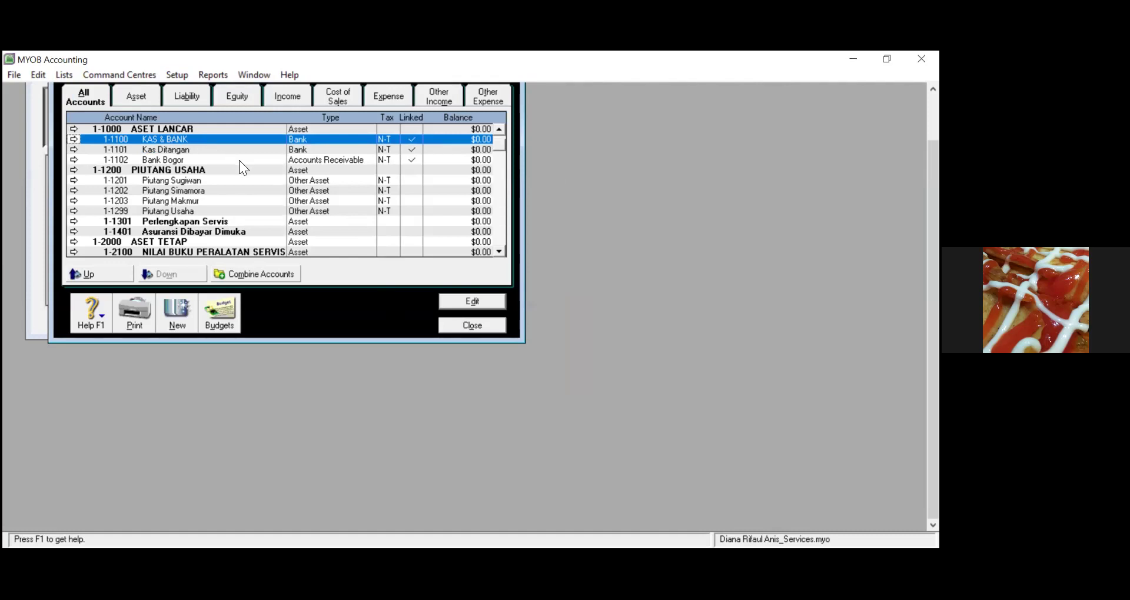
{"action": "double_click", "coordinate": [160, 159]}
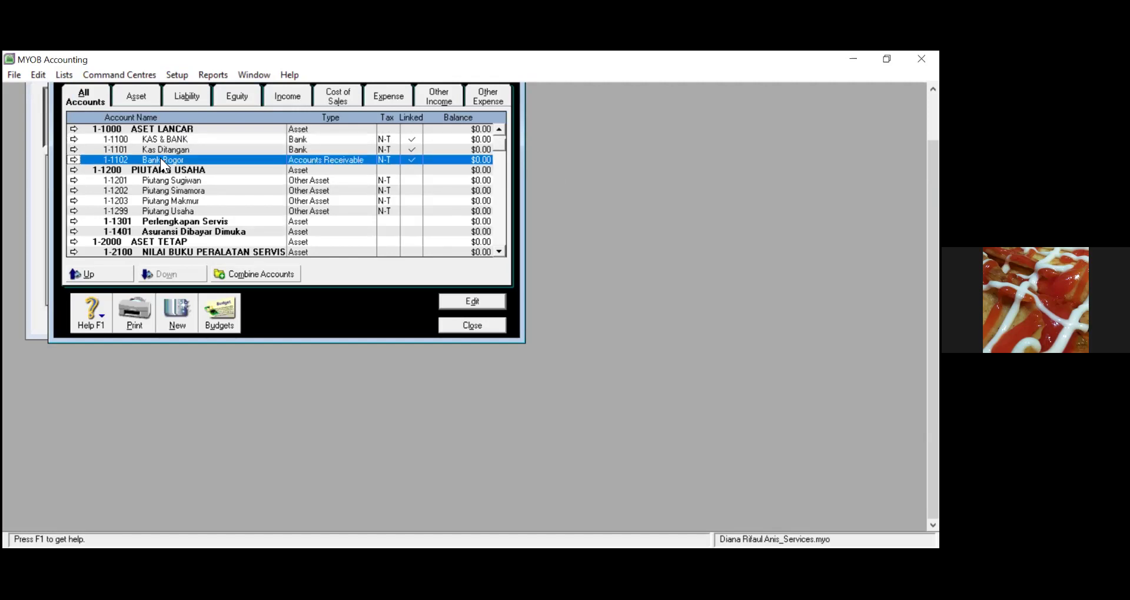
{"action": "left_click", "coordinate": [107, 157]}
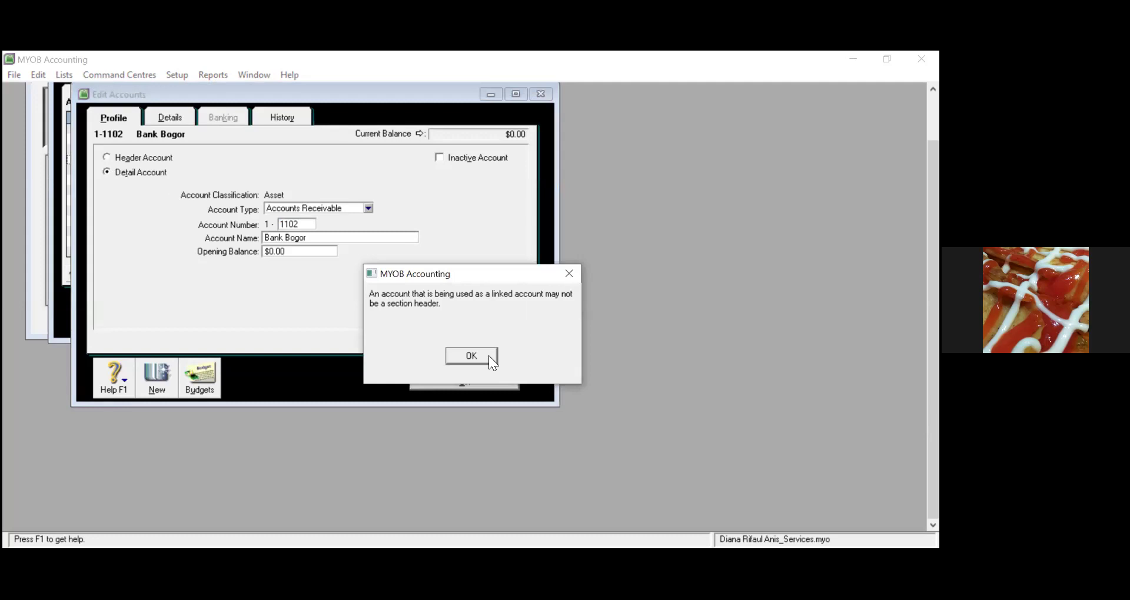
{"action": "left_click", "coordinate": [489, 357]}
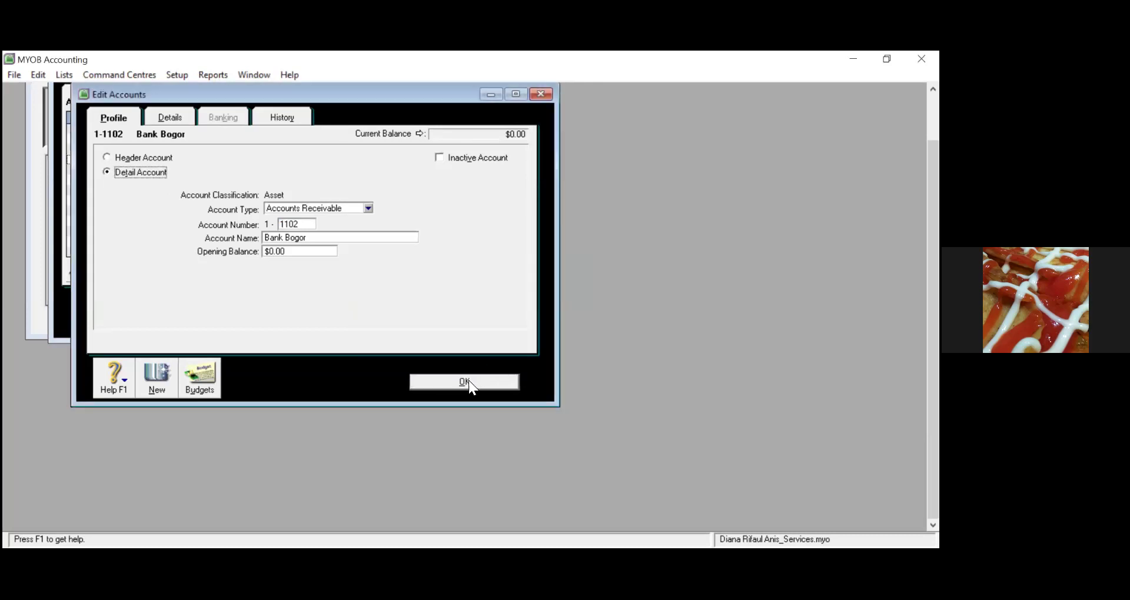
{"action": "left_click", "coordinate": [470, 382]}
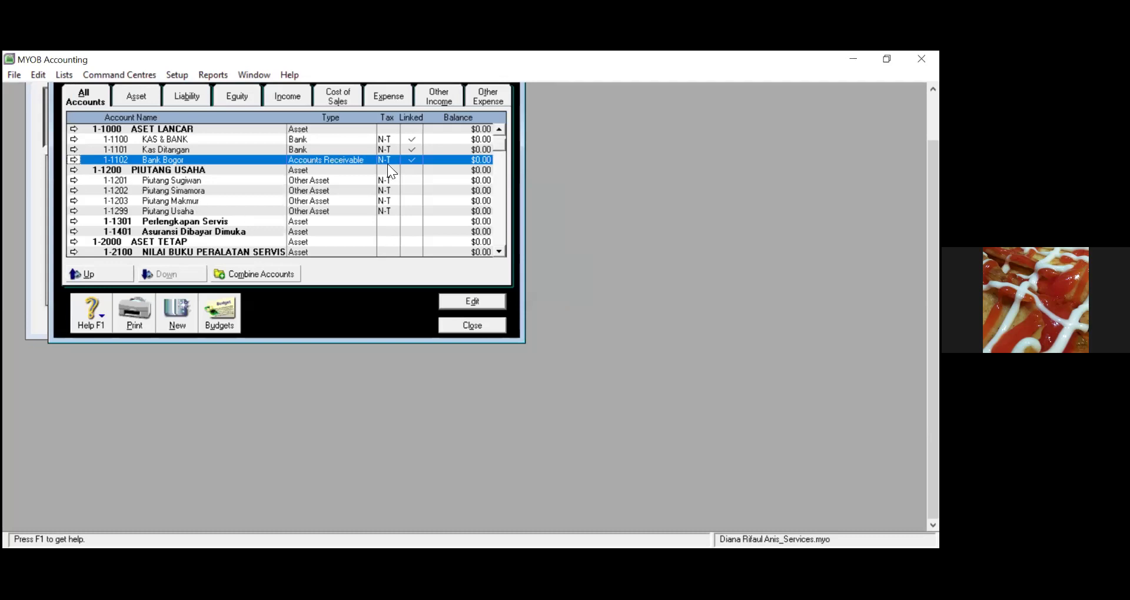
{"action": "scroll", "coordinate": [502, 140], "scroll_direction": "up", "scroll_amount": 1}
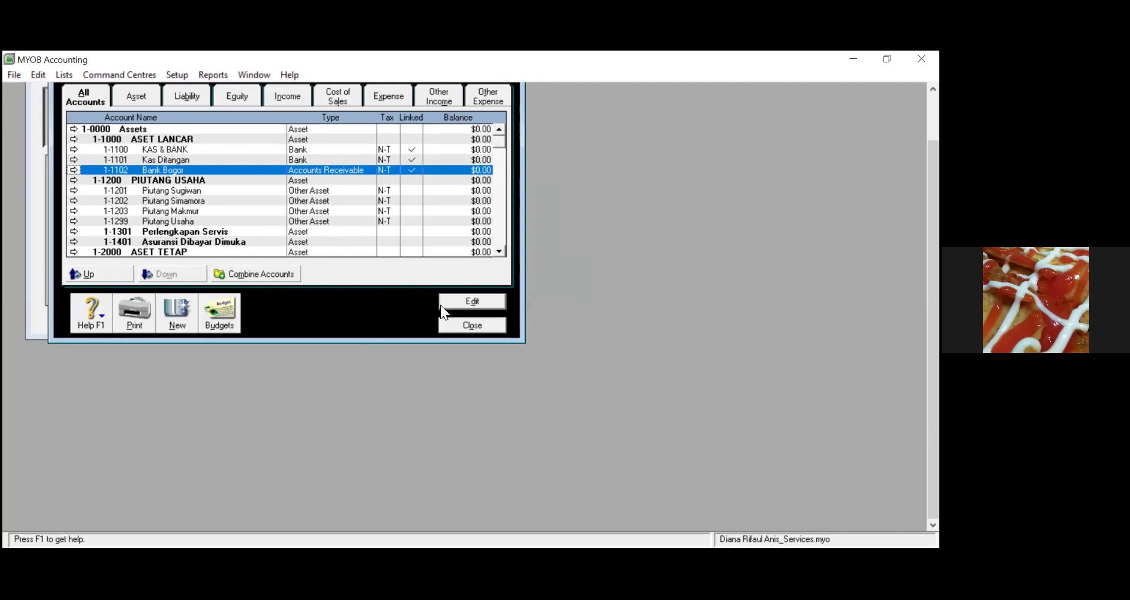
Rename account 1-1102 Bank Bogor to 'Piutang Usaha'
{"action": "double_click", "coordinate": [163, 170]}
{"action": "left_click", "coordinate": [299, 236]}
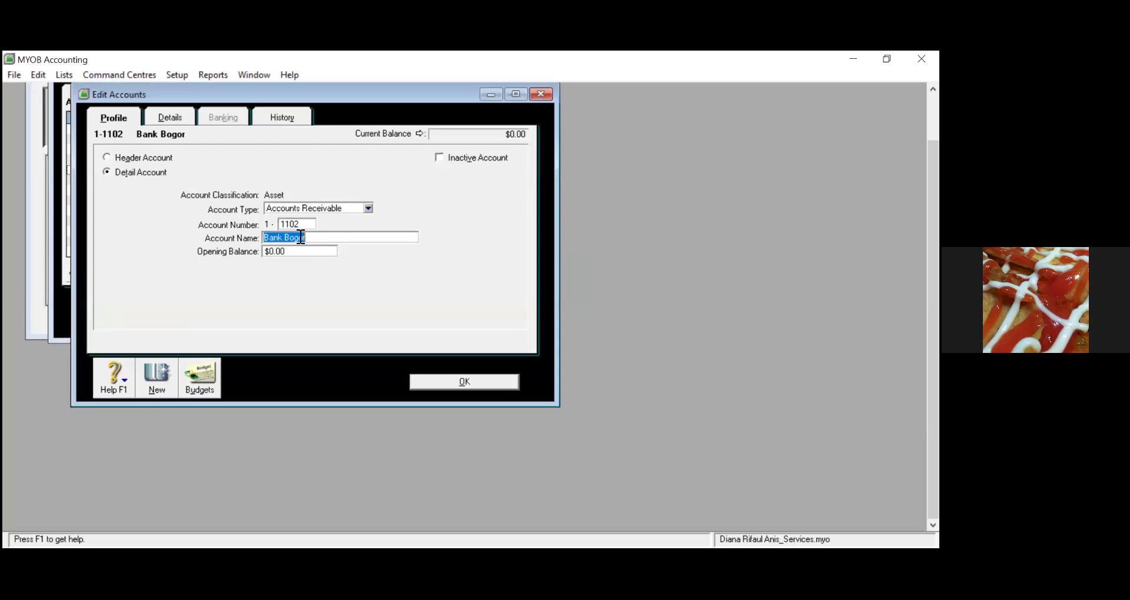
{"action": "type", "text": "Piutang Usaha"}
Try renumbering Piutang Usaha to 1299, dismiss the duplicate-number warning, and close without the change
{"action": "left_click", "coordinate": [309, 224]}
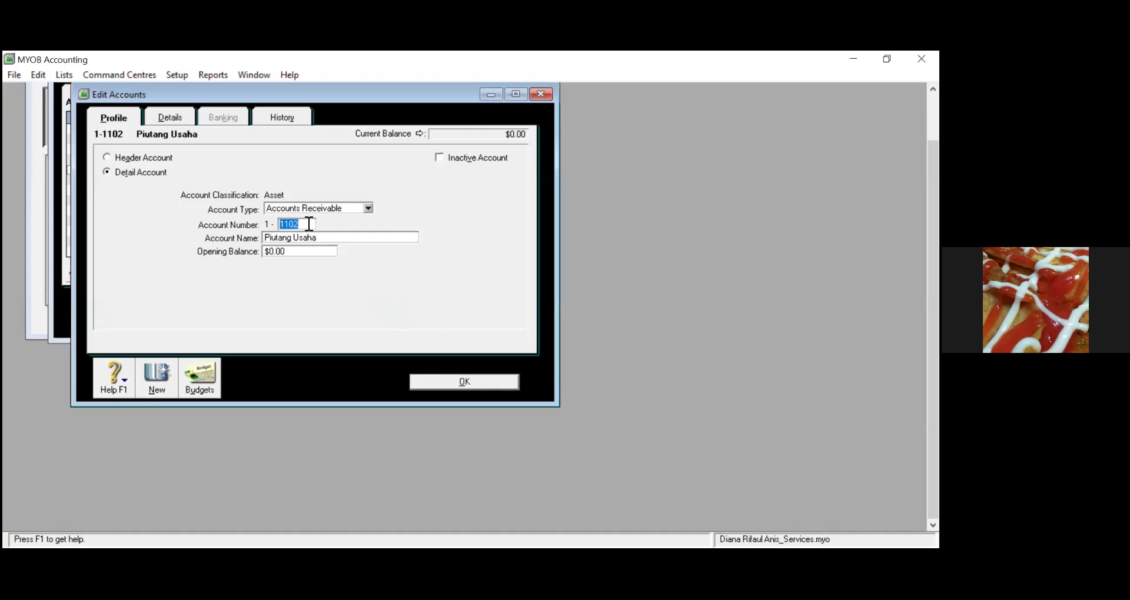
{"action": "type", "text": "1299"}
{"action": "left_click", "coordinate": [465, 385]}
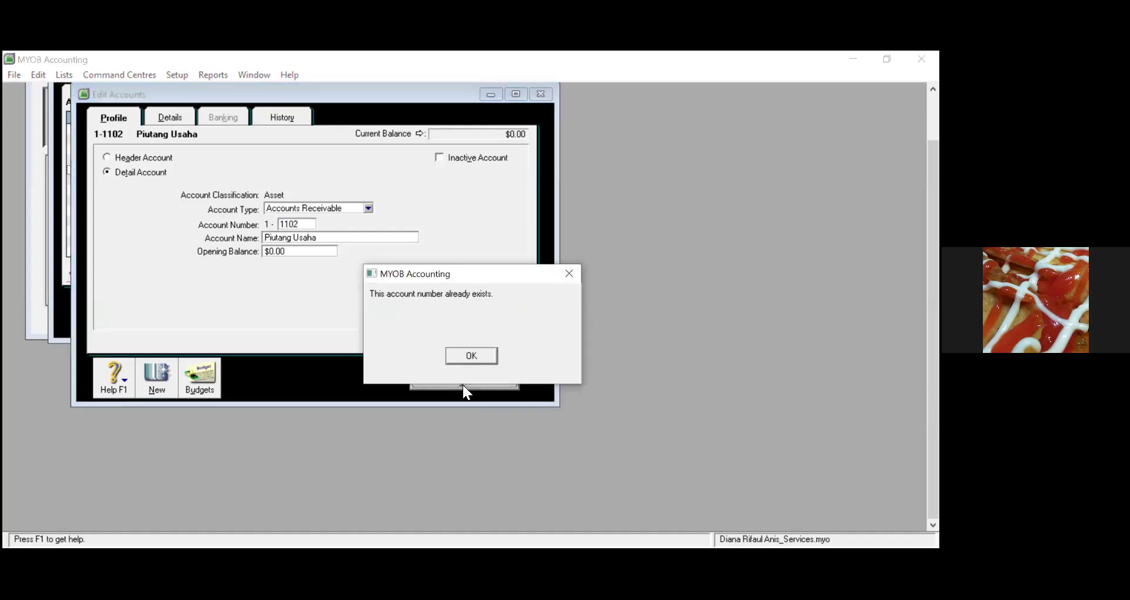
{"action": "left_click", "coordinate": [472, 356]}
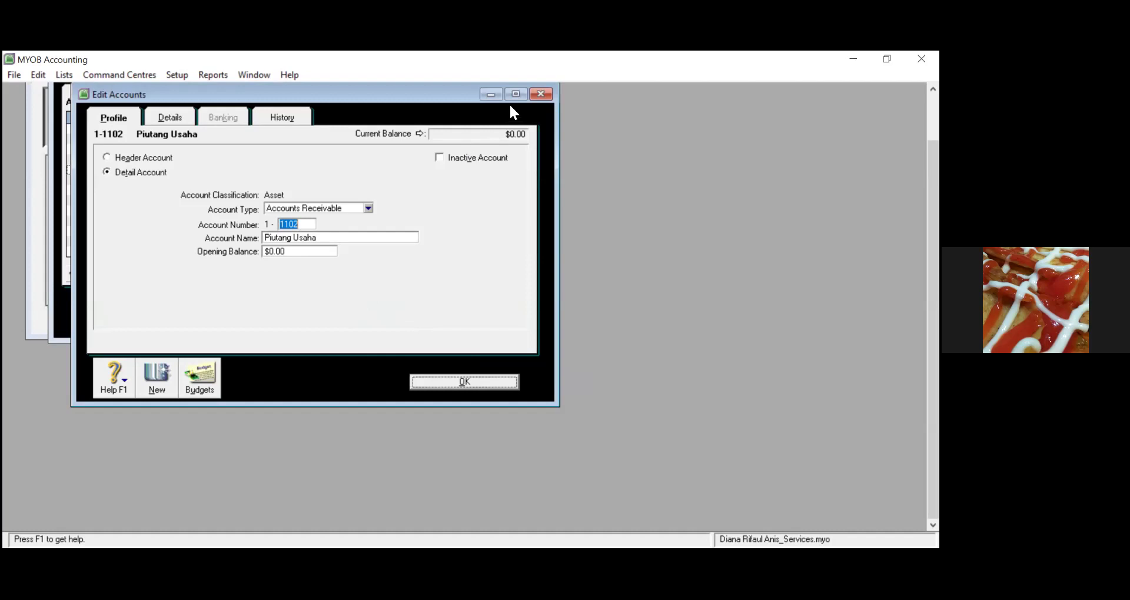
{"action": "left_click", "coordinate": [540, 94]}
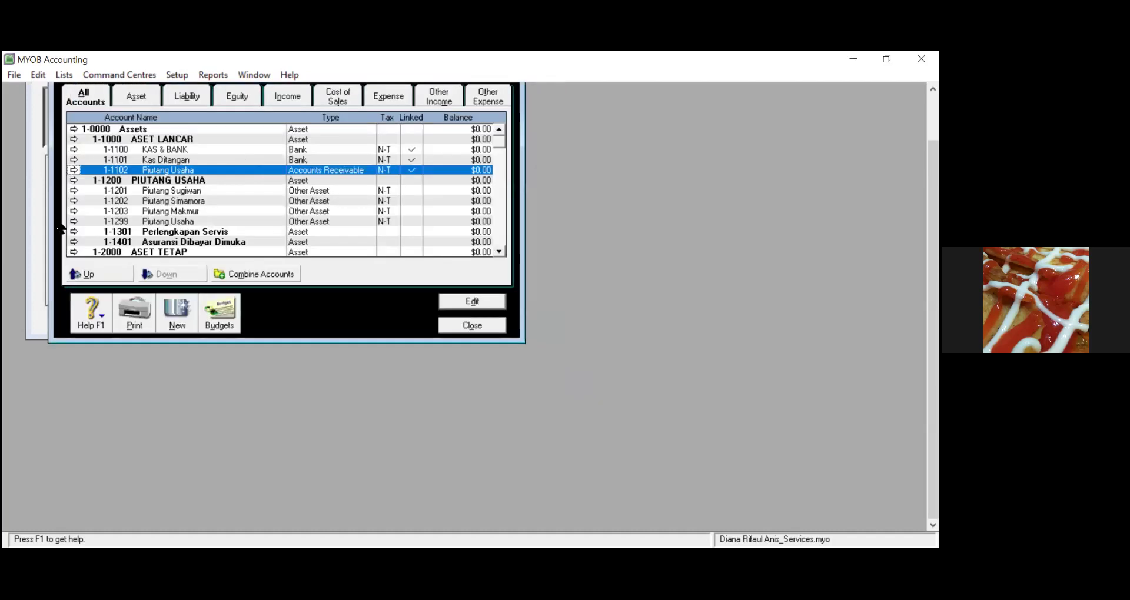
{"action": "left_click", "coordinate": [154, 180]}
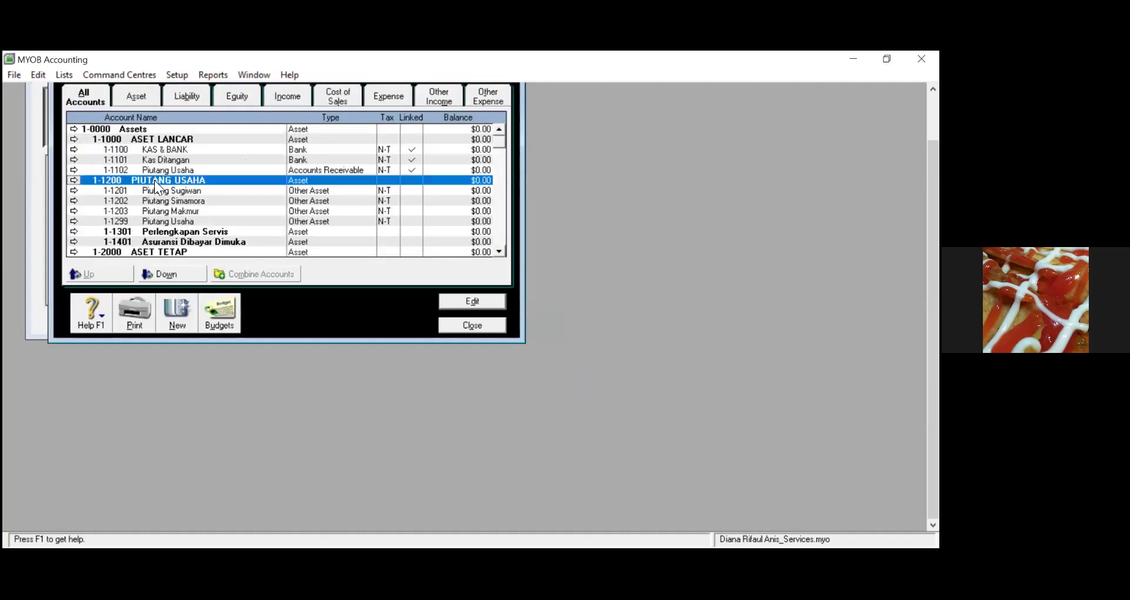
Go back into the Easy Setup Assistant's Accounts List page
{"action": "left_click", "coordinate": [147, 221]}
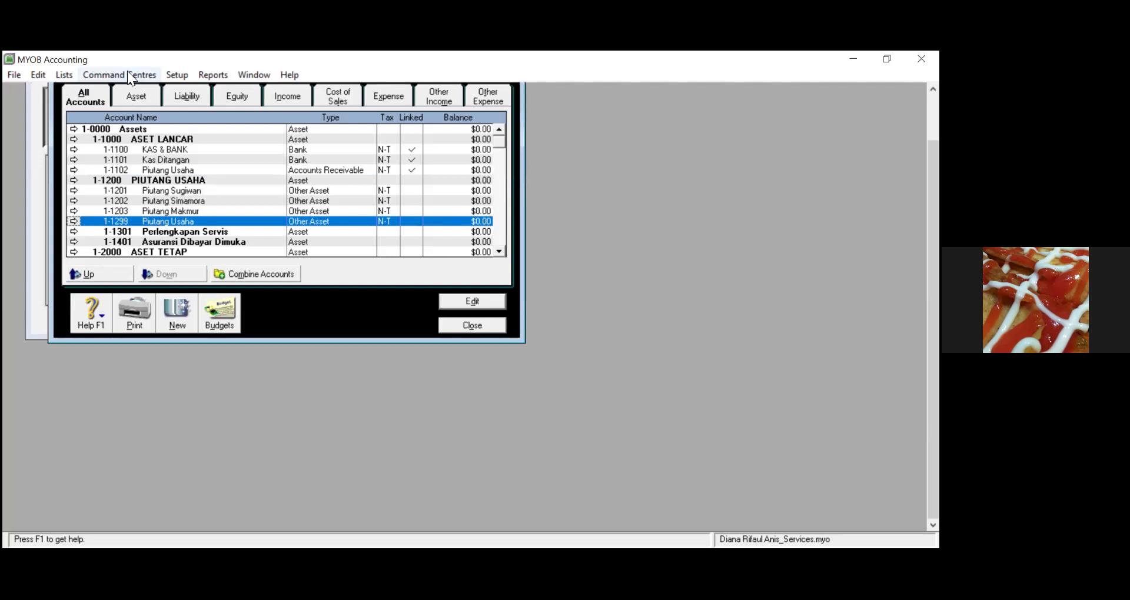
{"action": "left_click", "coordinate": [185, 78]}
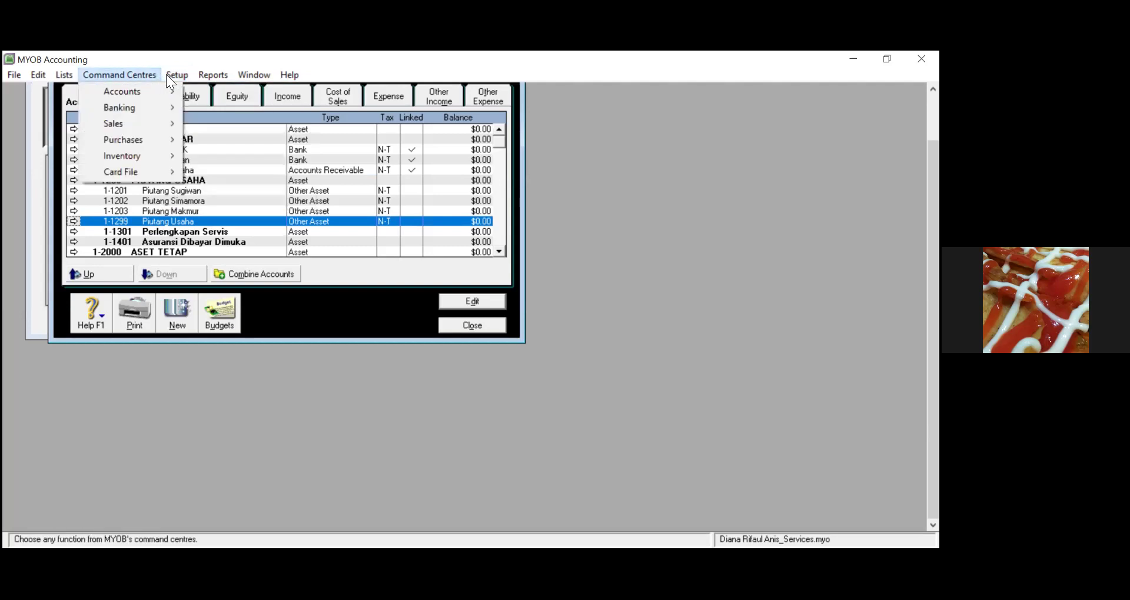
{"action": "left_click", "coordinate": [196, 93]}
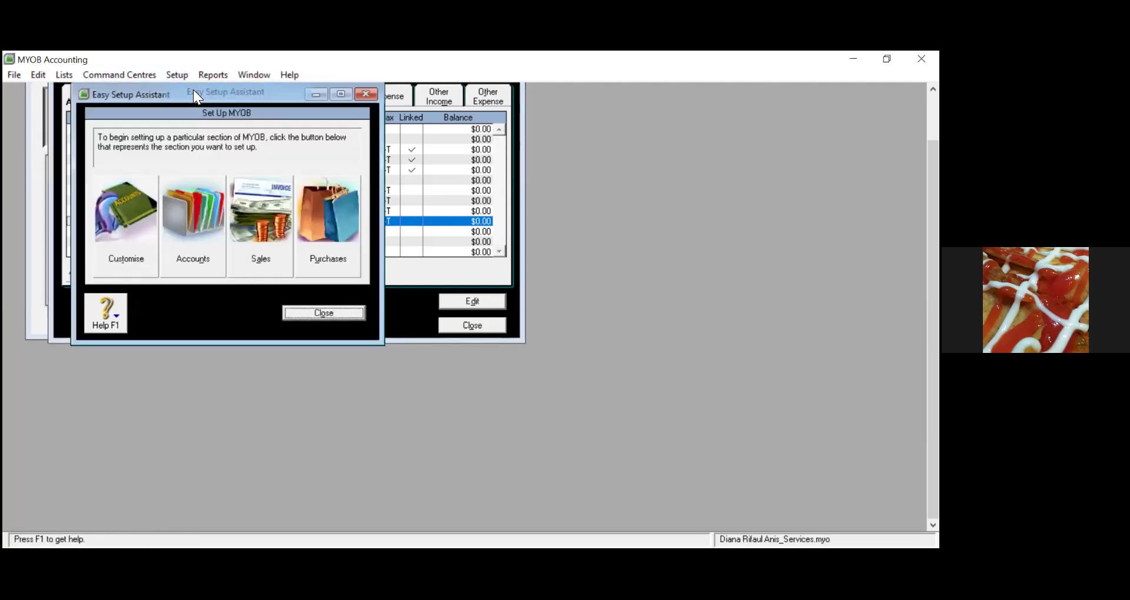
{"action": "left_click", "coordinate": [183, 235]}
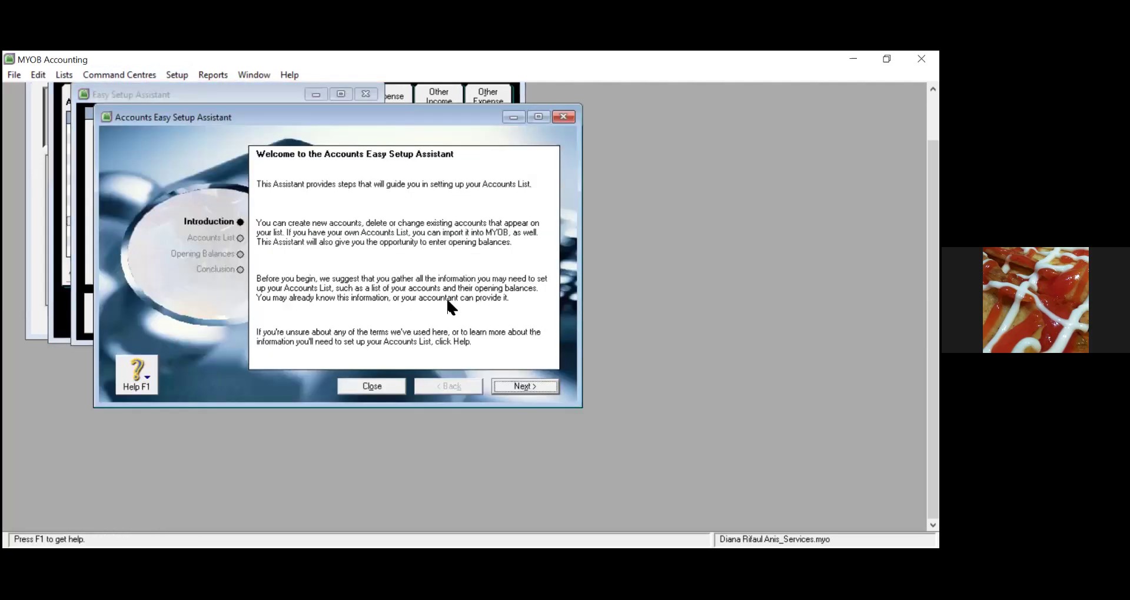
{"action": "left_click", "coordinate": [529, 385]}
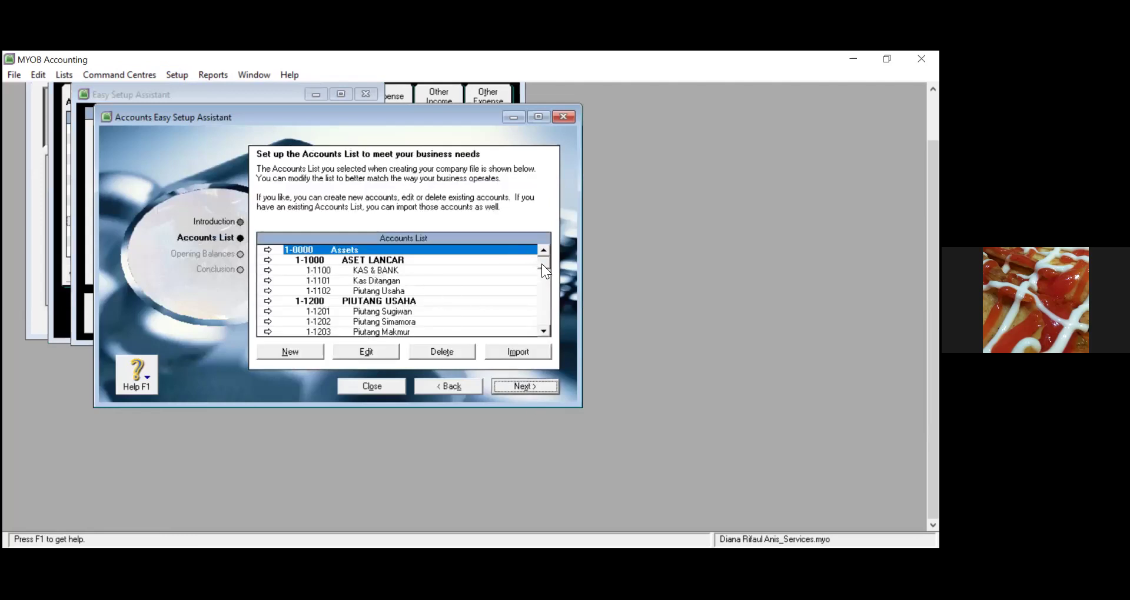
Delete the duplicate 1-1299 Piutang Usaha account
{"action": "left_click_drag", "start_coordinate": [545, 271], "coordinate": [547, 315]}
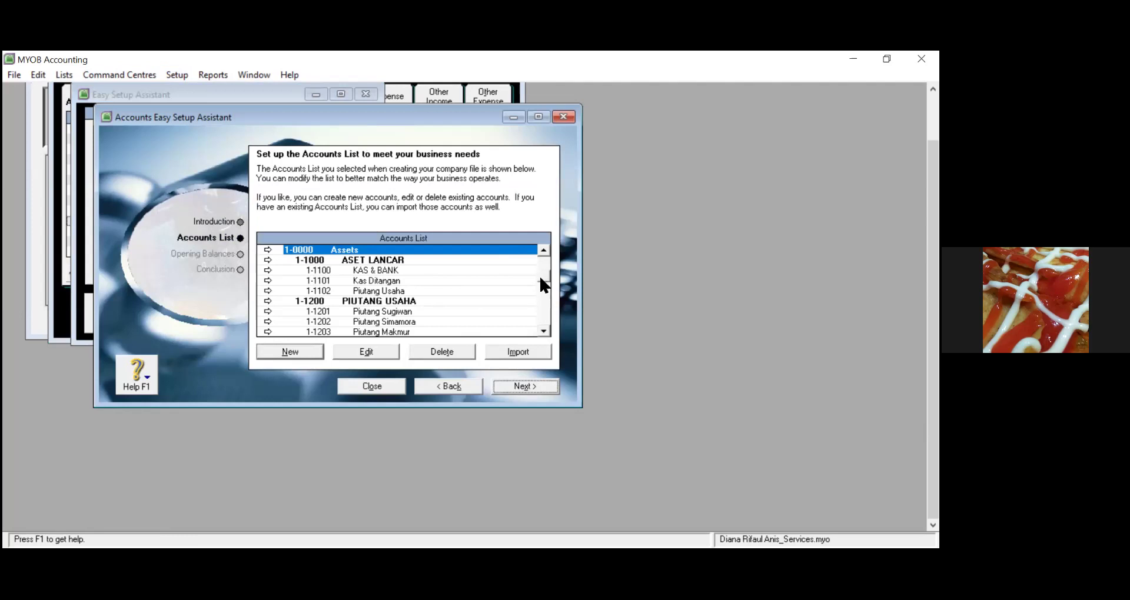
{"action": "scroll", "coordinate": [545, 284], "scroll_direction": "down", "scroll_amount": 4}
{"action": "scroll", "coordinate": [540, 277], "scroll_direction": "up", "scroll_amount": 5}
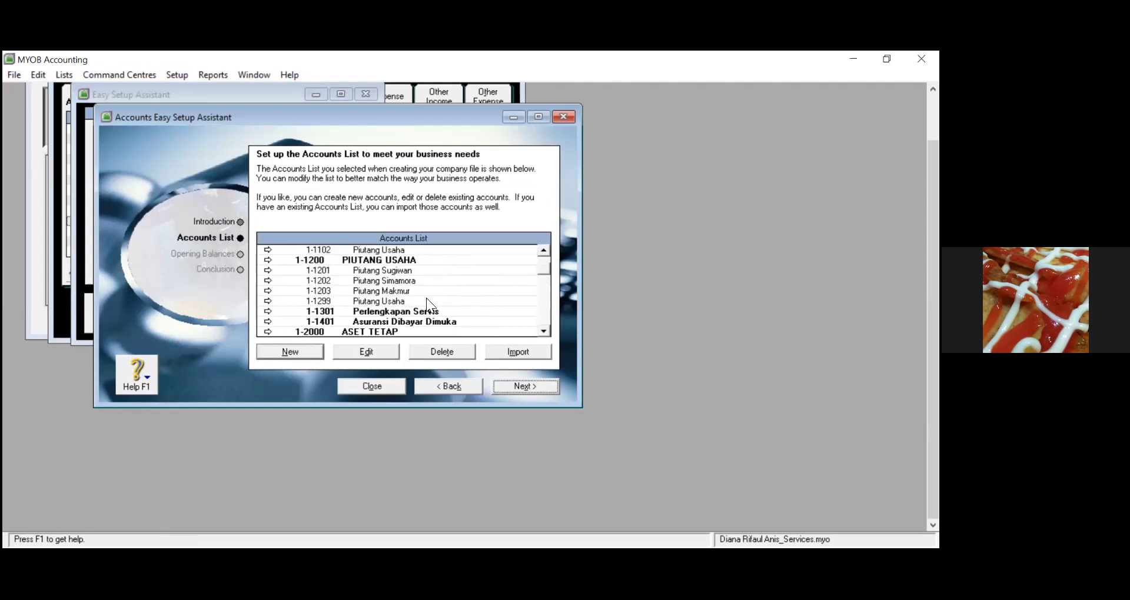
{"action": "left_click", "coordinate": [426, 298]}
{"action": "left_click", "coordinate": [439, 353]}
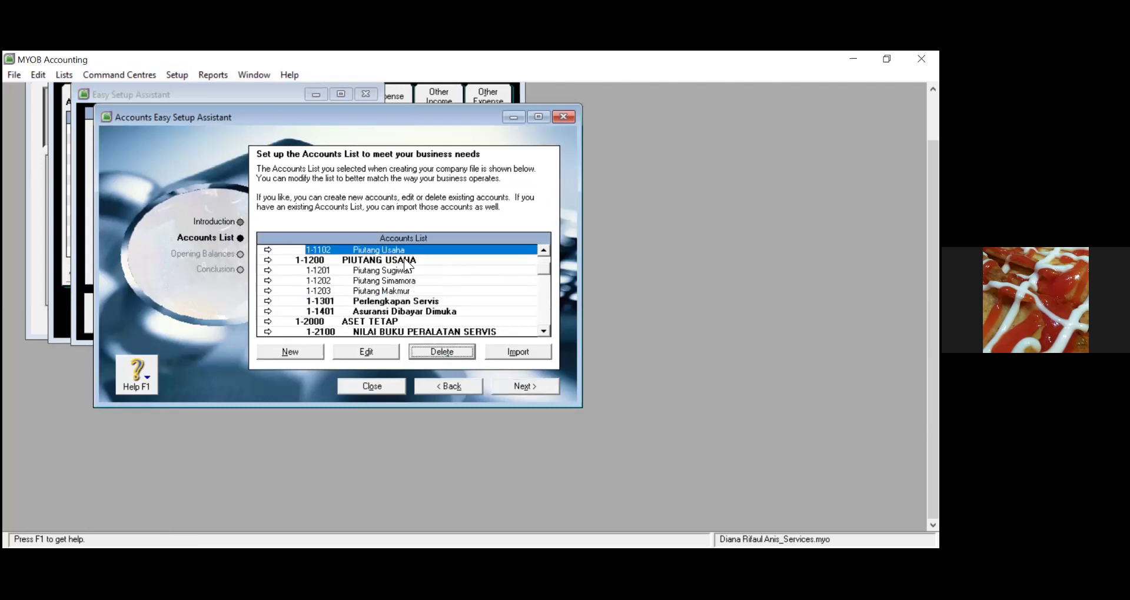
Renumber the Piutang Usaha account to 1-1299
{"action": "scroll", "coordinate": [545, 272], "scroll_direction": "up", "scroll_amount": 3}
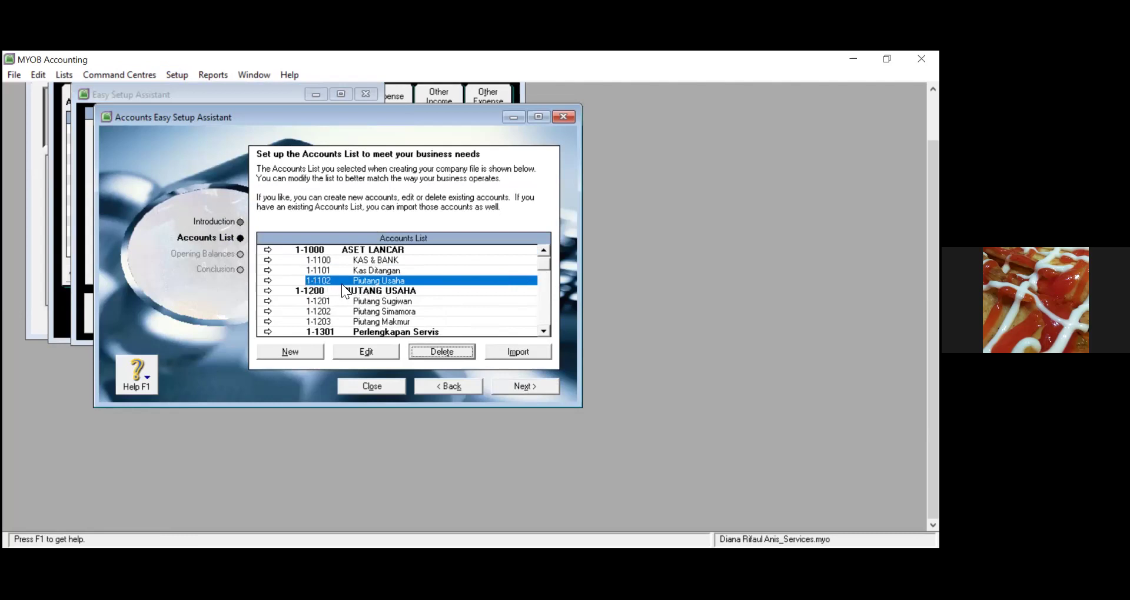
{"action": "left_click", "coordinate": [341, 291]}
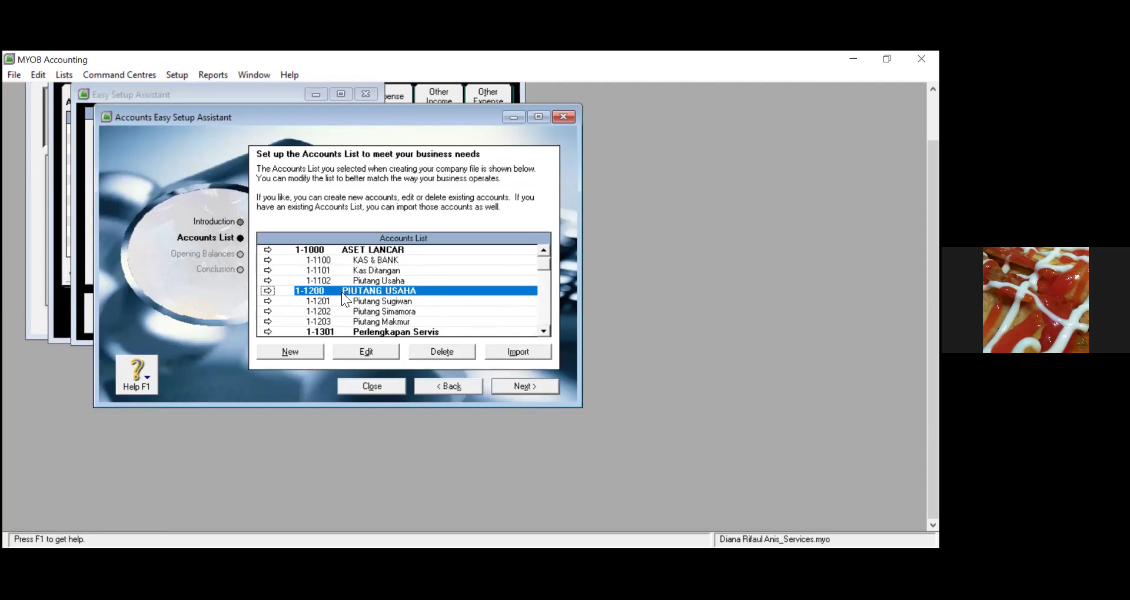
{"action": "double_click", "coordinate": [353, 281]}
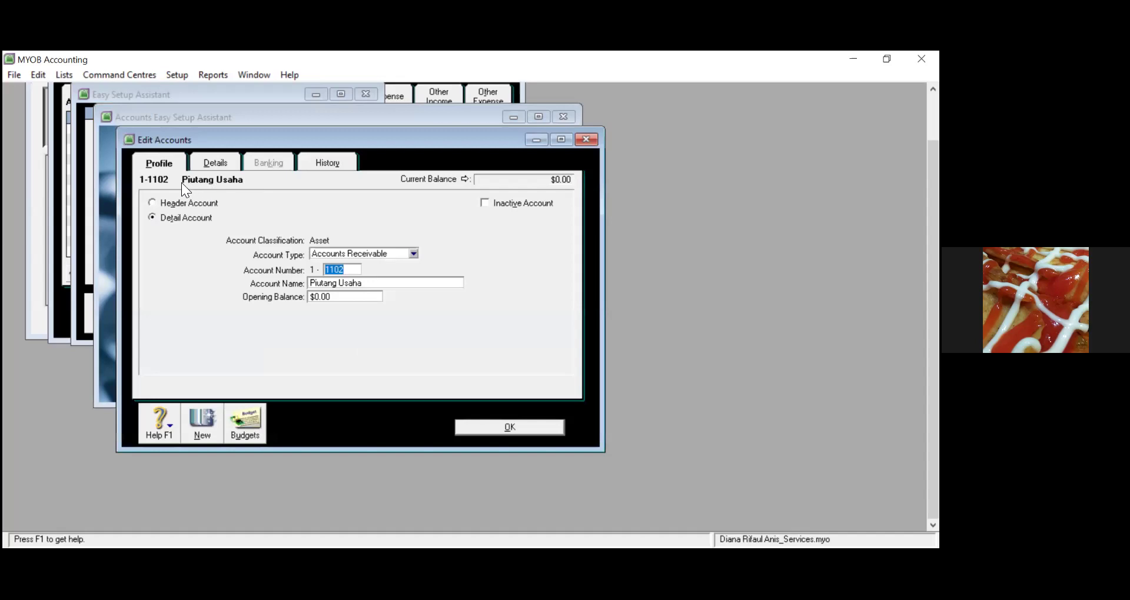
{"action": "type", "text": "1299"}
{"action": "left_click", "coordinate": [476, 430]}
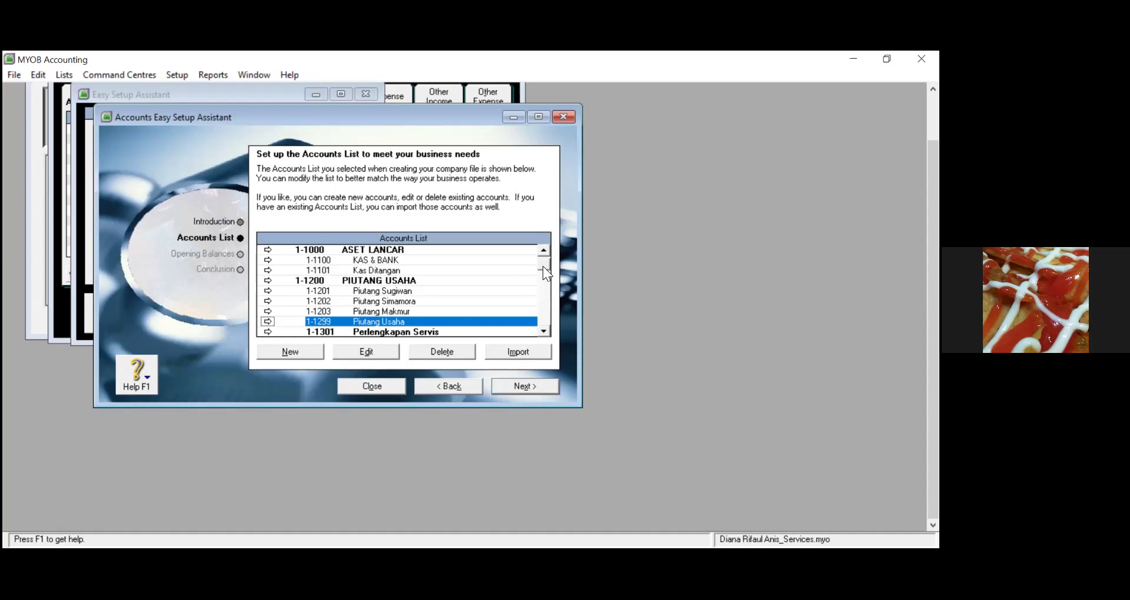
Change account 1-1101 Kas Ditangan into 1-1102 Bank Bogor
{"action": "left_click", "coordinate": [375, 271]}
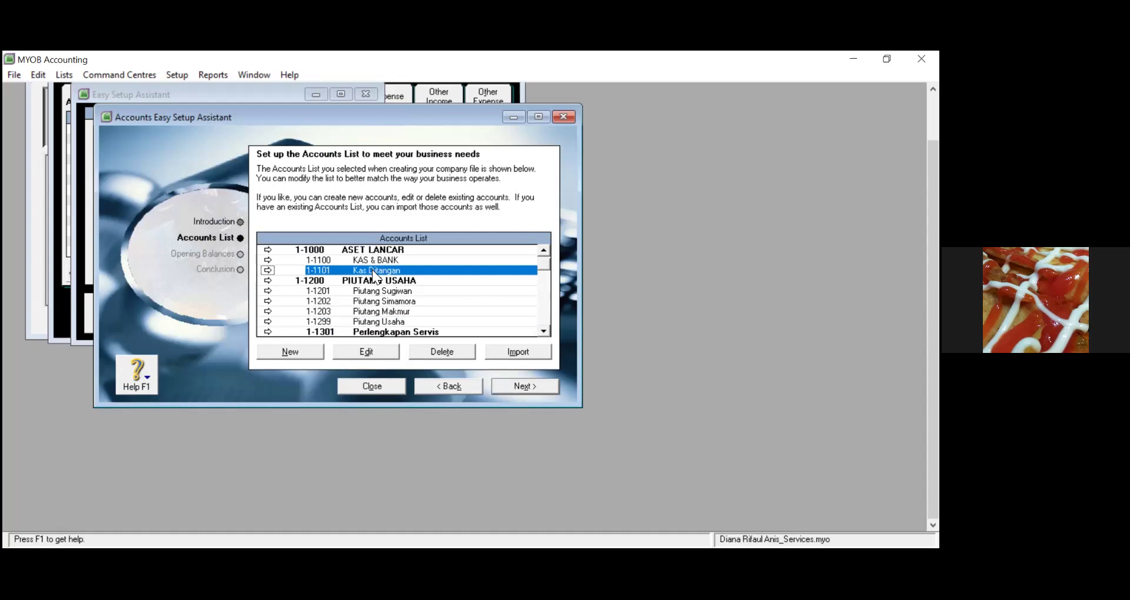
{"action": "double_click", "coordinate": [373, 271]}
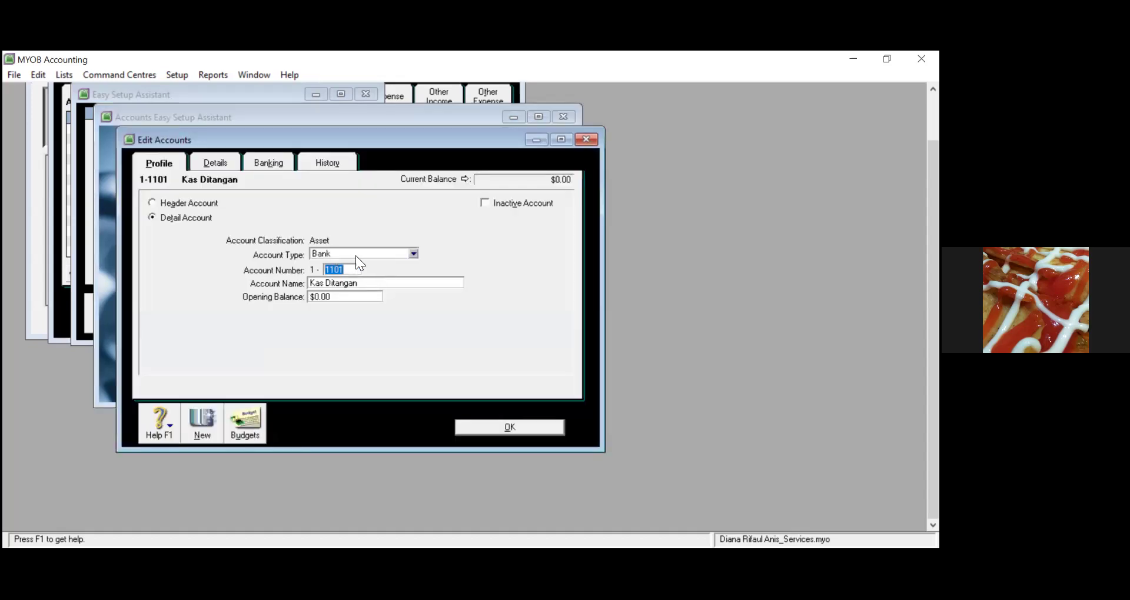
{"action": "left_click", "coordinate": [344, 271]}
{"action": "key", "text": "BackSpace"}
{"action": "type", "text": "2"}
{"action": "key", "text": "Tab"}
{"action": "type", "text": "Bank Bogor"}
{"action": "left_click", "coordinate": [496, 426]}
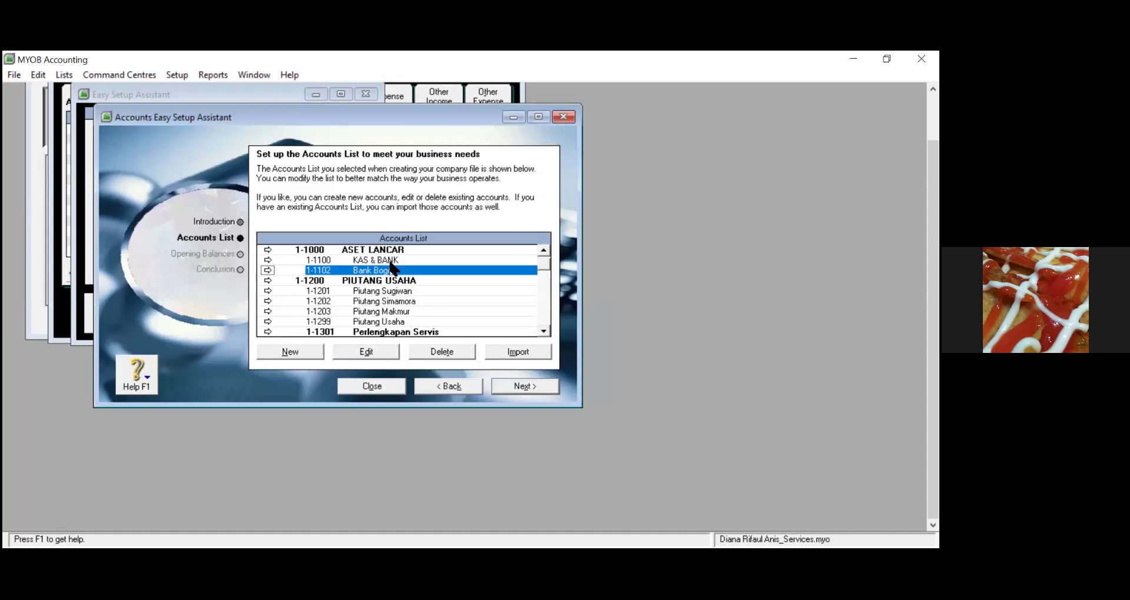
Change the KAS & BANK account into 1-1101 Kas Ditangan
{"action": "double_click", "coordinate": [390, 261]}
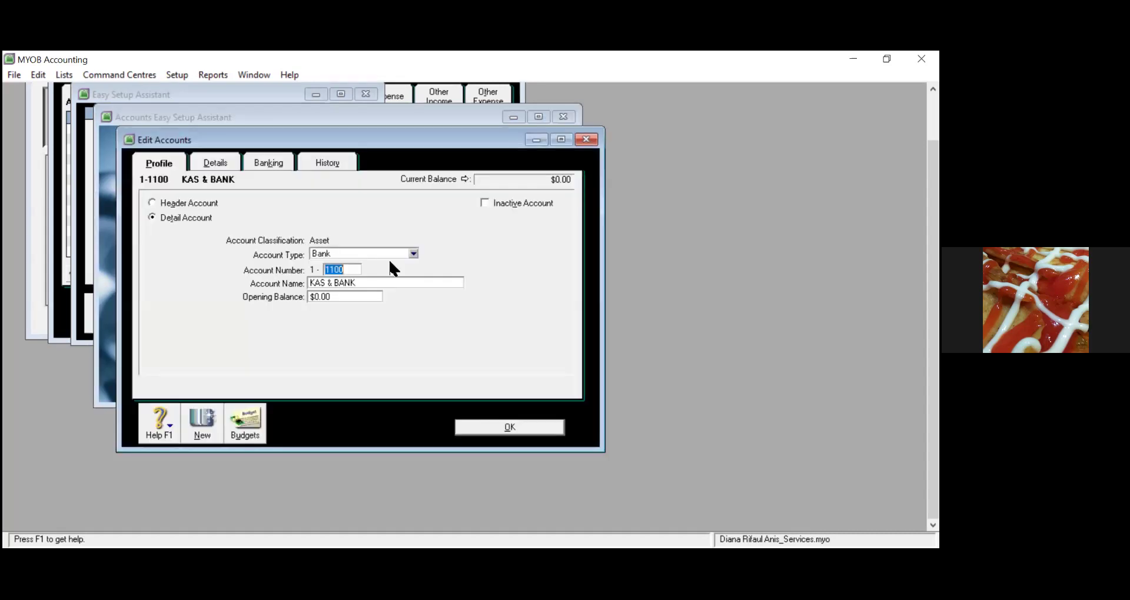
{"action": "left_click", "coordinate": [351, 273]}
{"action": "key", "text": "BackSpace"}
{"action": "type", "text": "1"}
{"action": "left_click", "coordinate": [348, 281]}
{"action": "double_click", "coordinate": [351, 283]}
{"action": "left_click", "coordinate": [364, 283]}
{"action": "key", "text": "BackSpace"}
{"action": "key", "text": "BackSpace"}
{"action": "key", "text": "BackSpace"}
{"action": "key", "text": "BackSpace"}
{"action": "key", "text": "BackSpace"}
{"action": "key", "text": "BackSpace"}
{"action": "key", "text": "BackSpace"}
{"action": "key", "text": "BackSpace"}
{"action": "key", "text": "BackSpace"}
{"action": "type", "text": "as Ditangan"}
{"action": "left_click", "coordinate": [497, 428]}
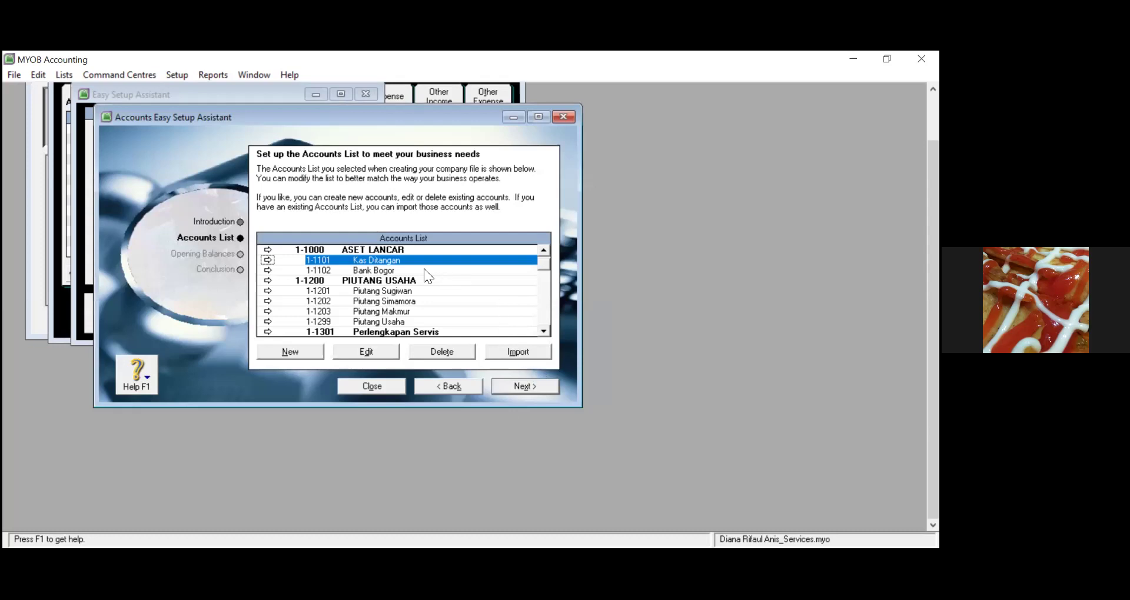
{"action": "left_click", "coordinate": [306, 351]}
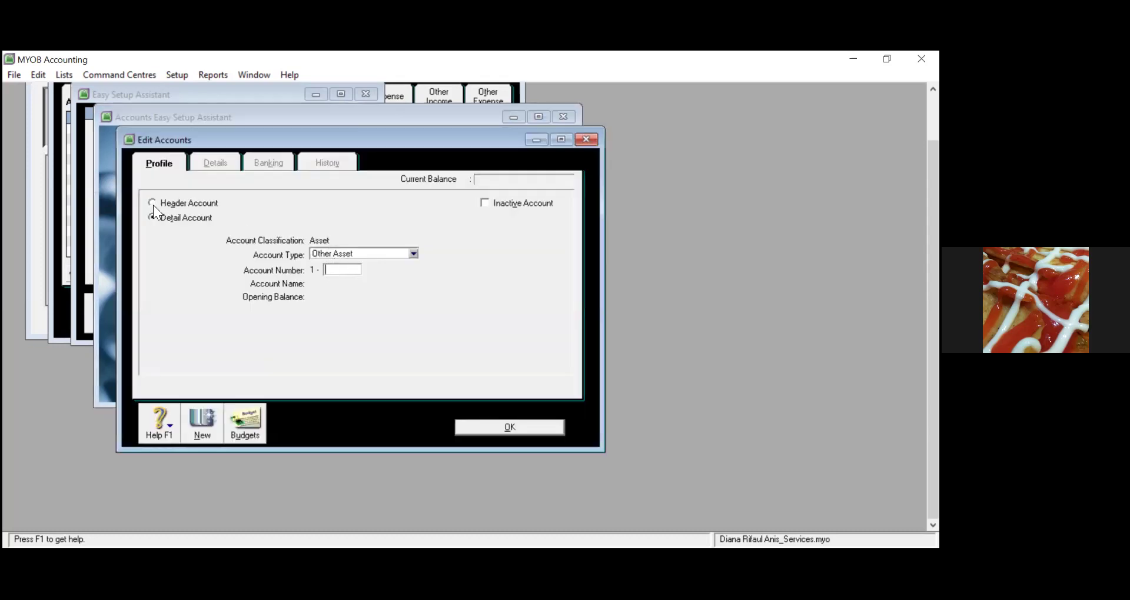
Add header account 1-1100 KAS & BANK, after 1000 is rejected as already used
{"action": "left_click", "coordinate": [153, 203]}
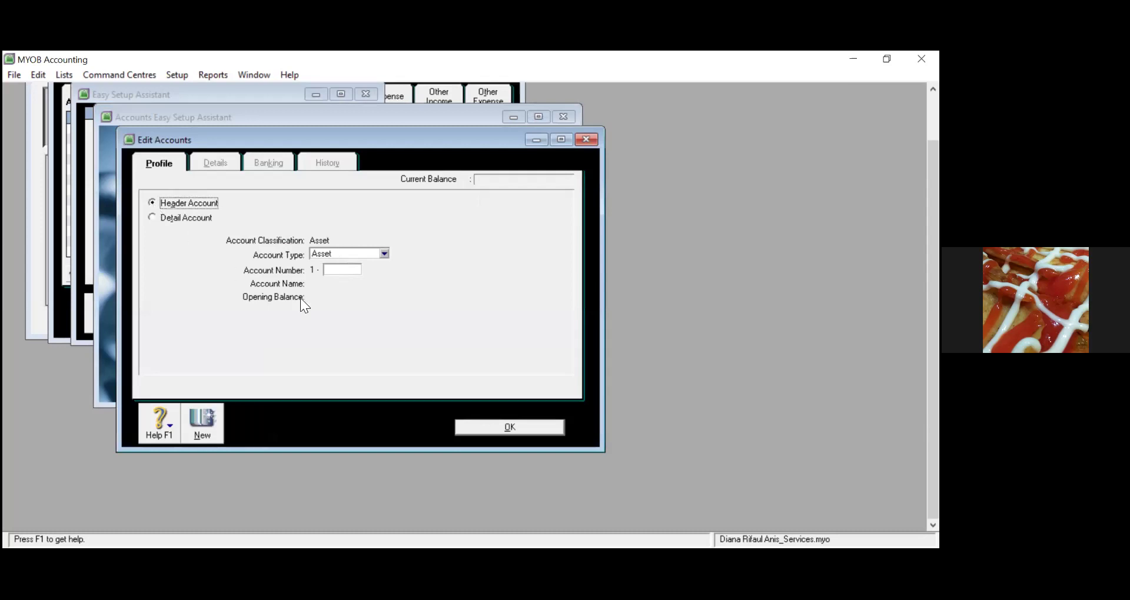
{"action": "left_click", "coordinate": [337, 272]}
{"action": "type", "text": "1000"}
{"action": "key", "text": "Tab"}
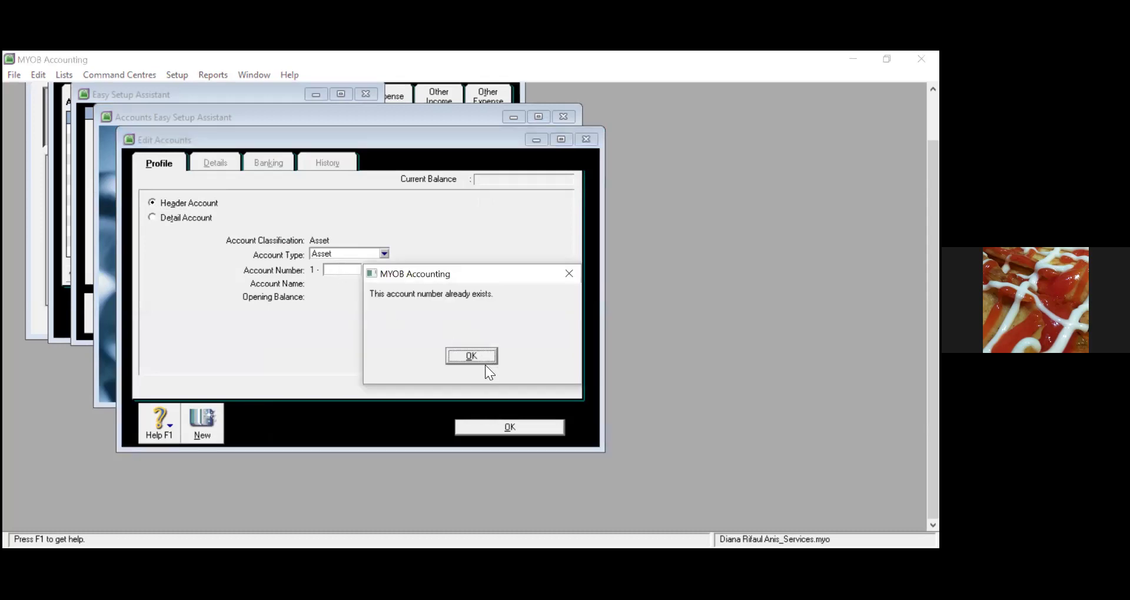
{"action": "left_click", "coordinate": [485, 357]}
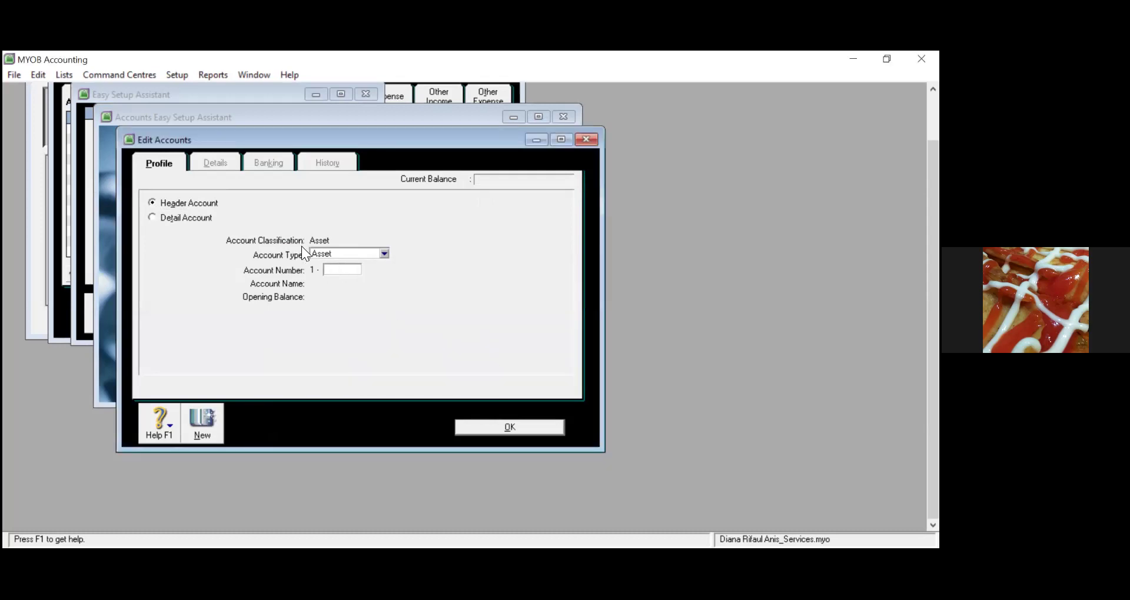
{"action": "type", "text": "1100"}
{"action": "key", "text": "Tab"}
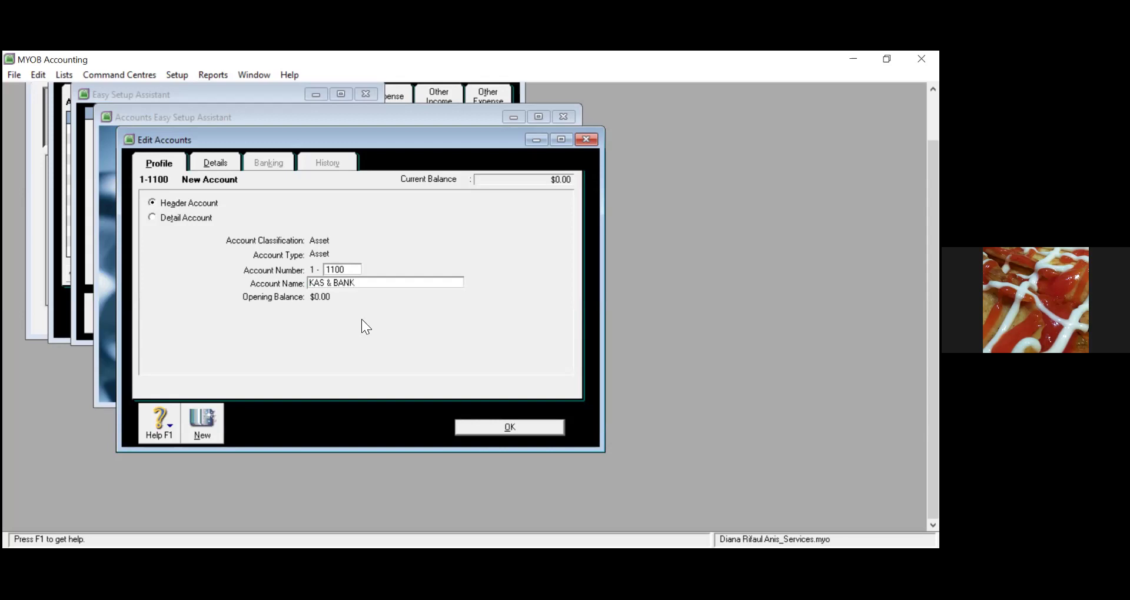
{"action": "left_click", "coordinate": [504, 428]}
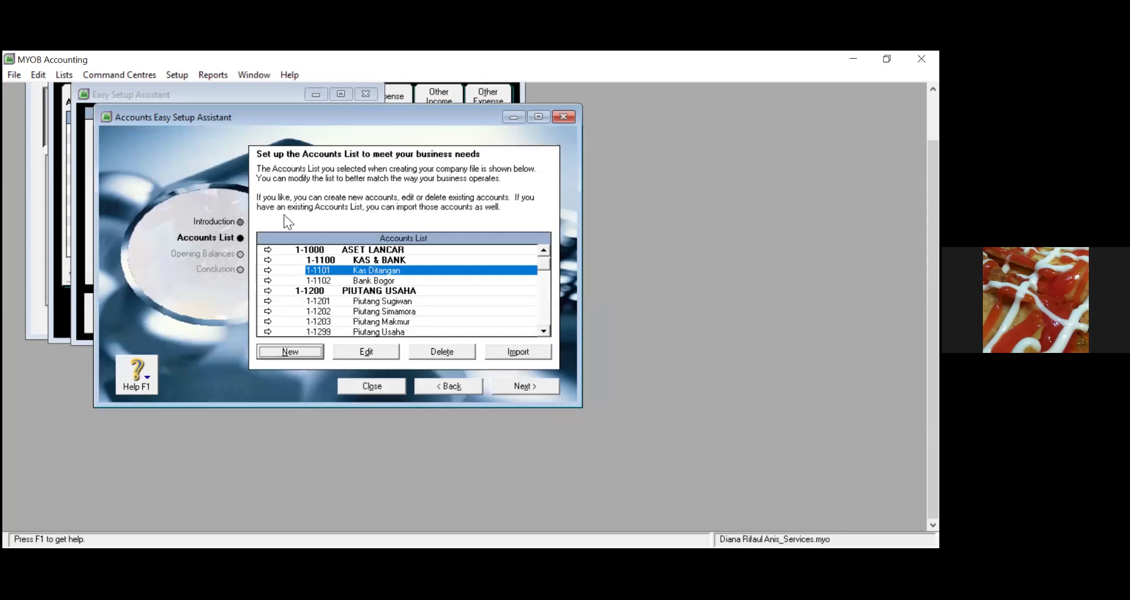
Close the Easy Setup Assistant windows to return to the Accounts List
{"action": "left_click", "coordinate": [175, 78]}
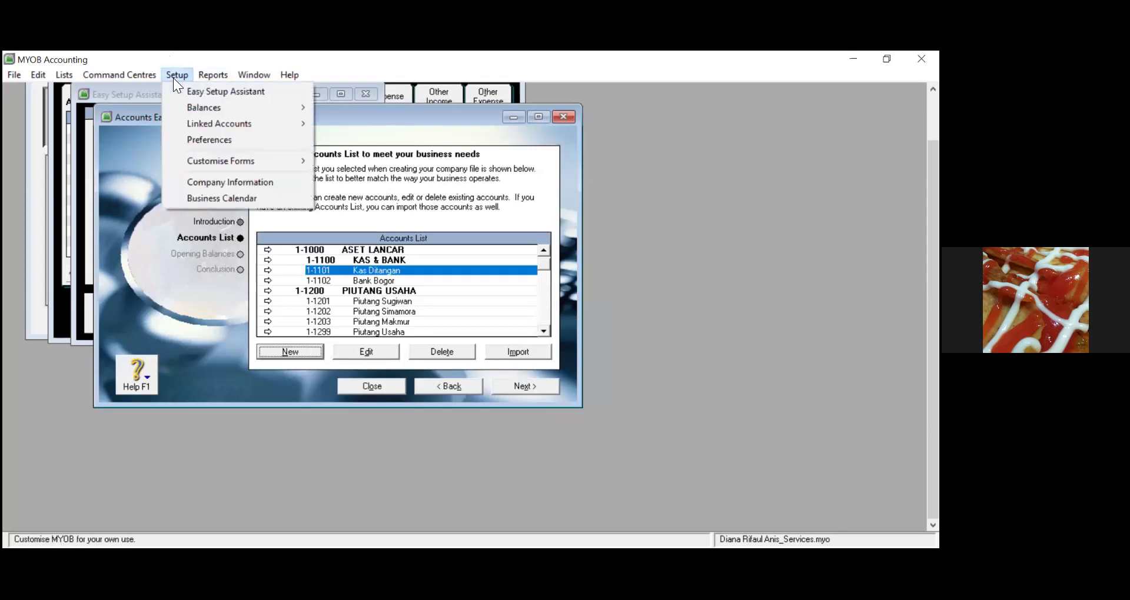
{"action": "left_click", "coordinate": [371, 386]}
{"action": "left_click", "coordinate": [370, 386]}
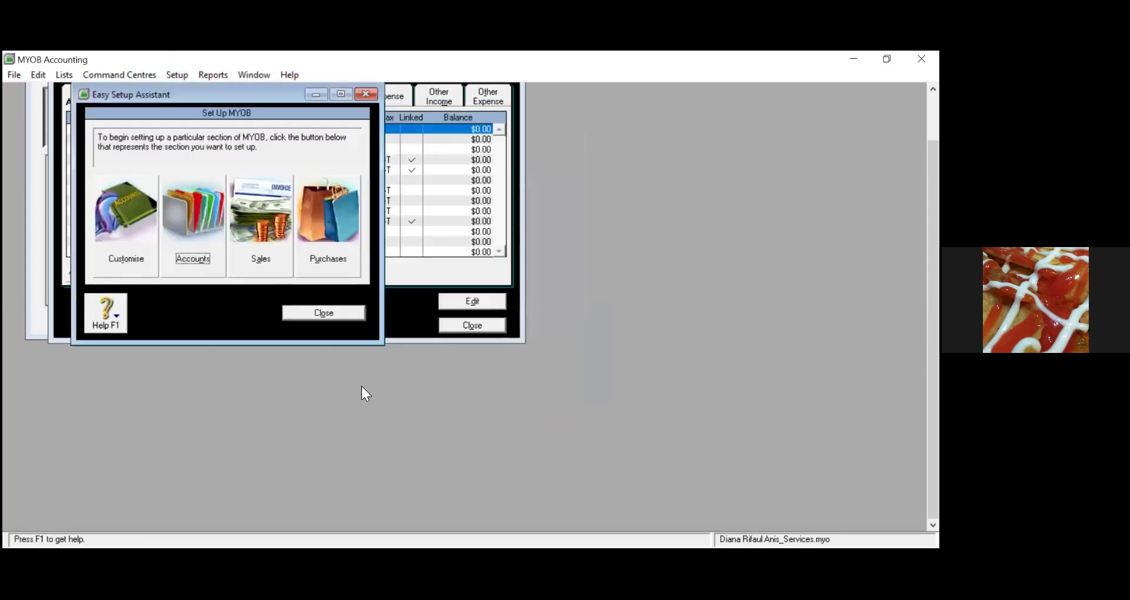
{"action": "left_click", "coordinate": [367, 95]}
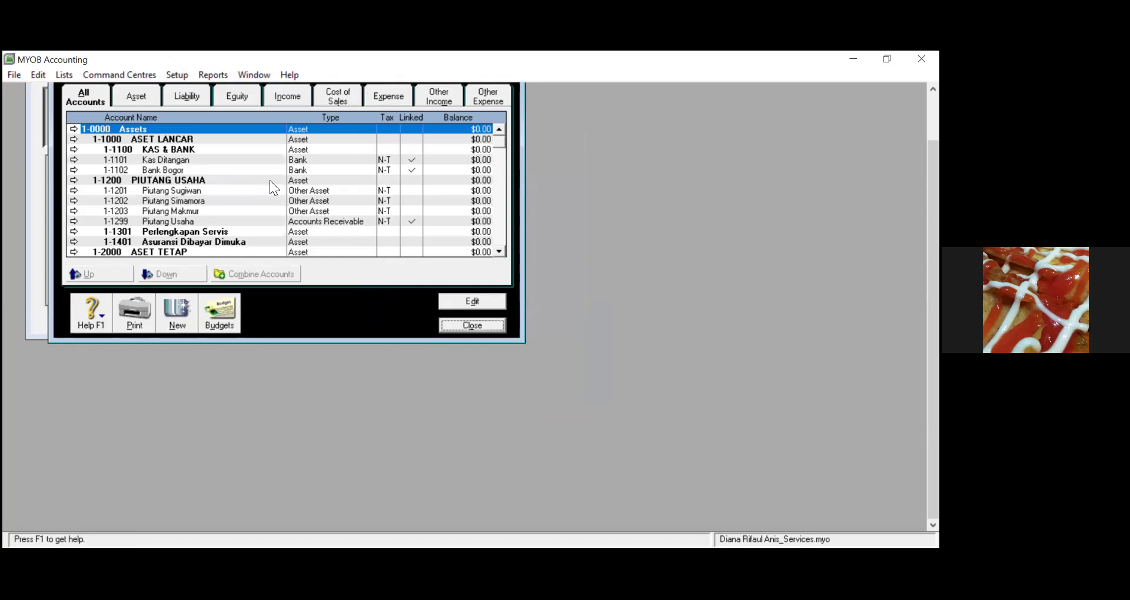
Indent Kas Ditangan and Bank Bogor under KAS & BANK; promote Perlengkapan Servis and Asuransi Dibayar Dimuka
{"action": "left_click", "coordinate": [154, 159]}
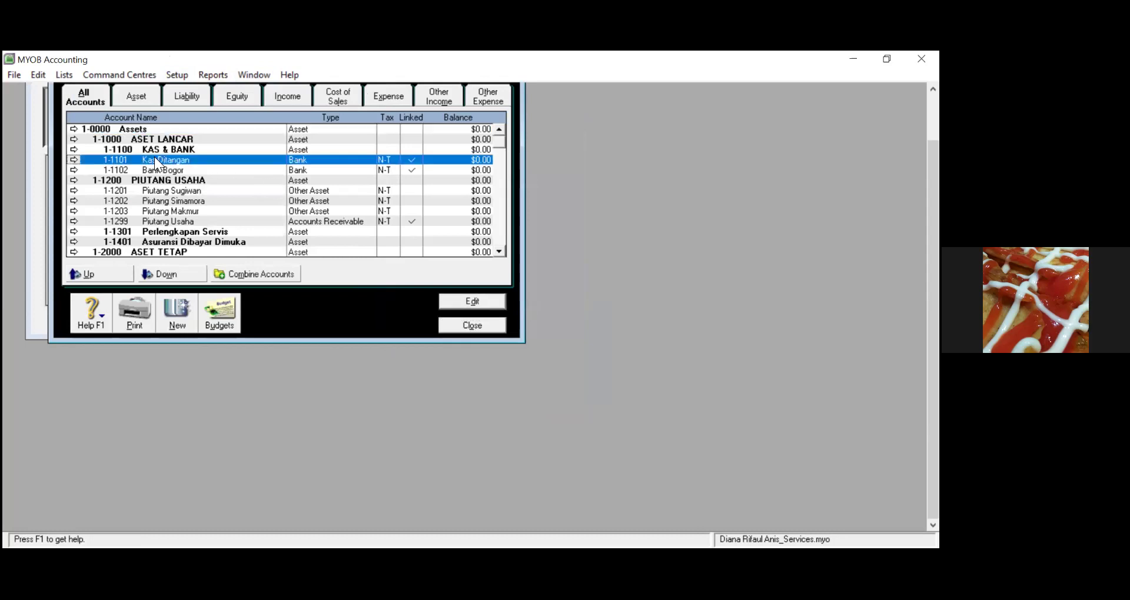
{"action": "left_click", "coordinate": [162, 273]}
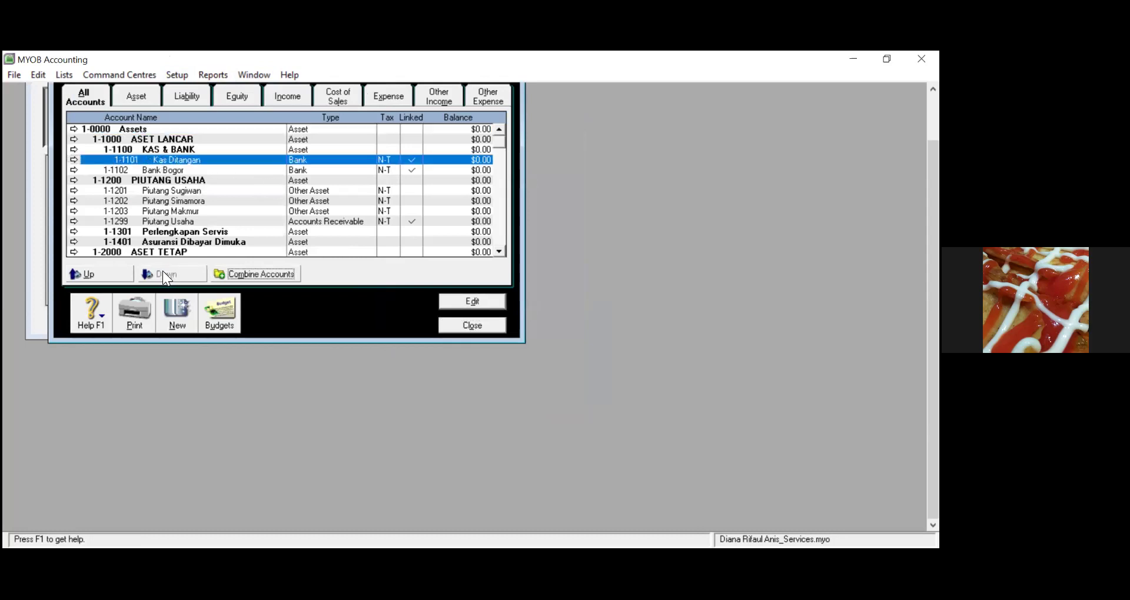
{"action": "left_click", "coordinate": [130, 171]}
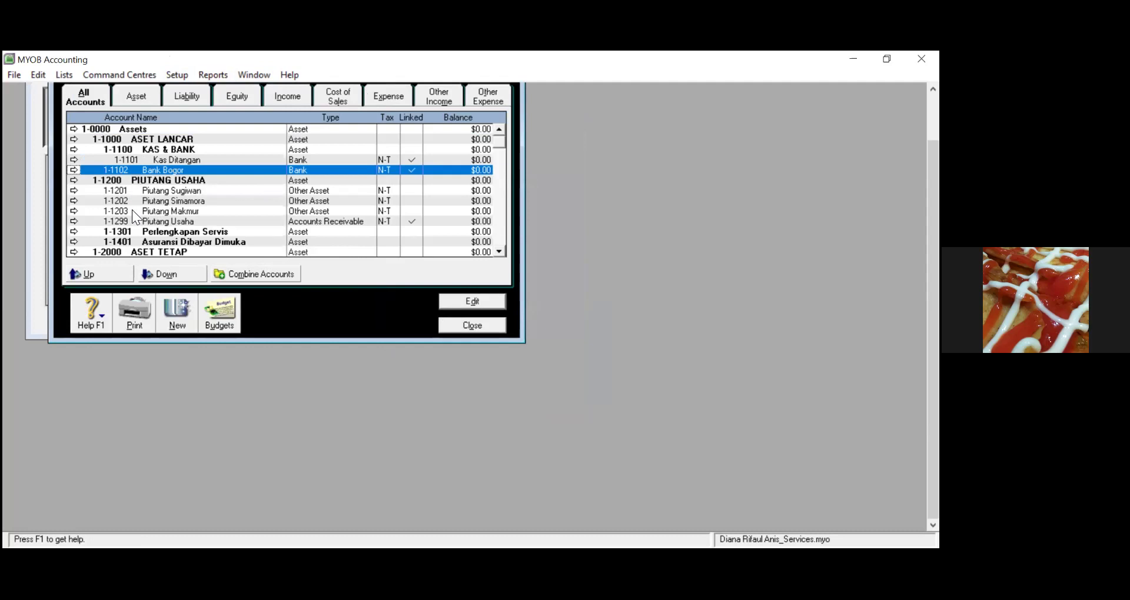
{"action": "left_click", "coordinate": [152, 273]}
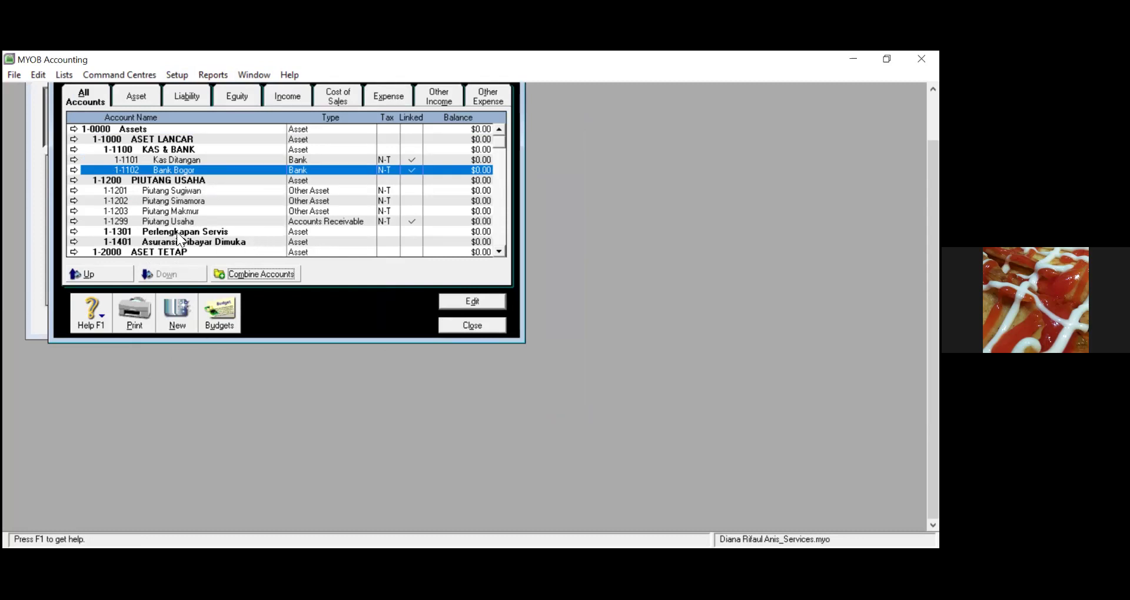
{"action": "left_click", "coordinate": [143, 235]}
{"action": "left_click", "coordinate": [95, 274]}
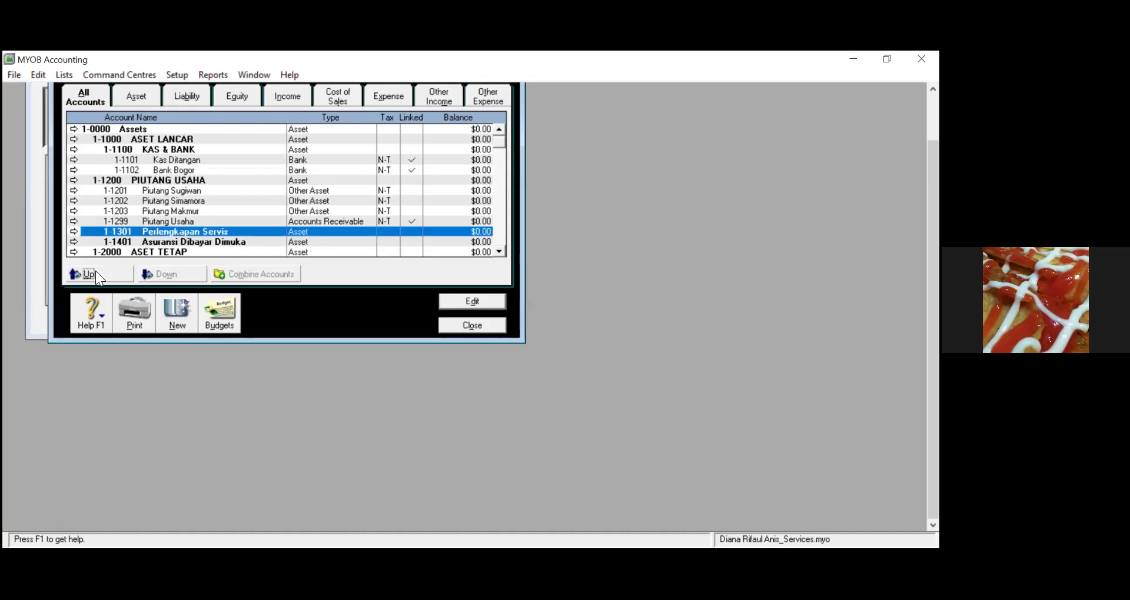
{"action": "left_click", "coordinate": [129, 242]}
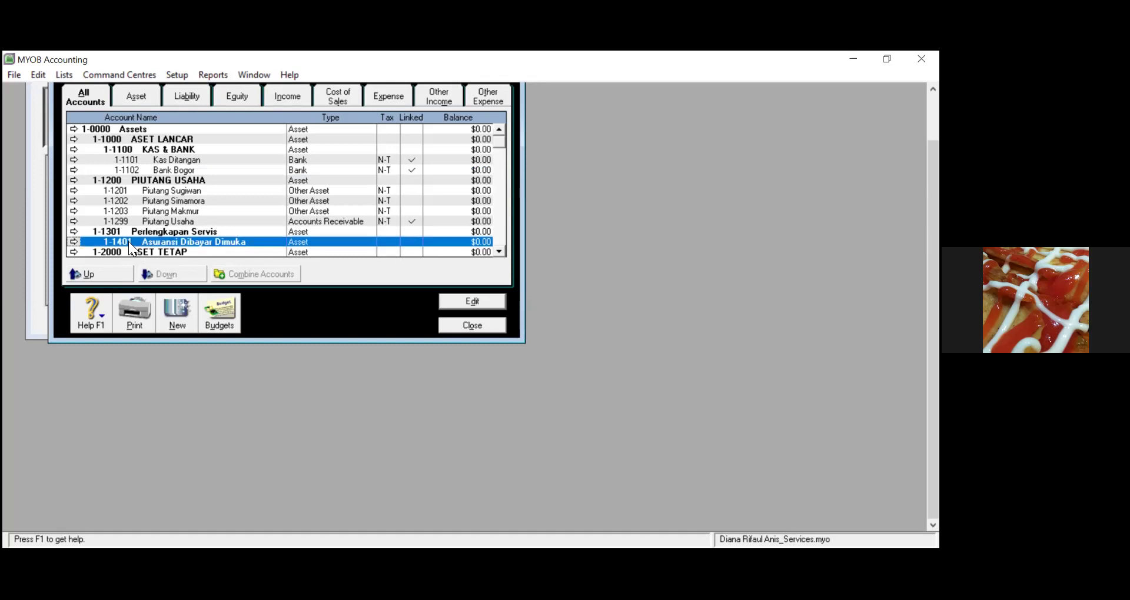
{"action": "left_click", "coordinate": [89, 273]}
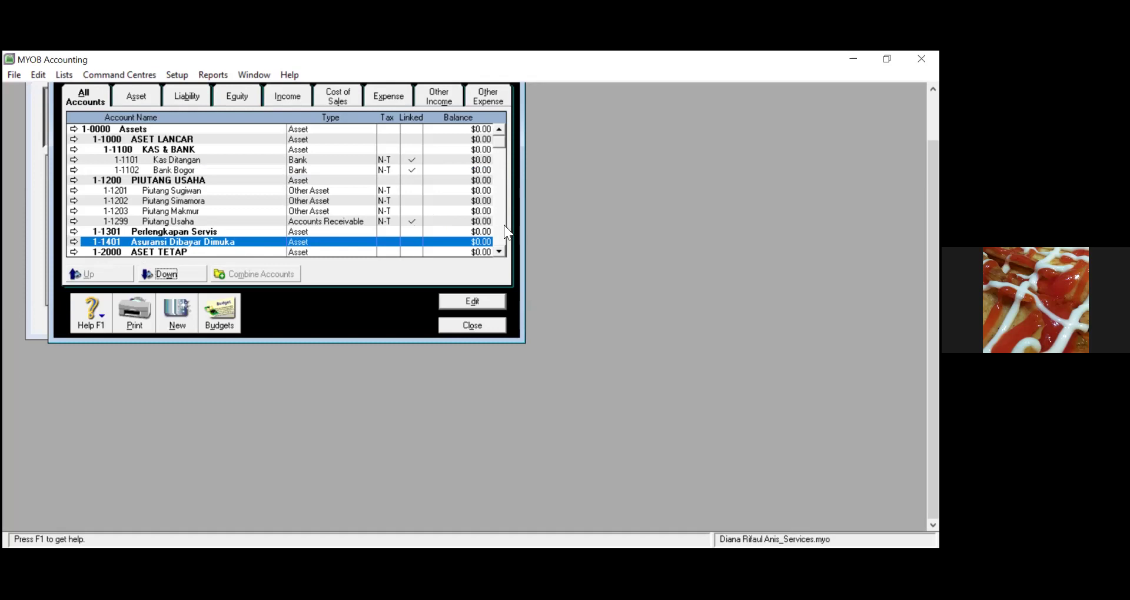
Scroll through the Accounts List to review the new hierarchy
{"action": "left_click", "coordinate": [499, 252]}
{"action": "left_click", "coordinate": [499, 252]}
{"action": "left_click", "coordinate": [498, 251]}
{"action": "left_click", "coordinate": [498, 251]}
{"action": "left_click", "coordinate": [498, 252]}
{"action": "left_click", "coordinate": [498, 252]}
{"action": "left_click", "coordinate": [498, 252]}
{"action": "left_click", "coordinate": [499, 252]}
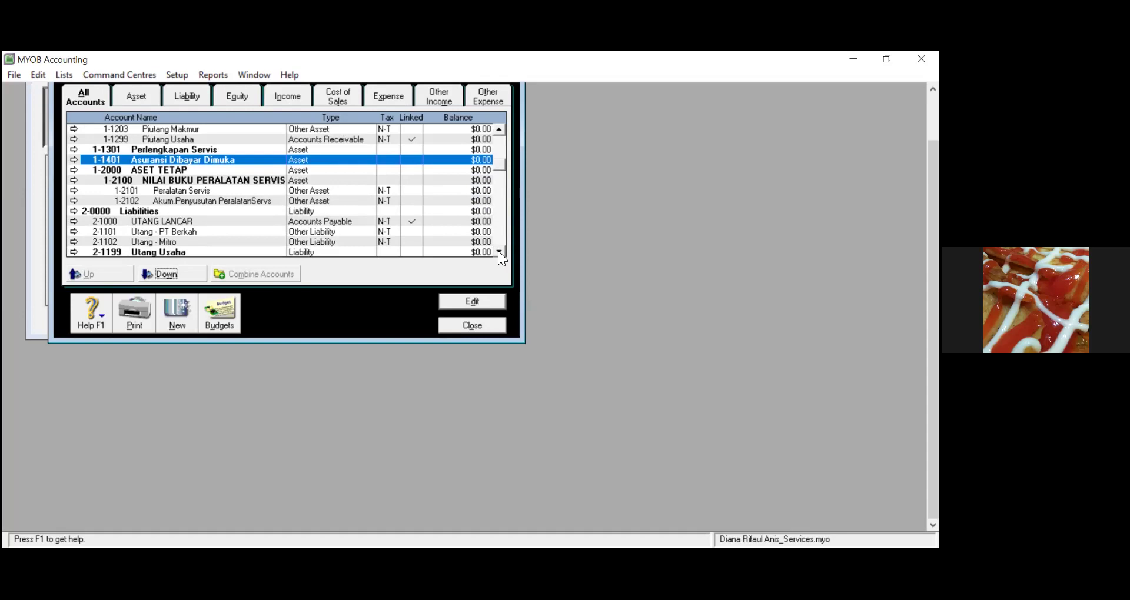
{"action": "left_click", "coordinate": [499, 251]}
{"action": "left_click", "coordinate": [498, 252]}
{"action": "left_click", "coordinate": [498, 252]}
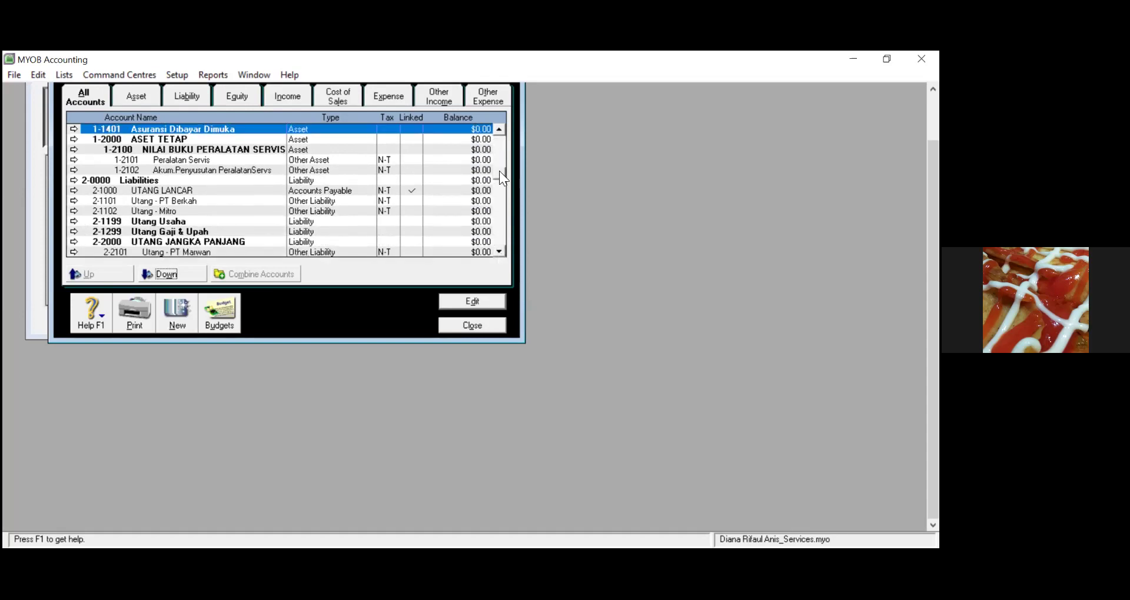
{"action": "left_click", "coordinate": [498, 130]}
{"action": "left_click", "coordinate": [498, 131]}
{"action": "left_click", "coordinate": [497, 131]}
{"action": "left_click", "coordinate": [498, 130]}
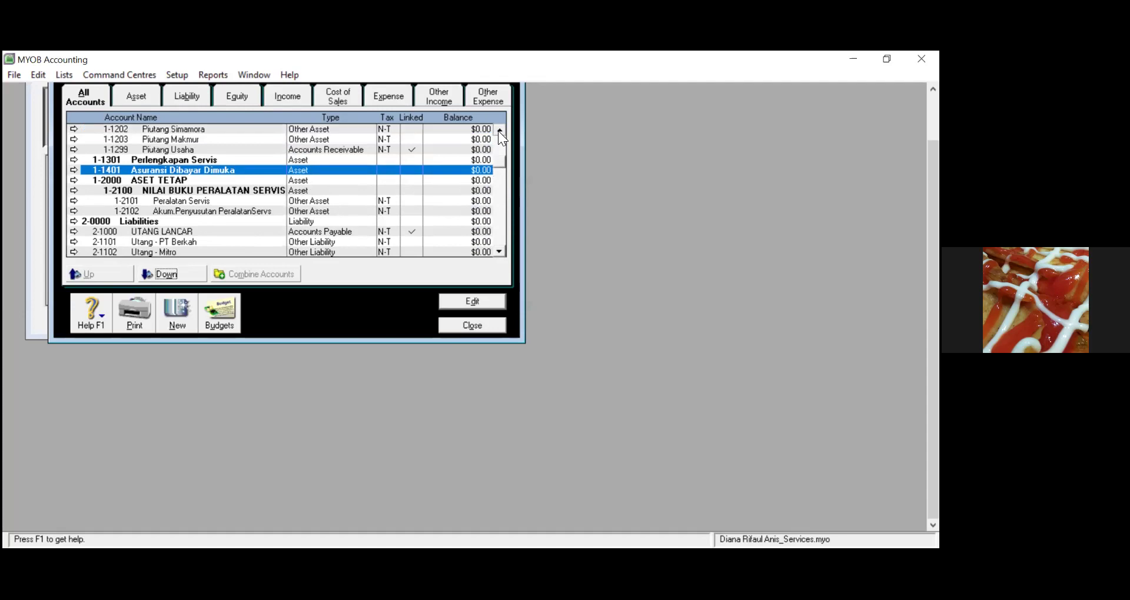
{"action": "left_click", "coordinate": [498, 131]}
{"action": "left_click", "coordinate": [498, 131]}
{"action": "left_click", "coordinate": [497, 131]}
{"action": "left_click", "coordinate": [498, 131]}
{"action": "left_click", "coordinate": [498, 130]}
{"action": "left_click", "coordinate": [498, 131]}
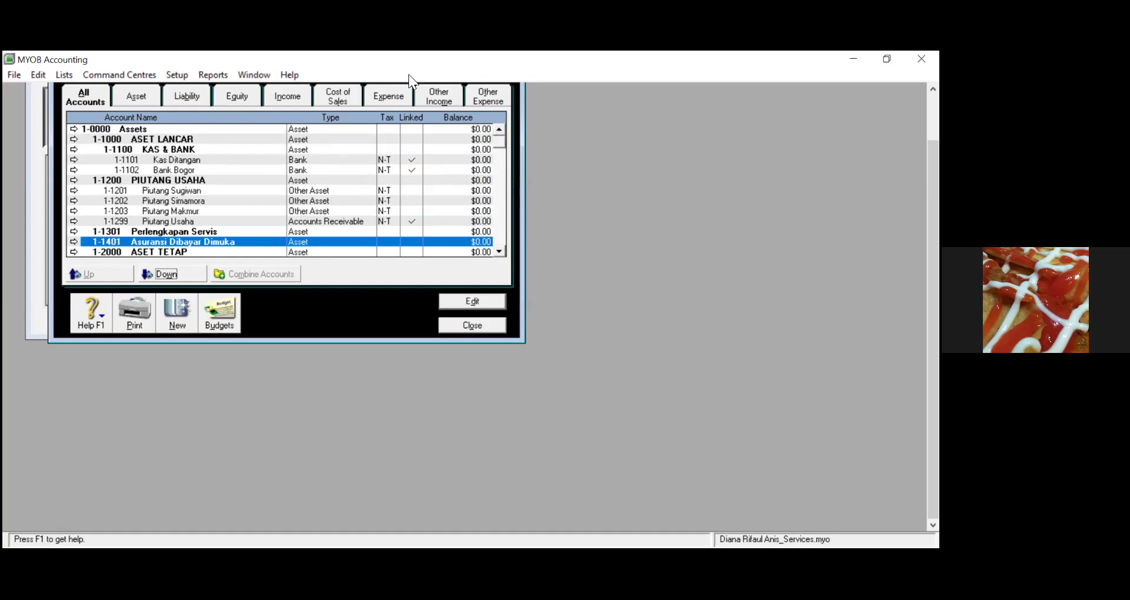
Indent the PIUTANG USAHA header, Perlengkapan Servis and Asuransi Dibayar Dimuka one level deeper
{"action": "left_click", "coordinate": [188, 223]}
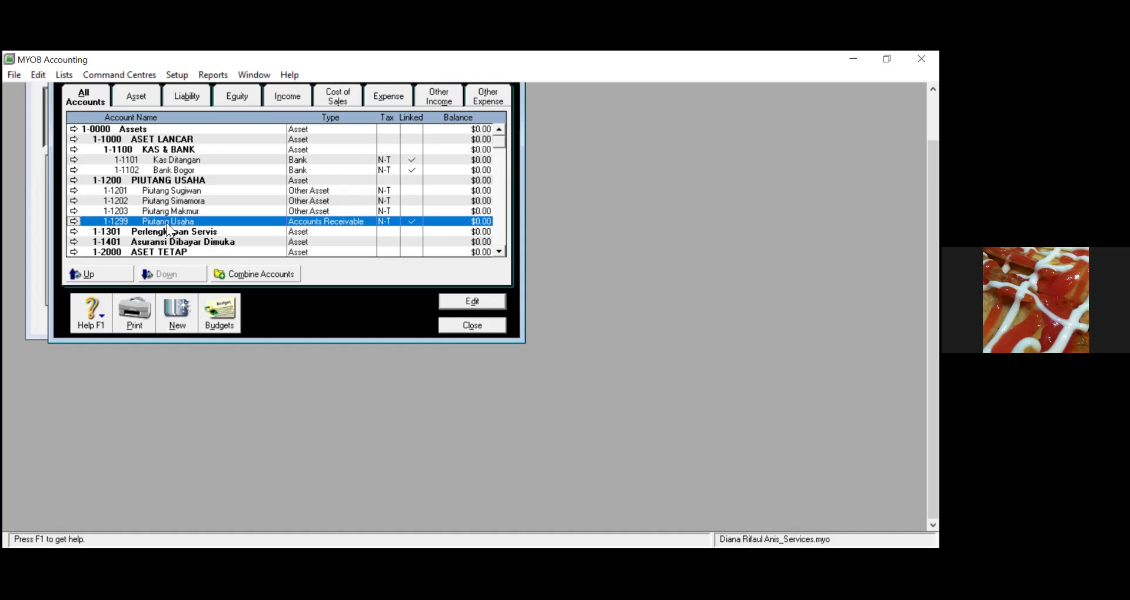
{"action": "left_click", "coordinate": [151, 179]}
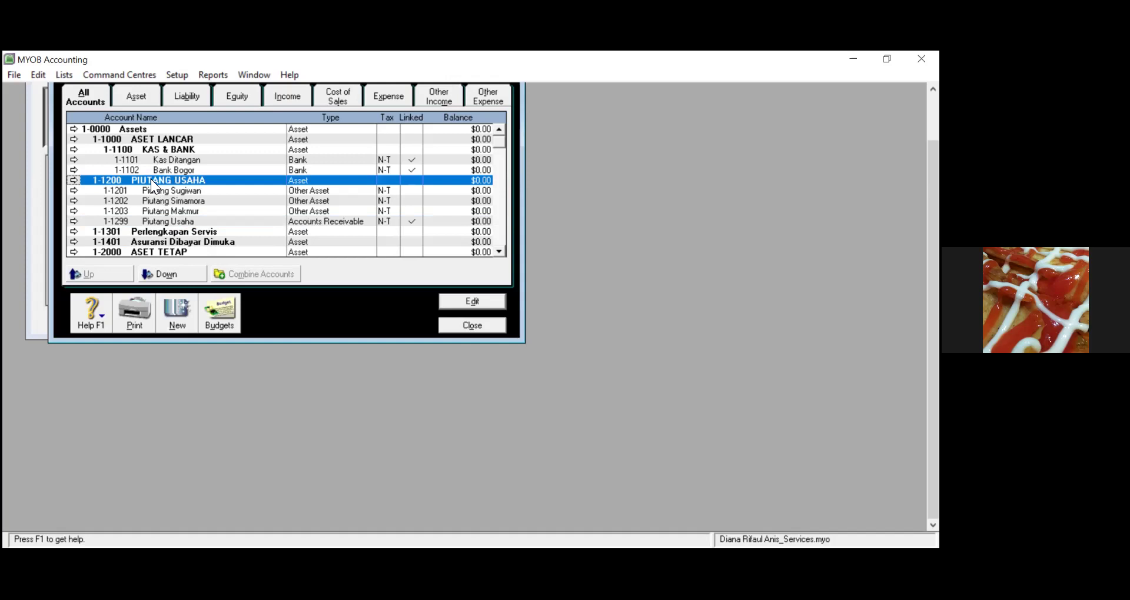
{"action": "left_click", "coordinate": [166, 274]}
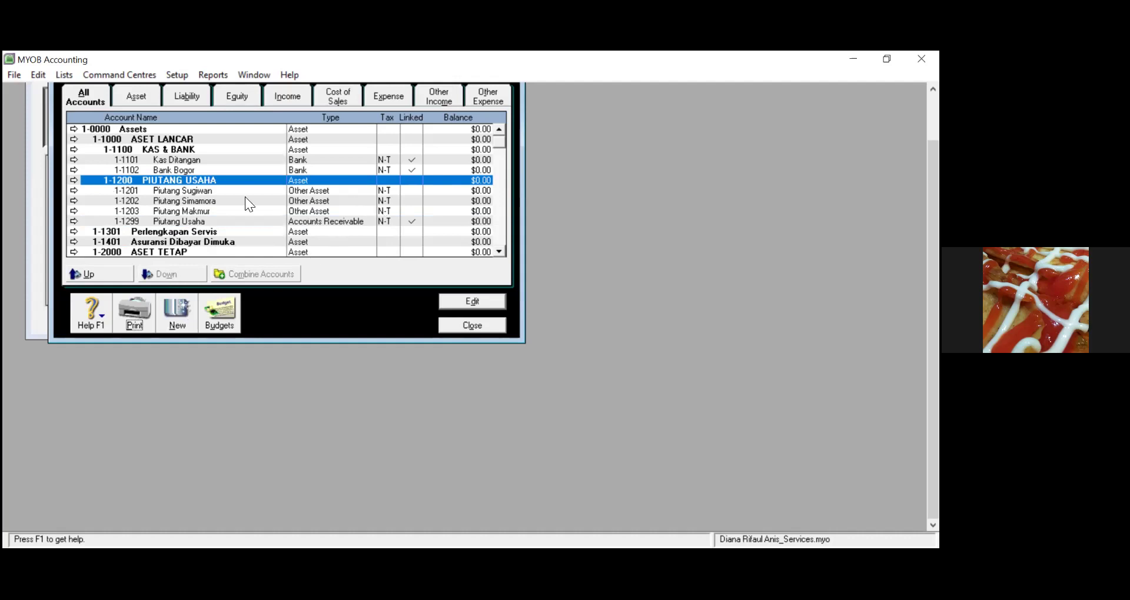
{"action": "left_click", "coordinate": [140, 232]}
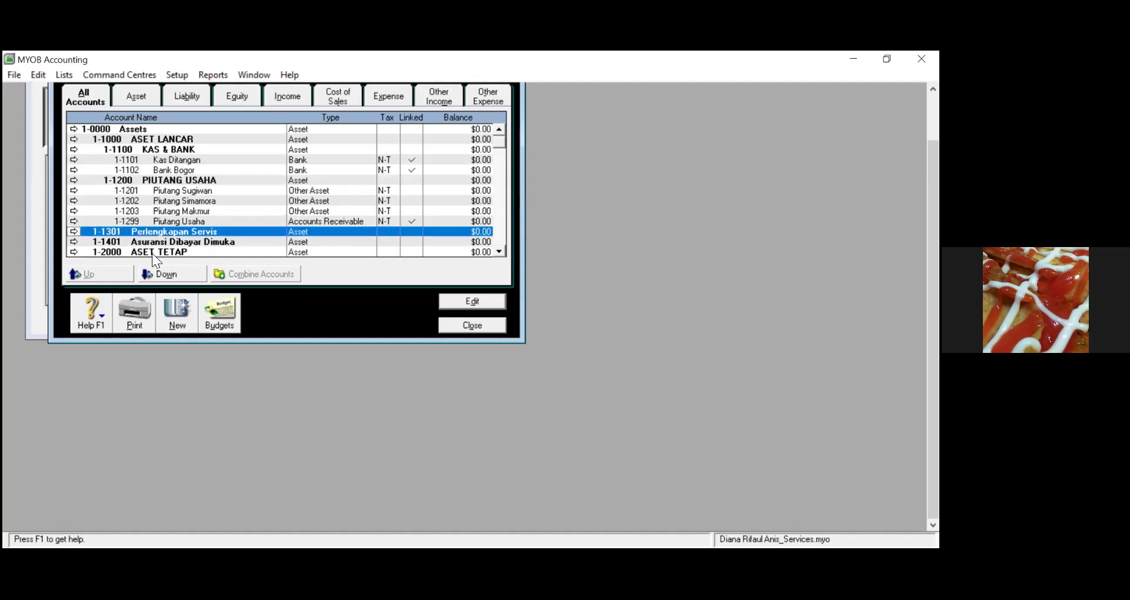
{"action": "left_click", "coordinate": [165, 273]}
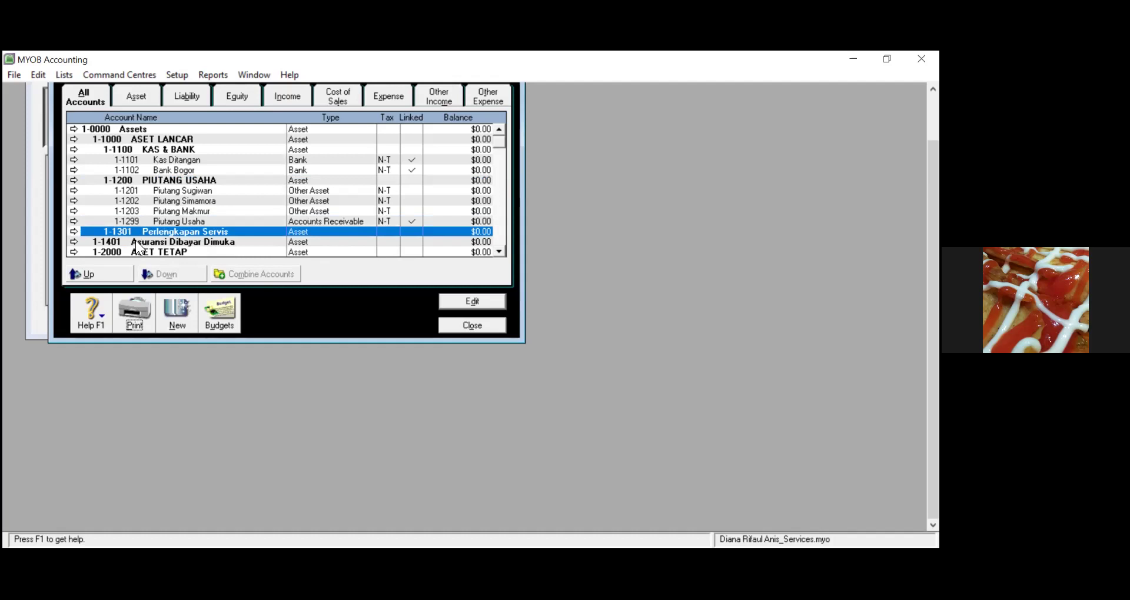
{"action": "left_click", "coordinate": [135, 241]}
{"action": "left_click", "coordinate": [163, 274]}
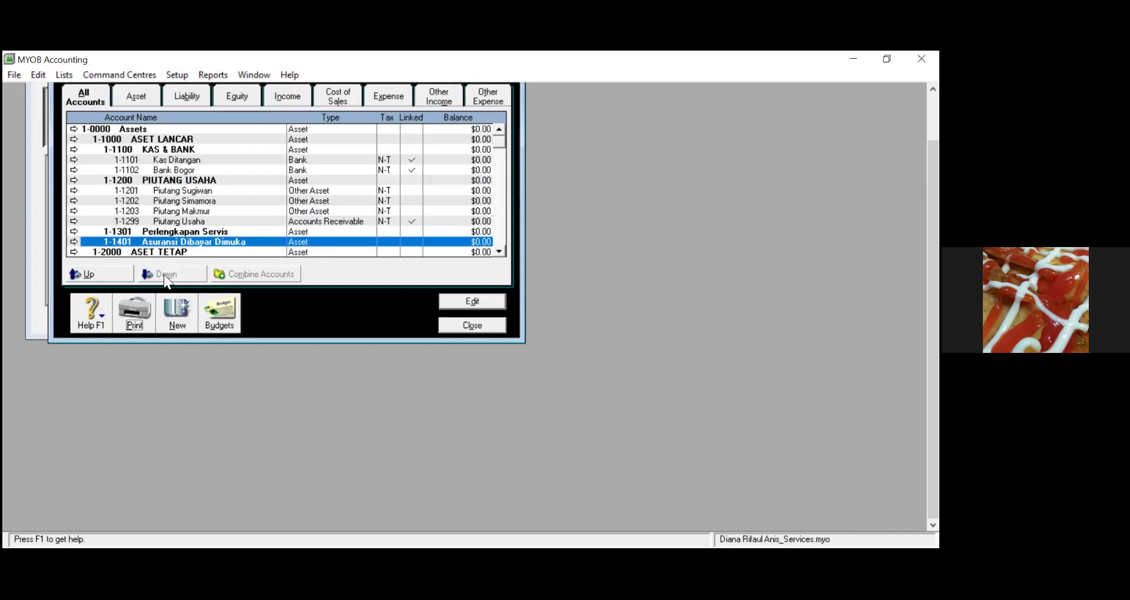
Scroll down to the Liabilities accounts, then minimize MYOB Accounting
{"action": "left_click", "coordinate": [501, 252]}
{"action": "left_click", "coordinate": [501, 252]}
{"action": "left_click", "coordinate": [501, 252]}
{"action": "left_click", "coordinate": [501, 252]}
{"action": "left_click", "coordinate": [501, 252]}
{"action": "left_click", "coordinate": [501, 252]}
{"action": "left_click", "coordinate": [501, 251]}
{"action": "left_click", "coordinate": [501, 252]}
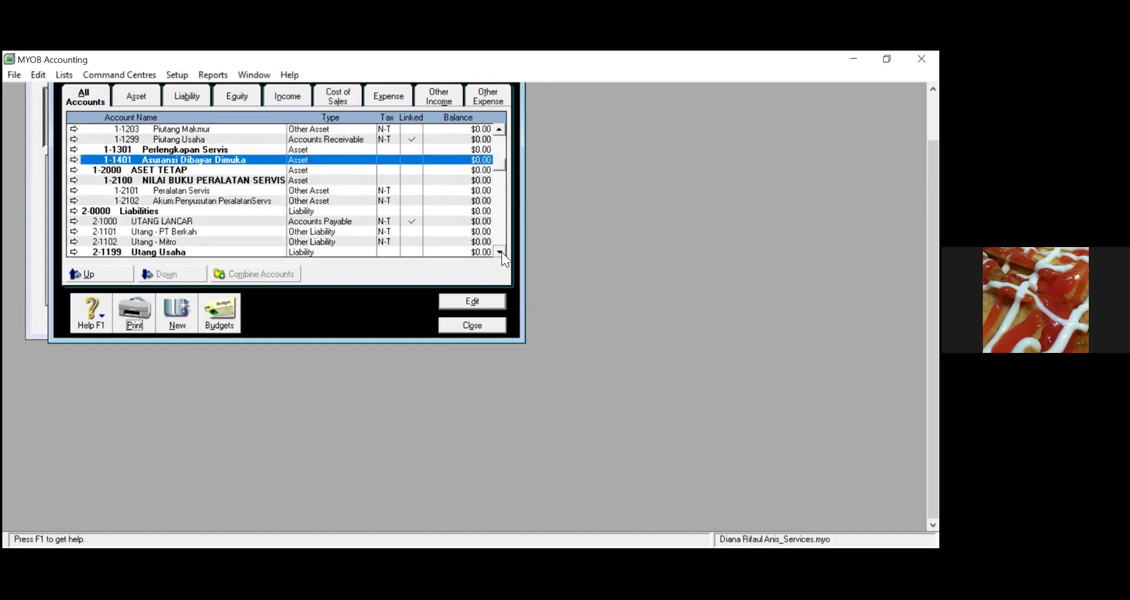
{"action": "left_click", "coordinate": [501, 252]}
{"action": "left_click", "coordinate": [502, 252]}
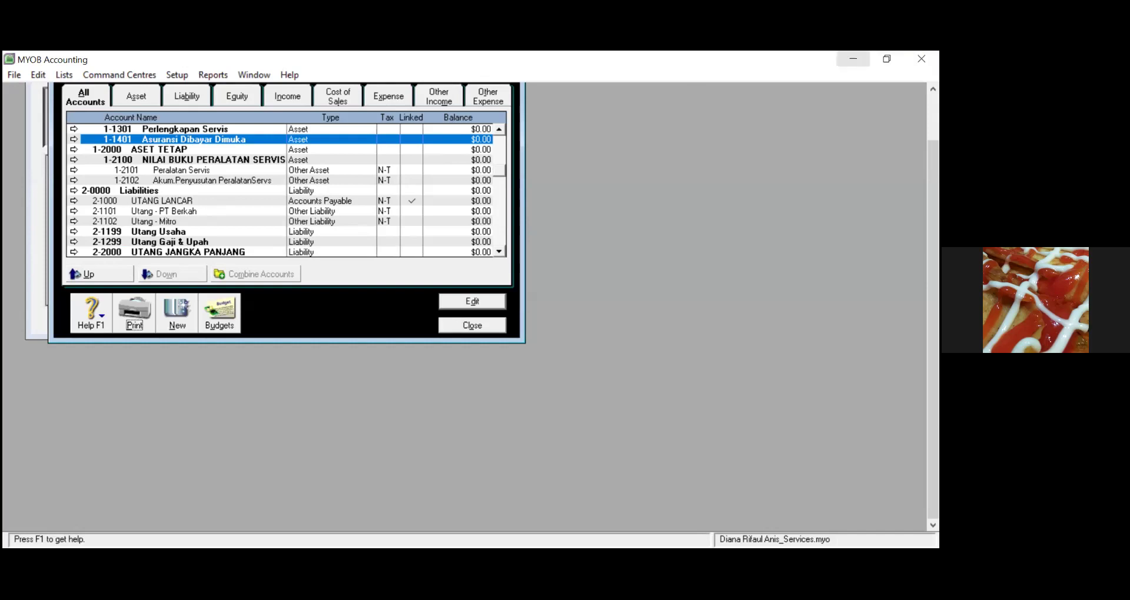
{"action": "left_click", "coordinate": [853, 59]}
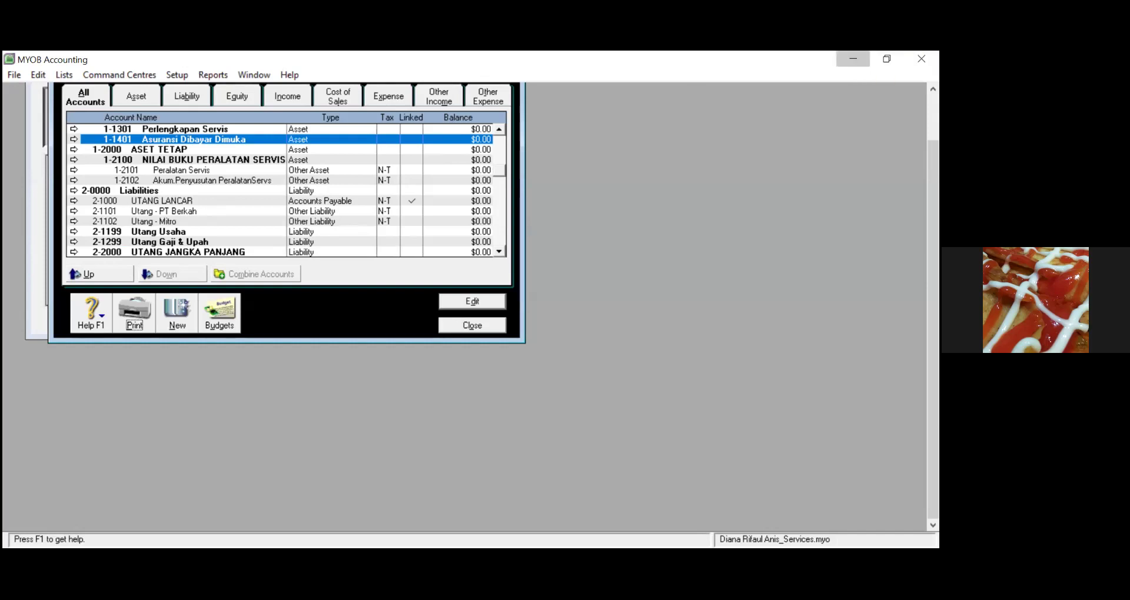
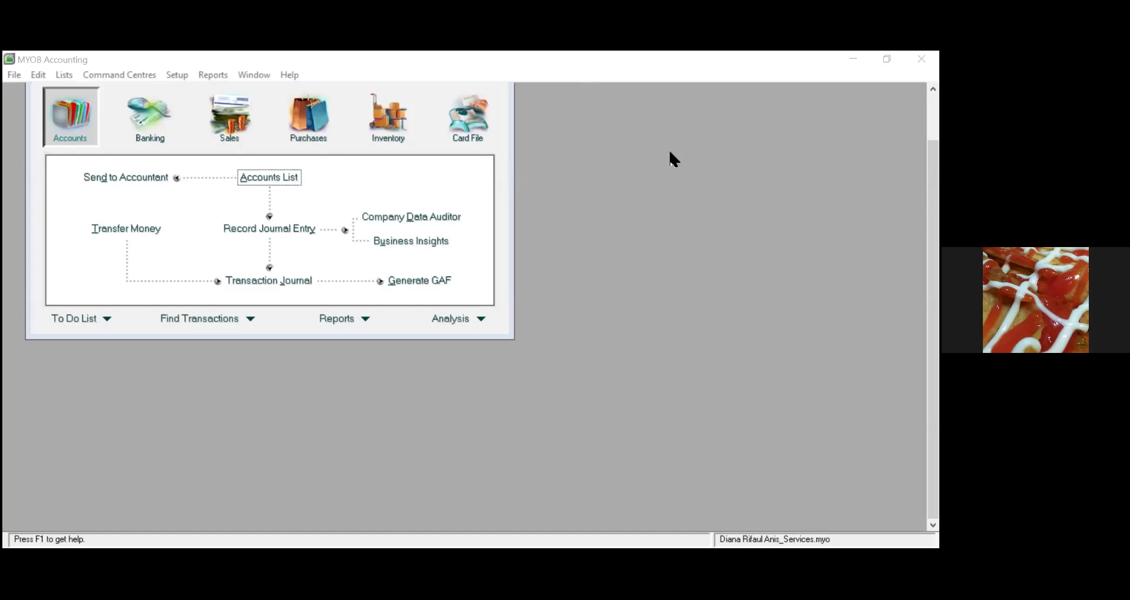
Bring the MYOB Accounting window to the front
{"action": "left_click", "coordinate": [673, 255]}
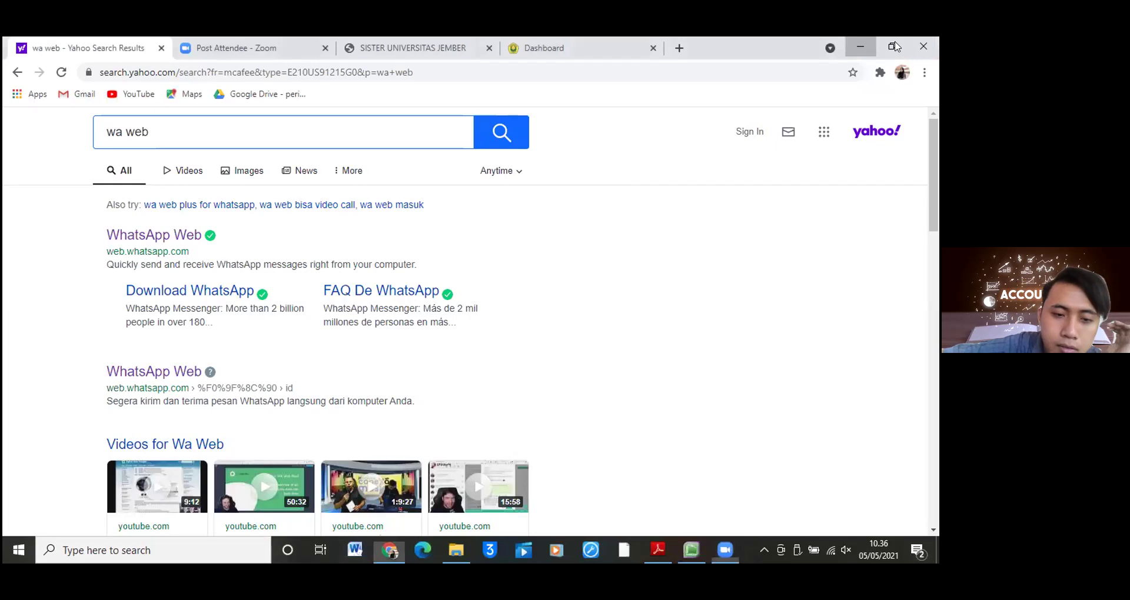
Reach the desktop, open Control Panel, and check the Indonesian (Indonesia) region format without changing it
{"action": "left_click", "coordinate": [866, 47]}
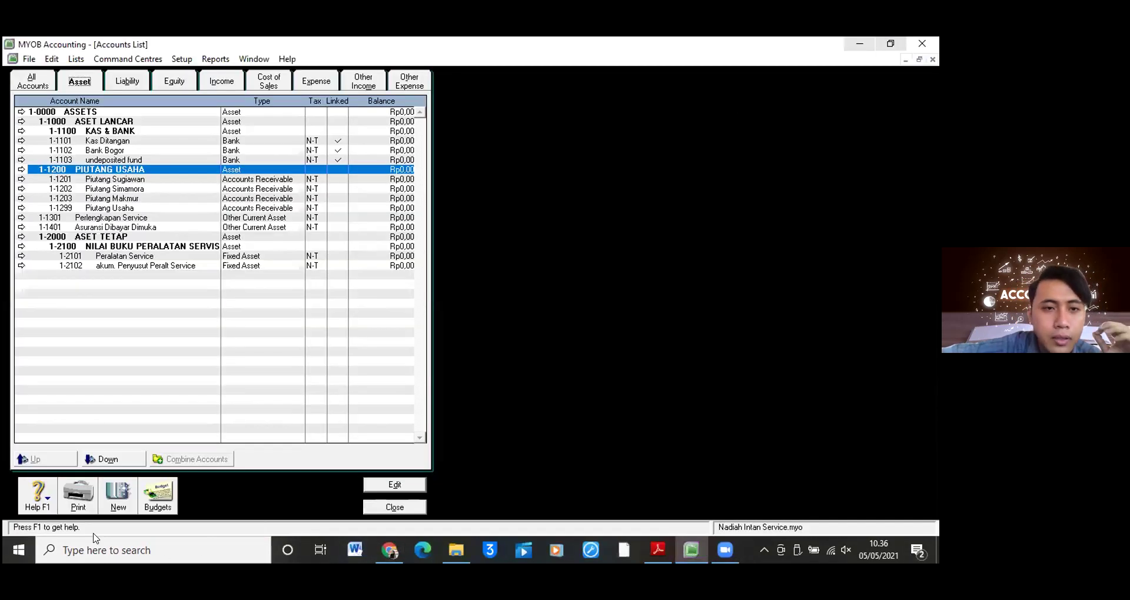
{"action": "key", "text": "super+d"}
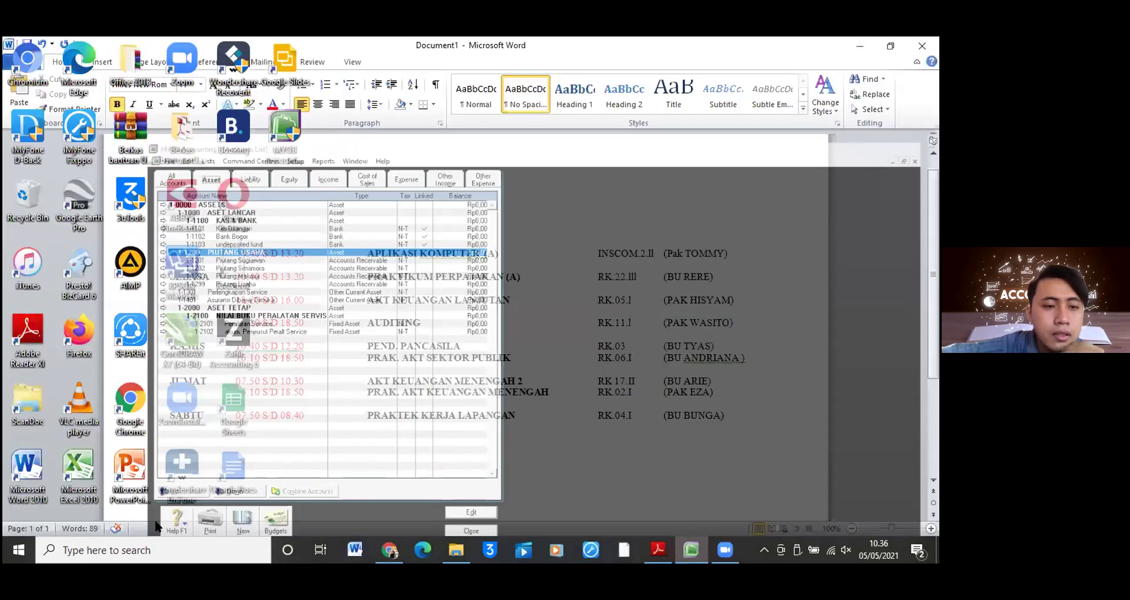
{"action": "key", "text": "super+s"}
{"action": "type", "text": "cont"}
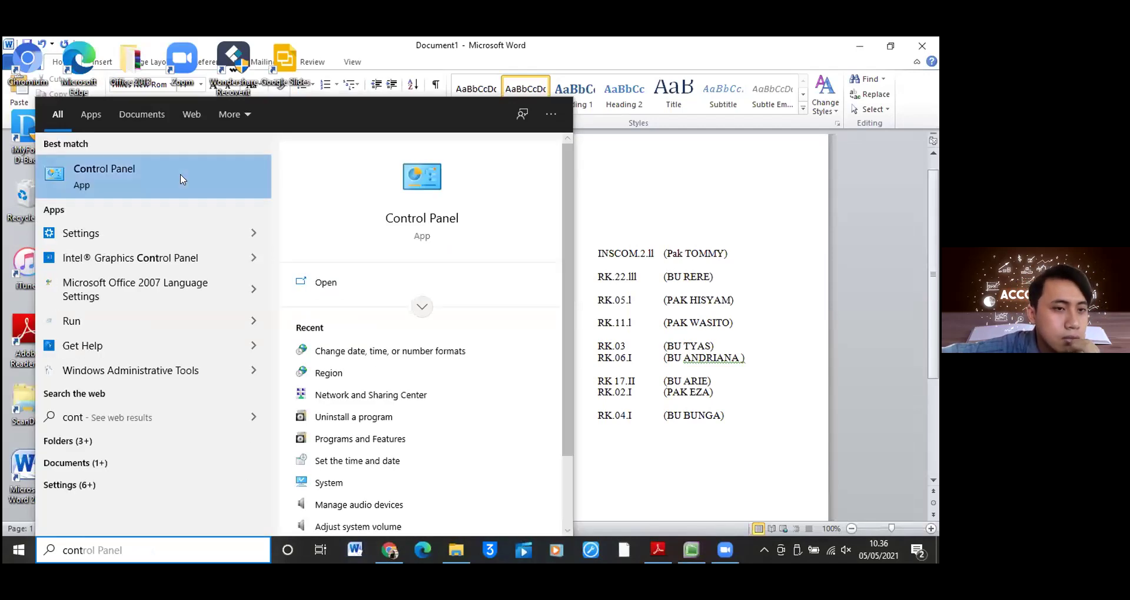
{"action": "left_click", "coordinate": [180, 180]}
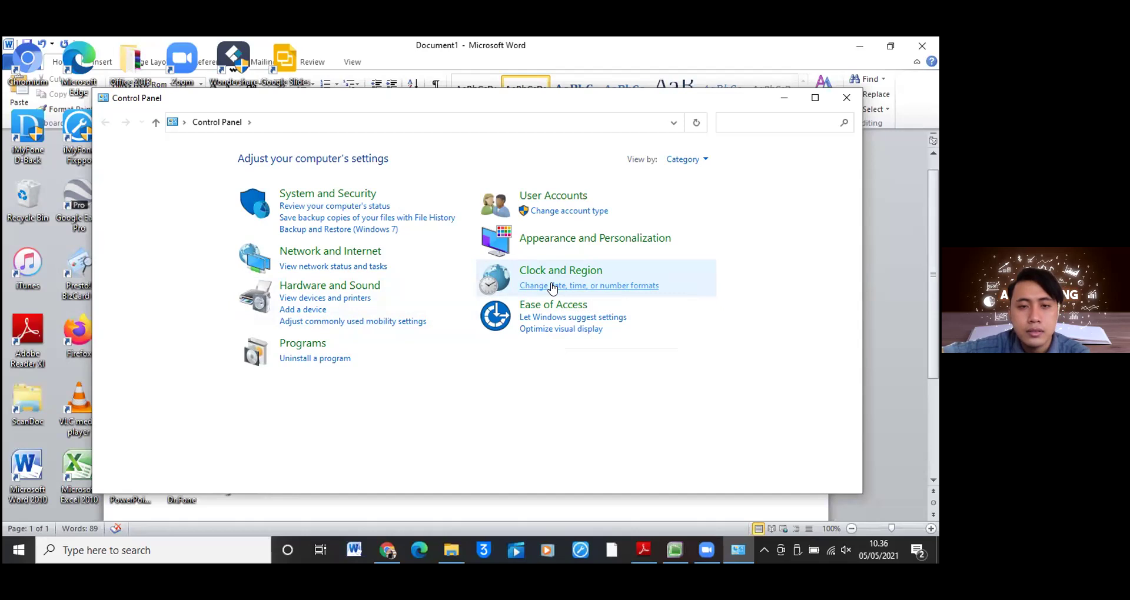
{"action": "left_click", "coordinate": [552, 287]}
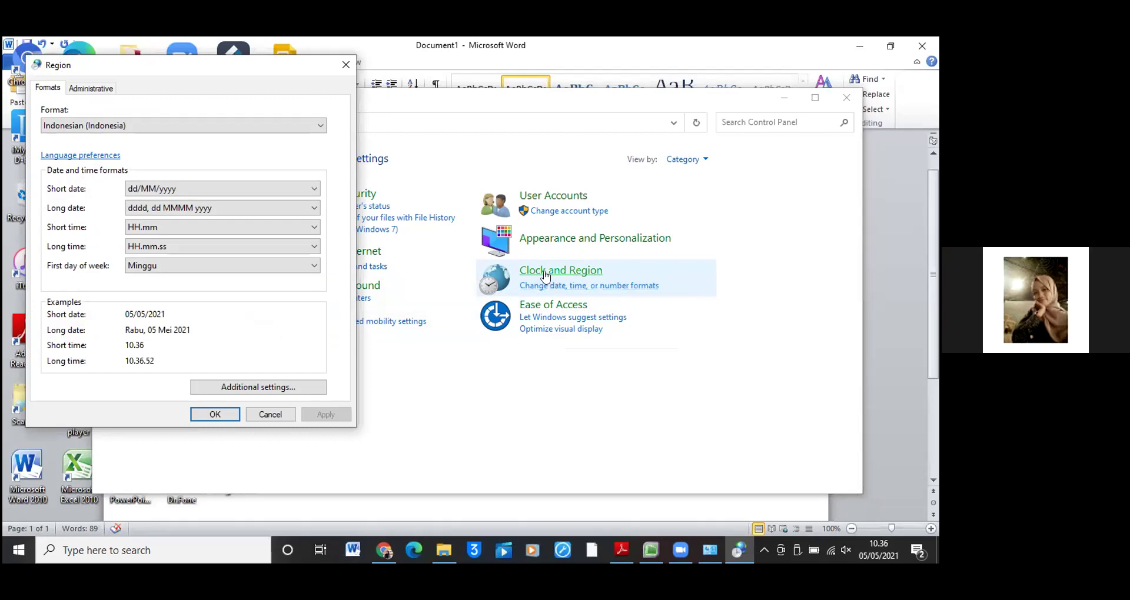
{"action": "left_click", "coordinate": [346, 64]}
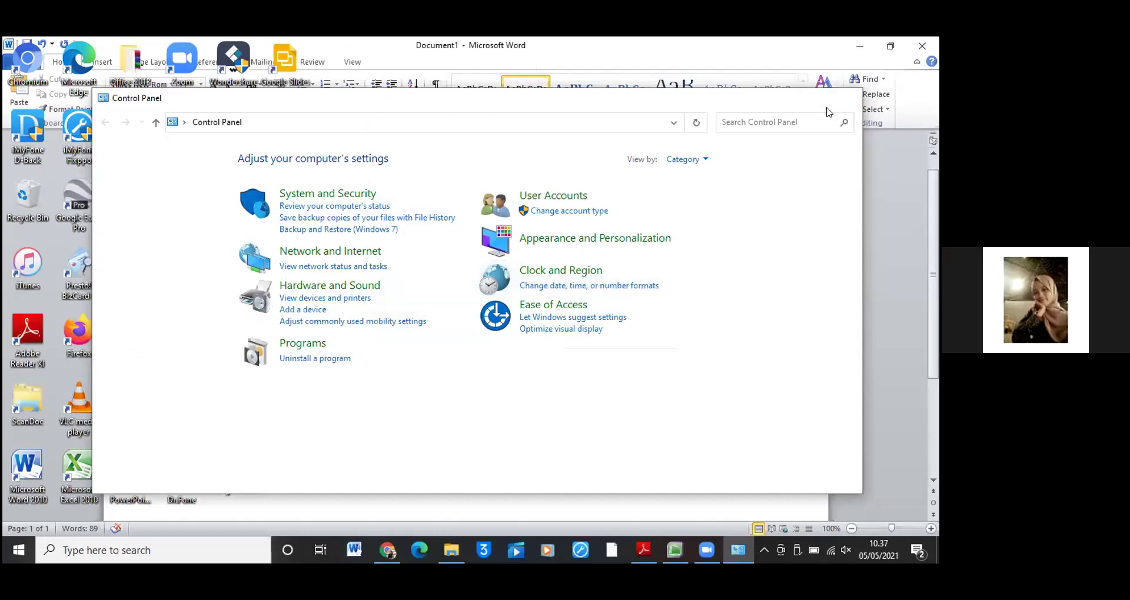
Reopen Control Panel's region settings and apply Indonesian (Indonesia) as the format
{"action": "left_click", "coordinate": [196, 549]}
{"action": "type", "text": "c"}
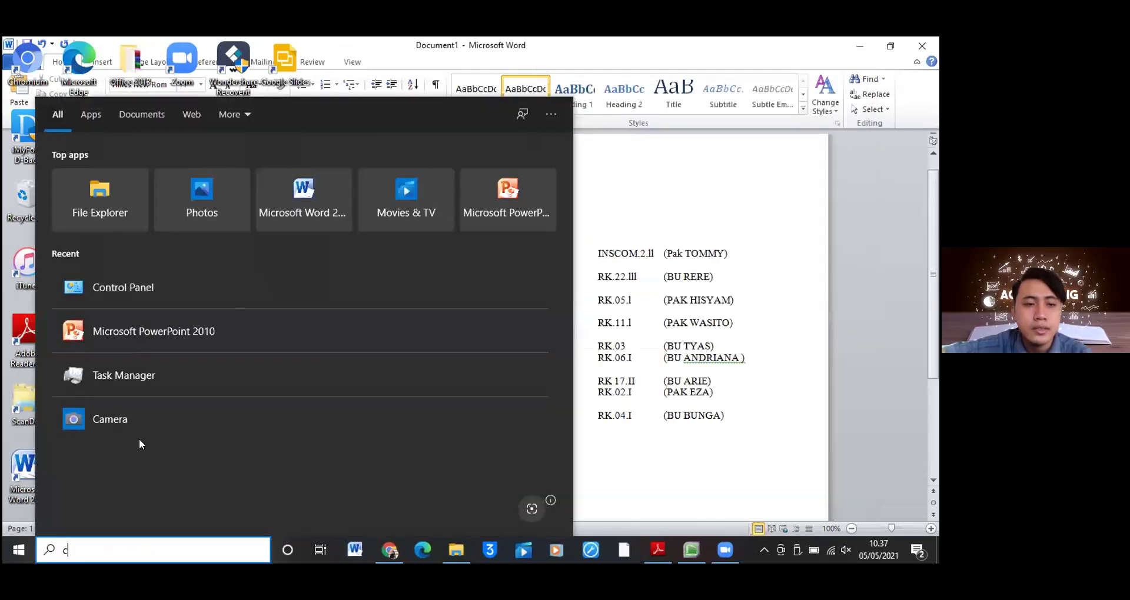
{"action": "type", "text": "ontro"}
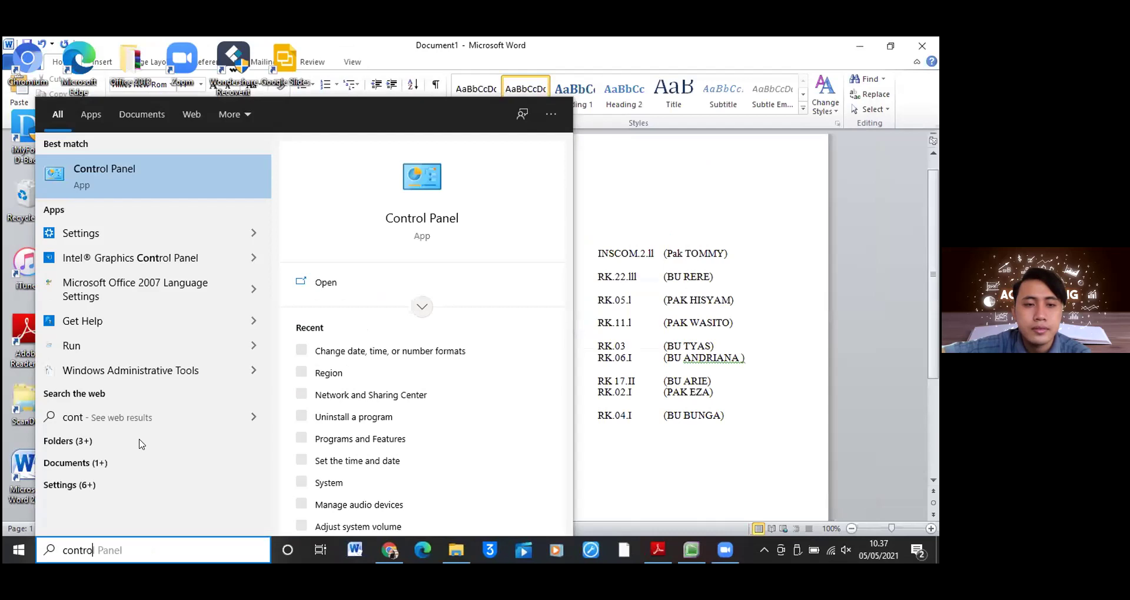
{"action": "type", "text": "l"}
{"action": "left_click", "coordinate": [234, 176]}
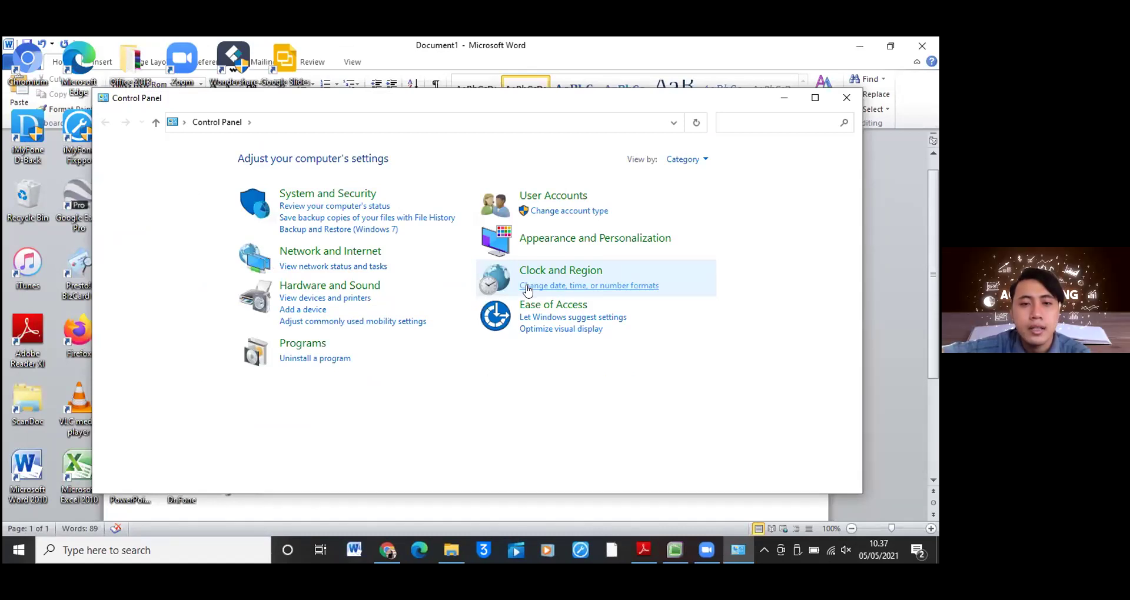
{"action": "left_click", "coordinate": [527, 286]}
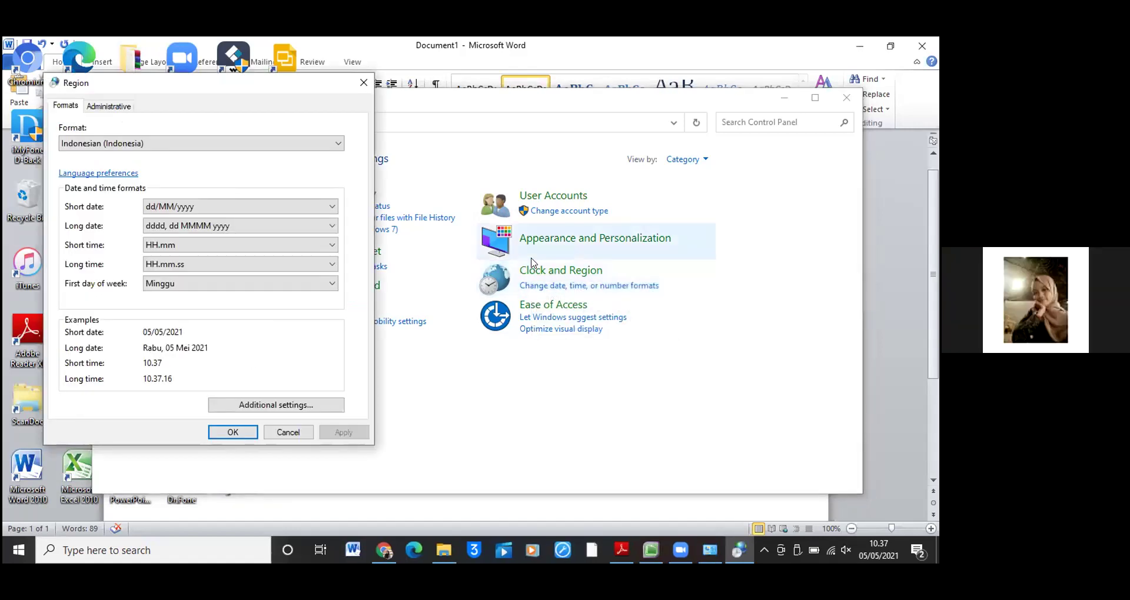
{"action": "left_click", "coordinate": [335, 146]}
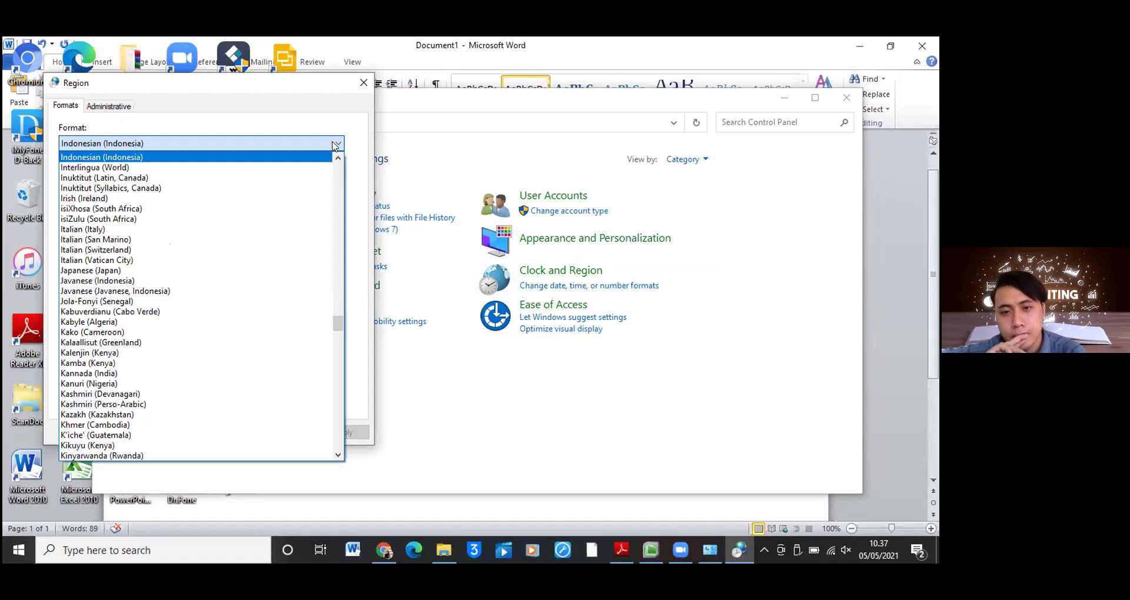
{"action": "left_click", "coordinate": [322, 156]}
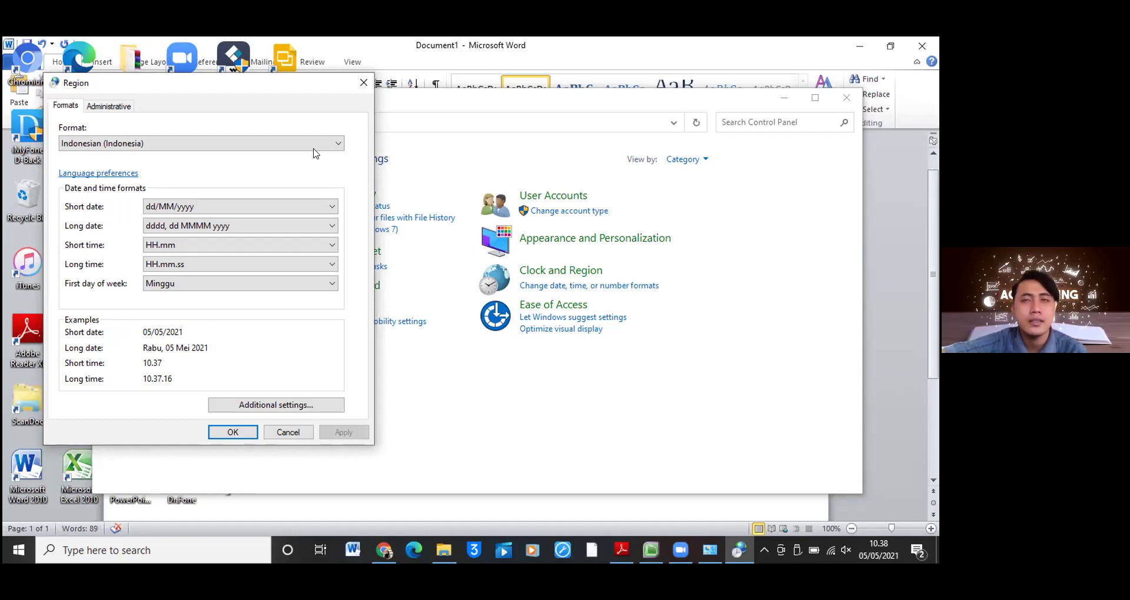
{"action": "left_click", "coordinate": [232, 431]}
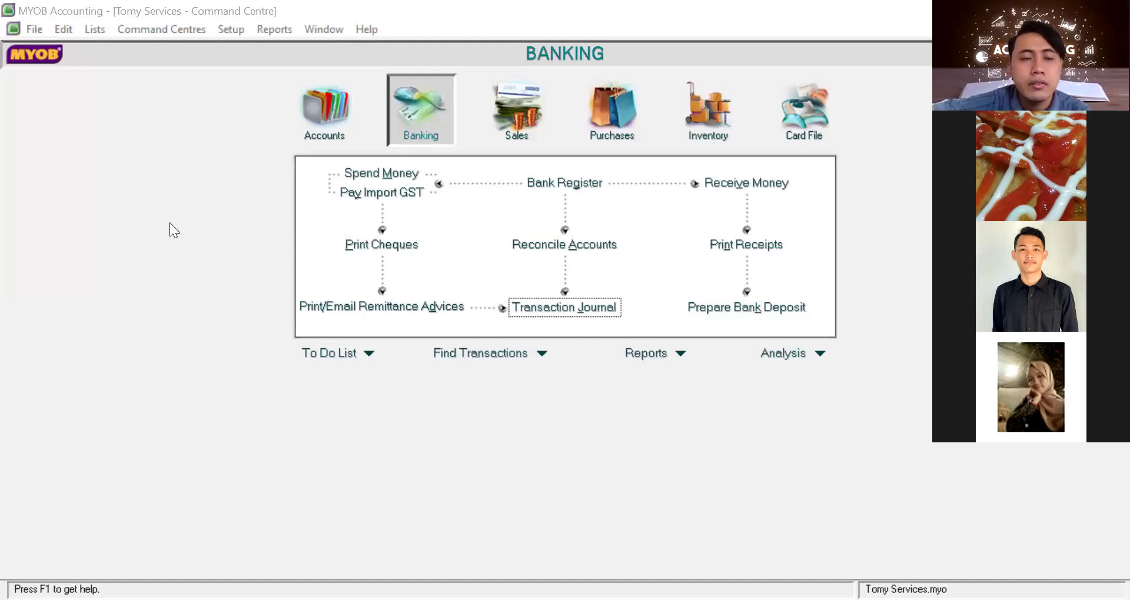
Preview and cancel Record Journal Entry, then open Receive Money depositing to 1-1101 Kas di Tangan
{"action": "left_click", "coordinate": [302, 101]}
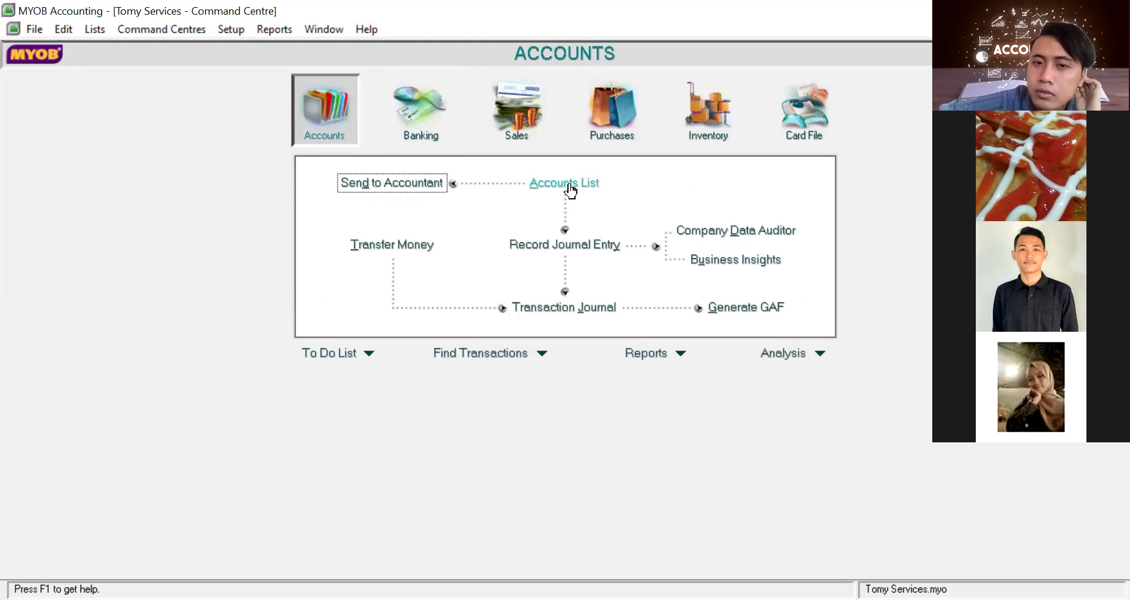
{"action": "left_click", "coordinate": [593, 250]}
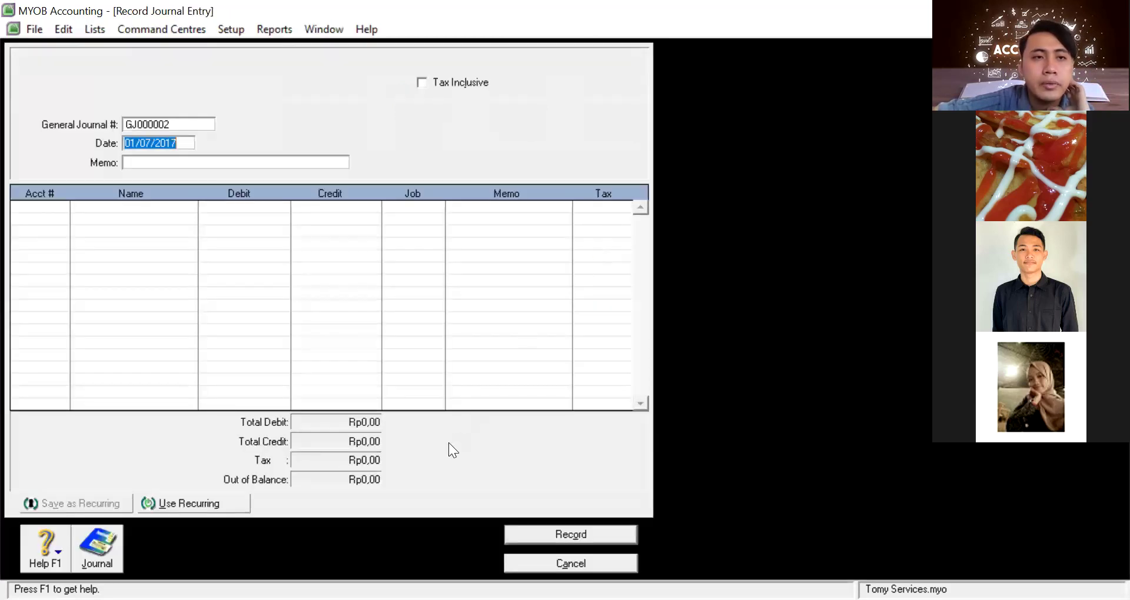
{"action": "left_click", "coordinate": [575, 563]}
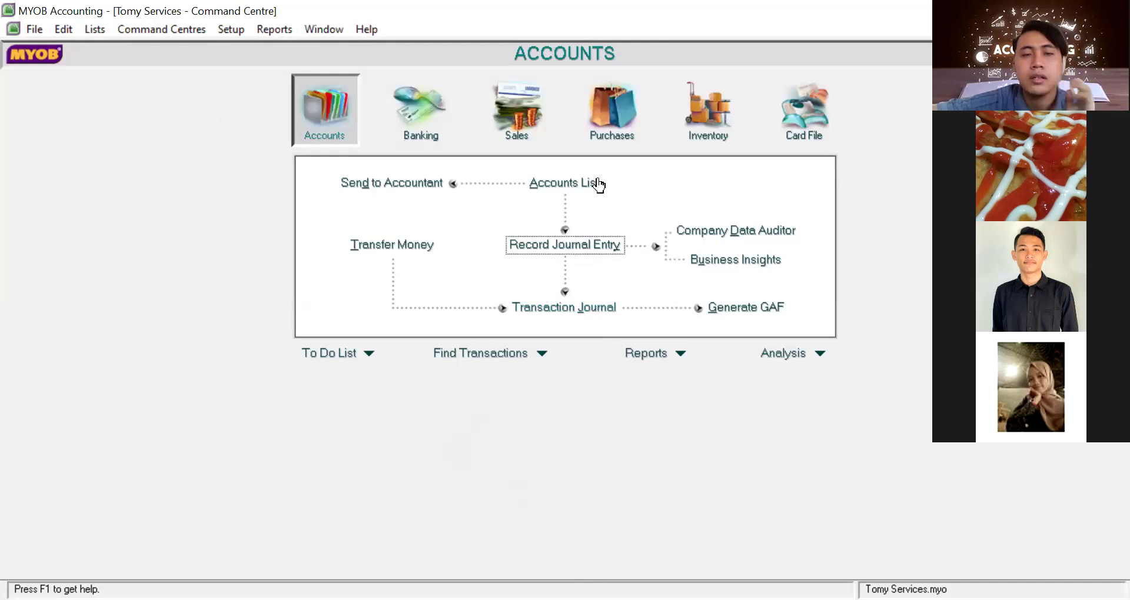
{"action": "left_click", "coordinate": [405, 109]}
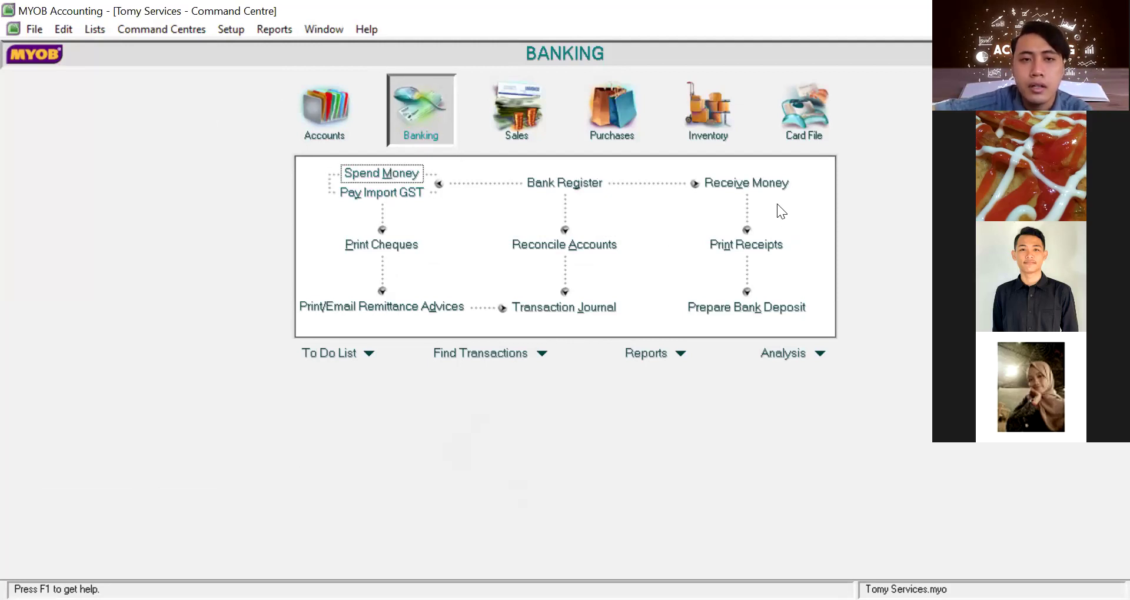
{"action": "left_click", "coordinate": [760, 184]}
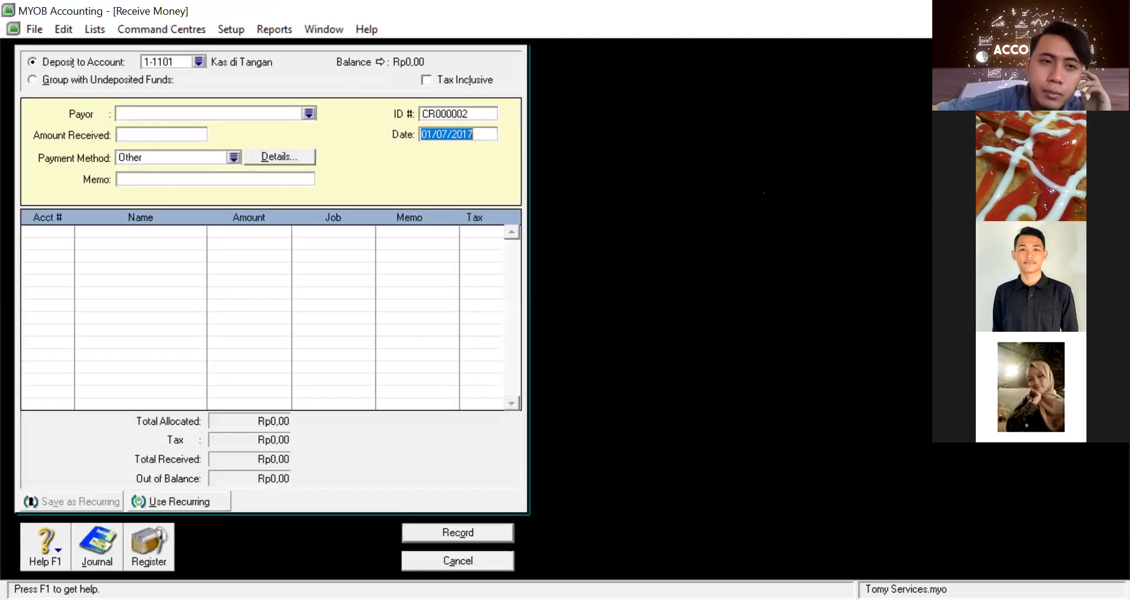
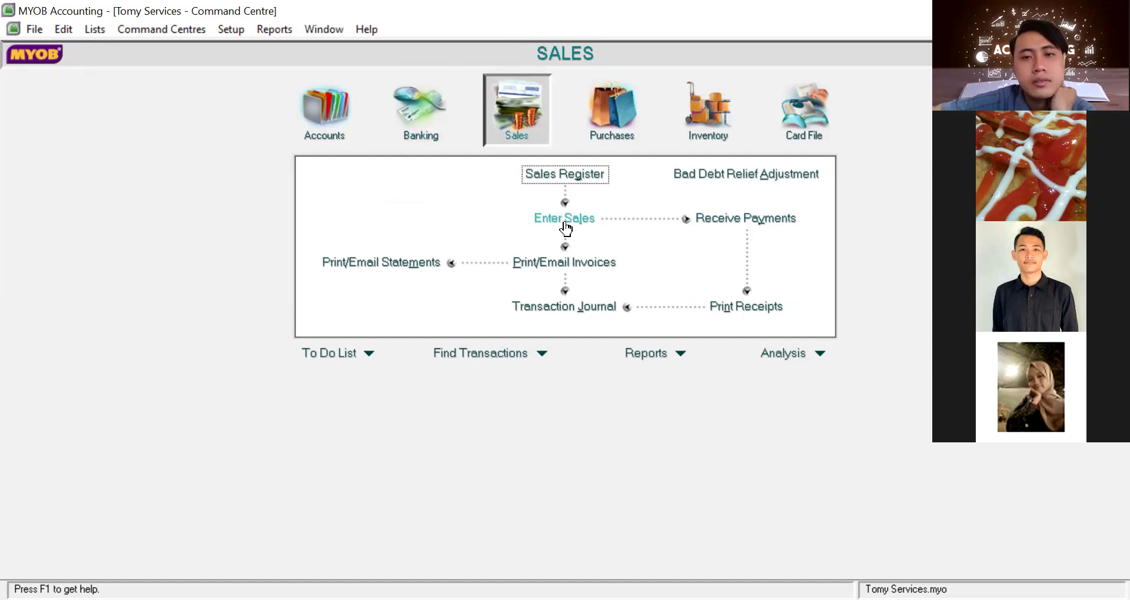
Start a new Service sales invoice with Enter Sales from the Sales command centre
{"action": "left_click", "coordinate": [566, 226]}
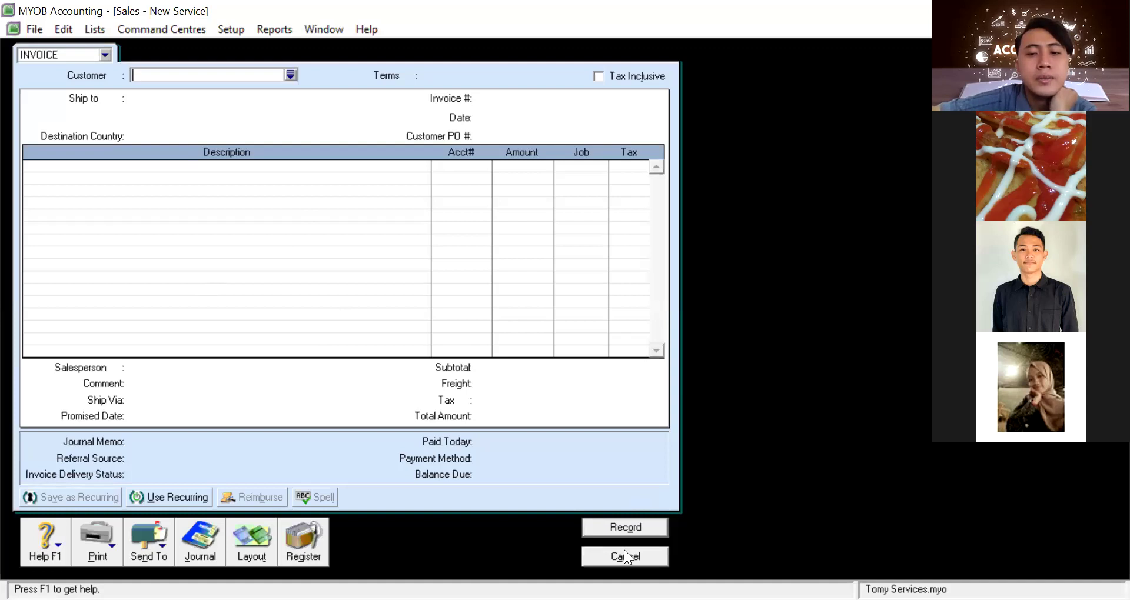
Discard the blank invoice, then view Receive Payments and its empty customer list without recording
{"action": "key", "text": "Escape"}
{"action": "left_click", "coordinate": [747, 219]}
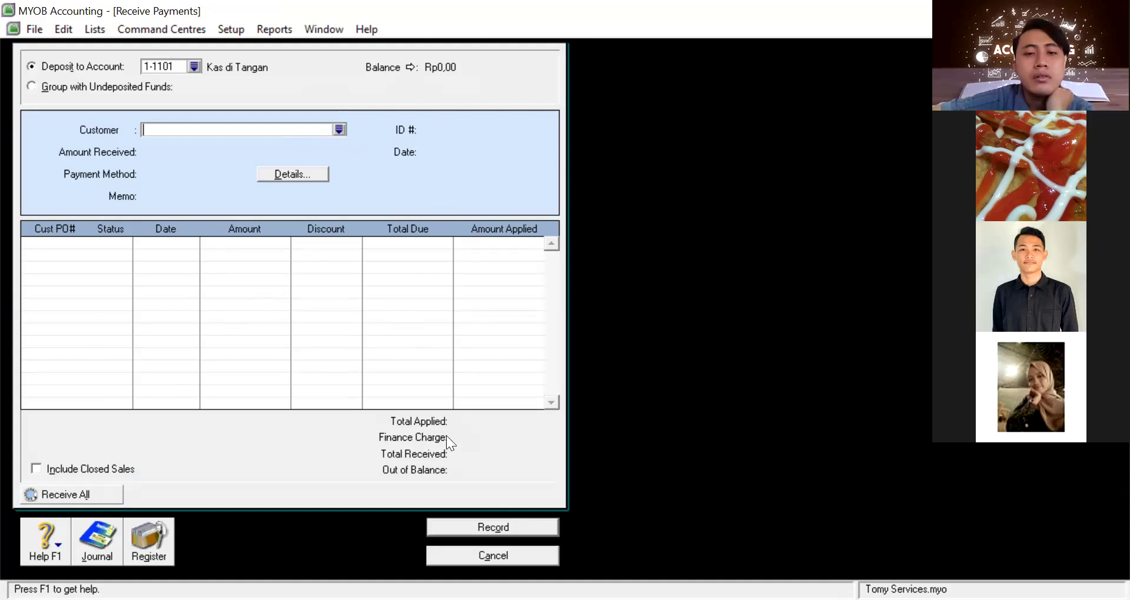
{"action": "key", "text": "Tab"}
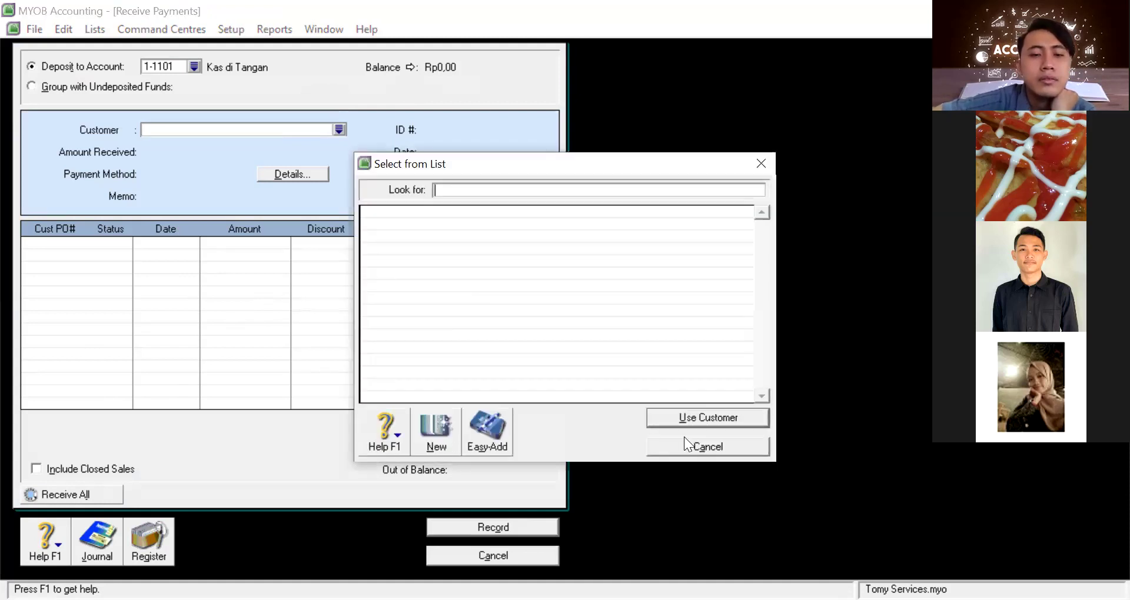
{"action": "key", "text": "Escape"}
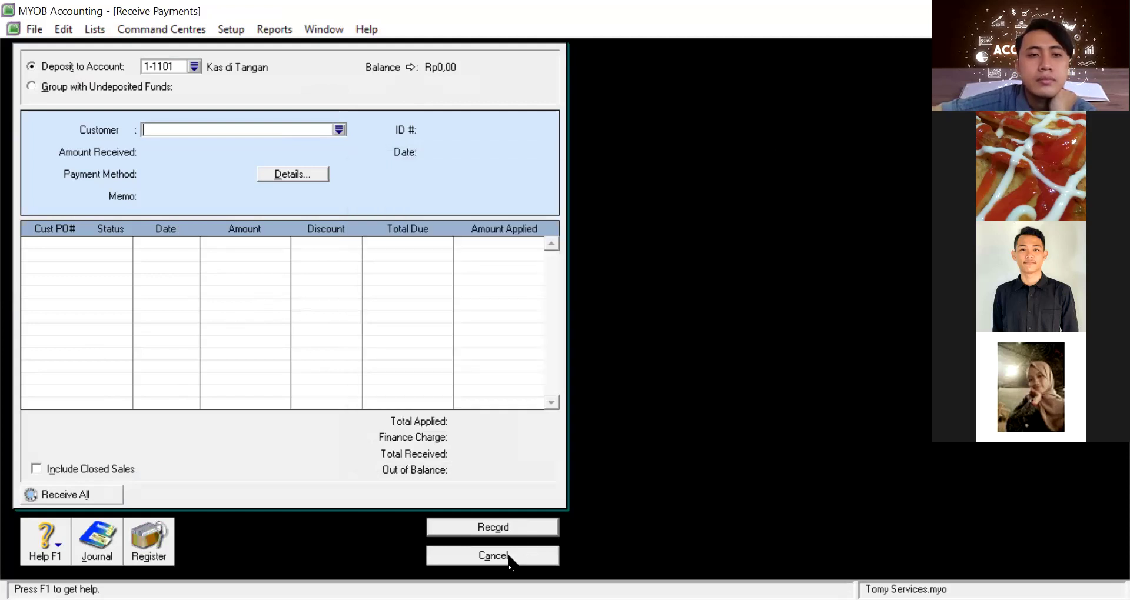
{"action": "left_click", "coordinate": [510, 555]}
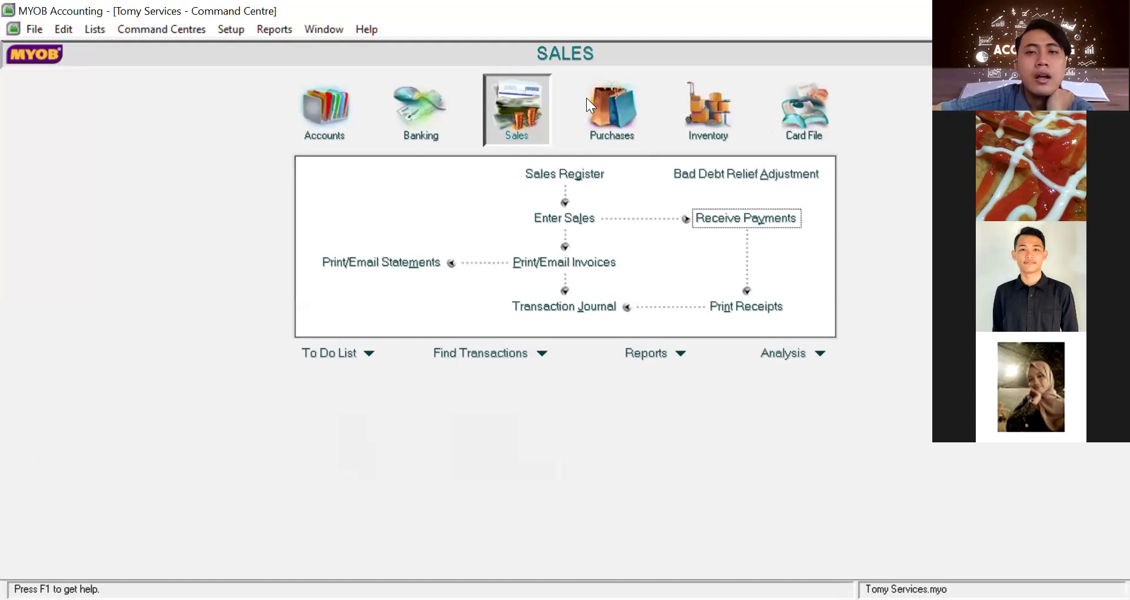
In Purchases, view and cancel Enter Purchases and Pay Bills, then switch to Inventory
{"action": "left_click", "coordinate": [586, 101]}
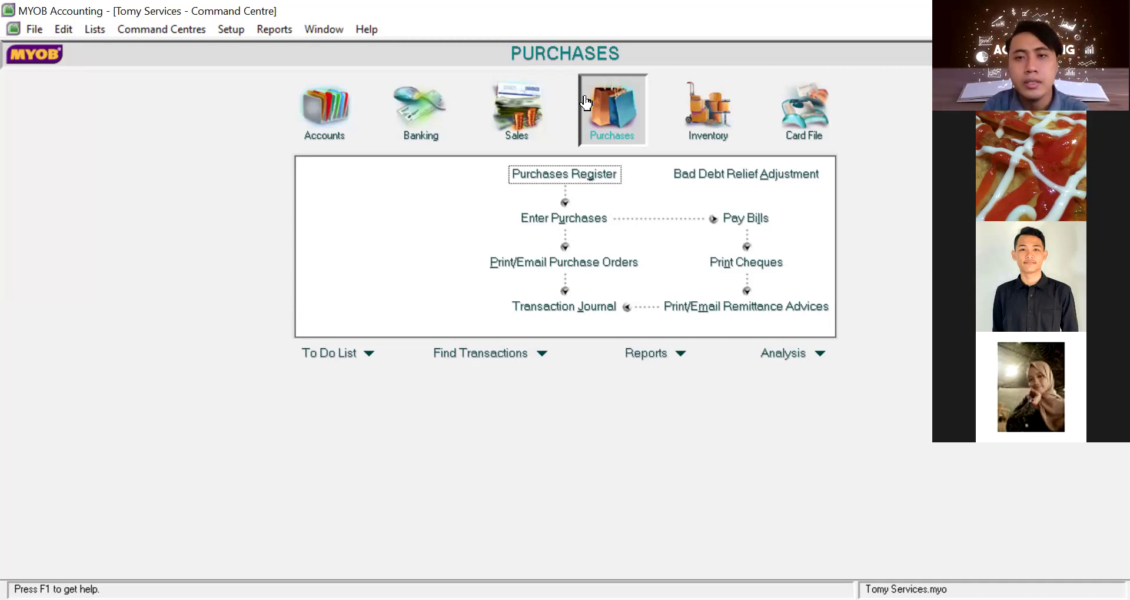
{"action": "left_click", "coordinate": [564, 218]}
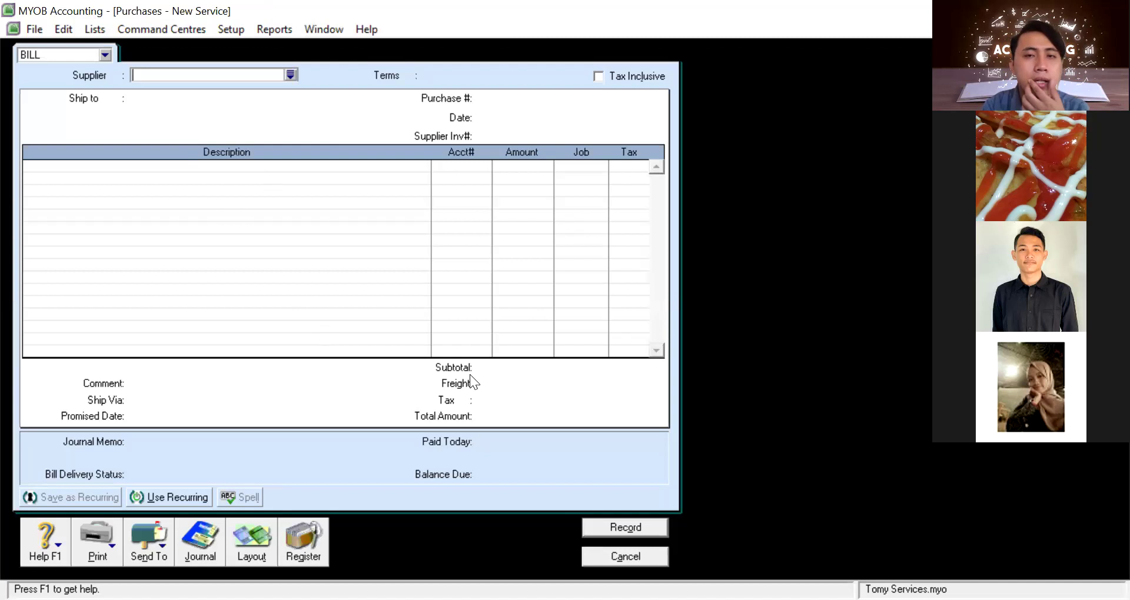
{"action": "left_click", "coordinate": [614, 559]}
{"action": "left_click", "coordinate": [752, 218]}
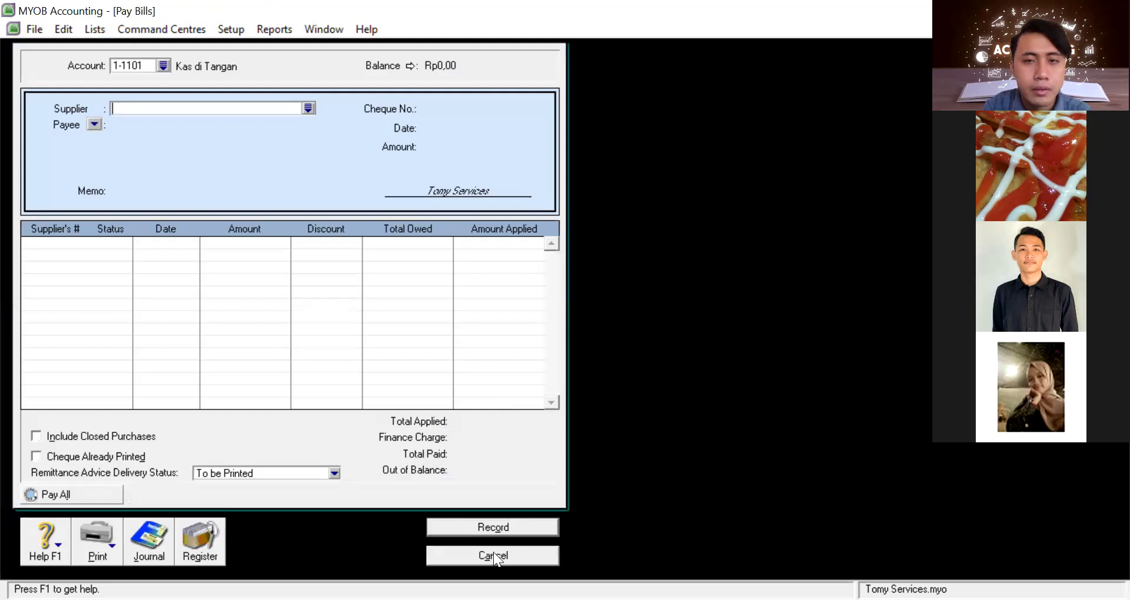
{"action": "left_click", "coordinate": [493, 553]}
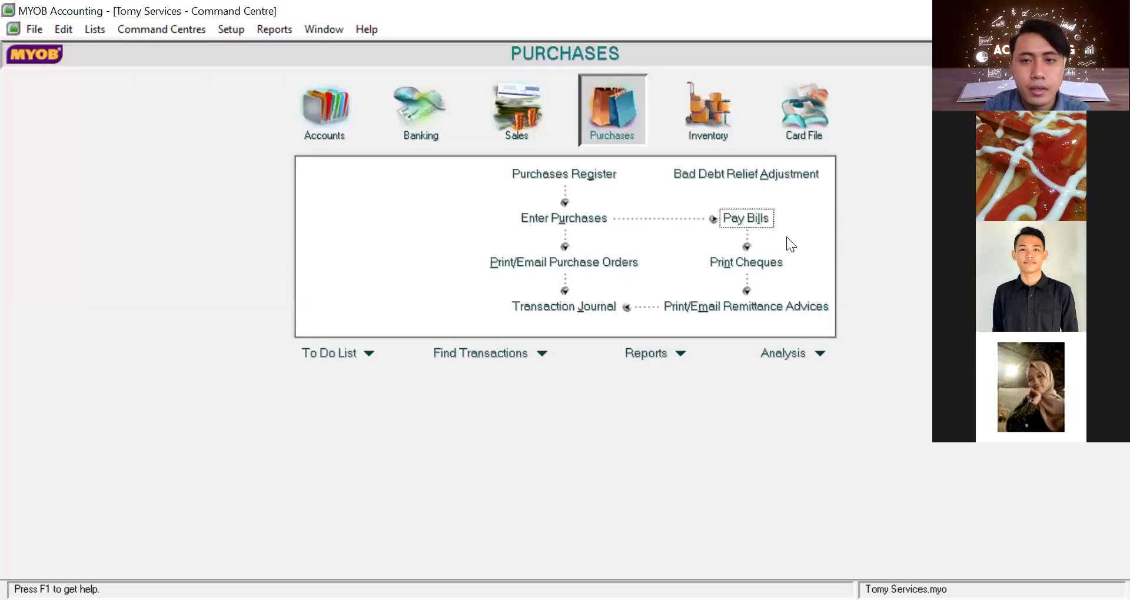
{"action": "left_click", "coordinate": [699, 125]}
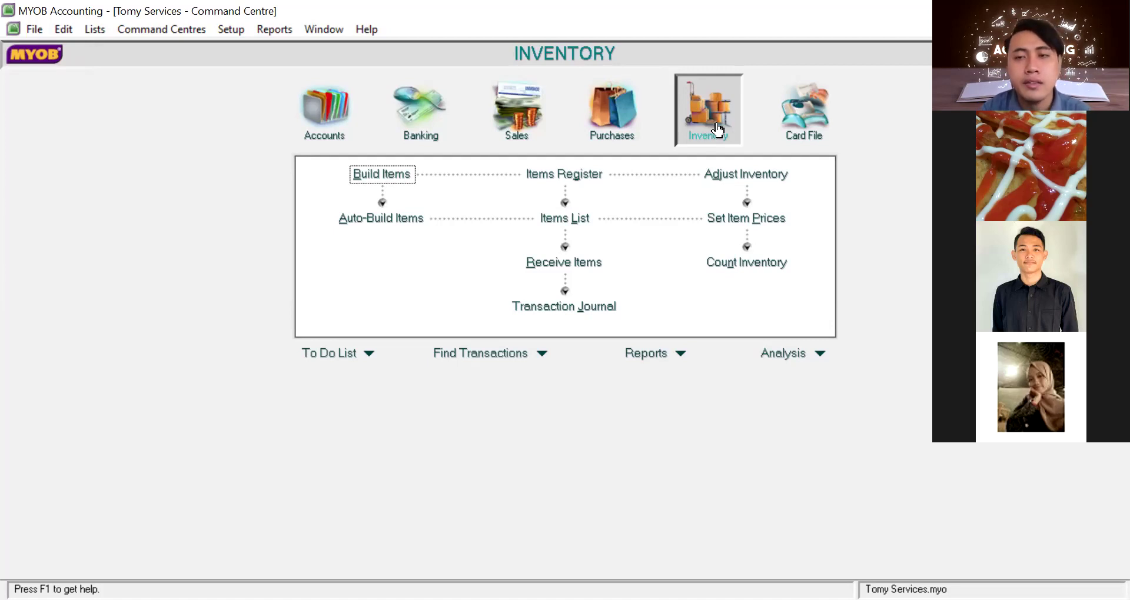
Open the Card File Cards List, view the single Personal card's profile, and close it
{"action": "left_click", "coordinate": [786, 126]}
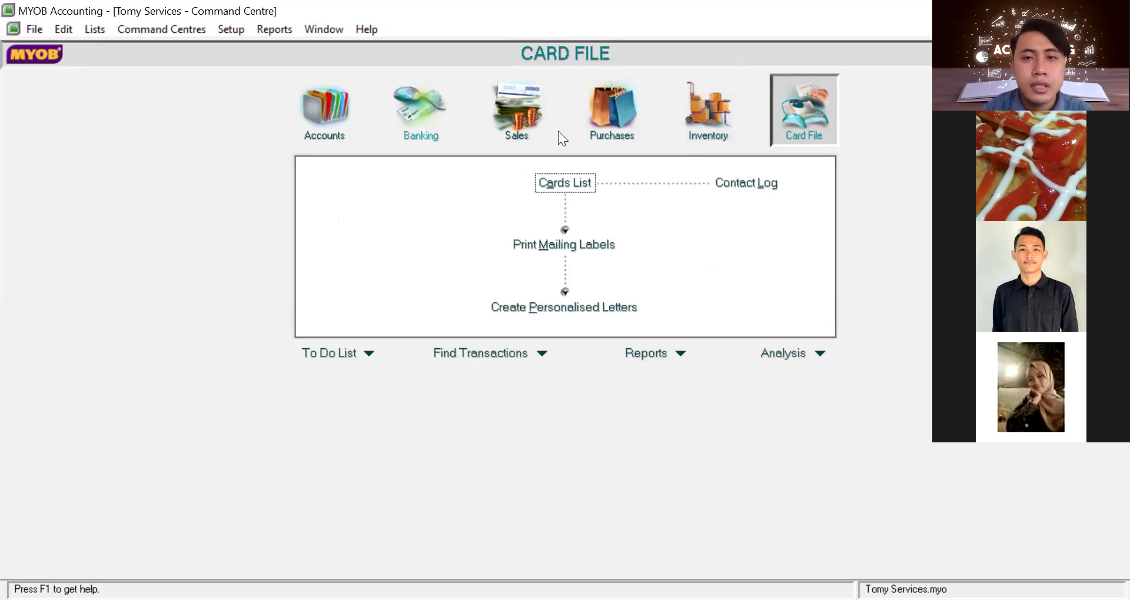
{"action": "left_click", "coordinate": [565, 182]}
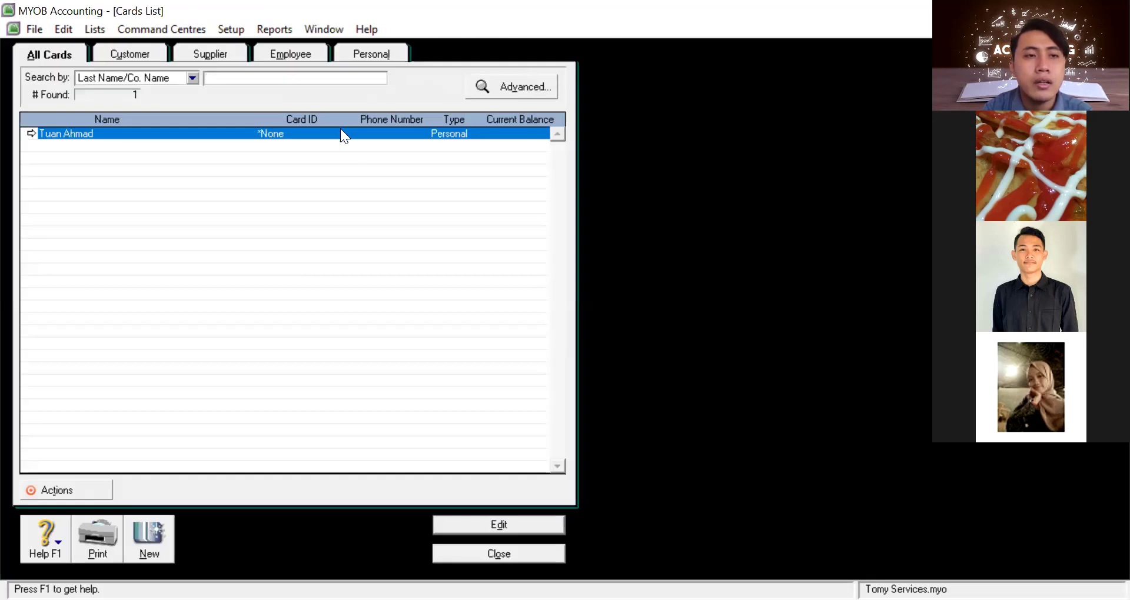
{"action": "double_click", "coordinate": [340, 130]}
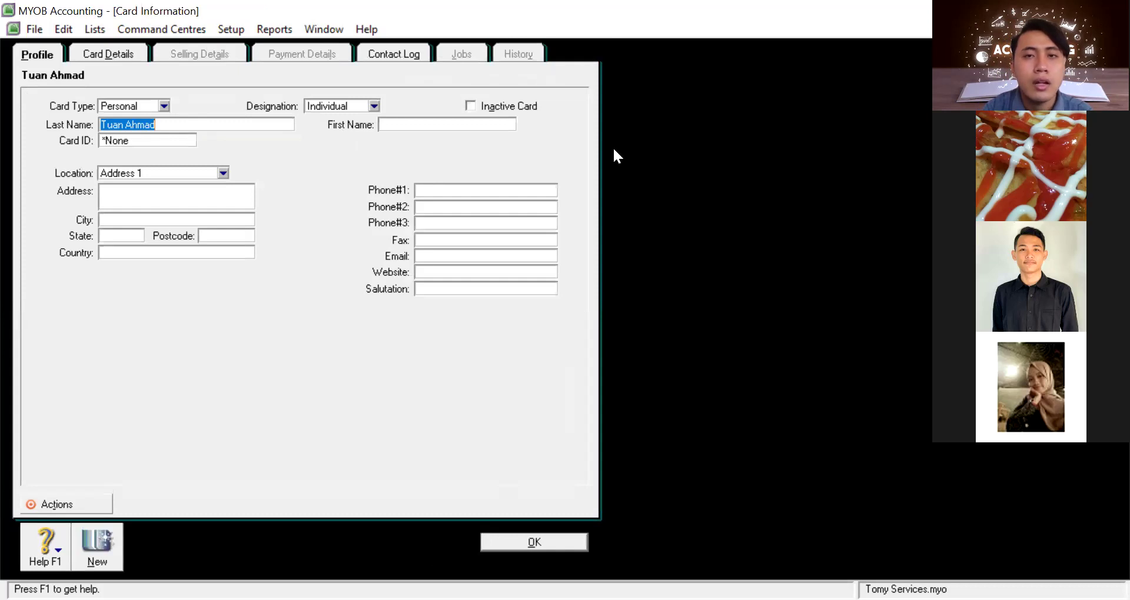
{"action": "left_click", "coordinate": [545, 534]}
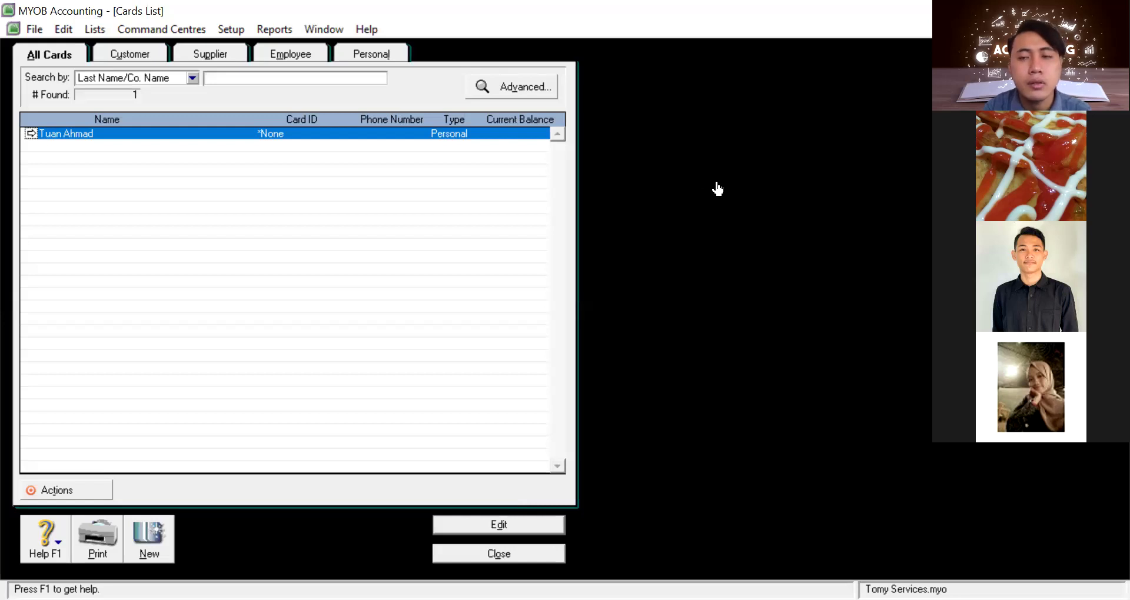
{"action": "key", "text": "Escape"}
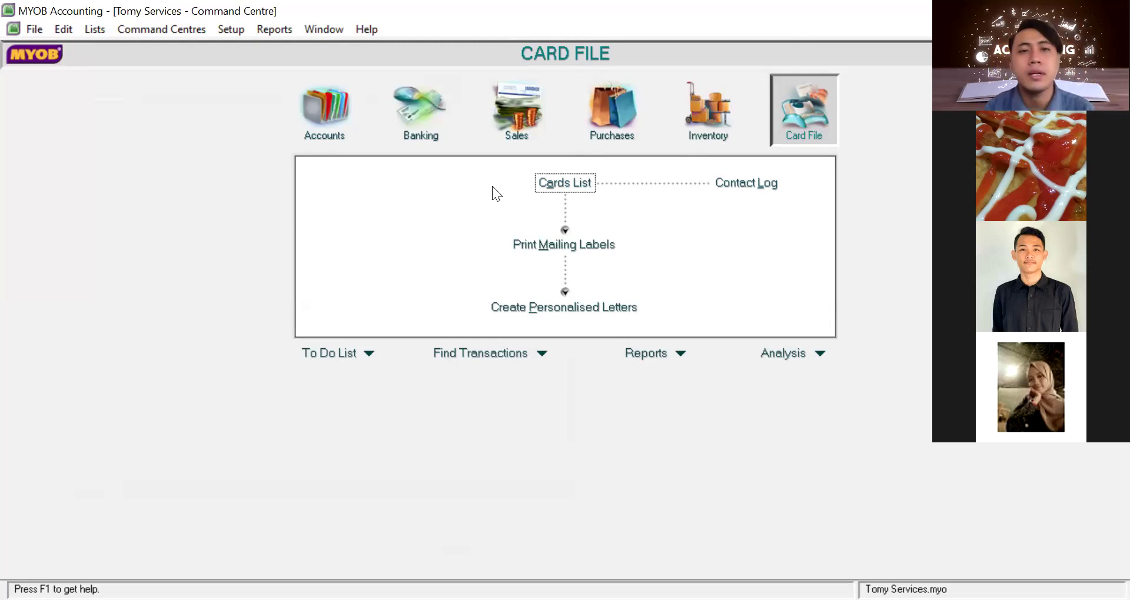
{"action": "left_click", "coordinate": [374, 31]}
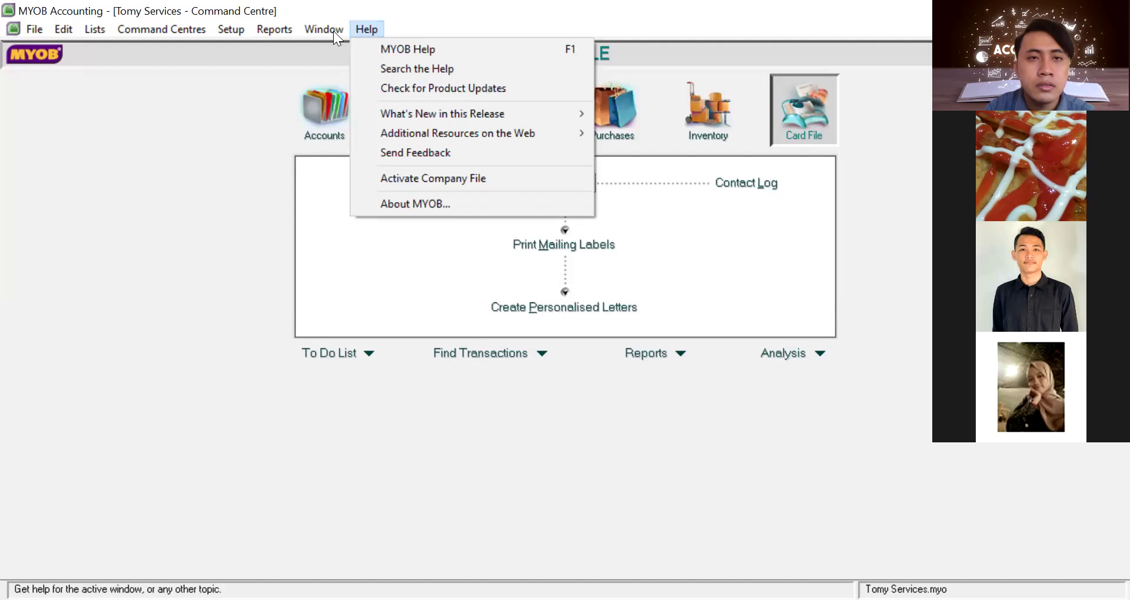
{"action": "mouse_move", "coordinate": [47, 25]}
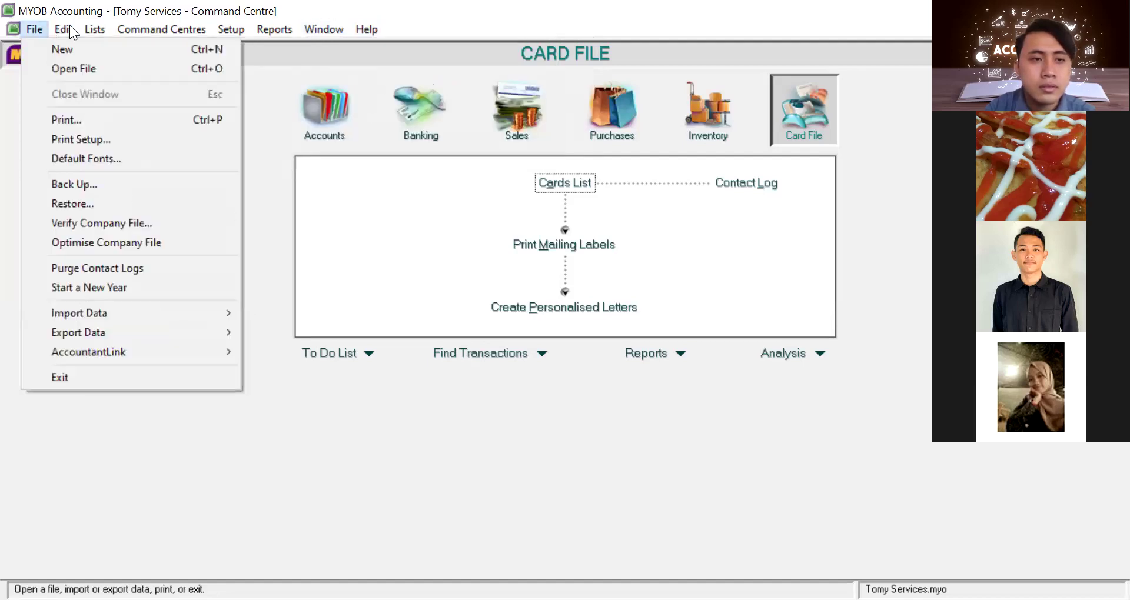
{"action": "mouse_move", "coordinate": [99, 32]}
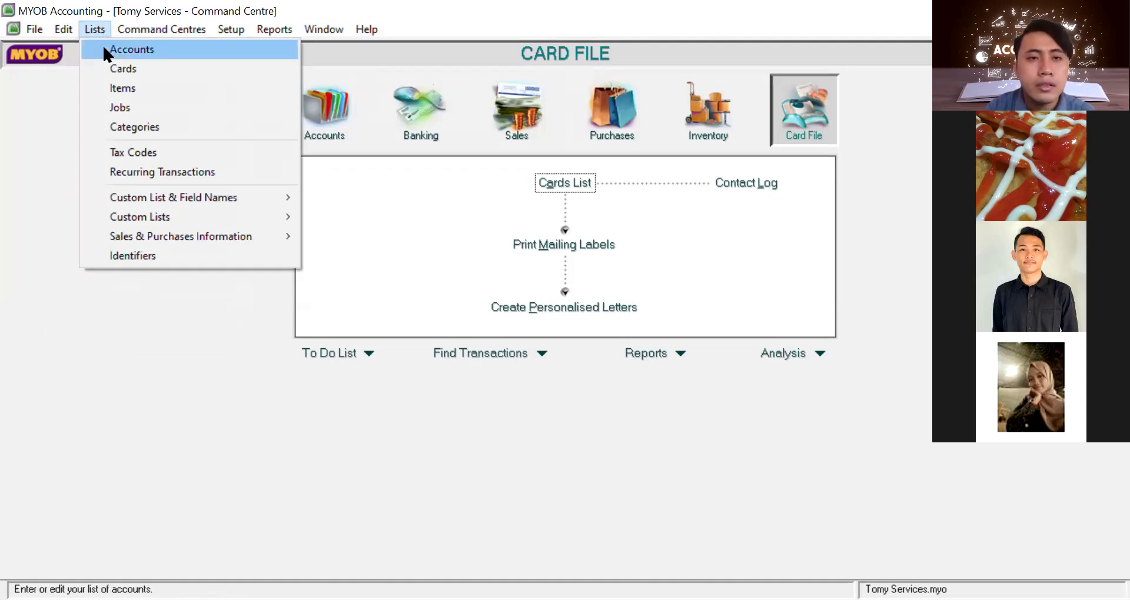
{"action": "left_click", "coordinate": [104, 49]}
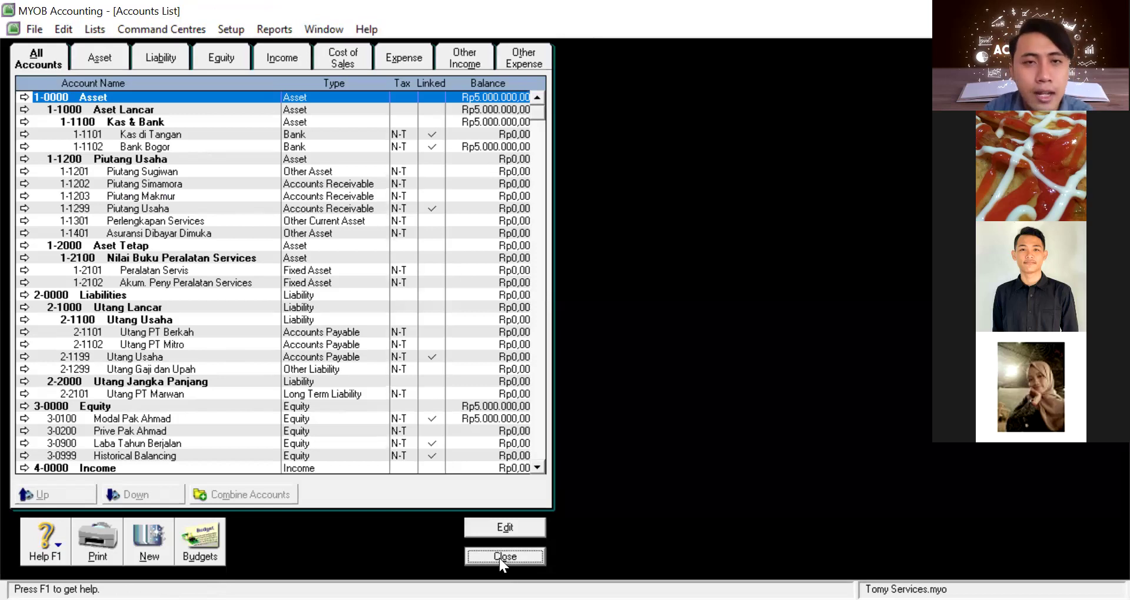
{"action": "left_click", "coordinate": [499, 556]}
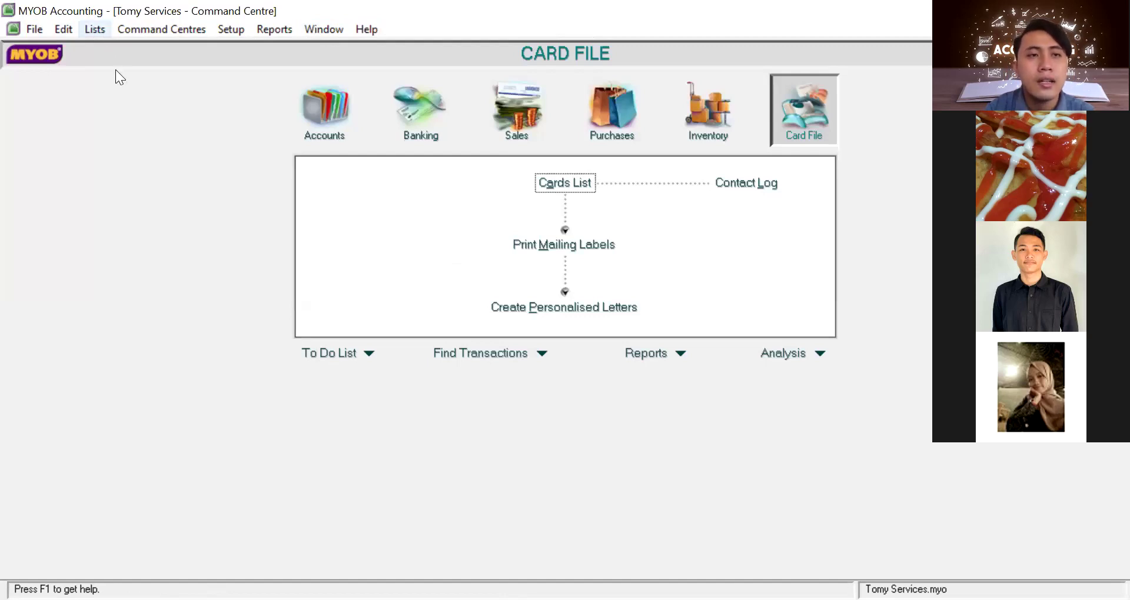
{"action": "key", "text": "alt+l"}
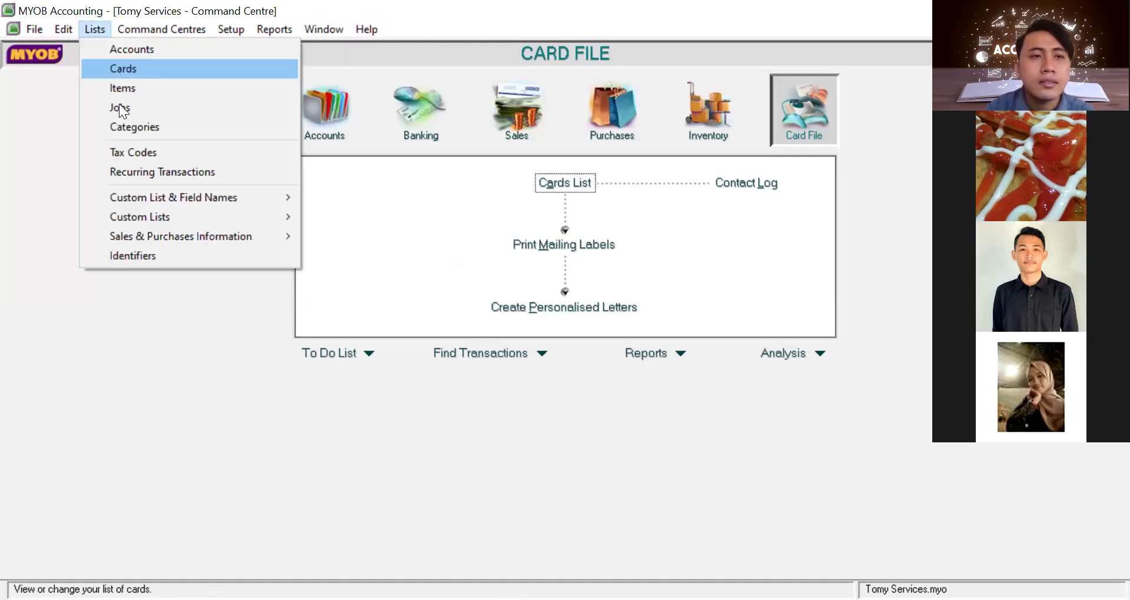
{"action": "key", "text": "Return"}
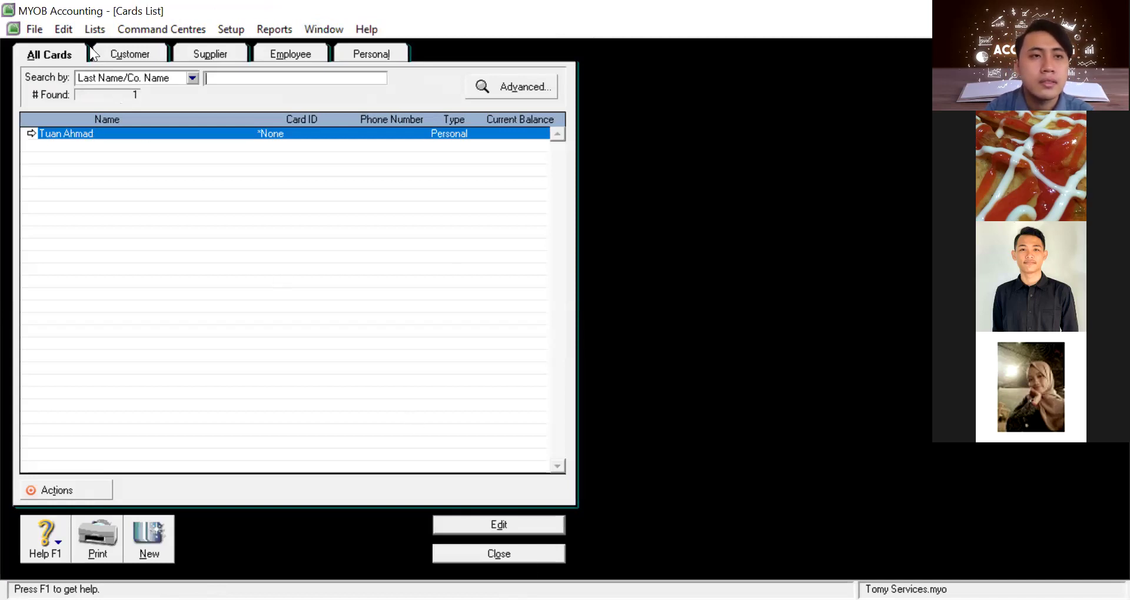
{"action": "key", "text": "Escape"}
{"action": "left_click", "coordinate": [92, 29]}
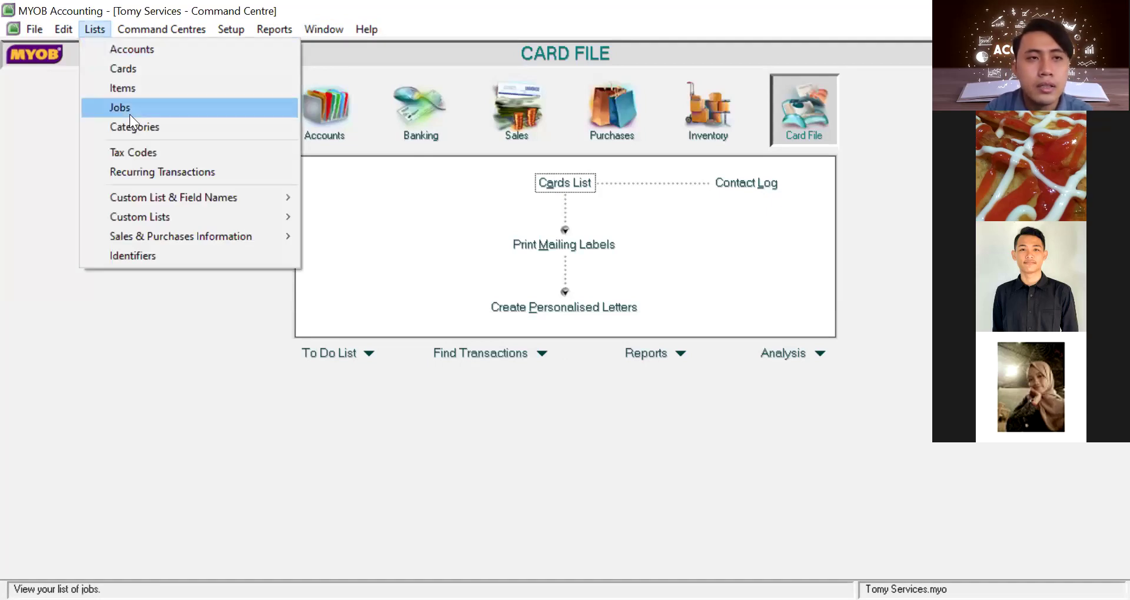
{"action": "left_click", "coordinate": [129, 114]}
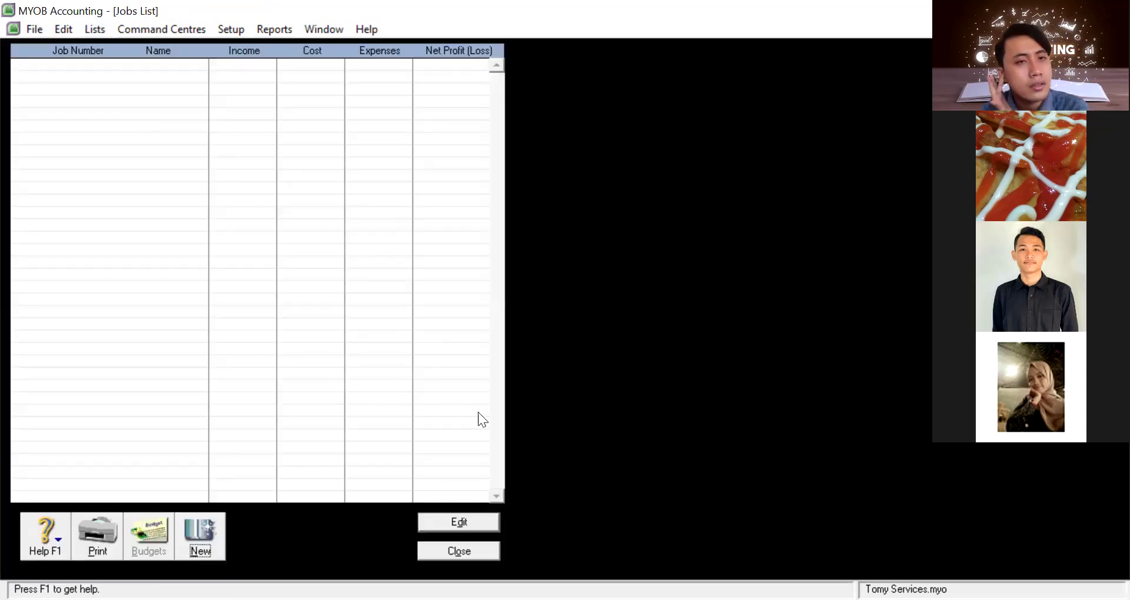
{"action": "left_click", "coordinate": [471, 550]}
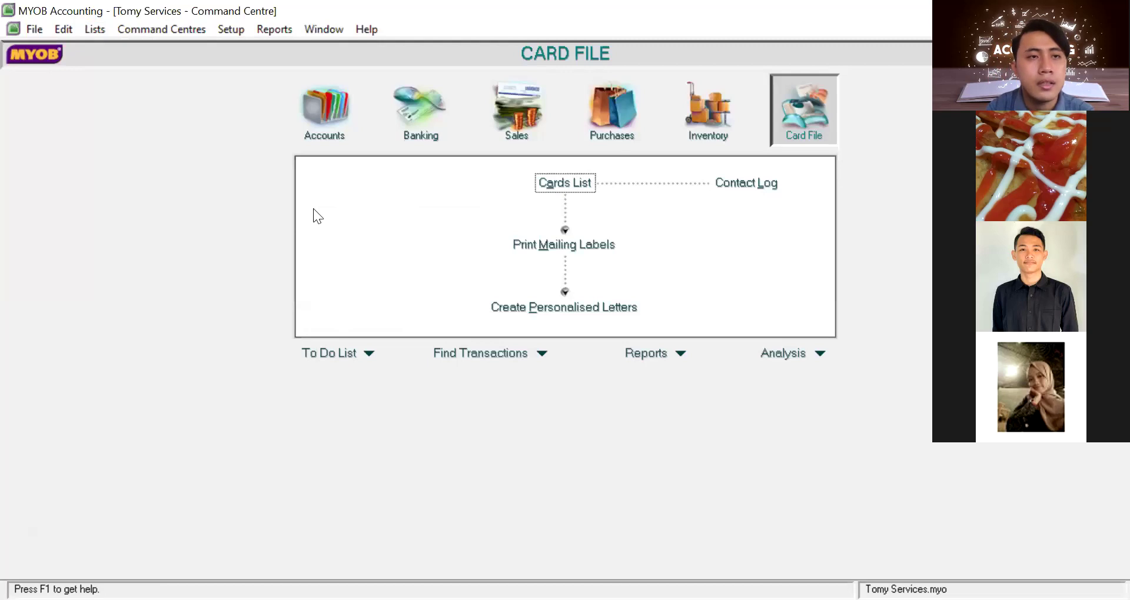
{"action": "left_click", "coordinate": [94, 28]}
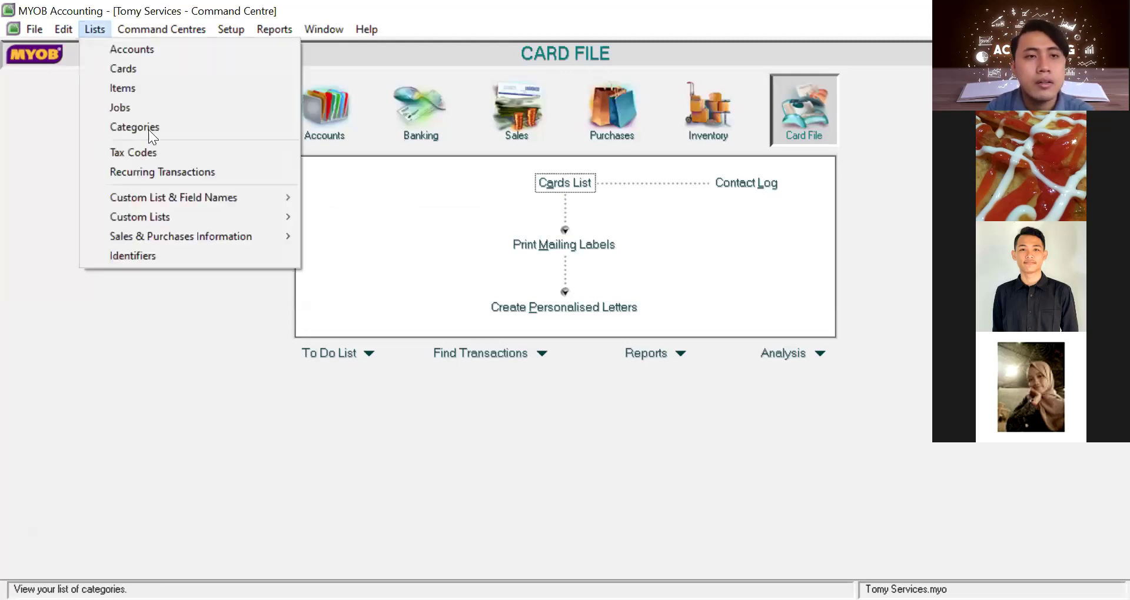
{"action": "left_click", "coordinate": [149, 130]}
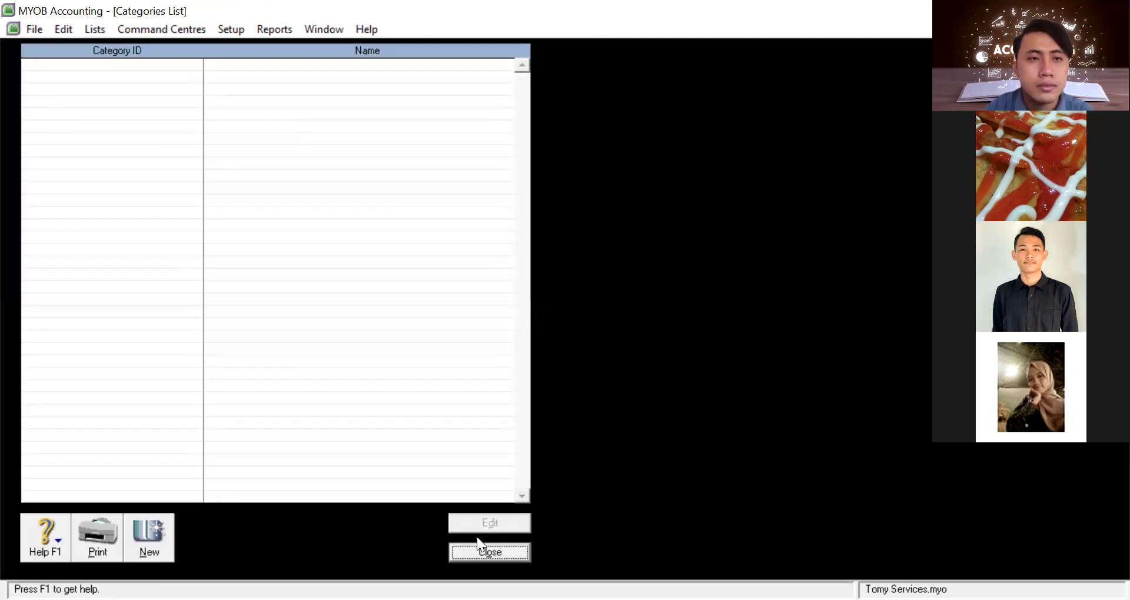
{"action": "left_click", "coordinate": [493, 553]}
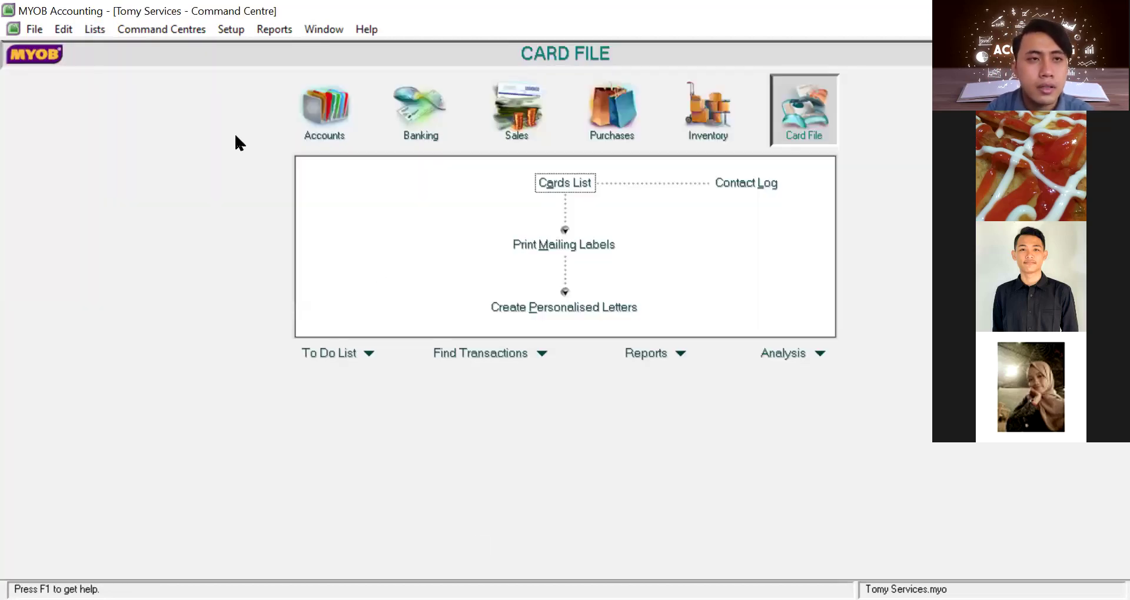
{"action": "left_click", "coordinate": [96, 30]}
{"action": "key", "text": "Right"}
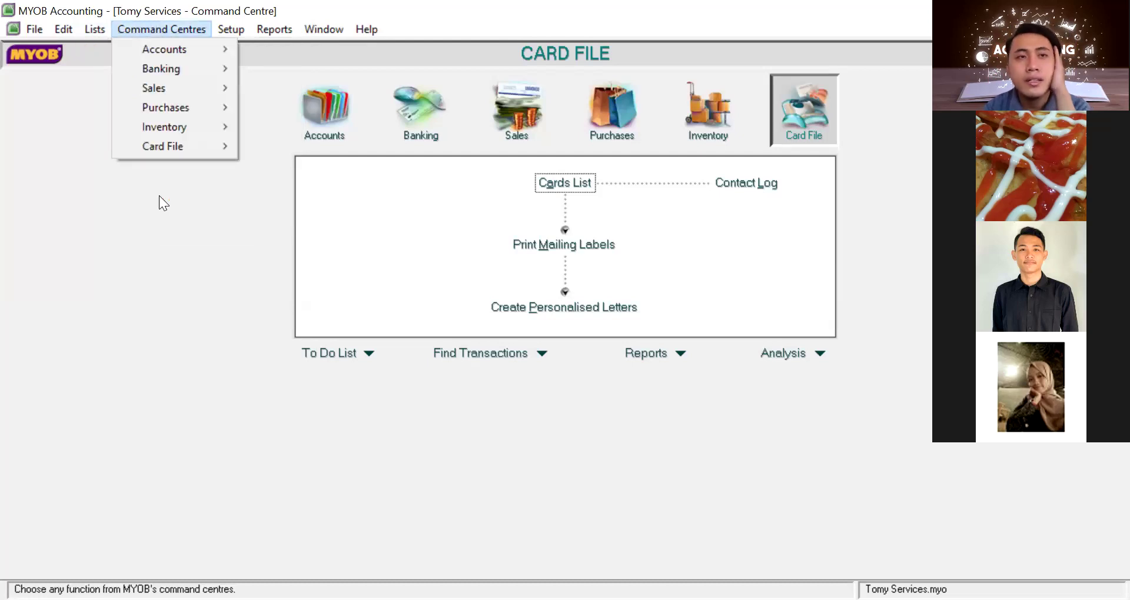
{"action": "left_click", "coordinate": [162, 41]}
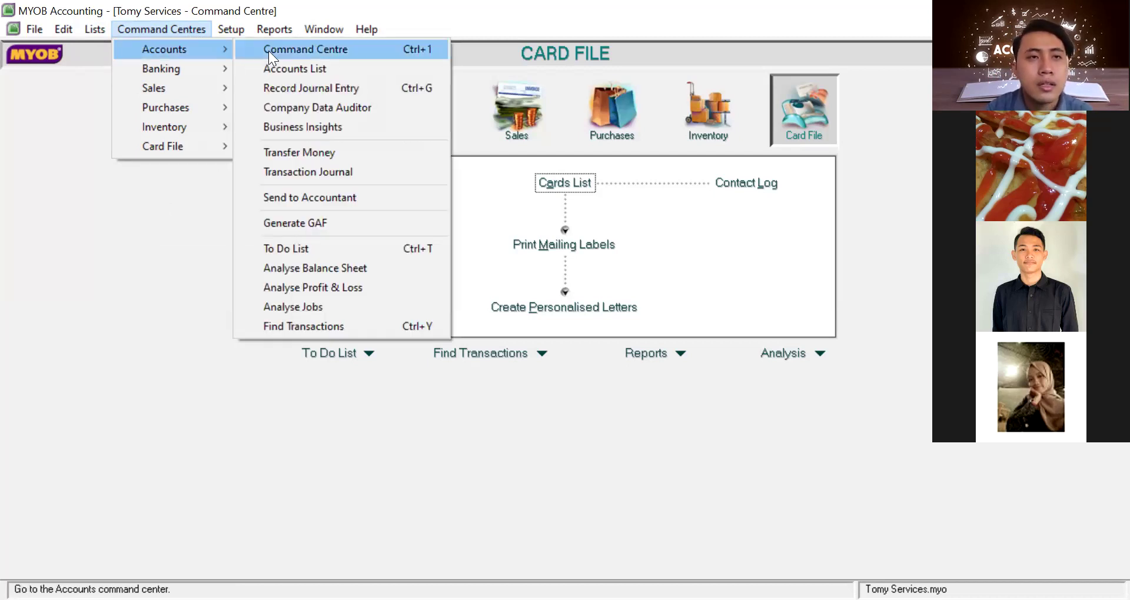
{"action": "left_click", "coordinate": [269, 93]}
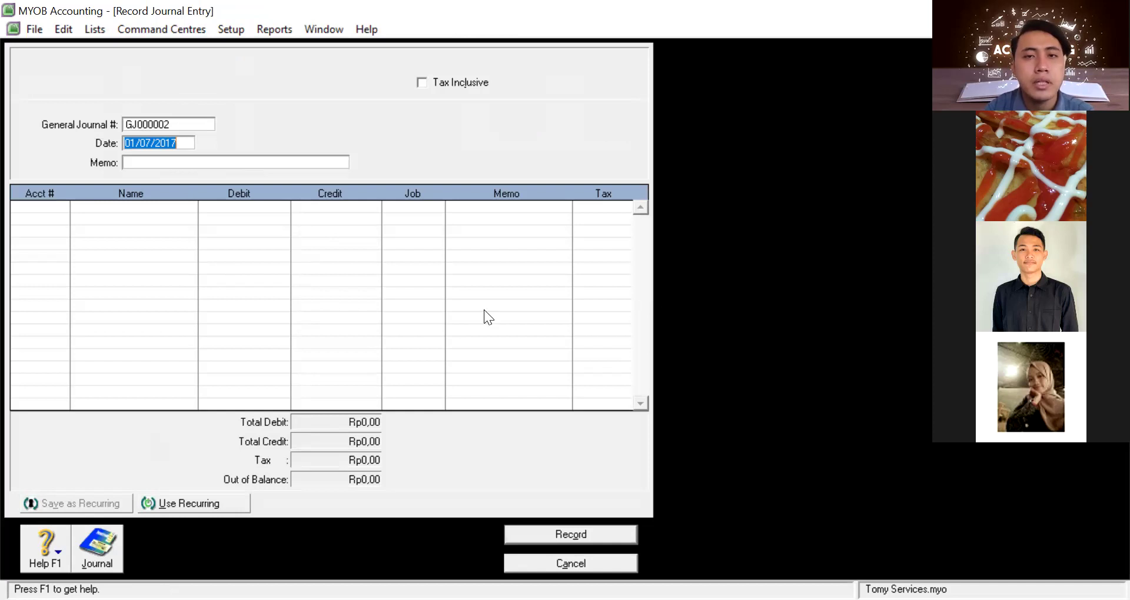
{"action": "key", "text": "Escape"}
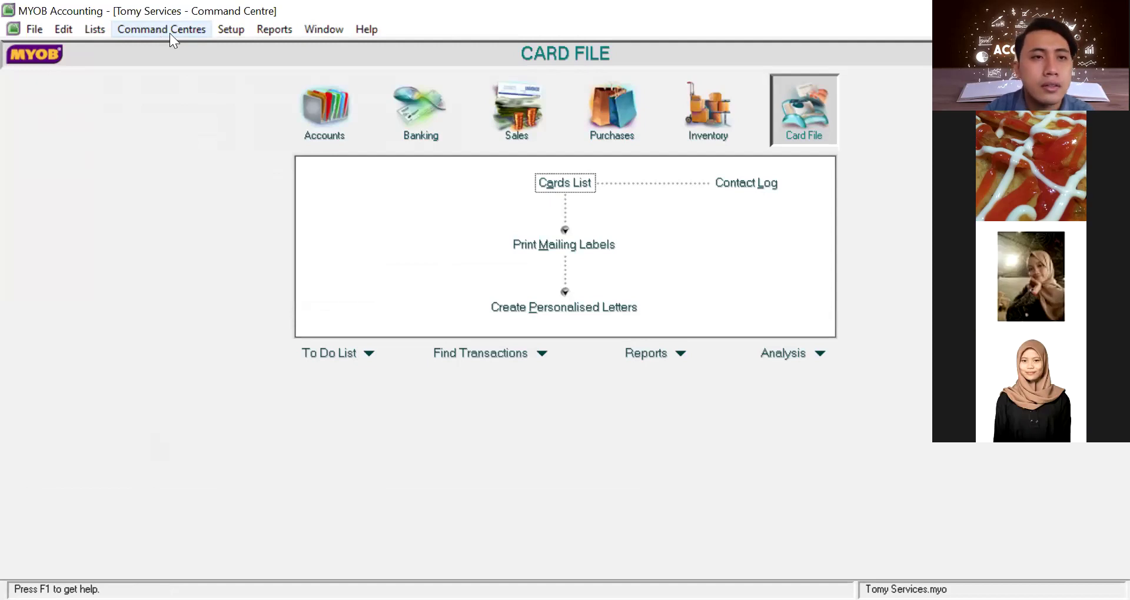
{"action": "left_click", "coordinate": [172, 34]}
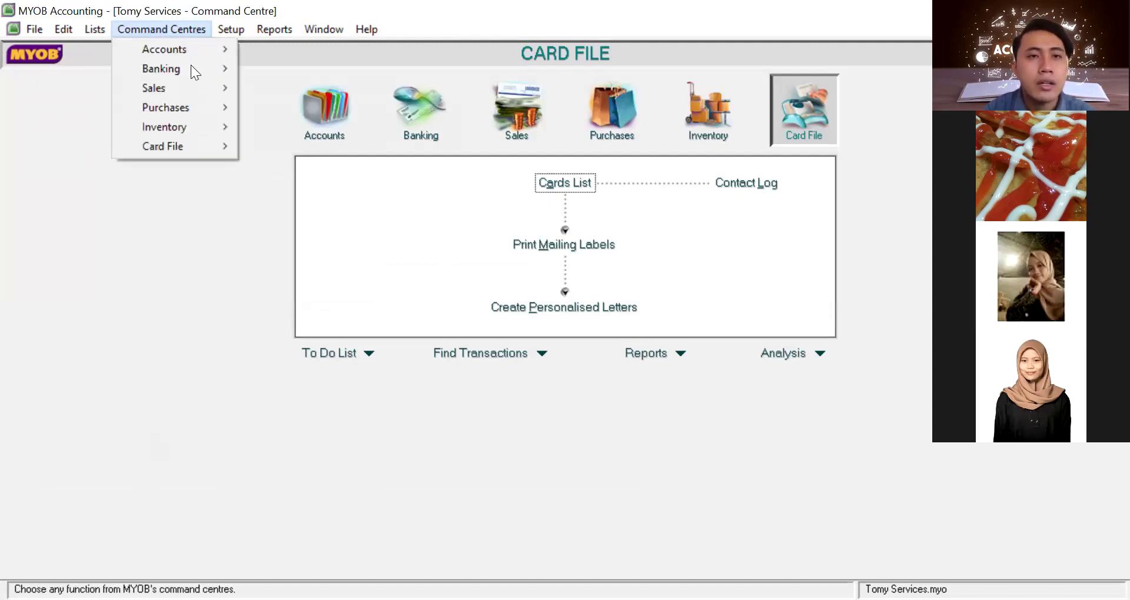
{"action": "mouse_move", "coordinate": [191, 69]}
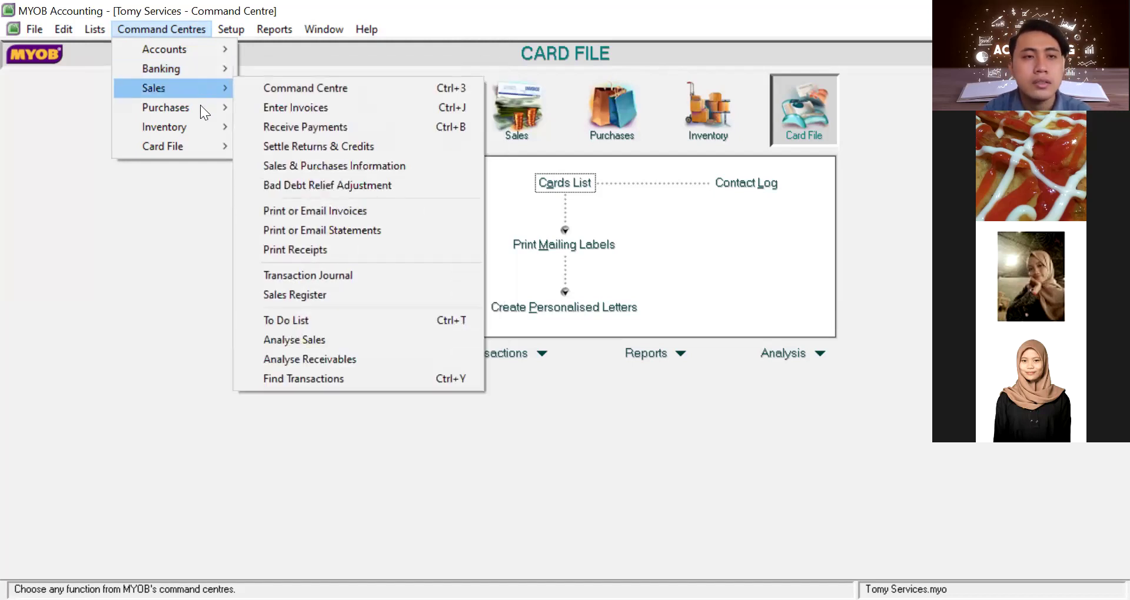
{"action": "mouse_move", "coordinate": [200, 105]}
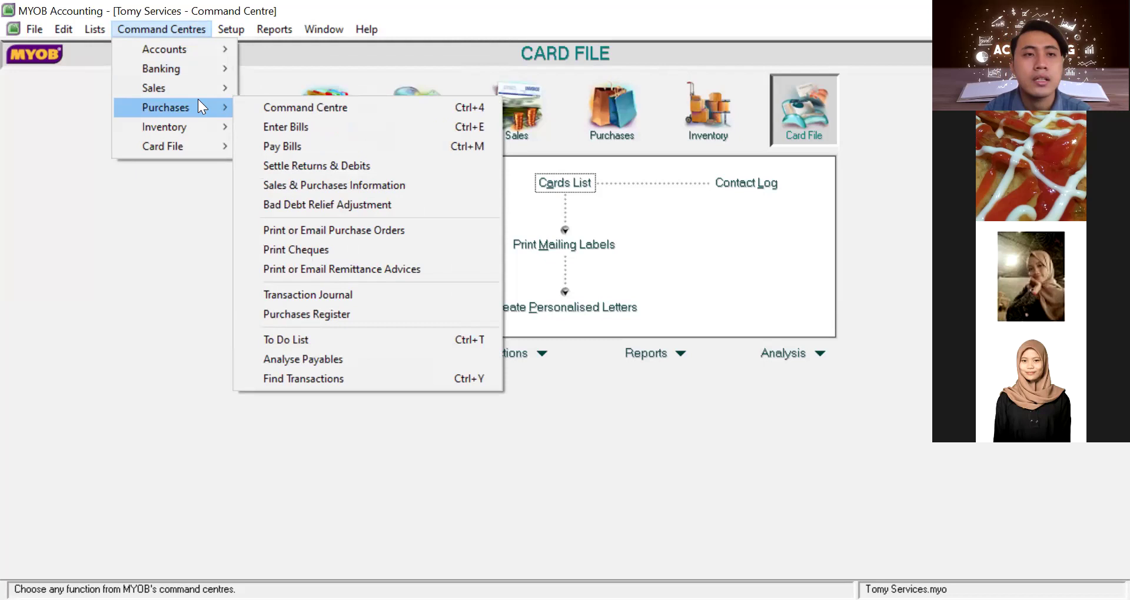
{"action": "mouse_move", "coordinate": [200, 129]}
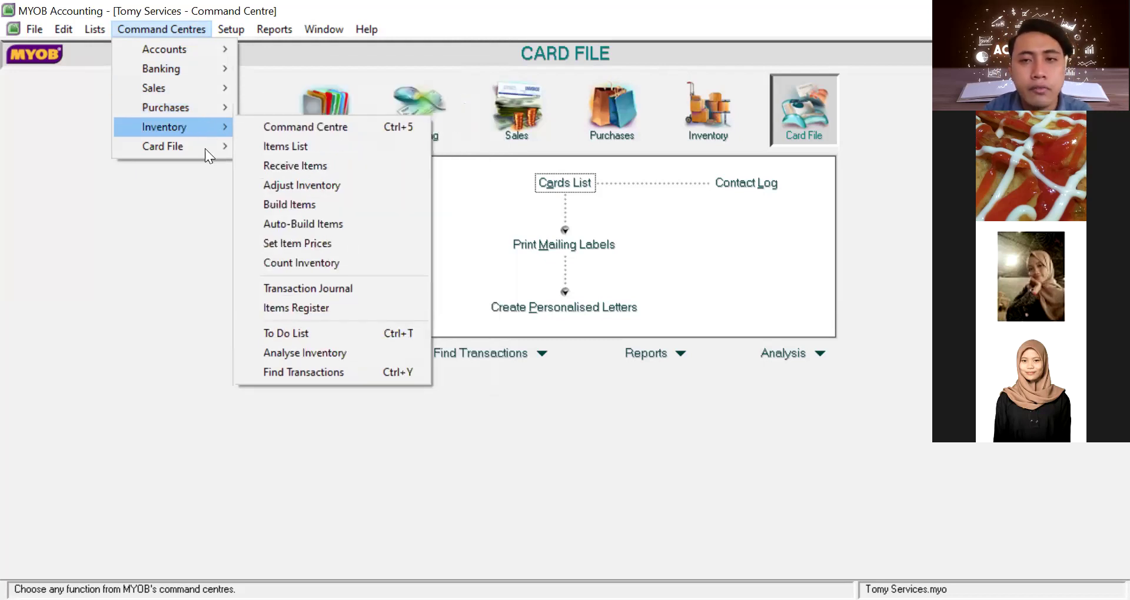
{"action": "mouse_move", "coordinate": [205, 148]}
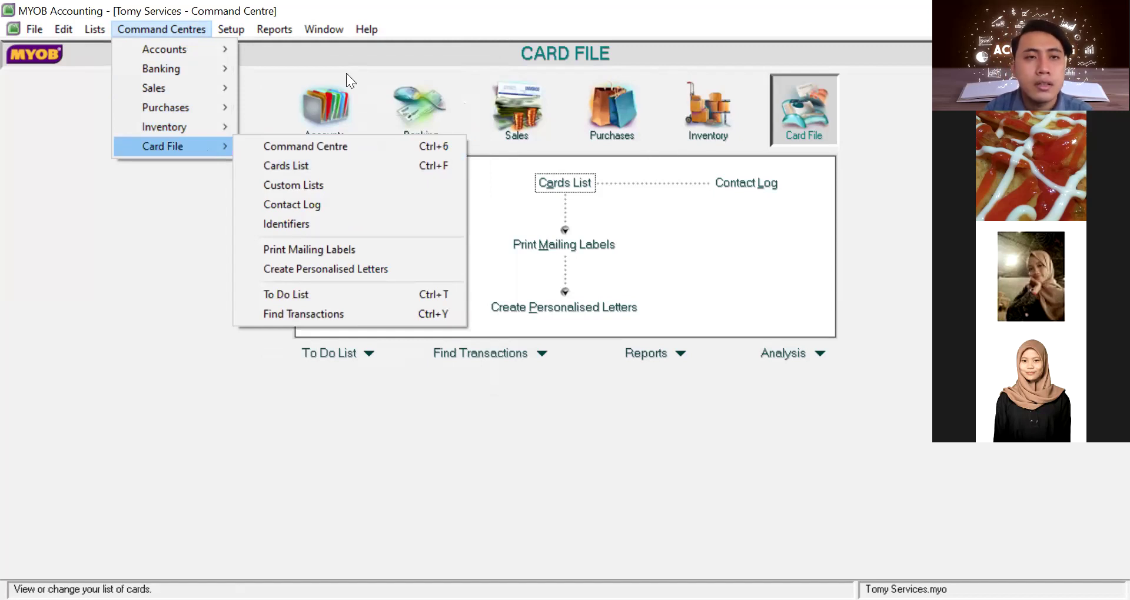
{"action": "mouse_move", "coordinate": [230, 30]}
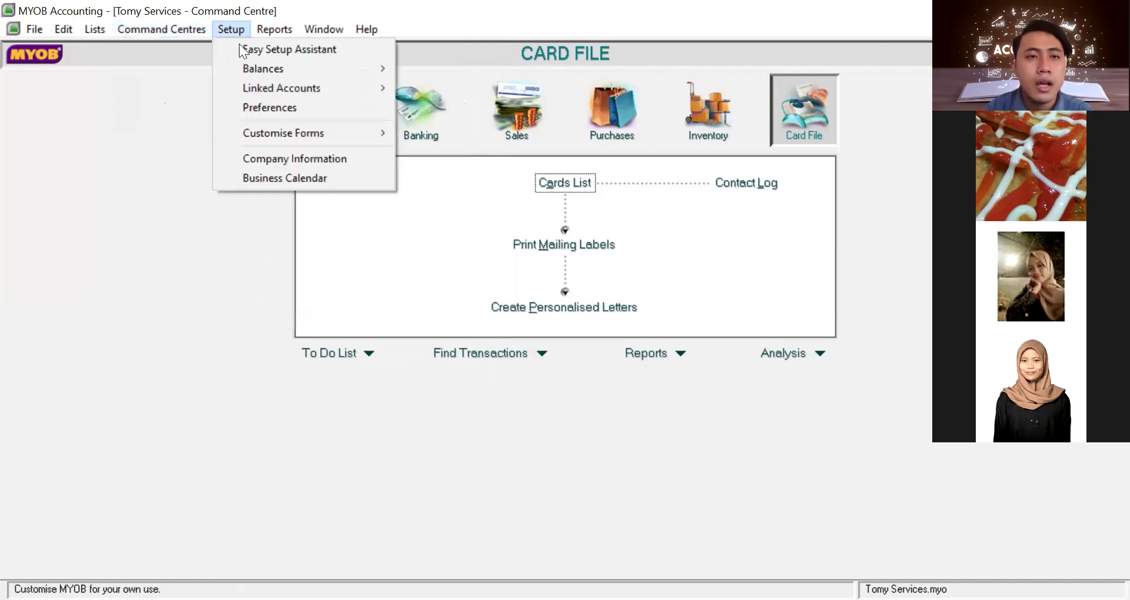
In Preferences, include currency symbols in both reports and forms
{"action": "left_click", "coordinate": [260, 108]}
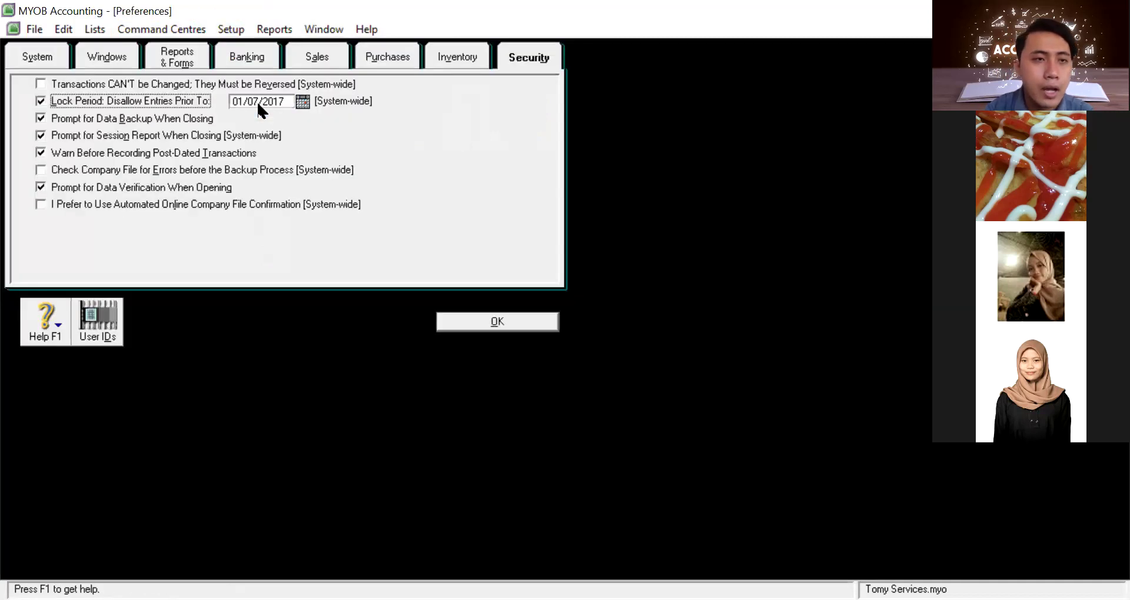
{"action": "left_click", "coordinate": [37, 61]}
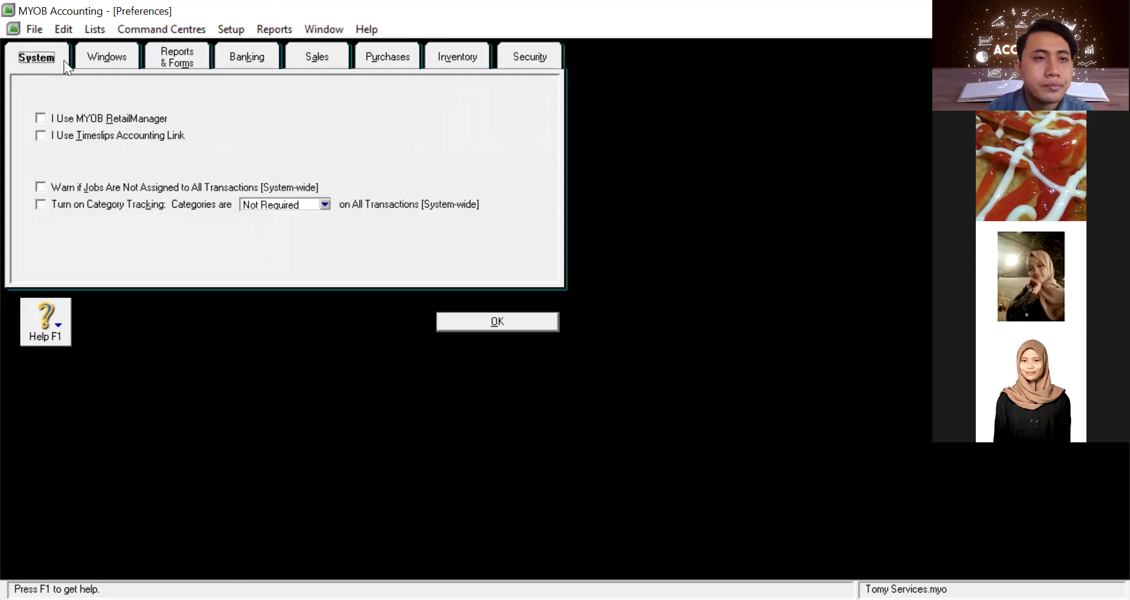
{"action": "left_click", "coordinate": [98, 56]}
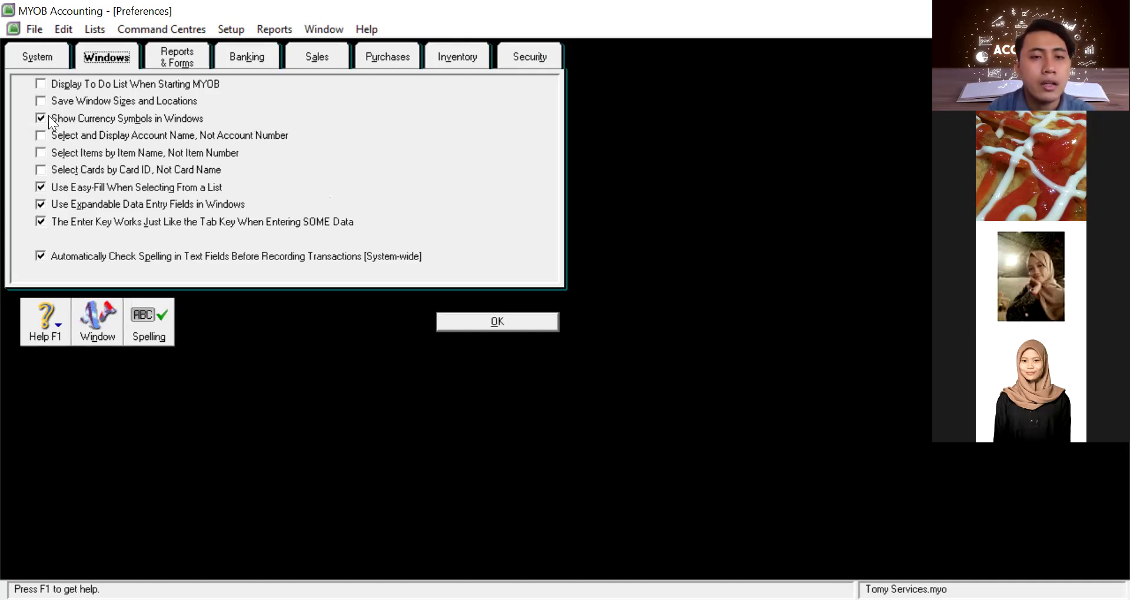
{"action": "left_click", "coordinate": [184, 53]}
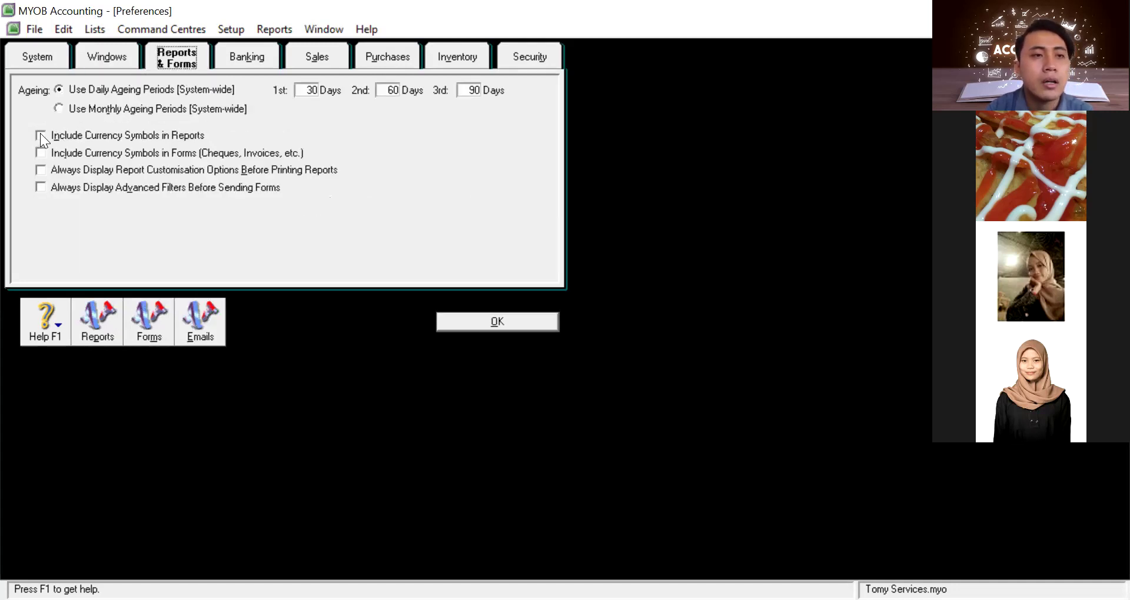
{"action": "left_click", "coordinate": [40, 134]}
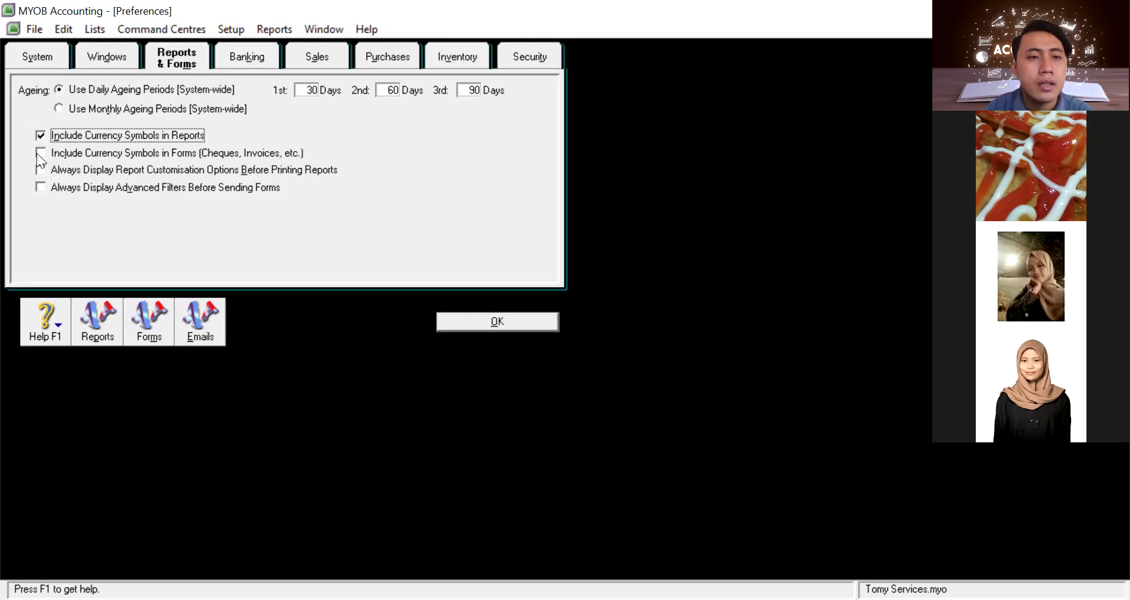
{"action": "left_click", "coordinate": [38, 153]}
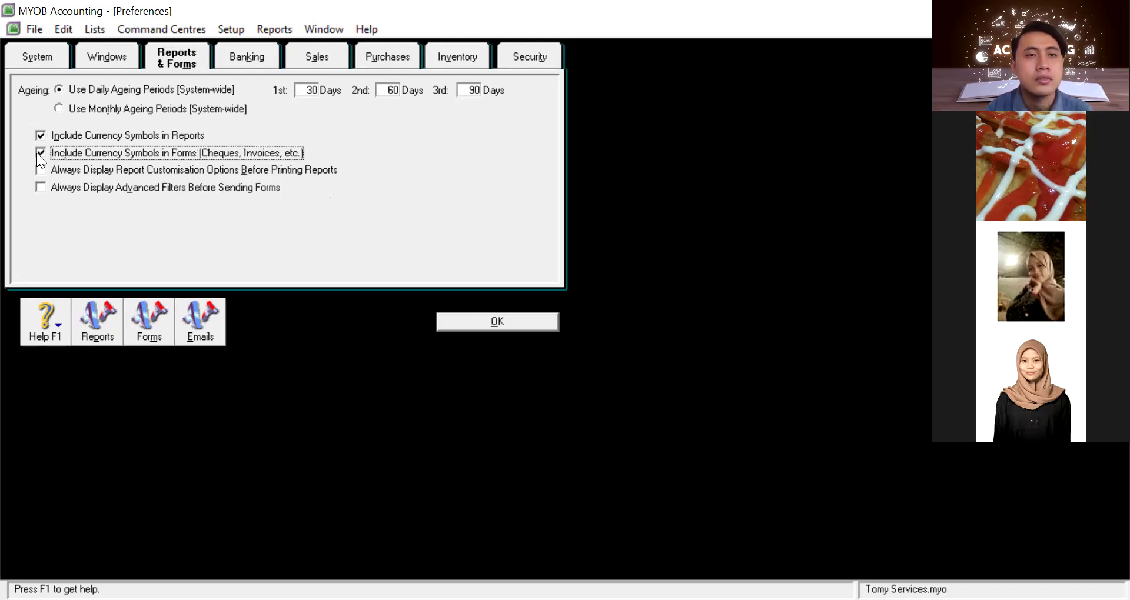
Review the Banking, Sales, Purchases and Security tabs, keep the 01/07/2017 lock period, and save
{"action": "left_click", "coordinate": [256, 61]}
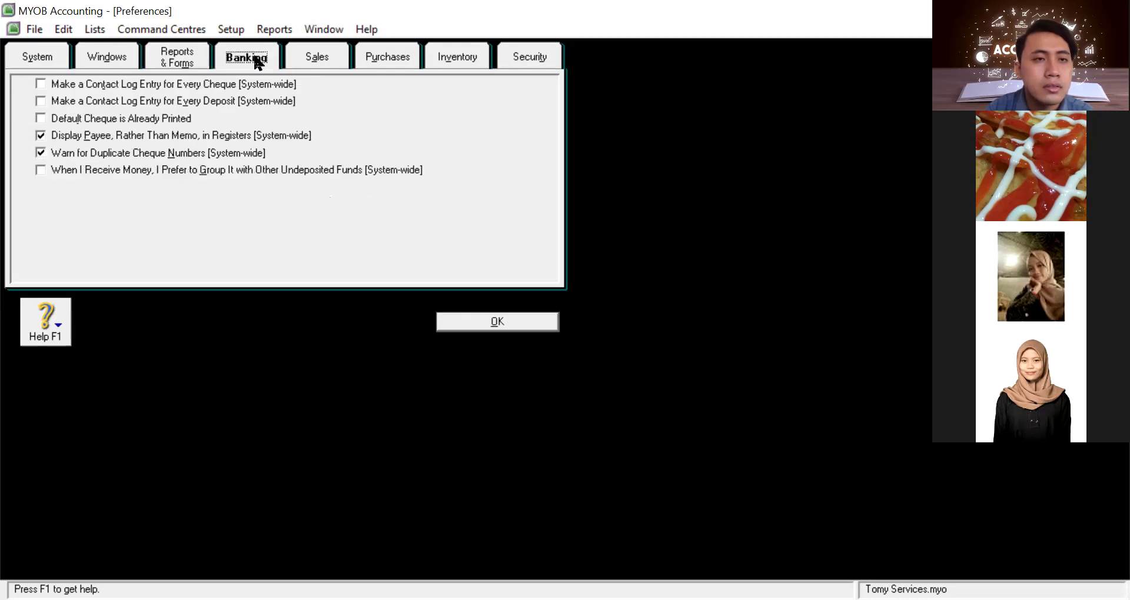
{"action": "left_click", "coordinate": [333, 58]}
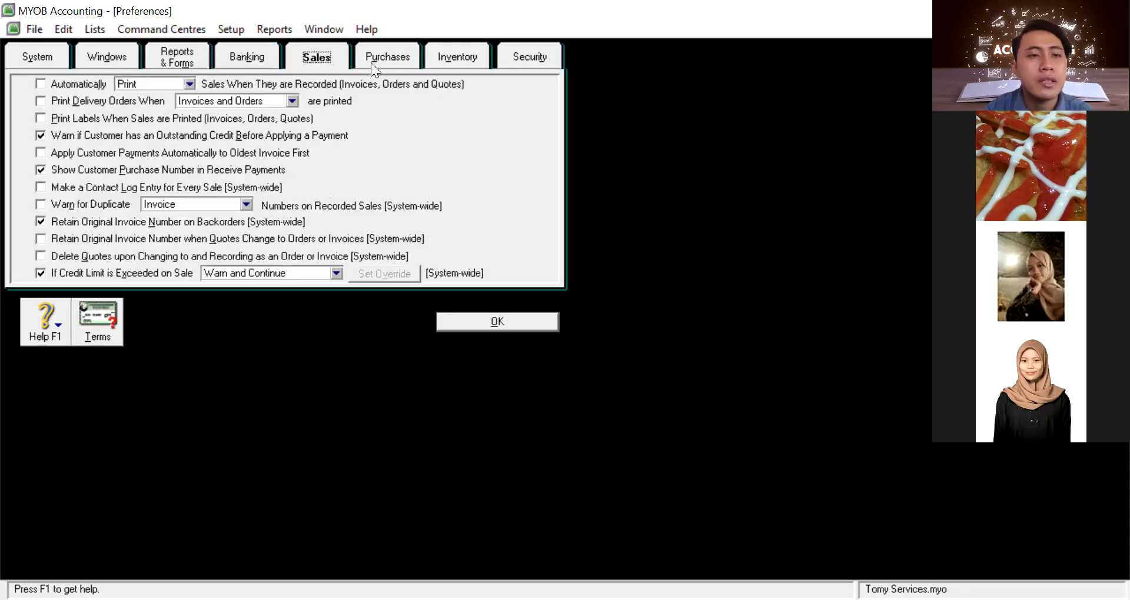
{"action": "left_click", "coordinate": [423, 63]}
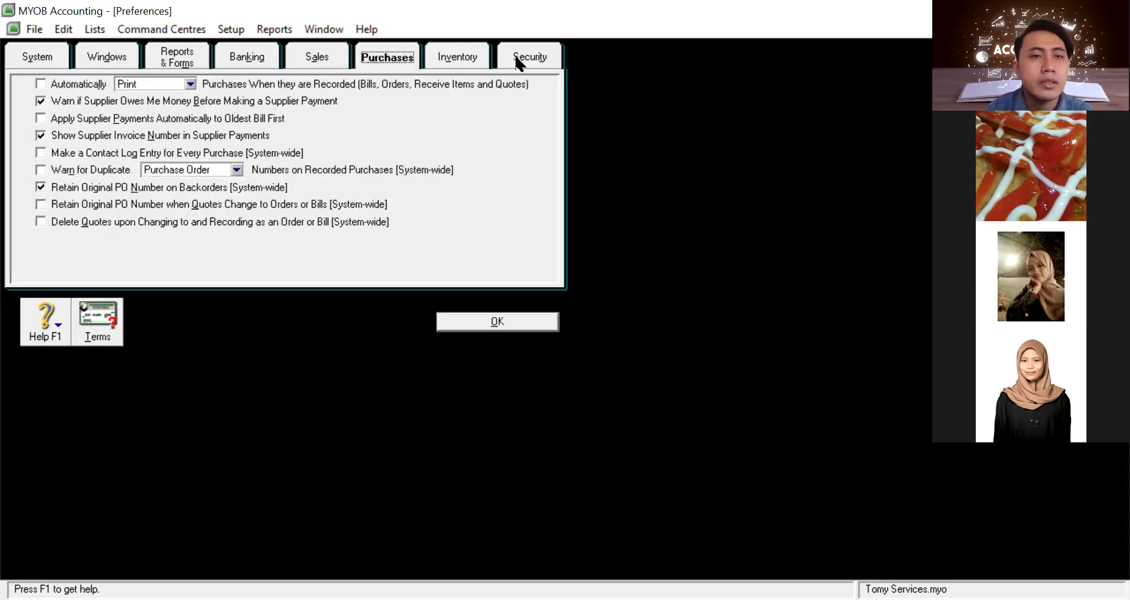
{"action": "left_click", "coordinate": [519, 59]}
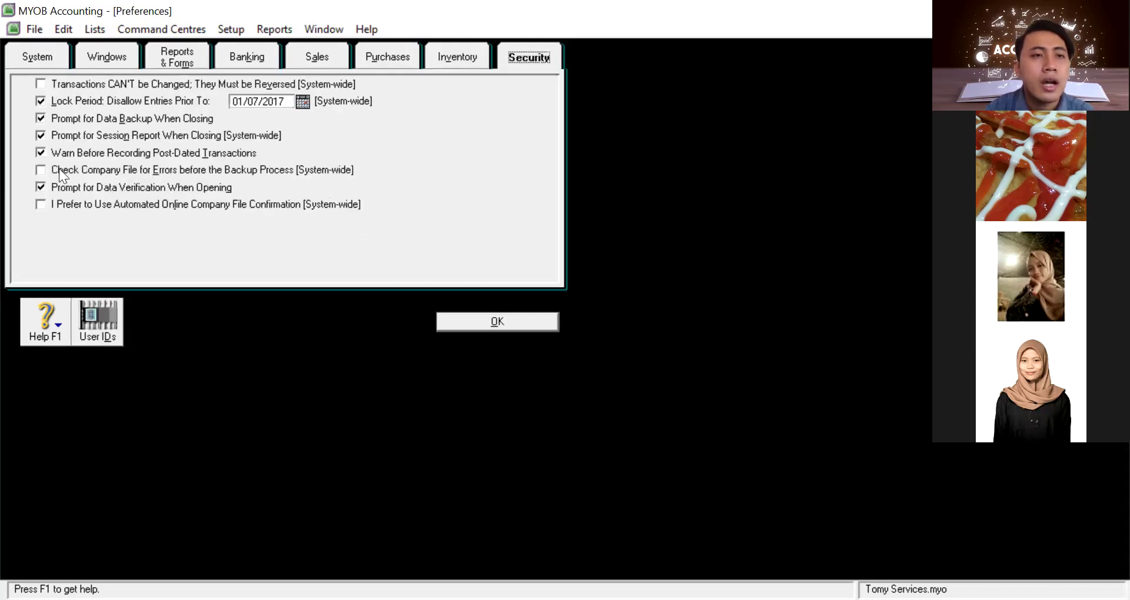
{"action": "left_click", "coordinate": [41, 102]}
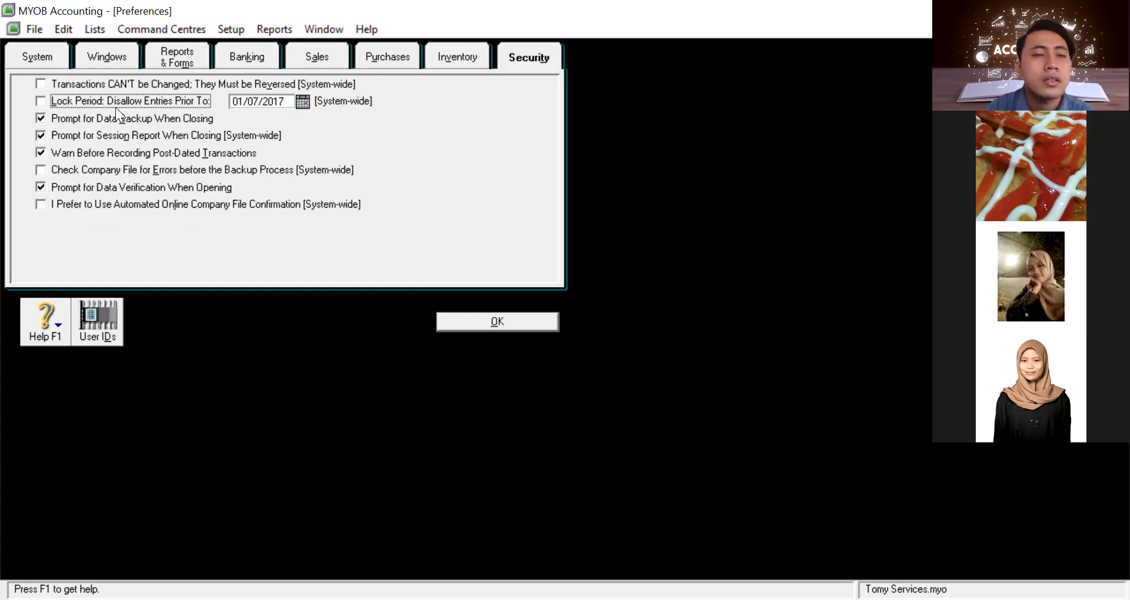
{"action": "left_click", "coordinate": [41, 101]}
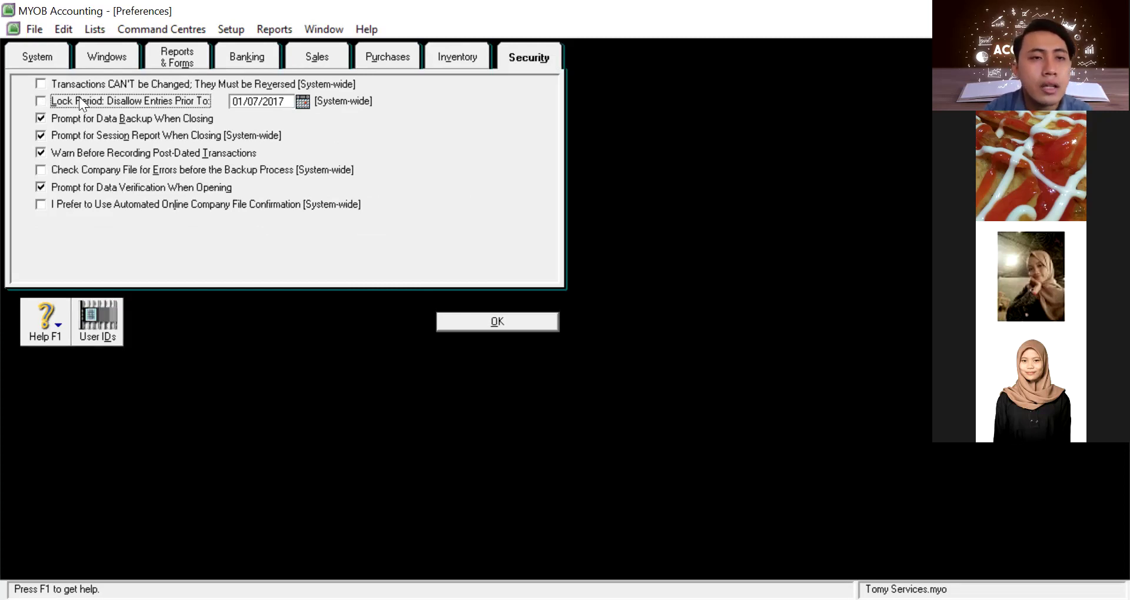
{"action": "key", "text": "Tab"}
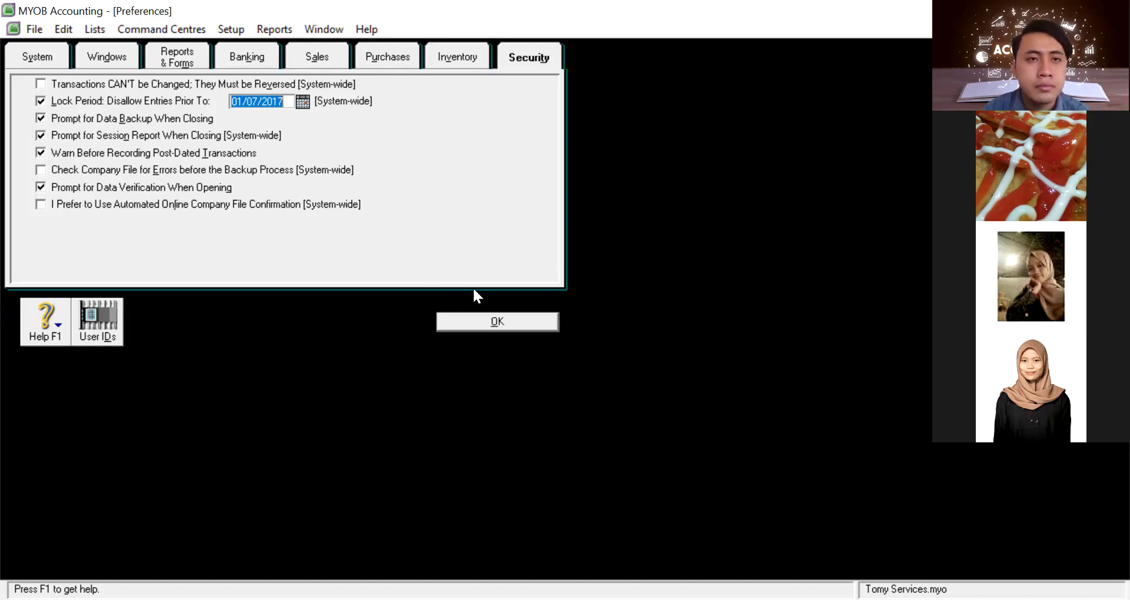
{"action": "left_click", "coordinate": [489, 321]}
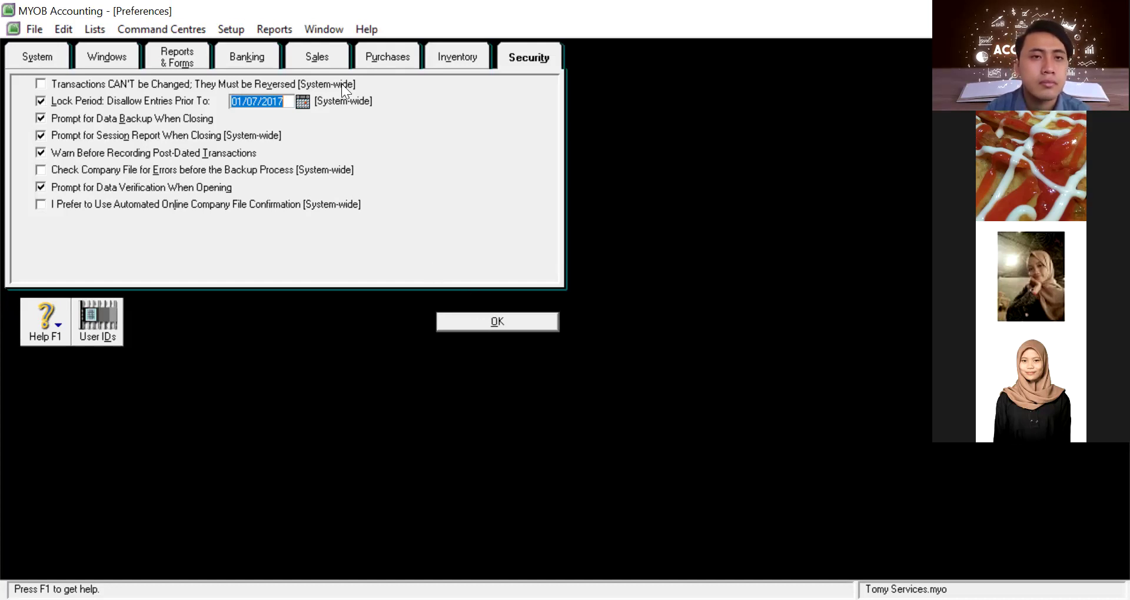
{"action": "left_click", "coordinate": [285, 33]}
Browse the Window and Setup menus and open Company Information
{"action": "left_click", "coordinate": [329, 30]}
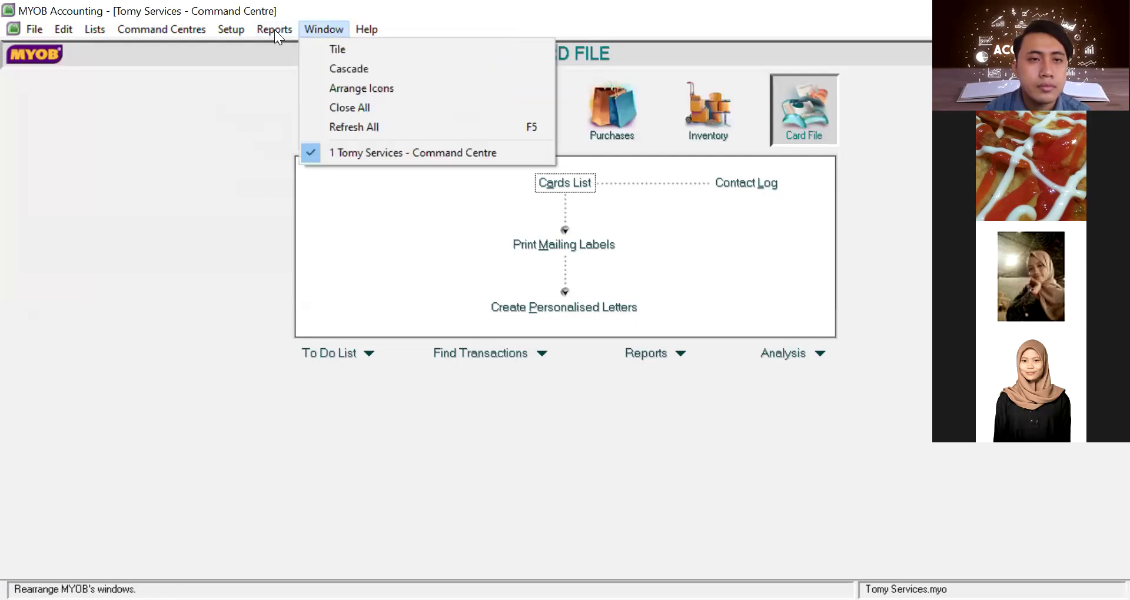
{"action": "left_click", "coordinate": [231, 29]}
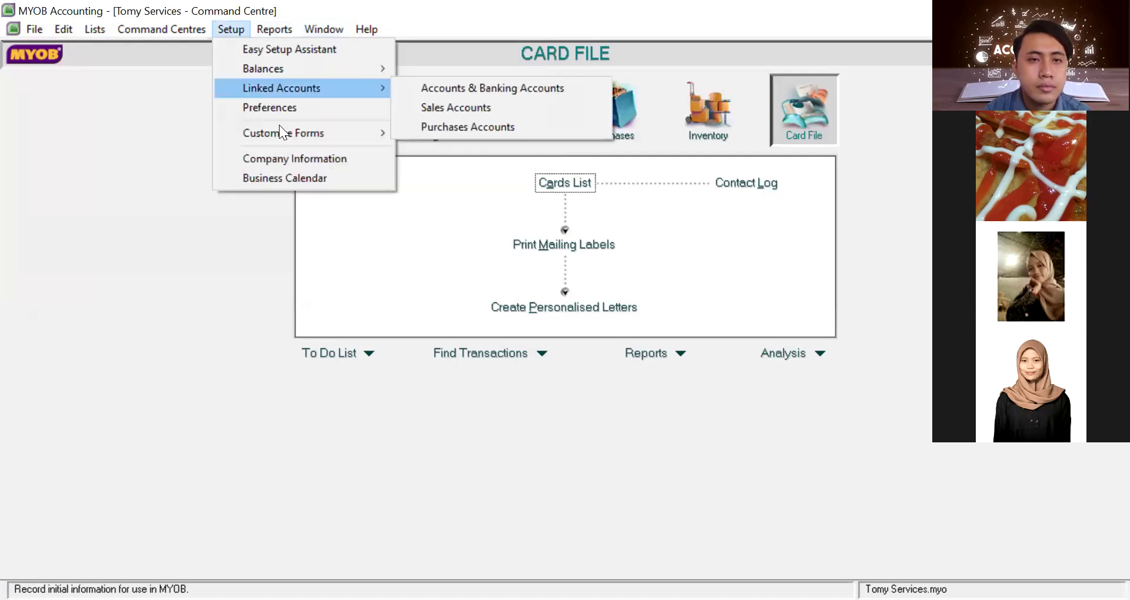
{"action": "mouse_move", "coordinate": [279, 125]}
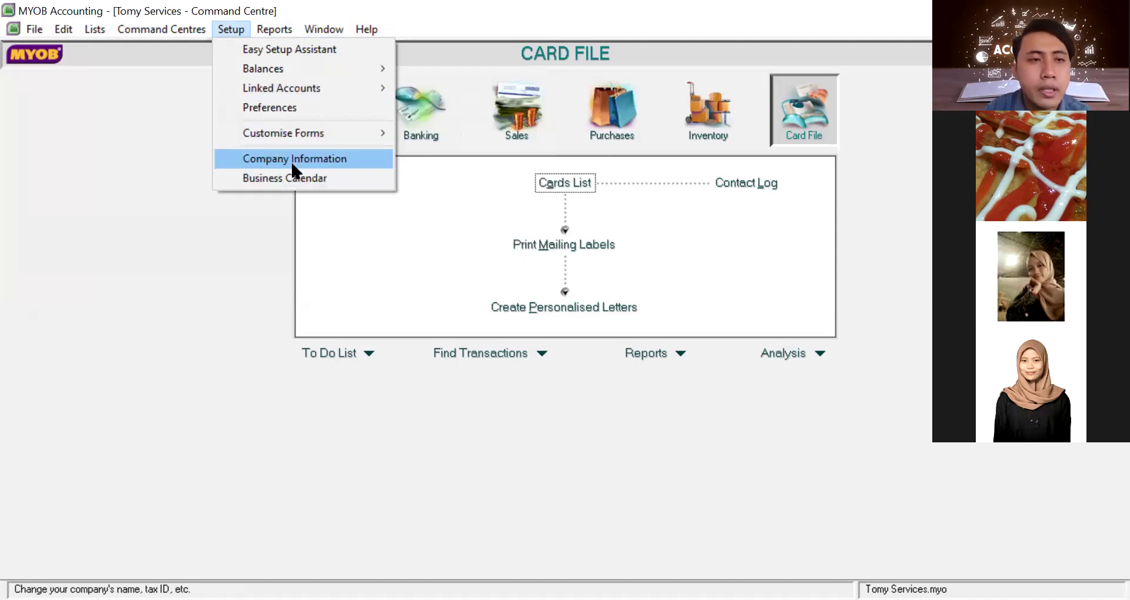
{"action": "left_click", "coordinate": [292, 159]}
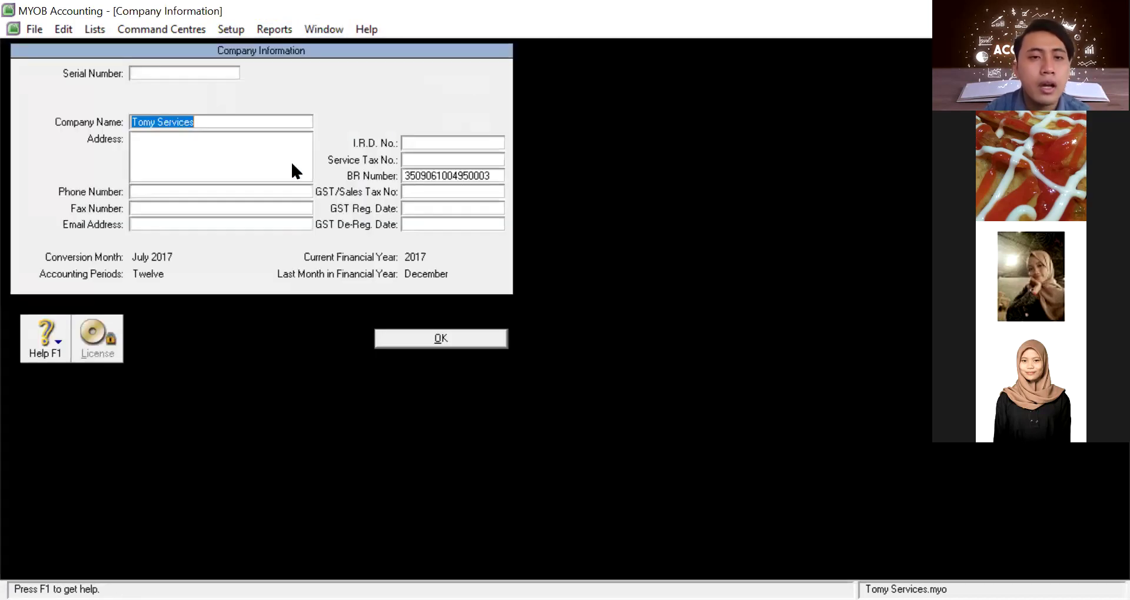
Enter Jember as the company address, add the company phone number, and save
{"action": "left_click", "coordinate": [172, 140]}
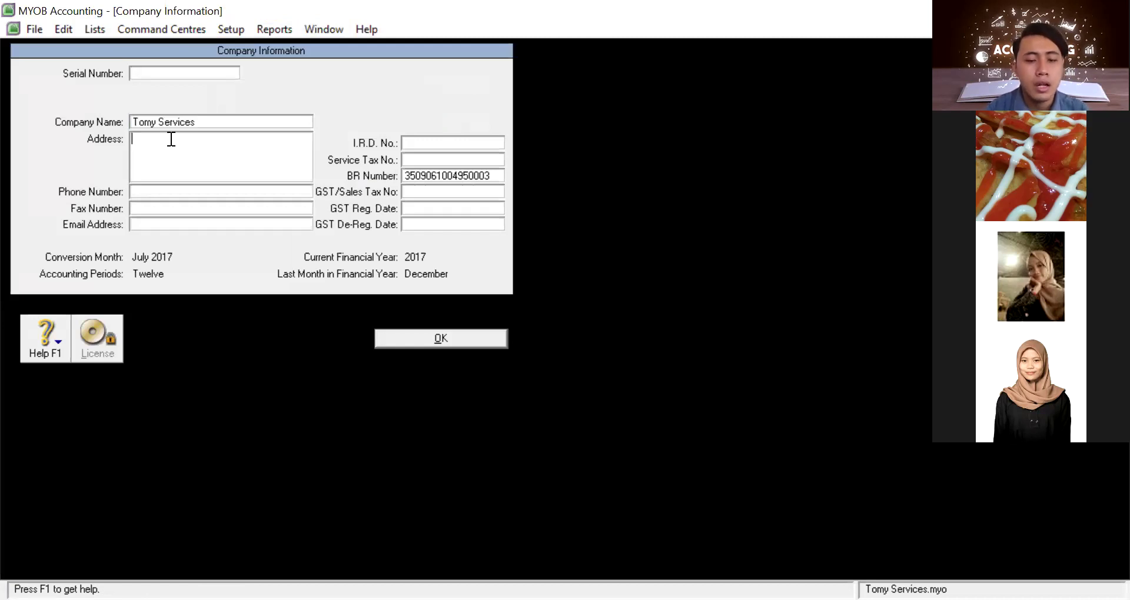
{"action": "type", "text": "Jwmb"}
{"action": "key", "text": "BackSpace"}
{"action": "key", "text": "BackSpace"}
{"action": "key", "text": "BackSpace"}
{"action": "type", "text": "ember"}
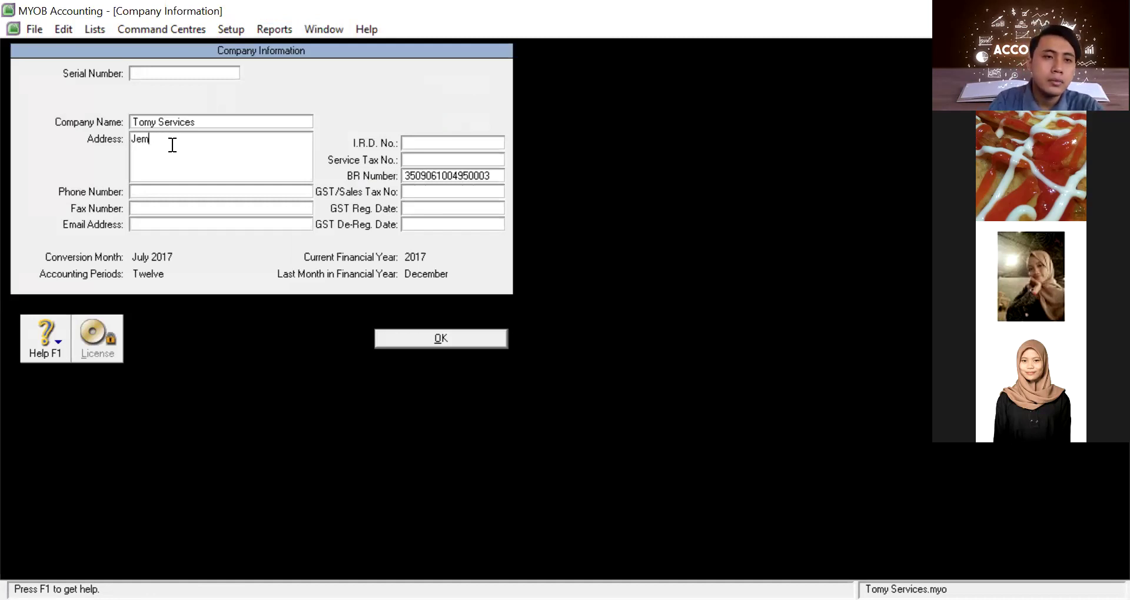
{"action": "left_click", "coordinate": [180, 190]}
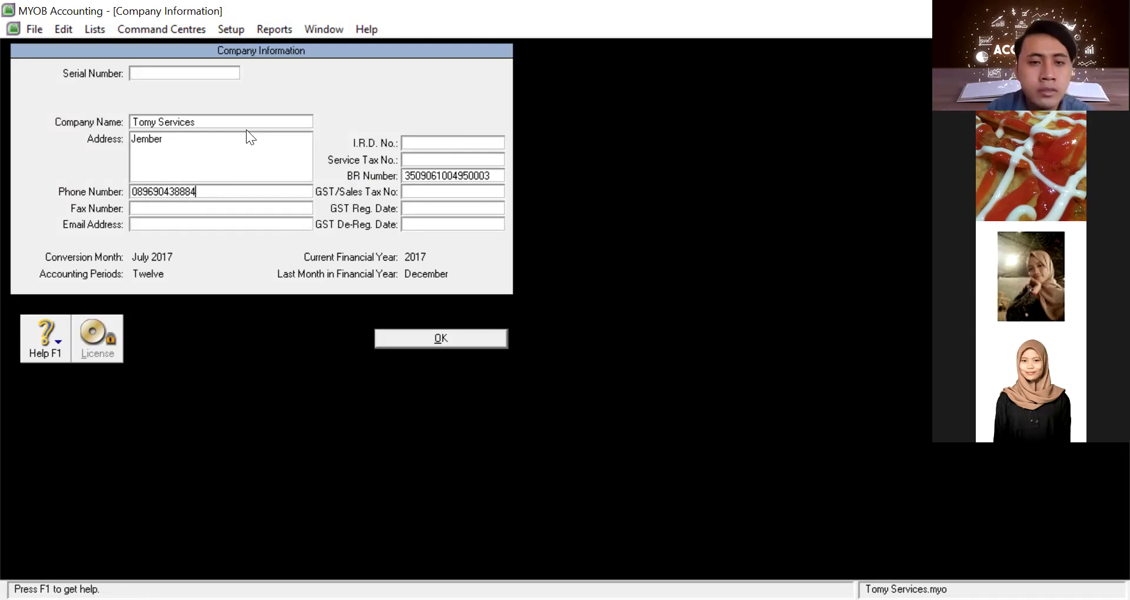
{"action": "left_click", "coordinate": [419, 342]}
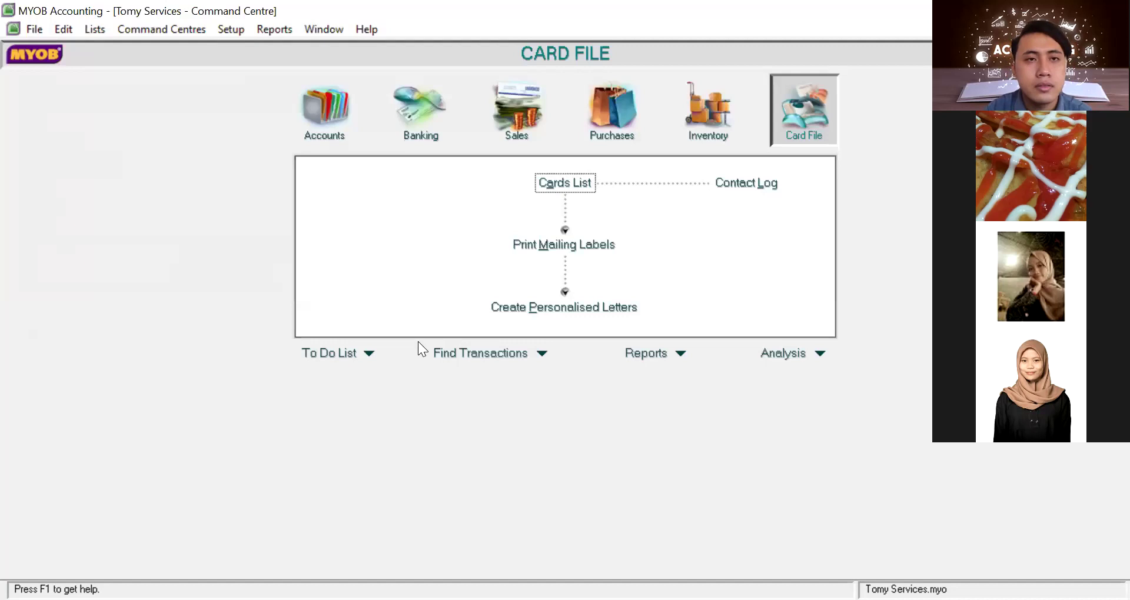
Open Account Opening Balances from Setup > Balances
{"action": "key", "text": "alt+r"}
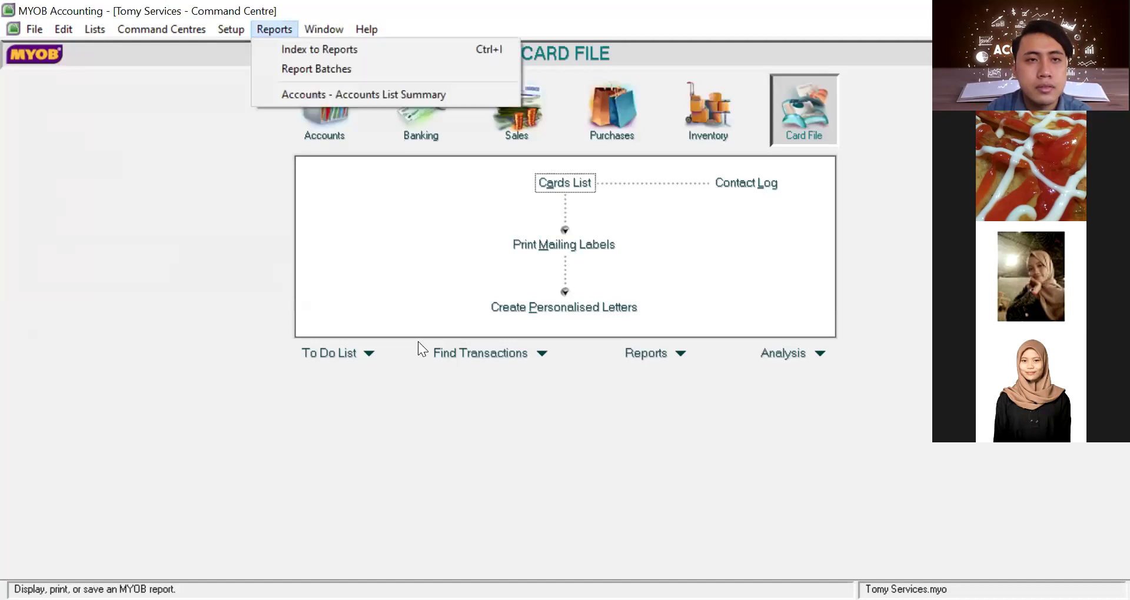
{"action": "key", "text": "Left"}
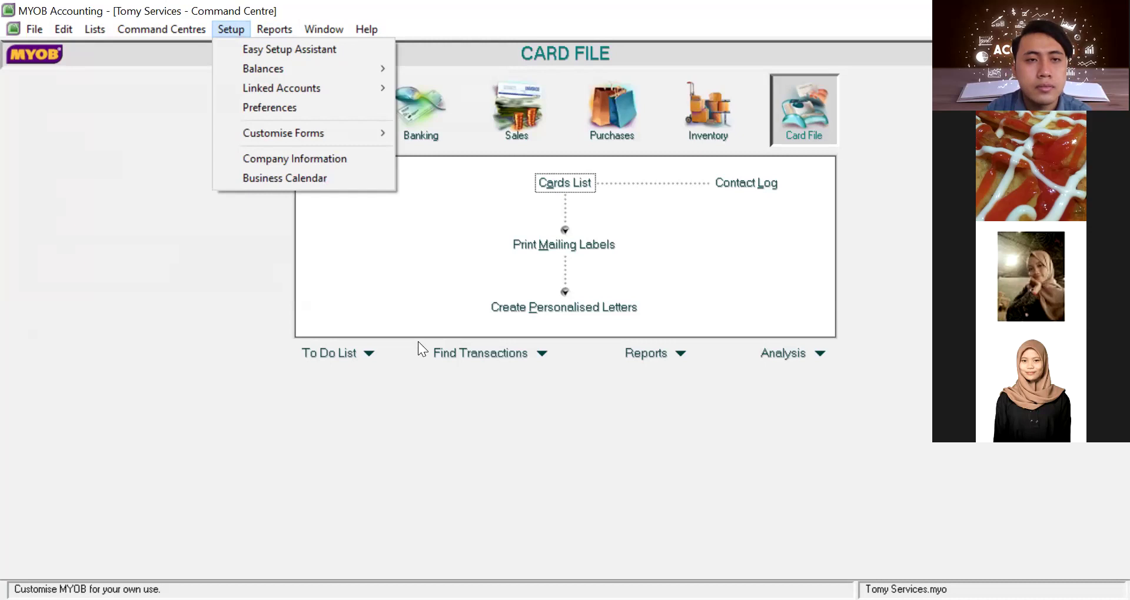
{"action": "left_click", "coordinate": [257, 70]}
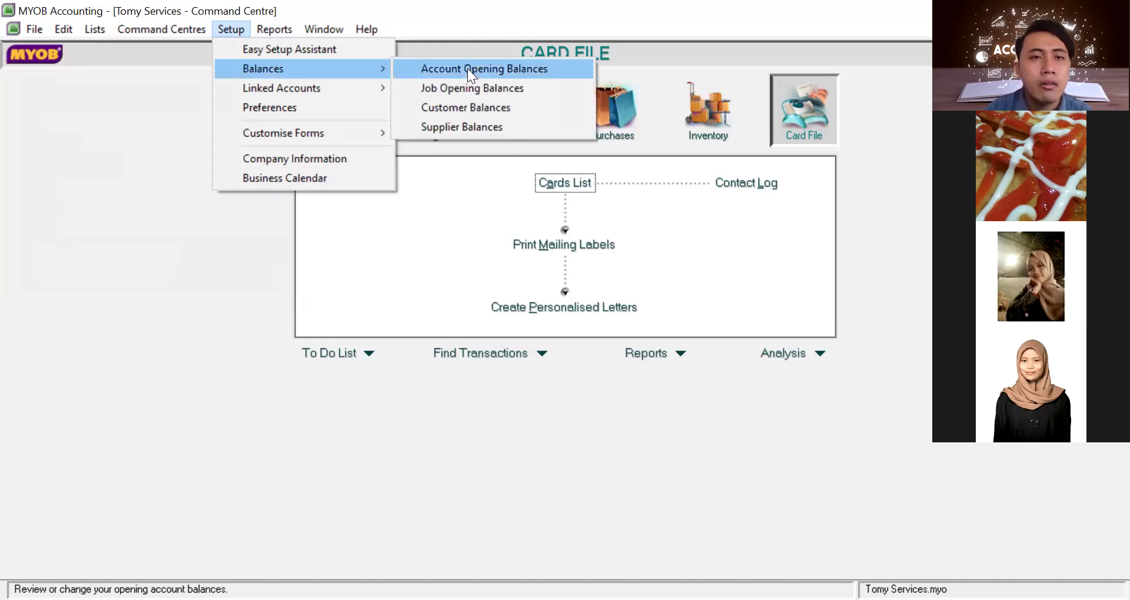
{"action": "left_click", "coordinate": [467, 68]}
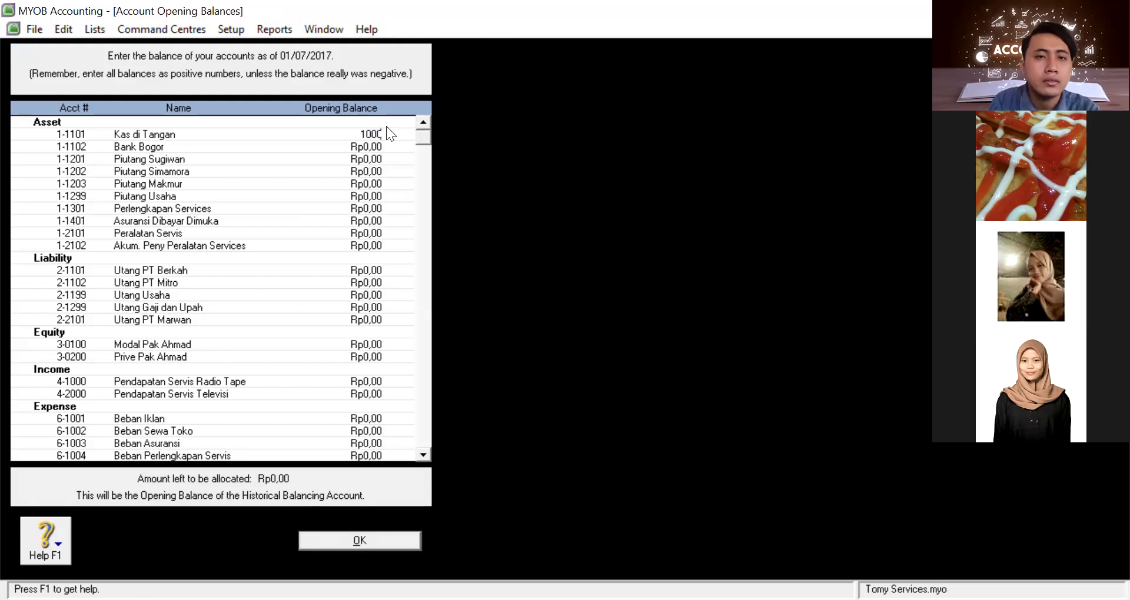
Enter trial balances: Utang PT Berkah 100.000, Bank Bogor 3.000 and Utang PT Mitro 2.000
{"action": "key", "text": "Tab"}
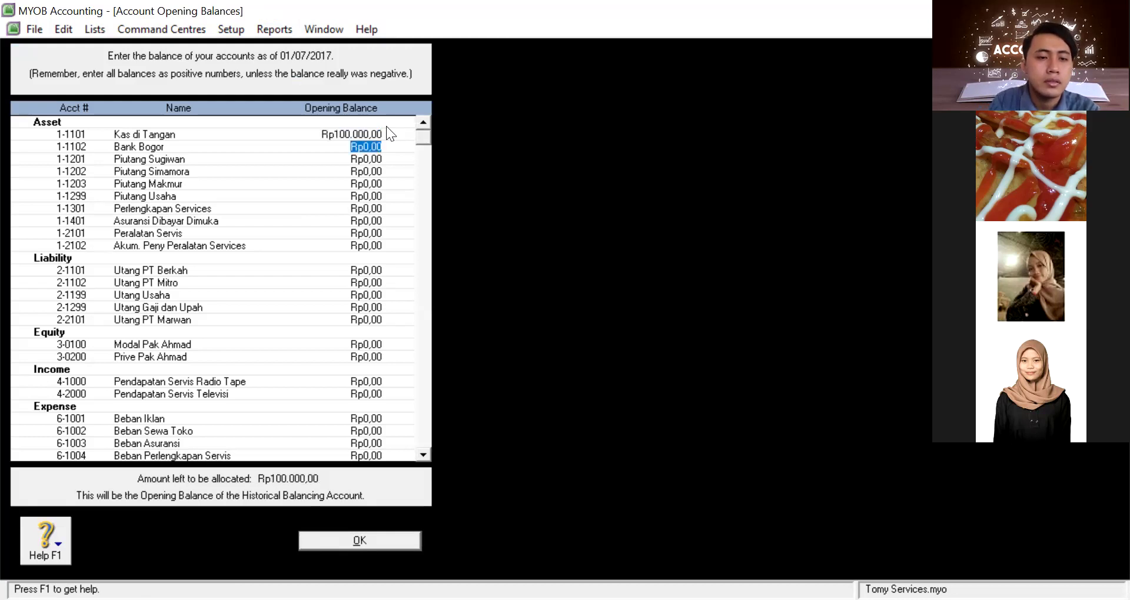
{"action": "key", "text": "Tab"}
{"action": "key", "text": "Tab"}
{"action": "key", "text": "Tab"}
{"action": "key", "text": "Tab"}
{"action": "key", "text": "Tab"}
{"action": "key", "text": "Tab"}
{"action": "key", "text": "Tab"}
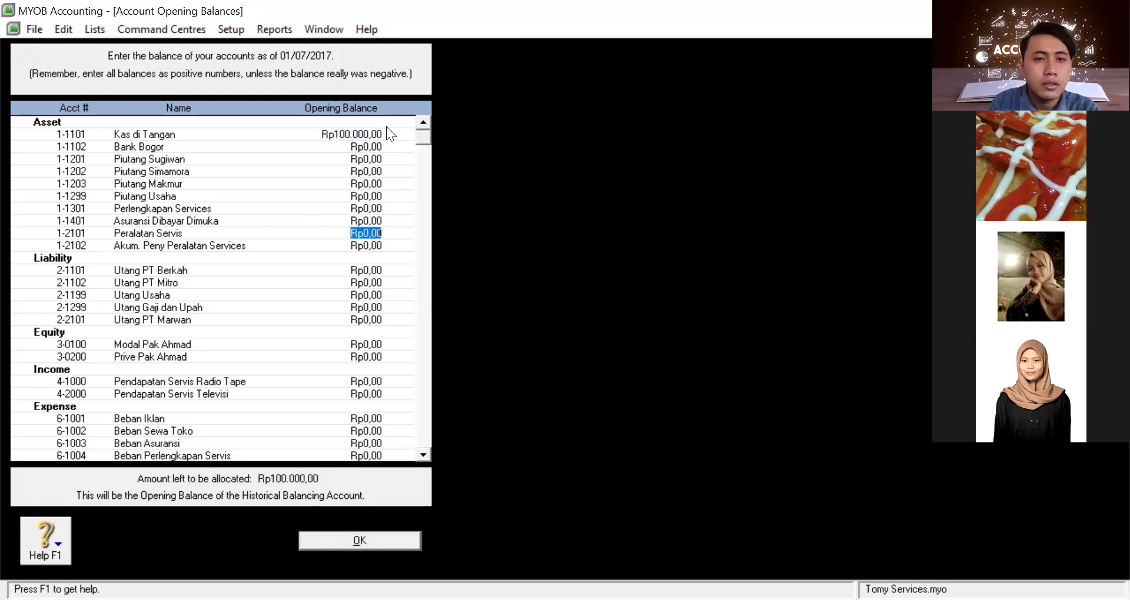
{"action": "key", "text": "Tab"}
{"action": "key", "text": "Tab"}
{"action": "key", "text": "Tab"}
{"action": "key", "text": "Tab"}
{"action": "key", "text": "Tab"}
{"action": "key", "text": "shift+Tab"}
{"action": "key", "text": "shift+Tab"}
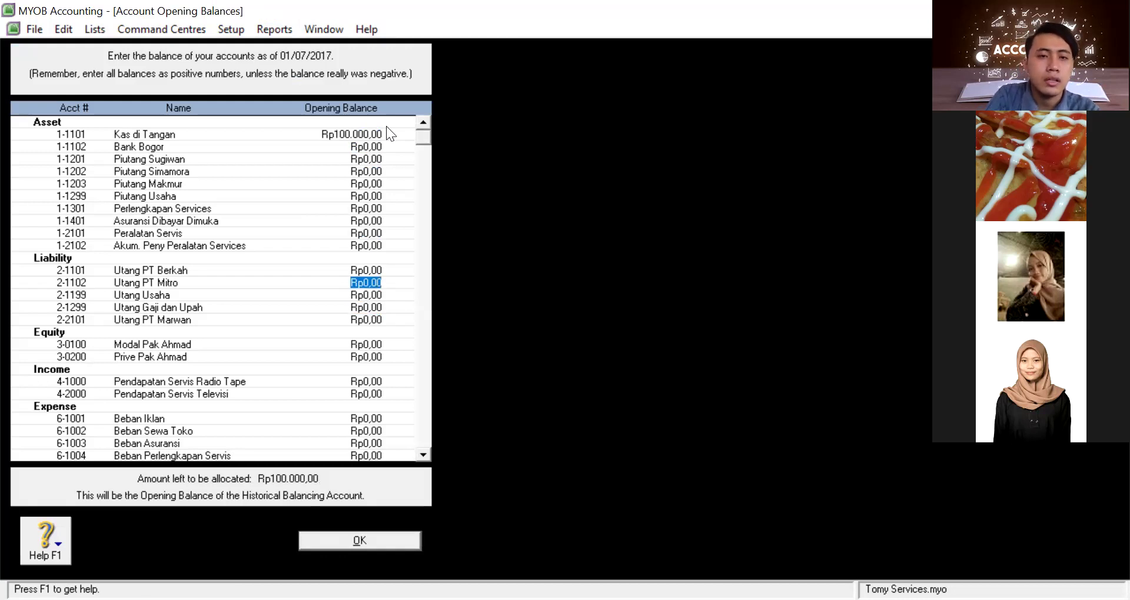
{"action": "key", "text": "shift+Tab"}
{"action": "type", "text": "100.000"}
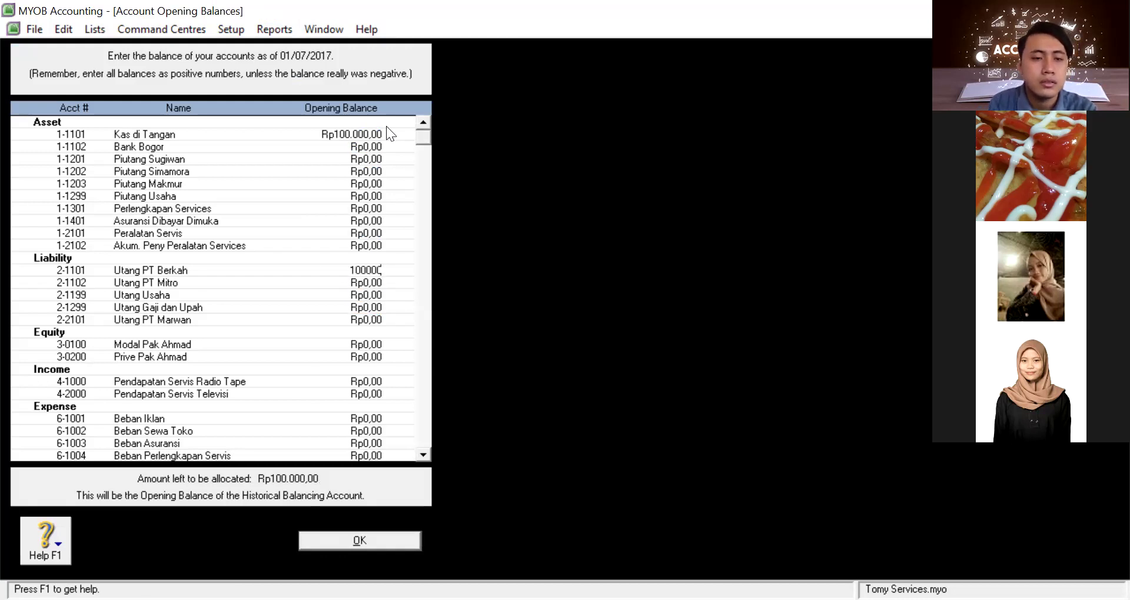
{"action": "key", "text": "Tab"}
{"action": "key", "text": "shift+Tab"}
{"action": "key", "text": "shift+Tab"}
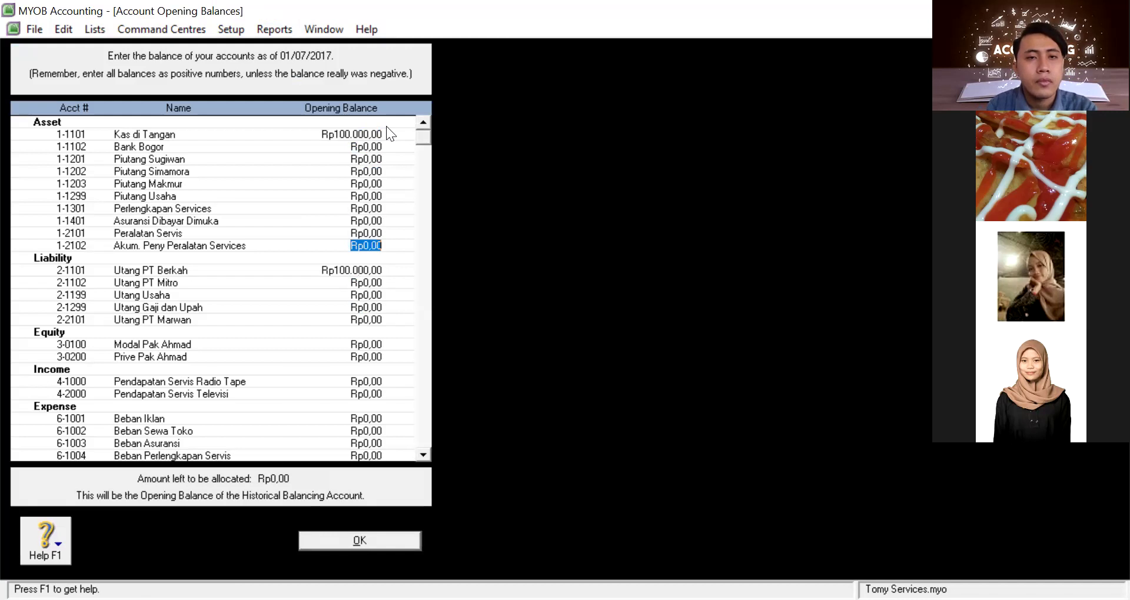
{"action": "key", "text": "shift+Tab"}
{"action": "key", "text": "shift+Tab"}
{"action": "key", "text": "shift+Tab"}
{"action": "key", "text": "shift+Tab"}
{"action": "key", "text": "shift+Tab"}
{"action": "key", "text": "shift+Tab"}
{"action": "key", "text": "shift+Tab"}
{"action": "key", "text": "shift+Tab"}
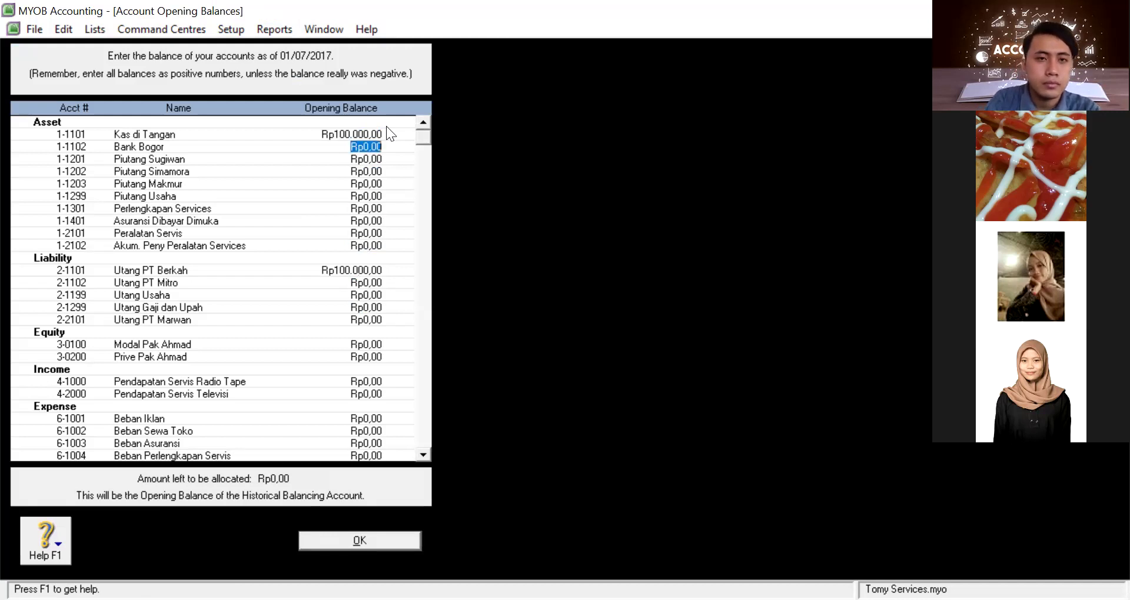
{"action": "type", "text": "3.000"}
{"action": "key", "text": "Tab"}
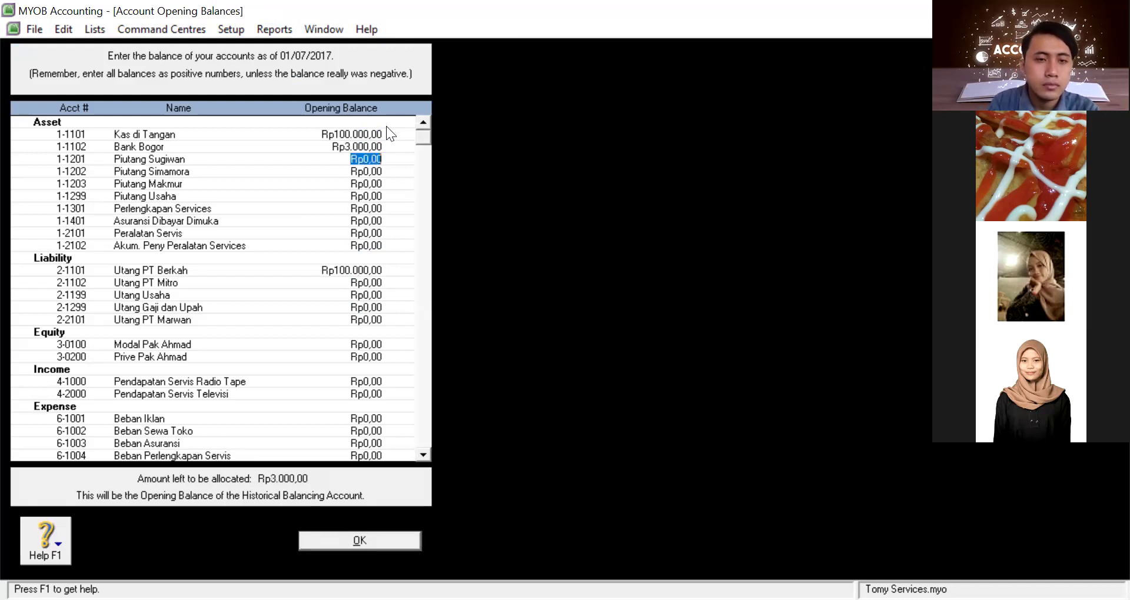
{"action": "key", "text": "Tab"}
{"action": "key", "text": "Tab"}
{"action": "key", "text": "Tab"}
{"action": "key", "text": "Tab"}
{"action": "key", "text": "Tab"}
{"action": "key", "text": "Tab"}
{"action": "key", "text": "Tab"}
{"action": "key", "text": "Tab"}
{"action": "key", "text": "Tab"}
{"action": "type", "text": "2."}
{"action": "type", "text": "000"}
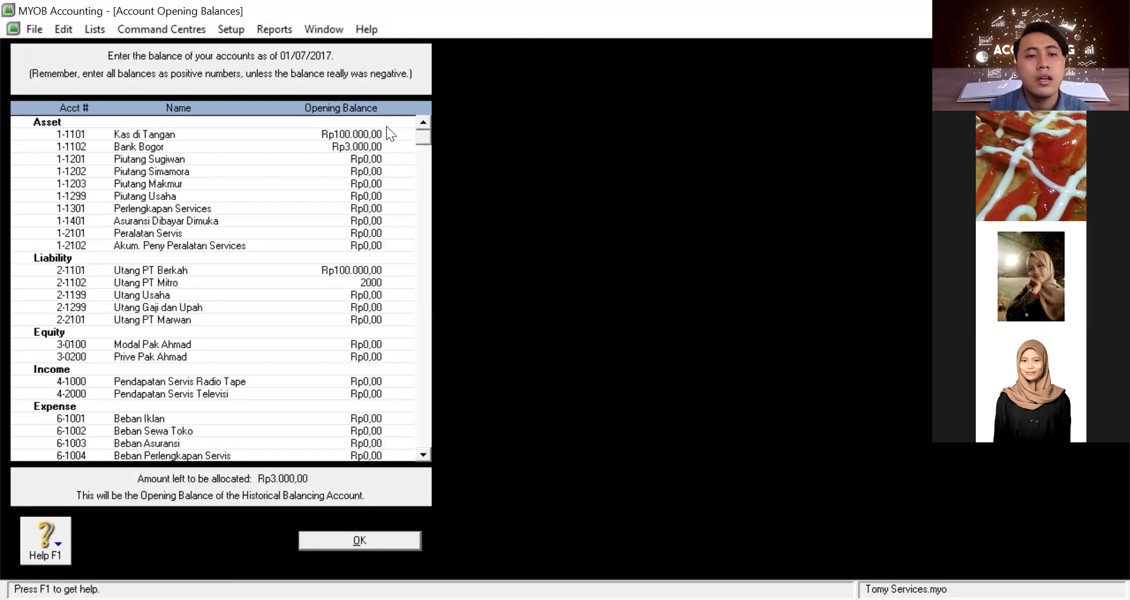
{"action": "key", "text": "Tab"}
{"action": "key", "text": "shift+Tab"}
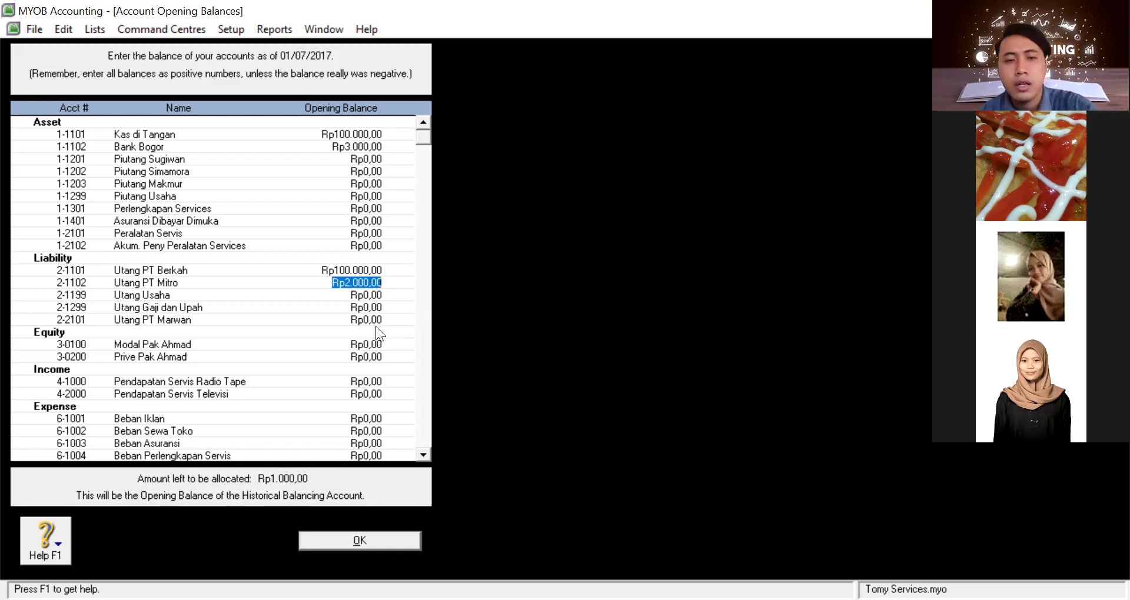
Clear the Bank Bogor and Kas di Tangan balances back to Rp0,00 and scroll through the list
{"action": "key", "text": "space"}
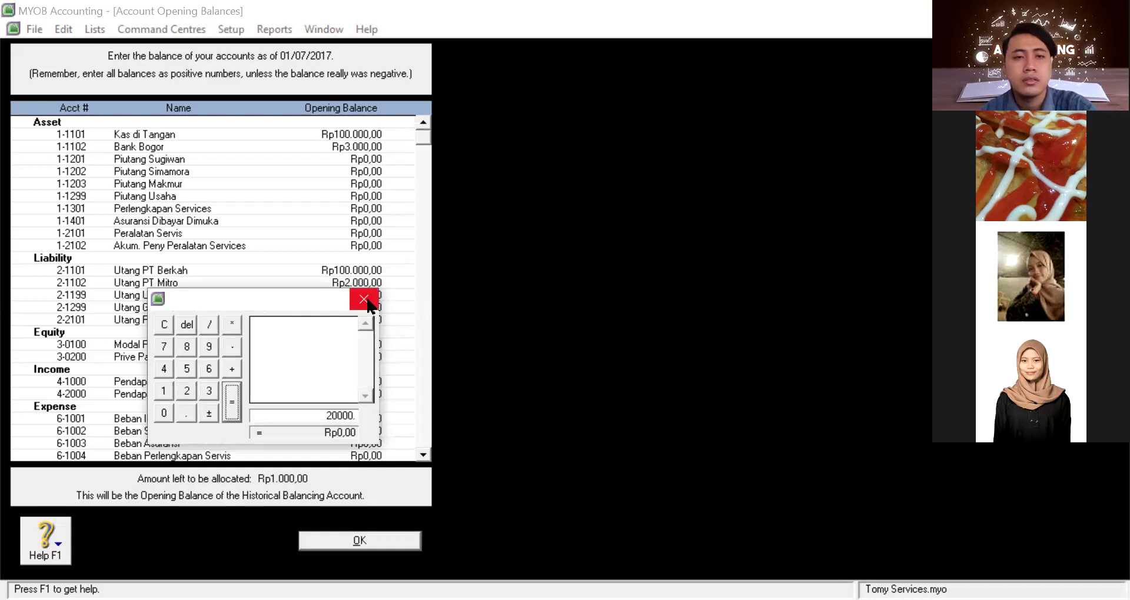
{"action": "left_click", "coordinate": [365, 300]}
{"action": "key", "text": "Up"}
{"action": "key", "text": "Up"}
{"action": "key", "text": "Up"}
{"action": "key", "text": "Up"}
{"action": "key", "text": "Up"}
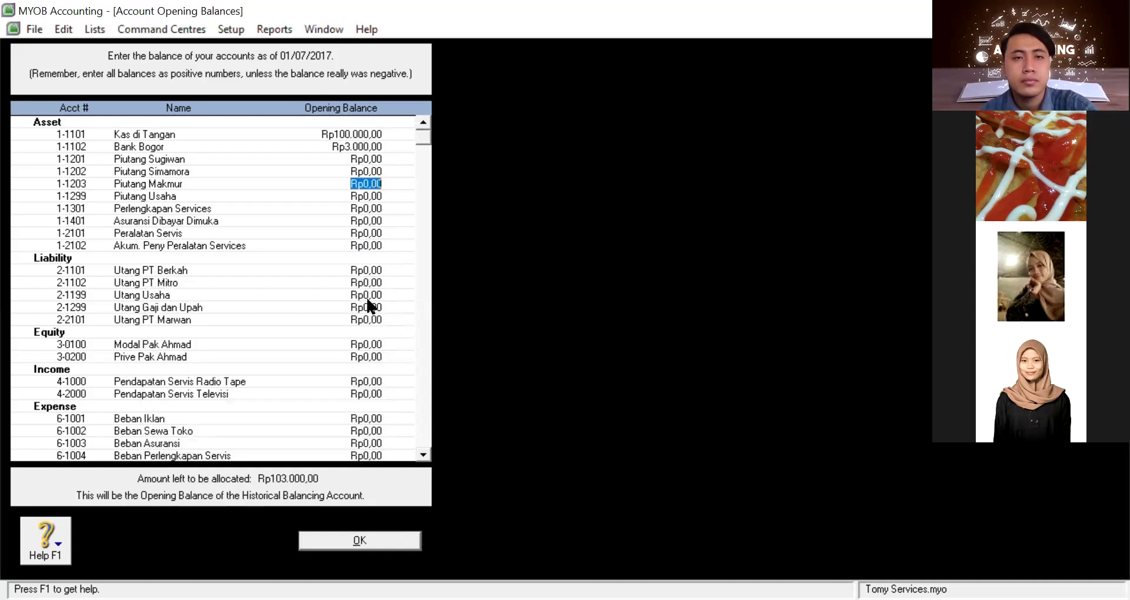
{"action": "key", "text": "Up"}
{"action": "key", "text": "Up"}
{"action": "key", "text": "Up"}
{"action": "type", "text": "9"}
{"action": "key", "text": "Up"}
{"action": "type", "text": "0"}
{"action": "key", "text": "Down"}
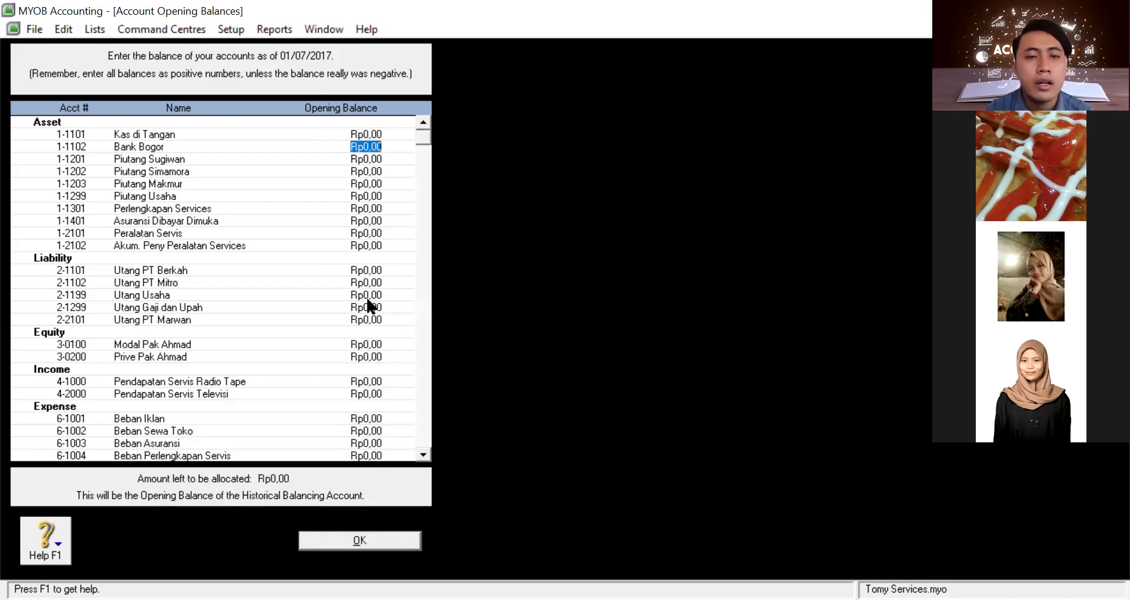
{"action": "key", "text": "Down"}
{"action": "key", "text": "Down"}
{"action": "key", "text": "Down"}
{"action": "key", "text": "Down"}
{"action": "key", "text": "Down"}
{"action": "key", "text": "Down"}
{"action": "key", "text": "Down"}
{"action": "key", "text": "Down"}
{"action": "key", "text": "Down"}
{"action": "key", "text": "Down"}
{"action": "key", "text": "Down"}
{"action": "key", "text": "Down"}
{"action": "key", "text": "Down"}
{"action": "key", "text": "Down"}
{"action": "key", "text": "Down"}
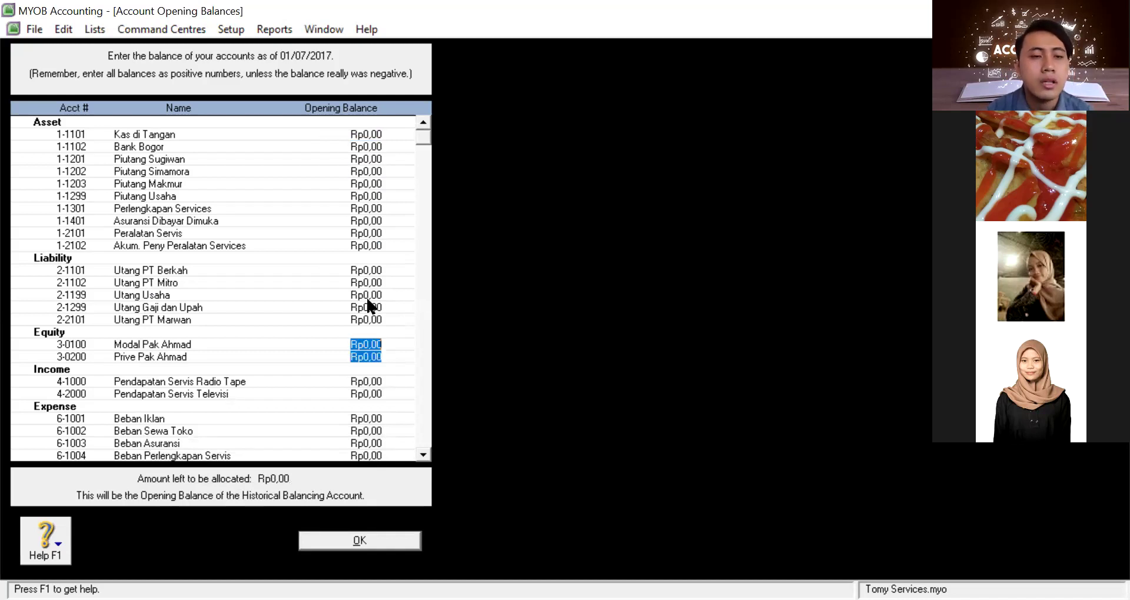
{"action": "scroll", "coordinate": [368, 300], "scroll_direction": "down", "scroll_amount": 3}
{"action": "scroll", "coordinate": [367, 300], "scroll_direction": "up", "scroll_amount": 1}
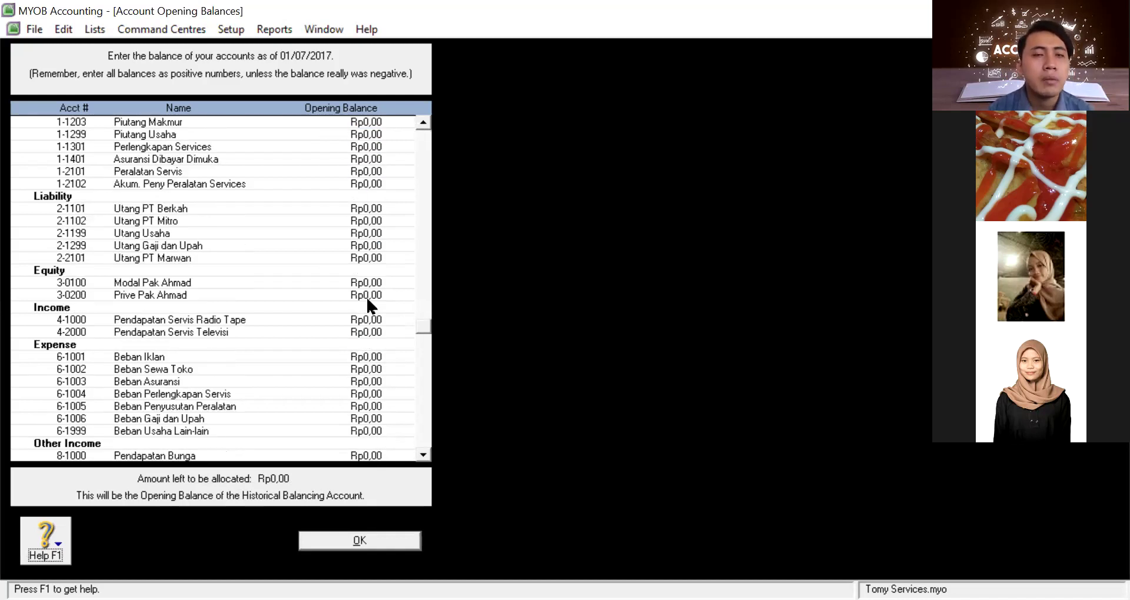
{"action": "scroll", "coordinate": [368, 300], "scroll_direction": "up", "scroll_amount": 2}
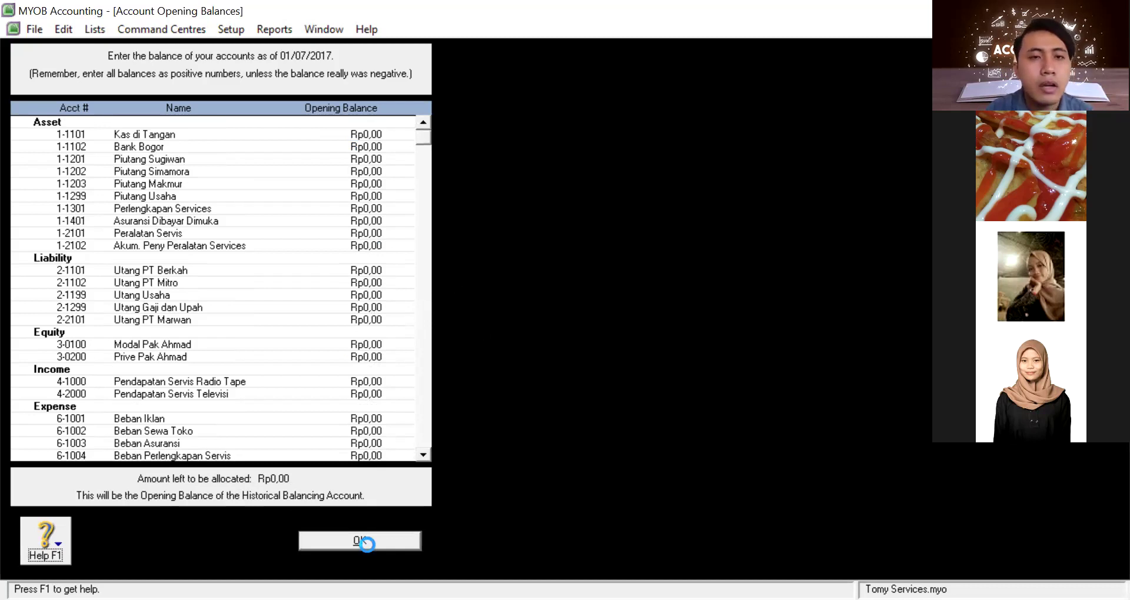
Close and reopen Account Opening Balances, check every account is Rp0,00, then close it
{"action": "left_click", "coordinate": [360, 541]}
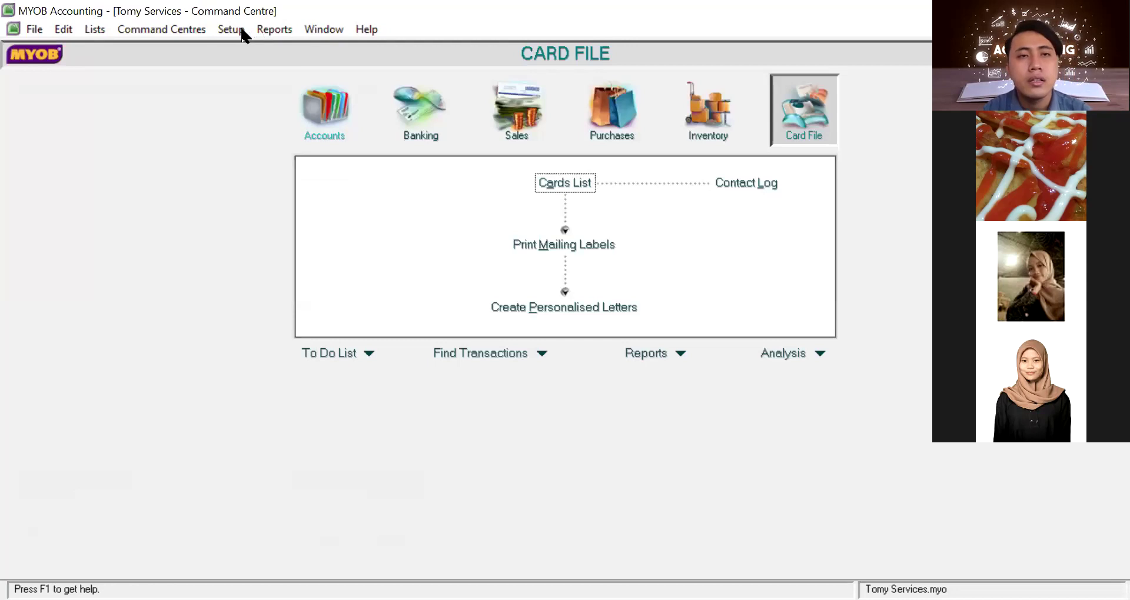
{"action": "left_click", "coordinate": [242, 29]}
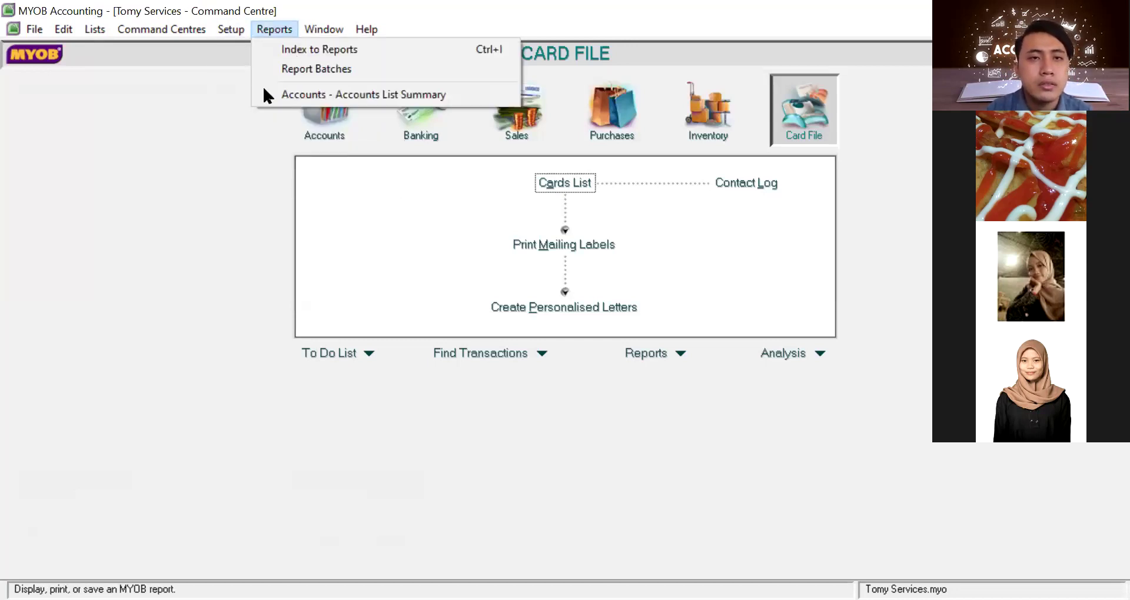
{"action": "mouse_move", "coordinate": [233, 30]}
{"action": "mouse_move", "coordinate": [385, 65]}
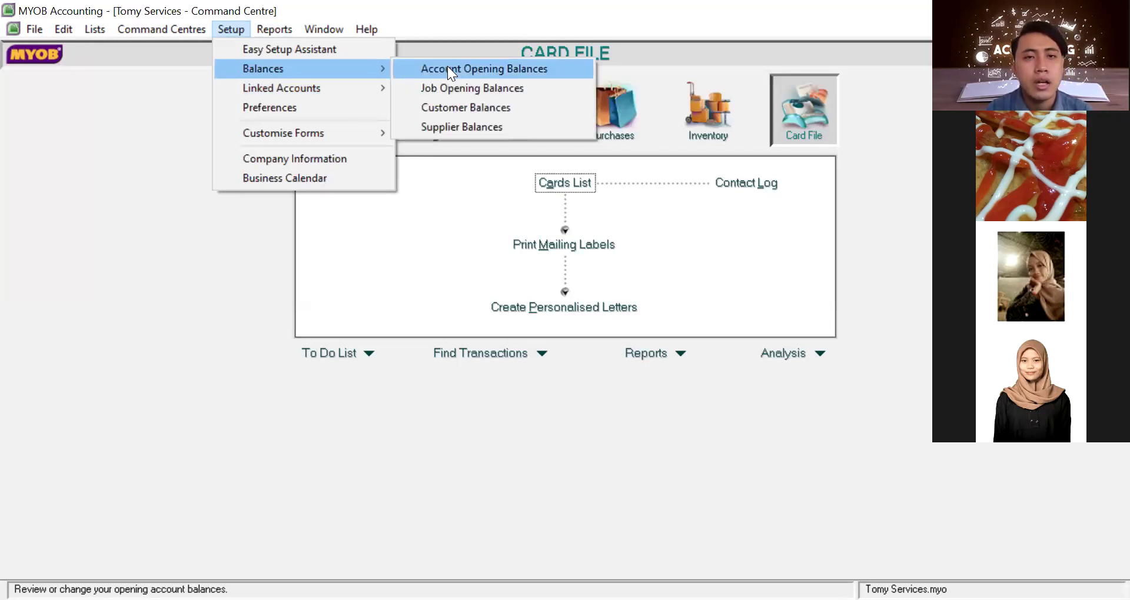
{"action": "left_click", "coordinate": [446, 68]}
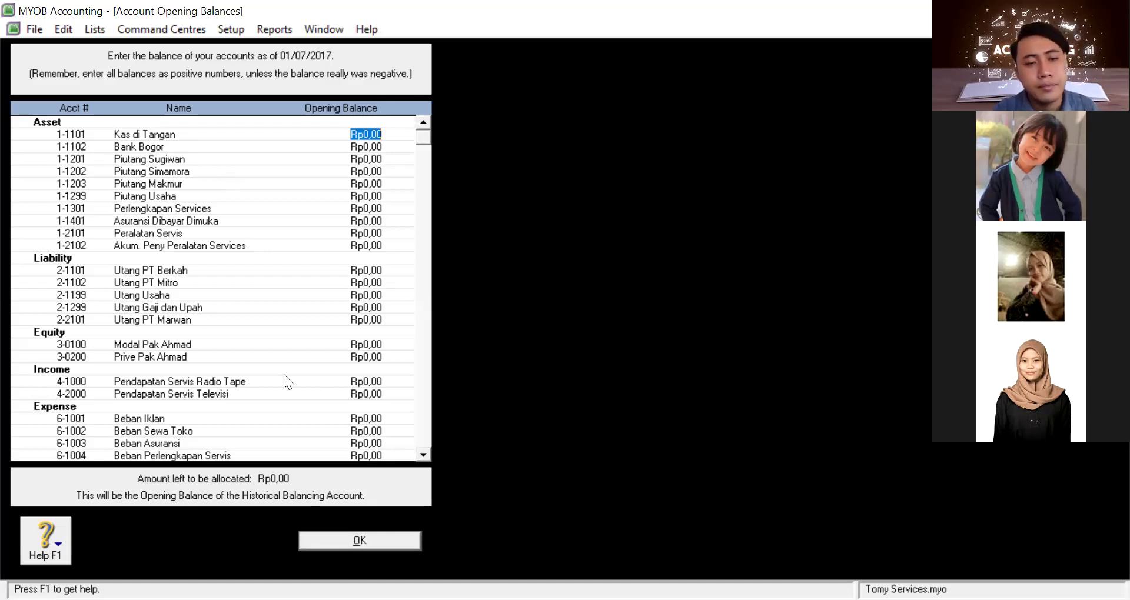
{"action": "left_click", "coordinate": [359, 541]}
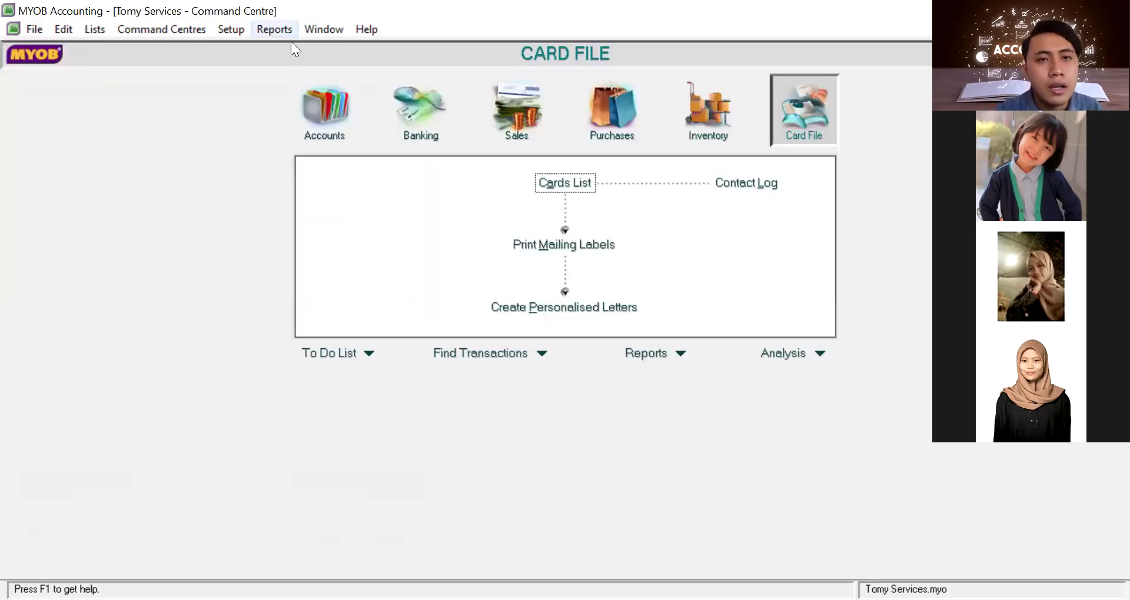
Open the empty Job Opening Balances window from Setup > Balances and close it
{"action": "left_click", "coordinate": [277, 30]}
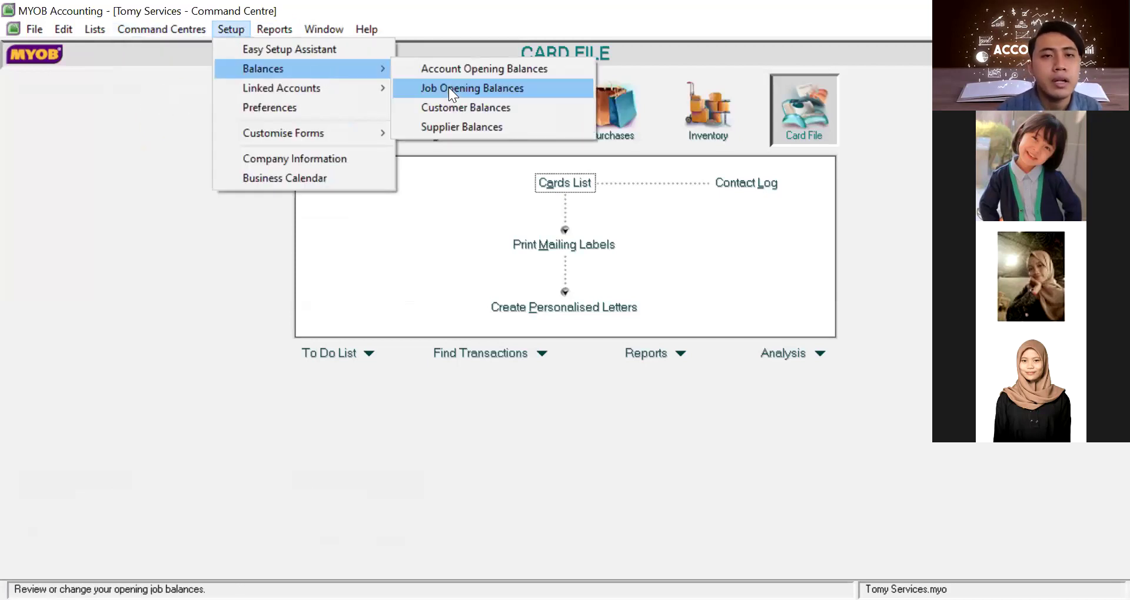
{"action": "left_click", "coordinate": [448, 87]}
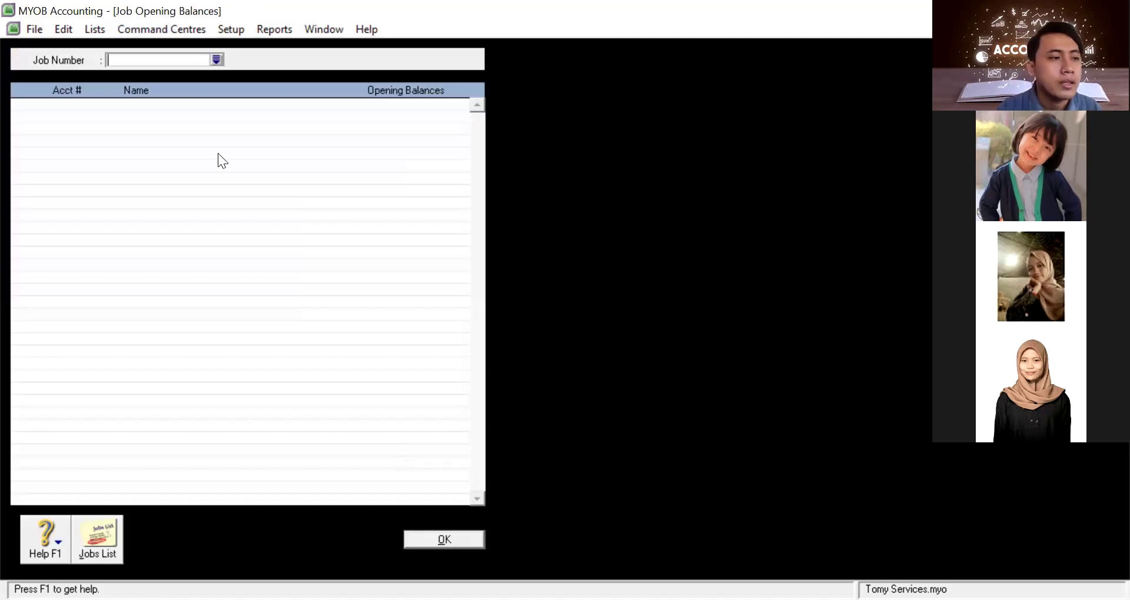
{"action": "key", "text": "Escape"}
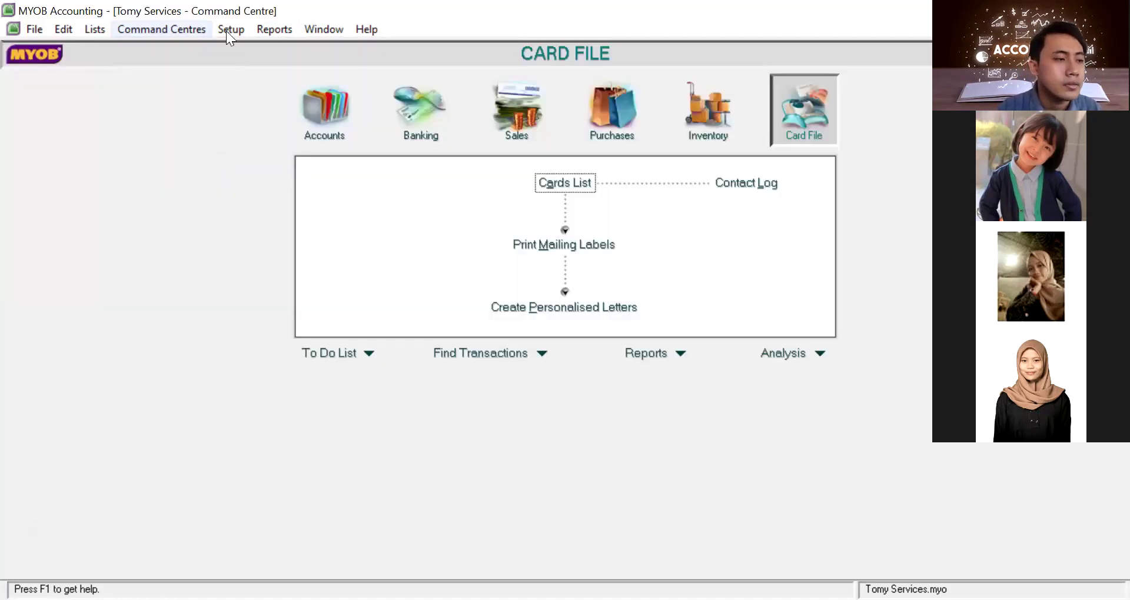
Open the Index to Reports from the Reports menu
{"action": "left_click", "coordinate": [226, 30]}
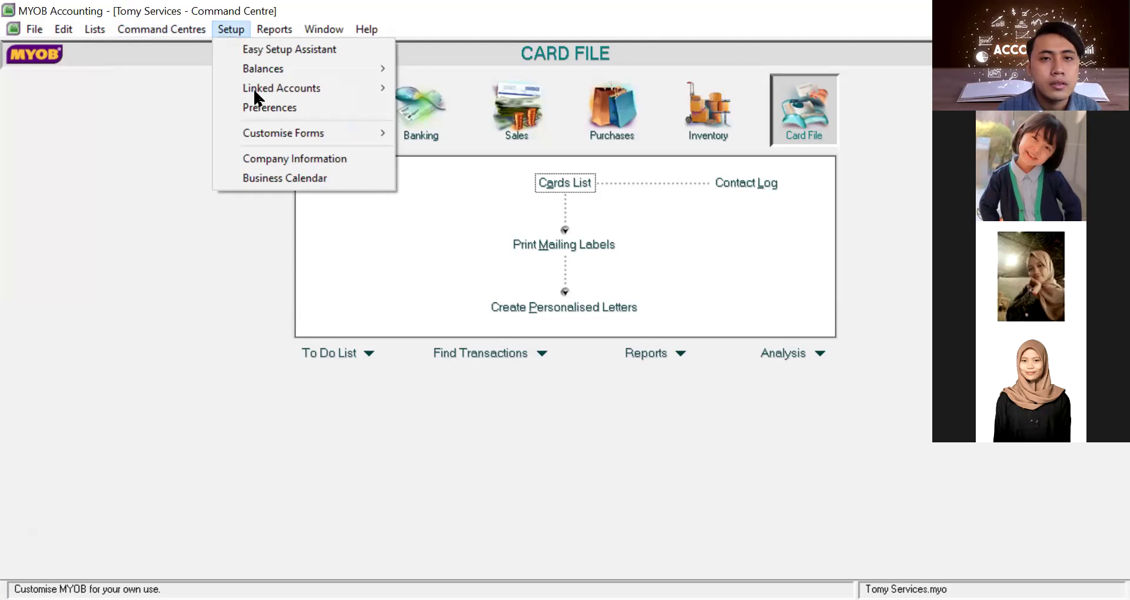
{"action": "mouse_move", "coordinate": [275, 30]}
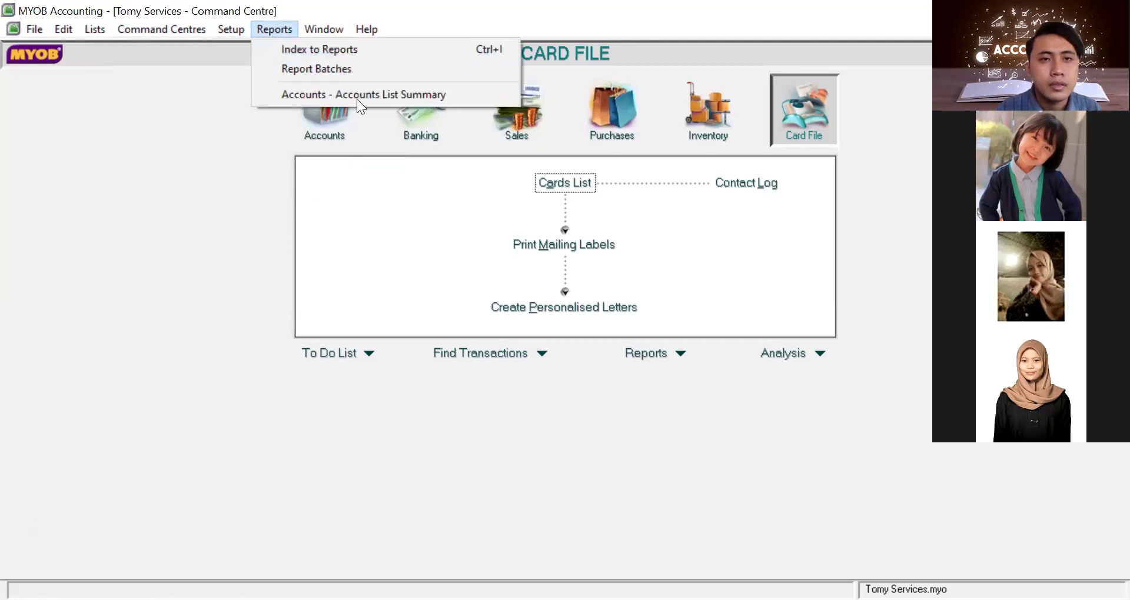
{"action": "mouse_move", "coordinate": [232, 30]}
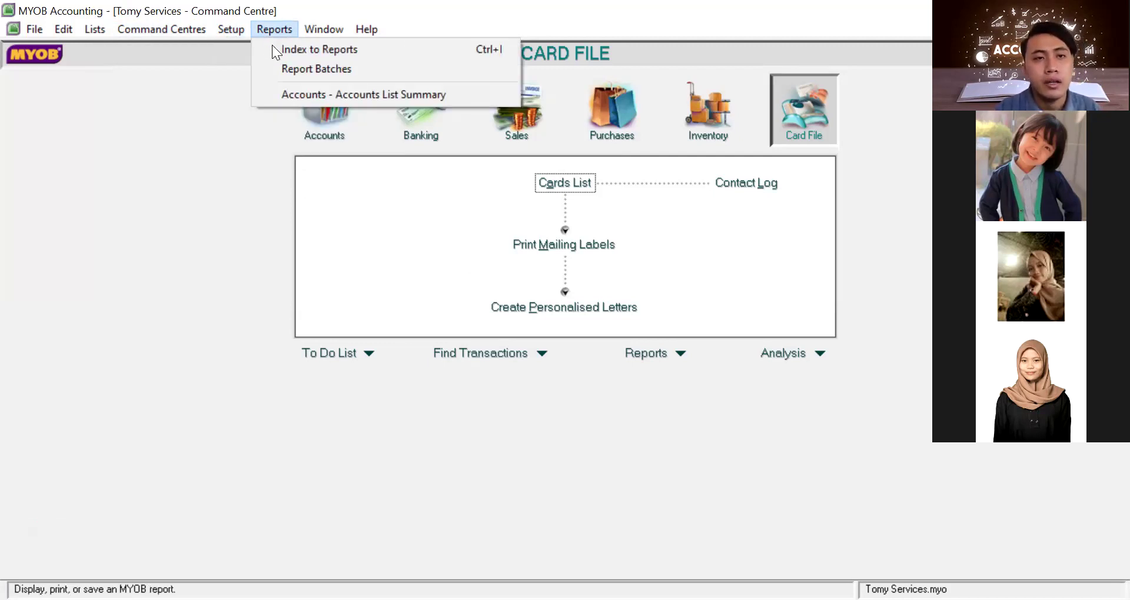
{"action": "left_click", "coordinate": [272, 47]}
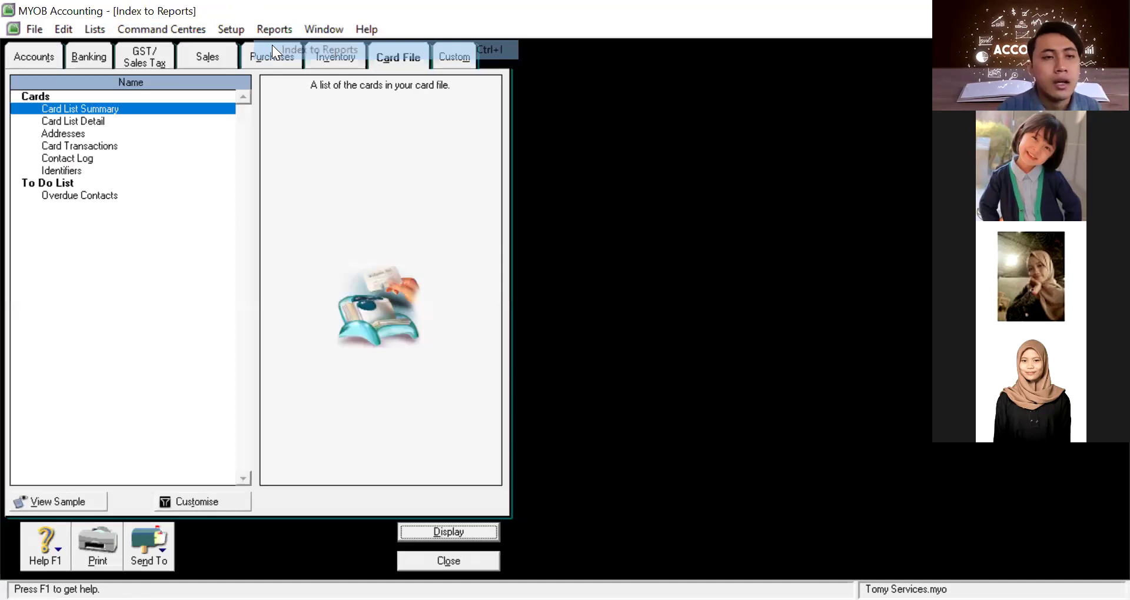
On the Accounts tab, select Income Statement [Accrual] and Standard Balance Sheet, then browse the reports list
{"action": "left_click", "coordinate": [27, 55]}
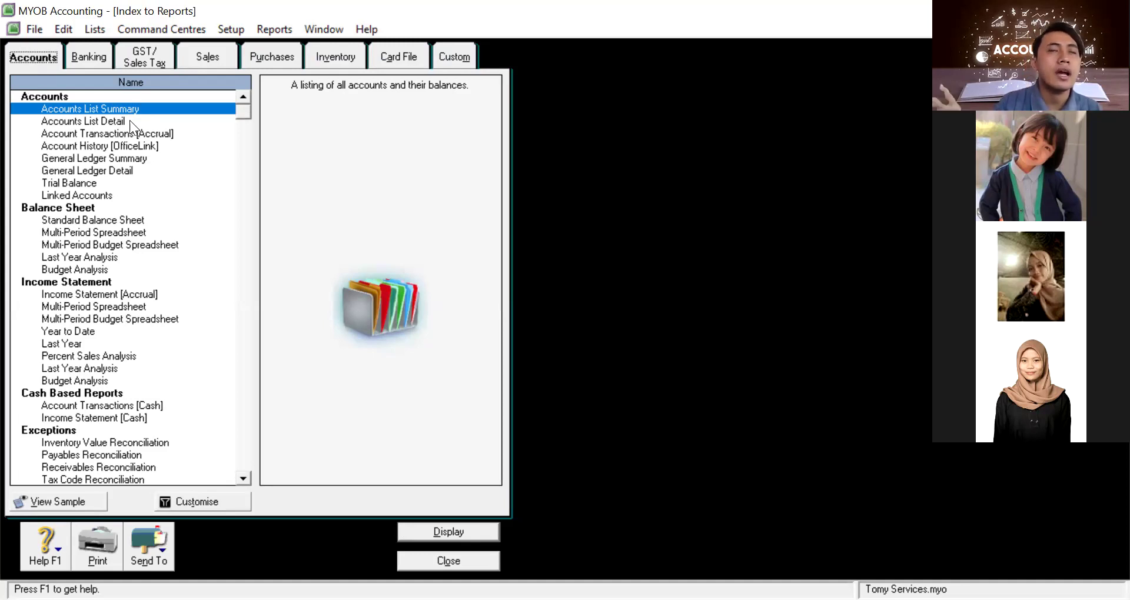
{"action": "left_click", "coordinate": [105, 294]}
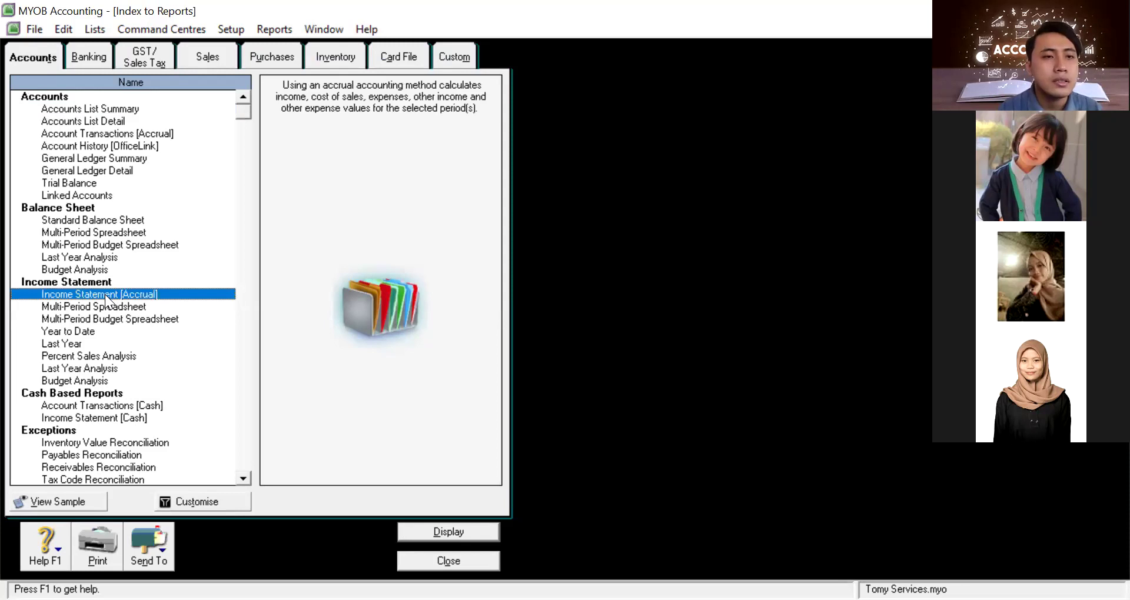
{"action": "left_click", "coordinate": [102, 217]}
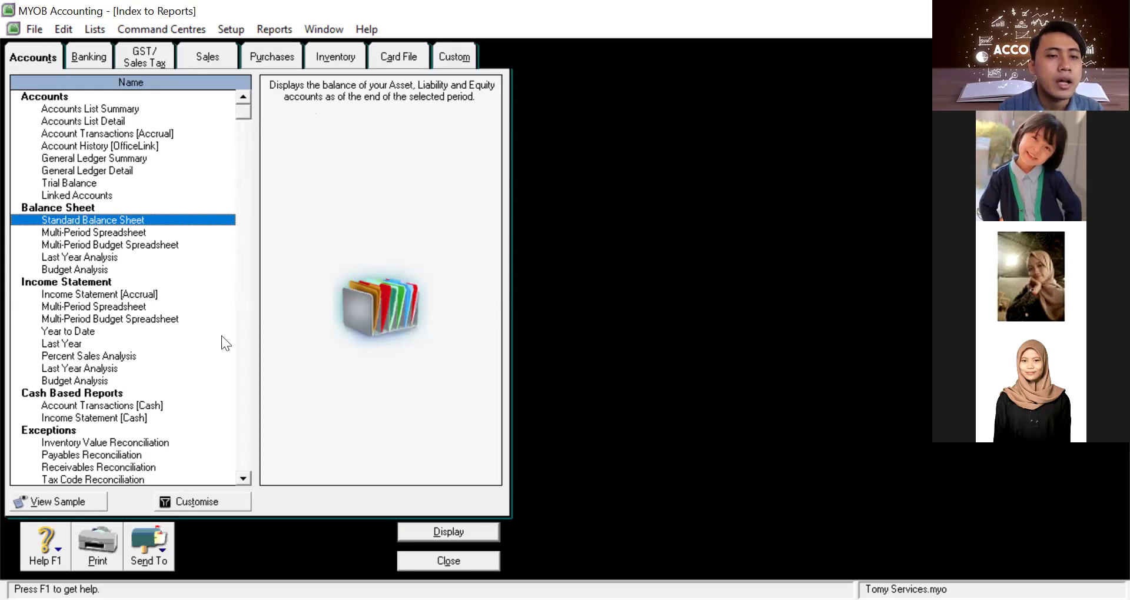
{"action": "scroll", "coordinate": [229, 338], "scroll_direction": "down", "scroll_amount": 7}
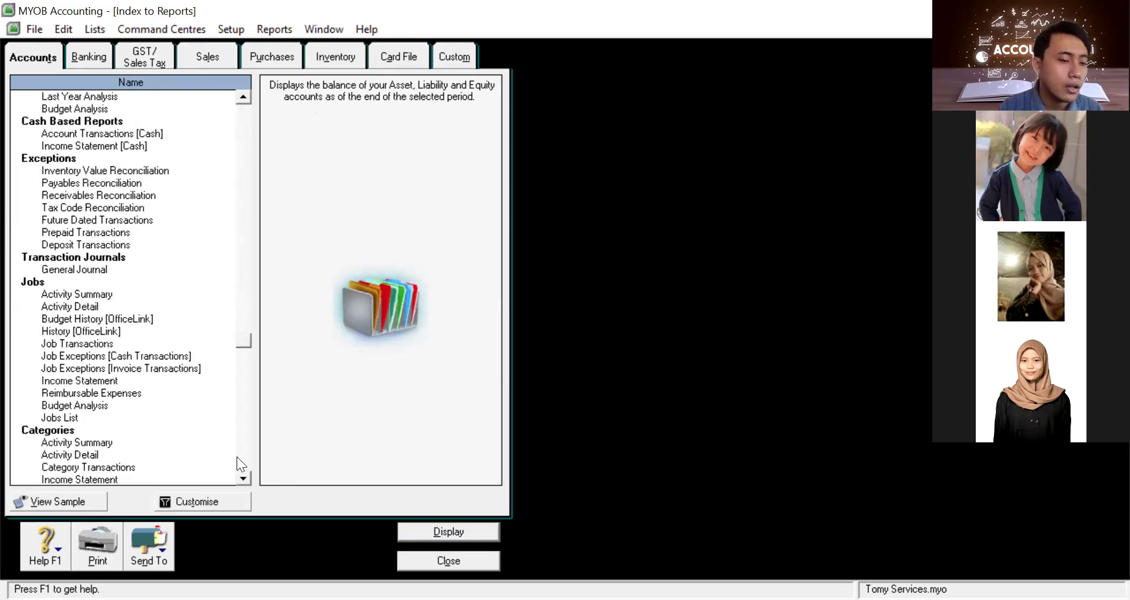
{"action": "scroll", "coordinate": [237, 457], "scroll_direction": "down", "scroll_amount": 4}
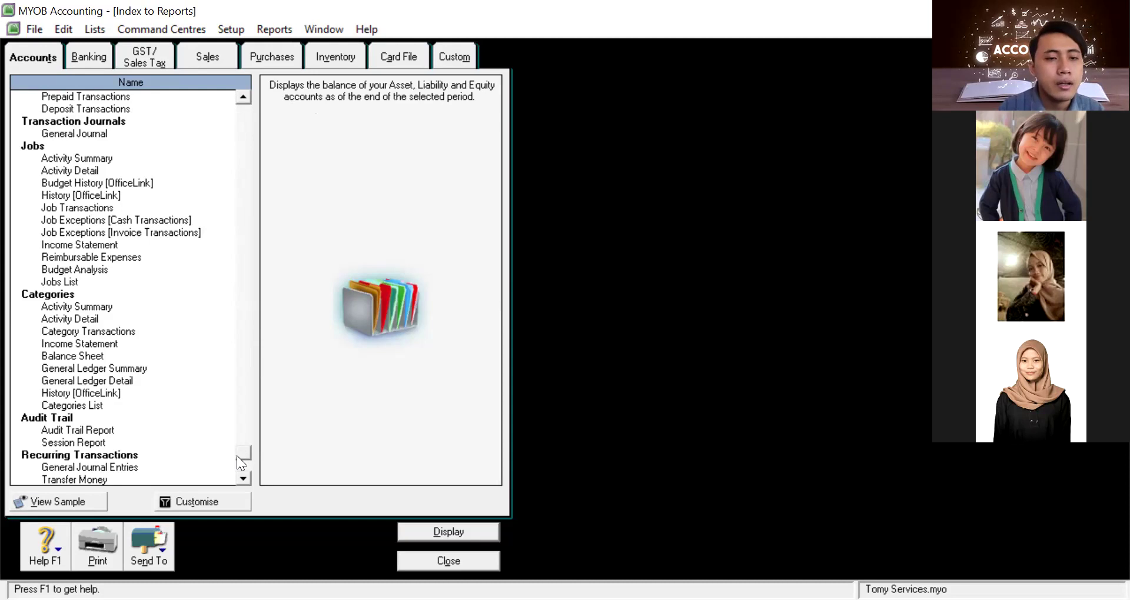
{"action": "left_click_drag", "start_coordinate": [242, 452], "coordinate": [258, 74]}
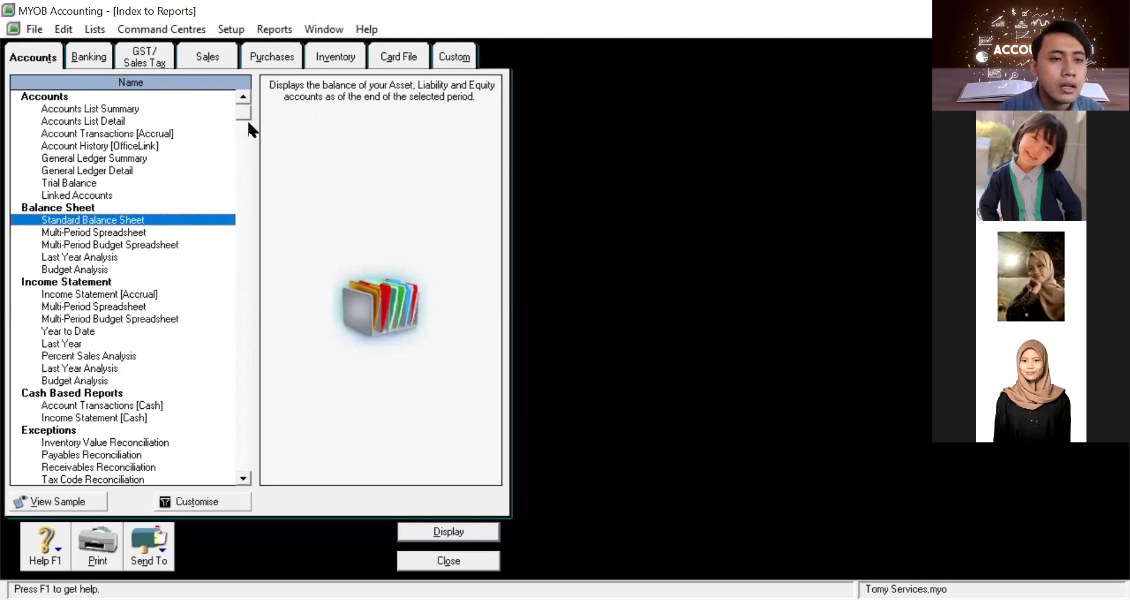
{"action": "scroll", "coordinate": [248, 123], "scroll_direction": "down", "scroll_amount": 1}
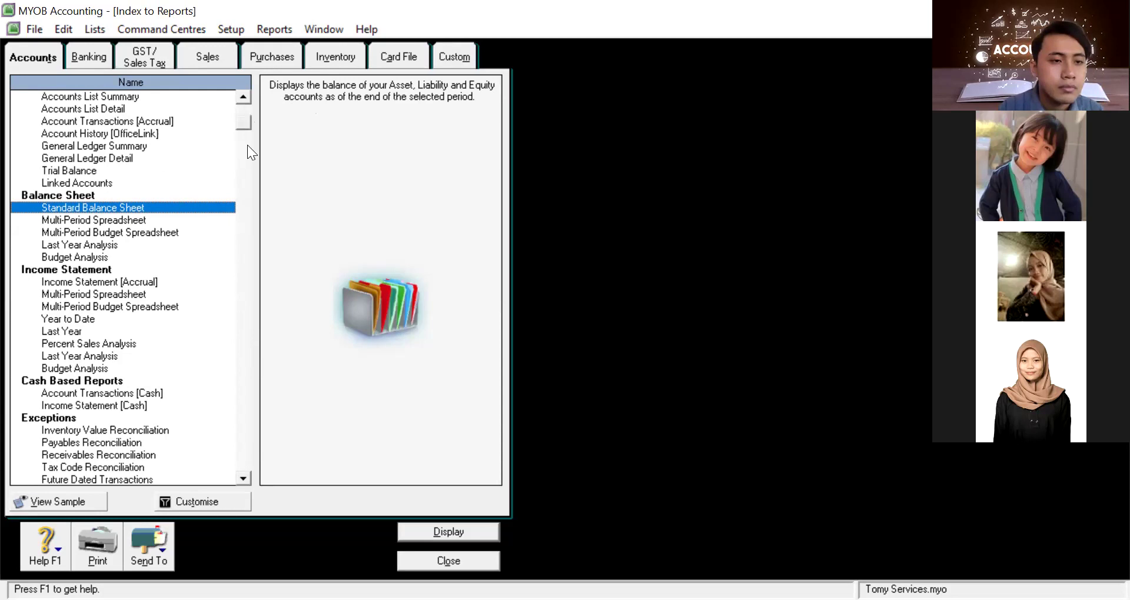
{"action": "scroll", "coordinate": [248, 144], "scroll_direction": "down", "scroll_amount": 2}
{"action": "scroll", "coordinate": [246, 166], "scroll_direction": "down", "scroll_amount": 2}
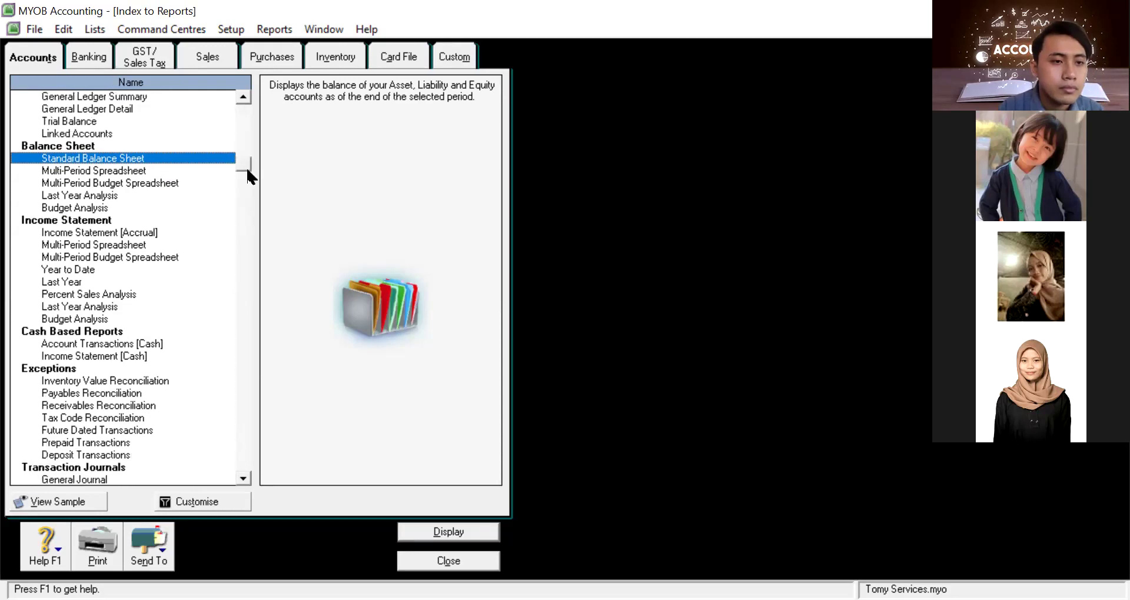
{"action": "scroll", "coordinate": [241, 253], "scroll_direction": "down", "scroll_amount": 3}
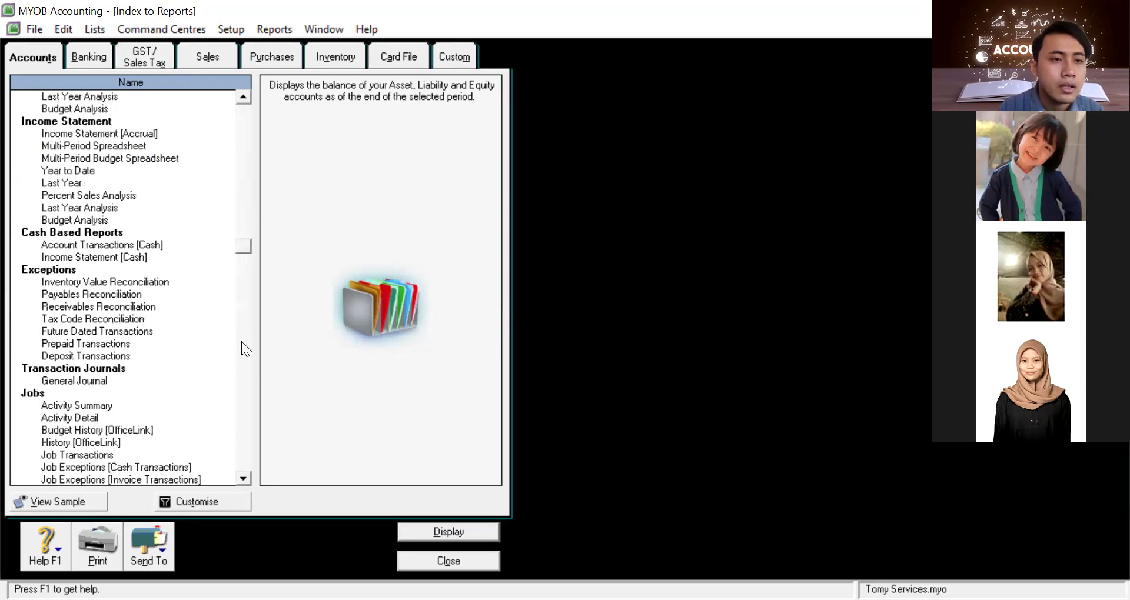
{"action": "scroll", "coordinate": [241, 342], "scroll_direction": "down", "scroll_amount": 7}
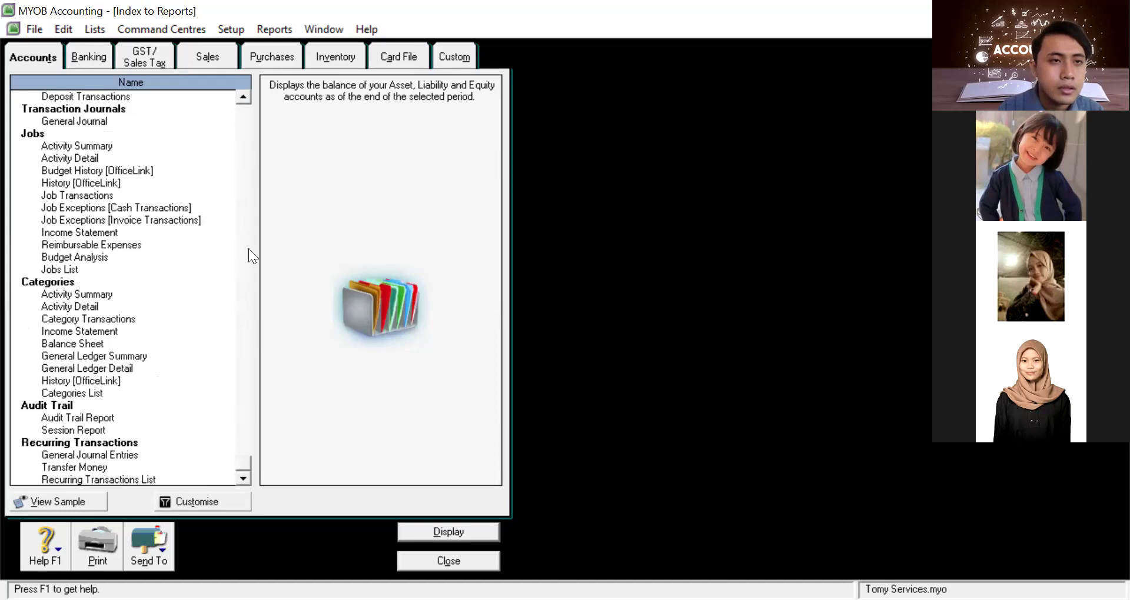
{"action": "scroll", "coordinate": [194, 306], "scroll_direction": "up", "scroll_amount": 1}
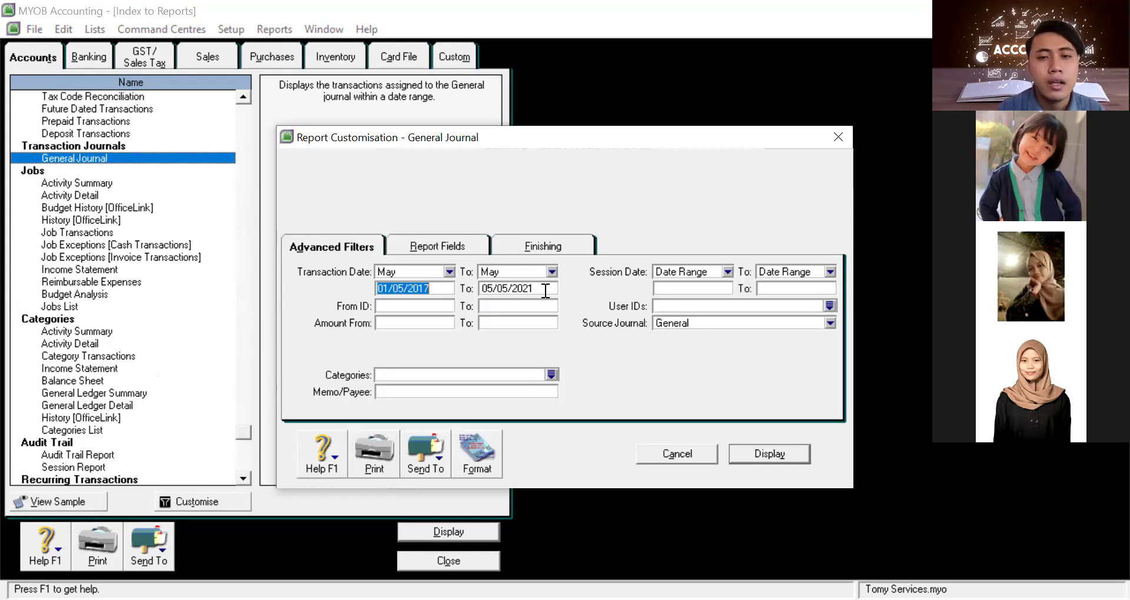
Run the General Journal report for 01/05/2017–05/05/2021, dismiss Nothing To Print, and pick Accounts List Summary
{"action": "key", "text": "Tab"}
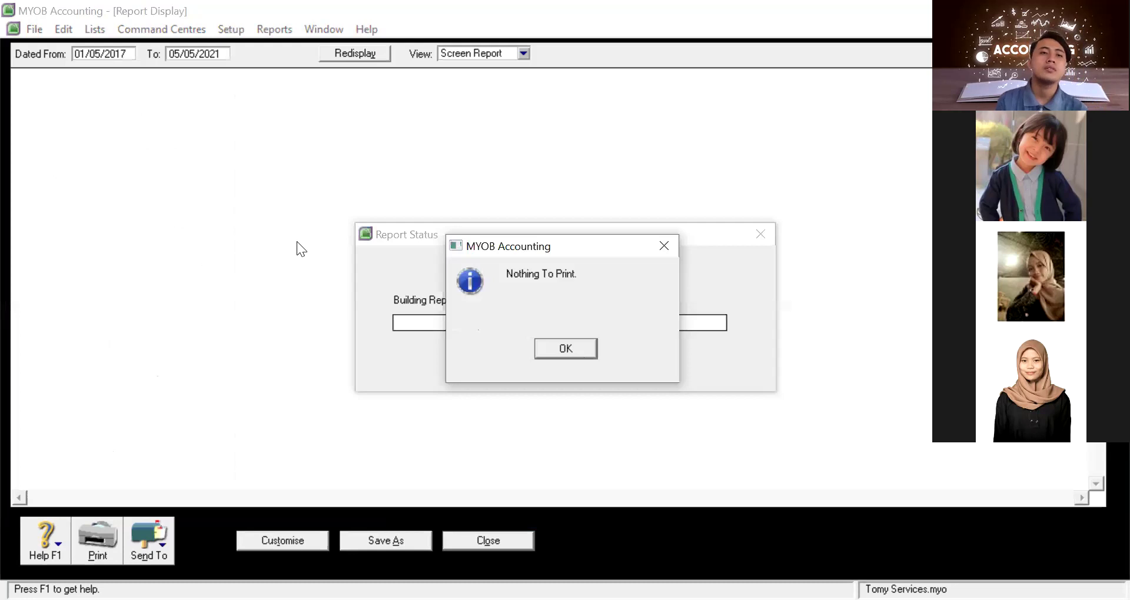
{"action": "key", "text": "Return"}
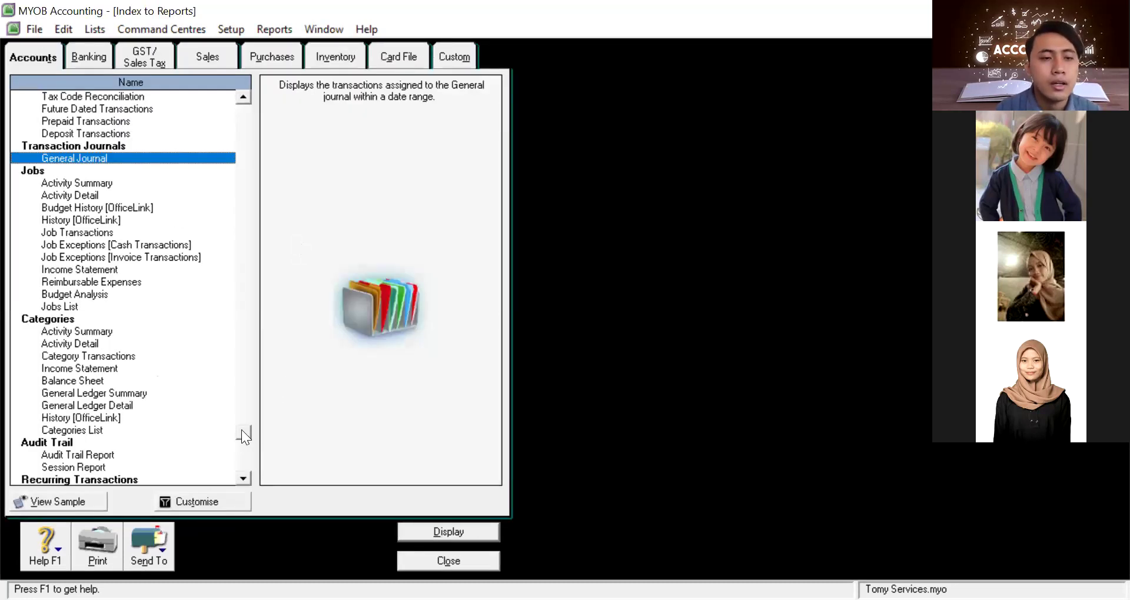
{"action": "left_click", "coordinate": [246, 105]}
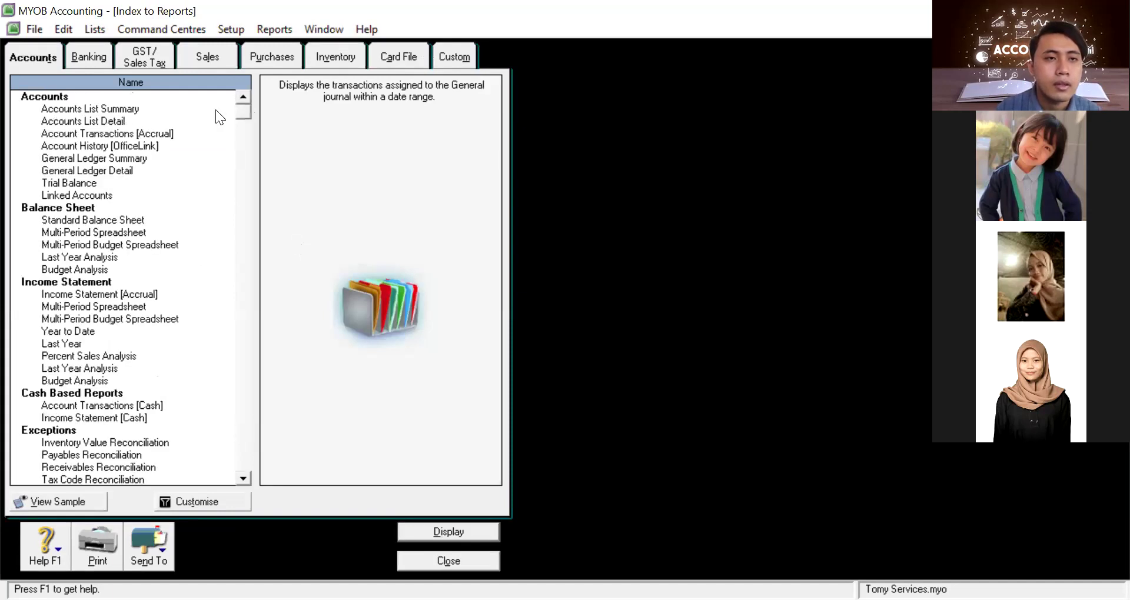
{"action": "left_click", "coordinate": [109, 108]}
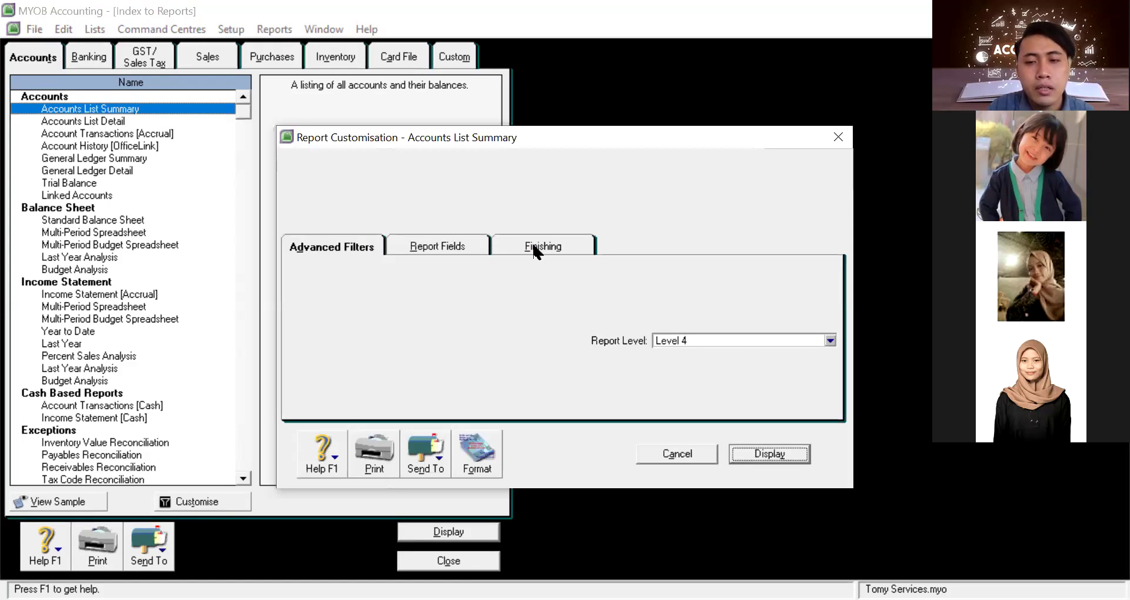
Check the Accounts List Summary finishing options (Level 4, inactive accounts, account numbers), then display it
{"action": "left_click", "coordinate": [534, 250]}
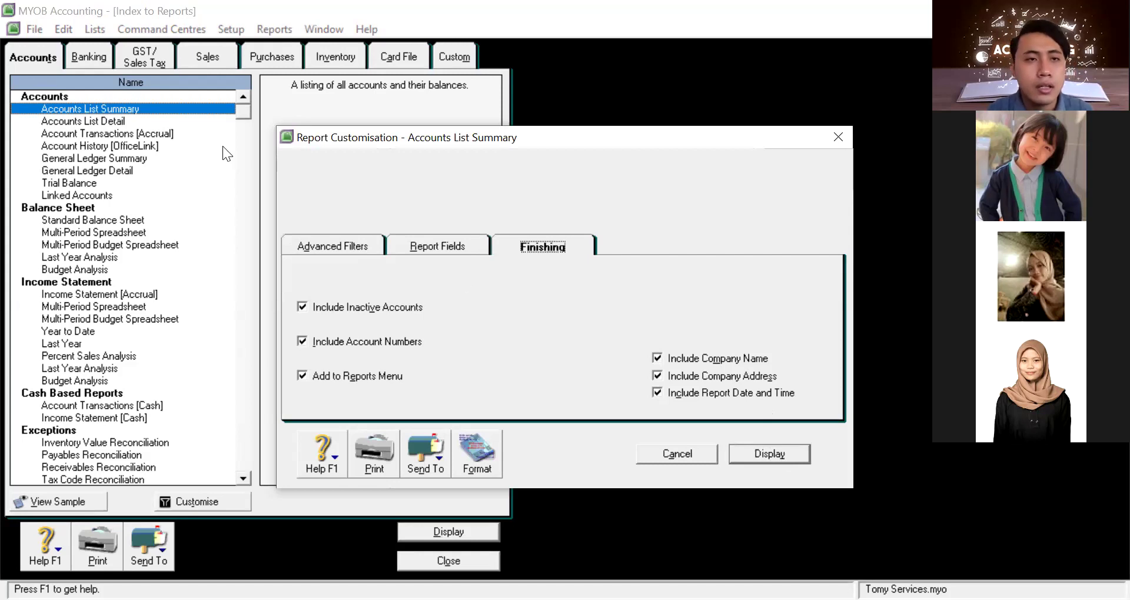
{"action": "key", "text": "Return"}
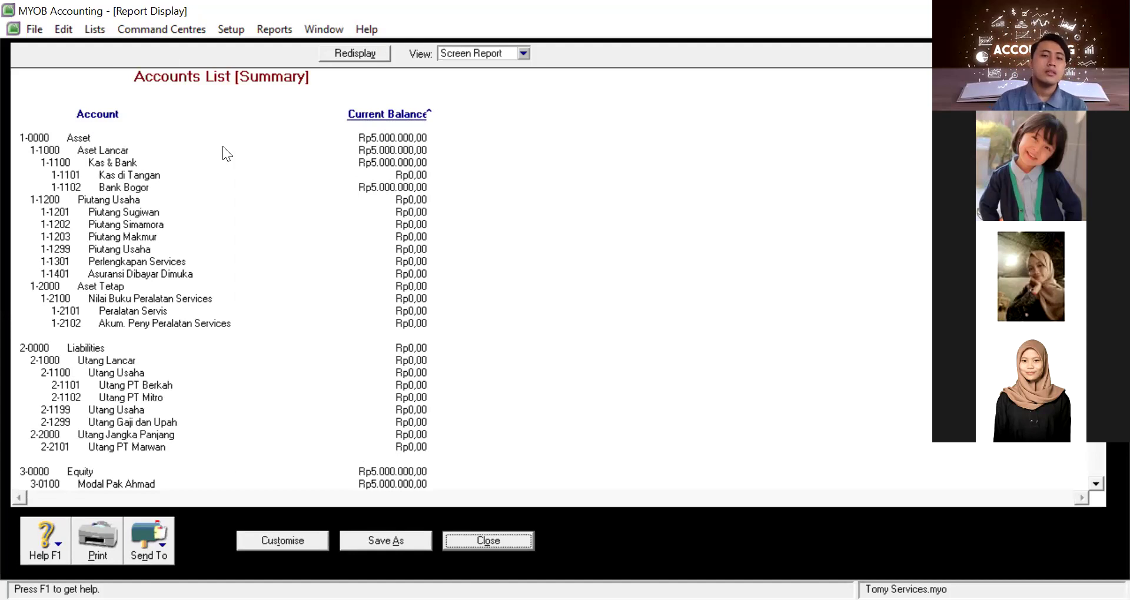
Scroll the Accounts List Summary down to the Equity accounts, then close the report
{"action": "scroll", "coordinate": [223, 147], "scroll_direction": "down", "scroll_amount": 3}
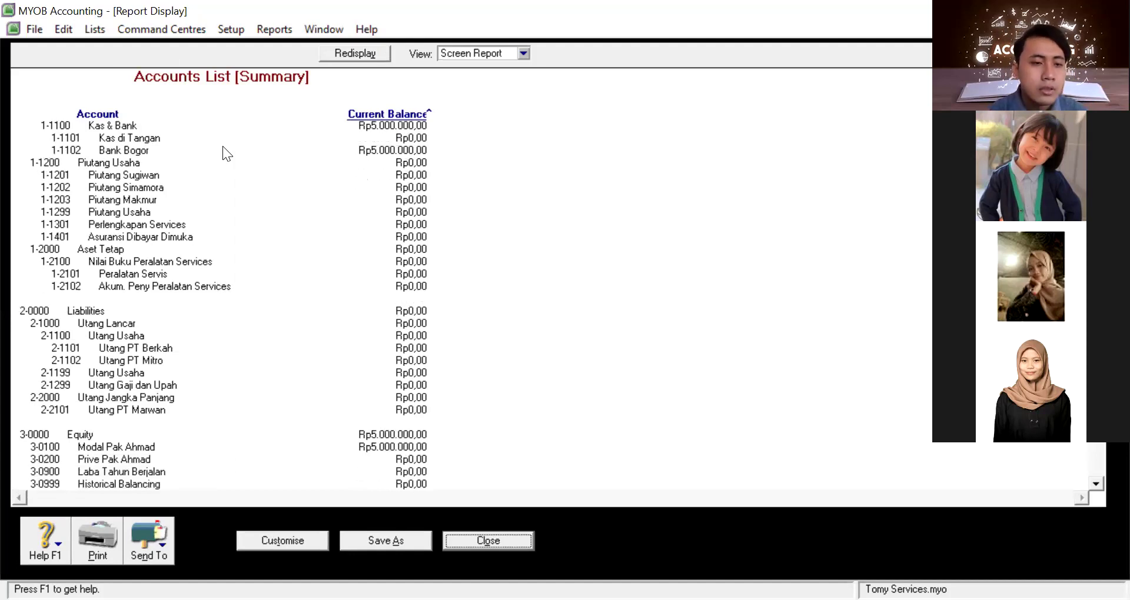
{"action": "scroll", "coordinate": [222, 153], "scroll_direction": "down", "scroll_amount": 1}
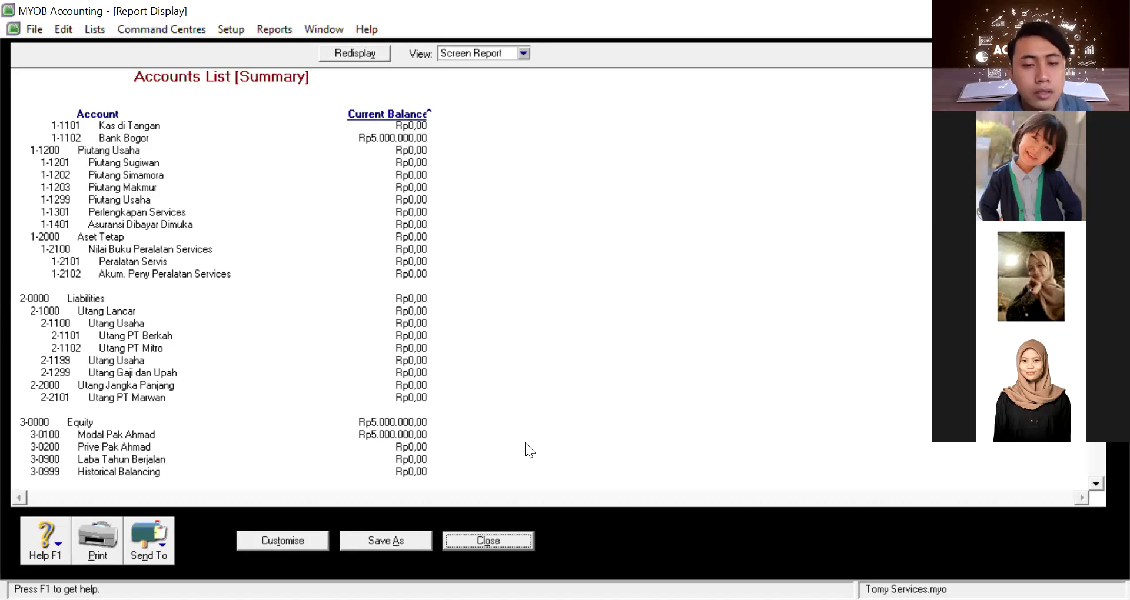
{"action": "left_click", "coordinate": [514, 543]}
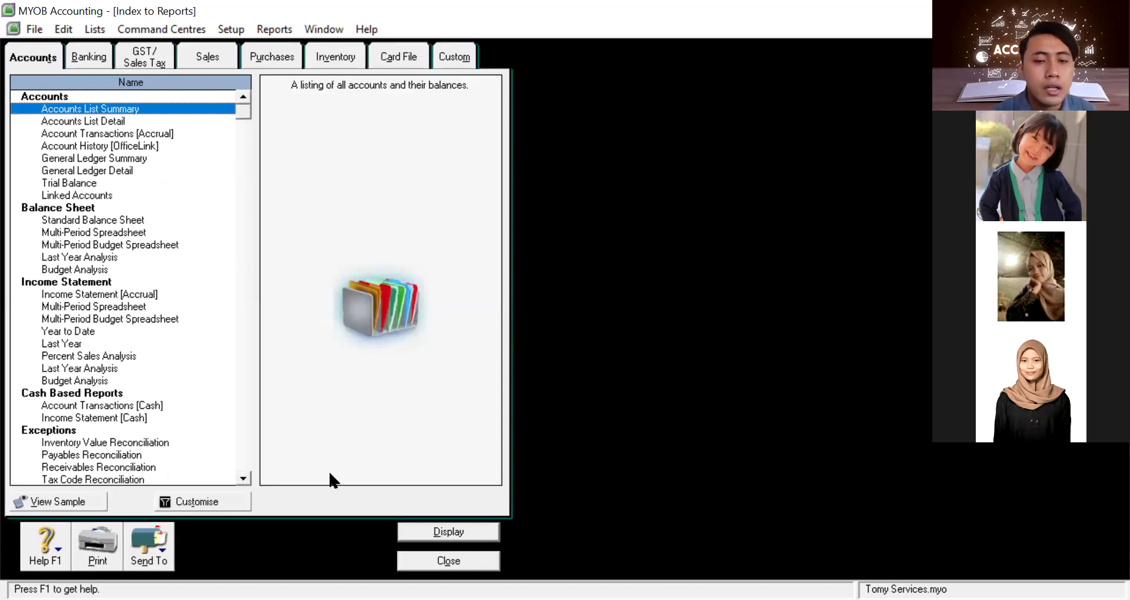
{"action": "left_click", "coordinate": [451, 560]}
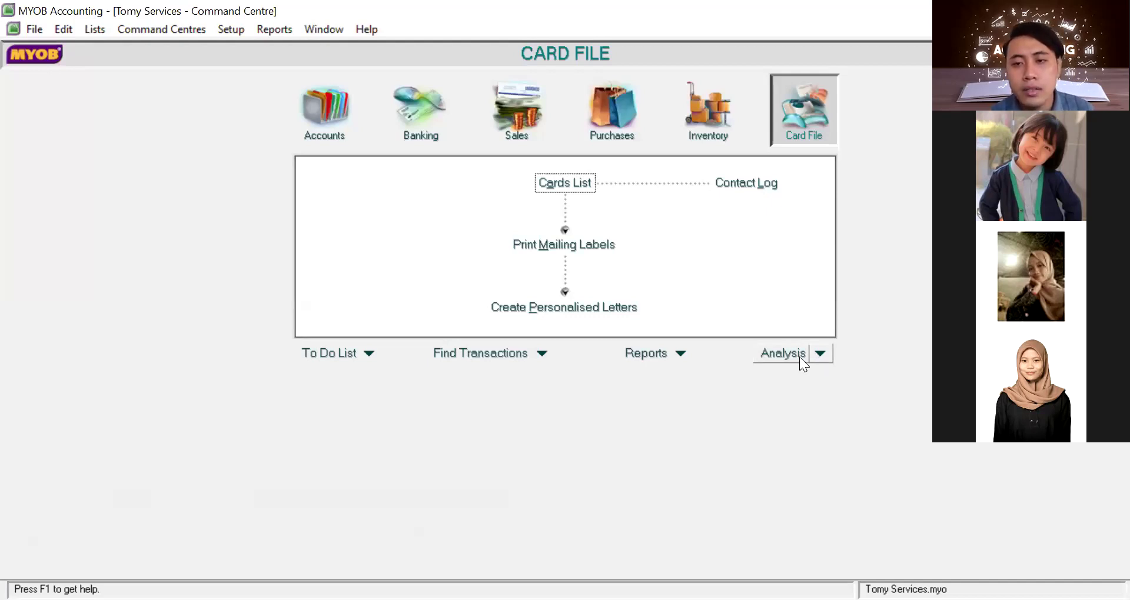
{"action": "left_click", "coordinate": [799, 356]}
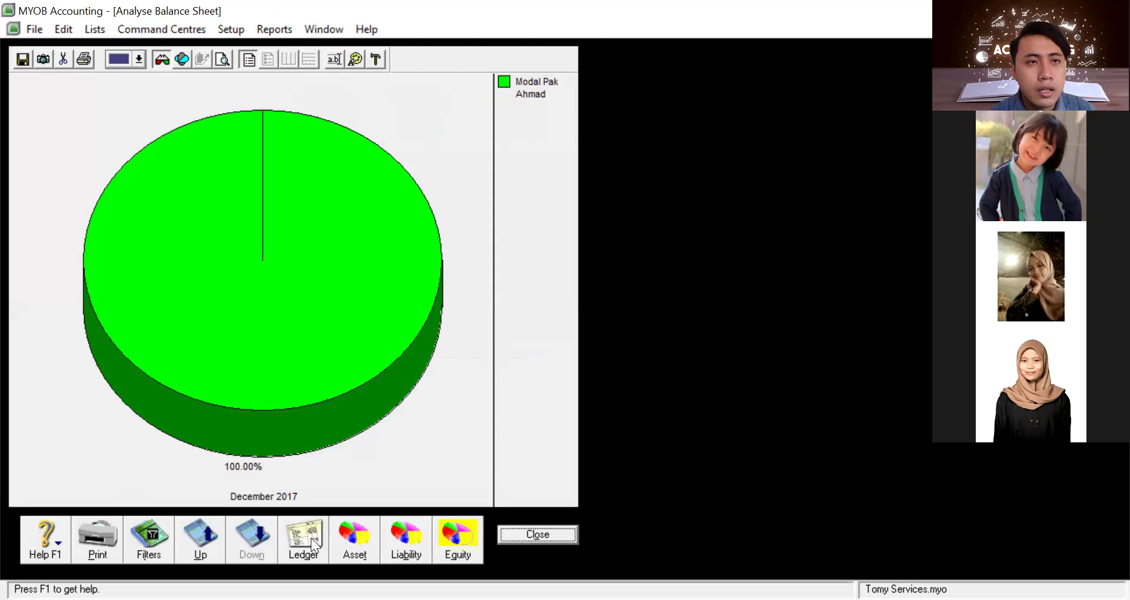
{"action": "left_click", "coordinate": [538, 534]}
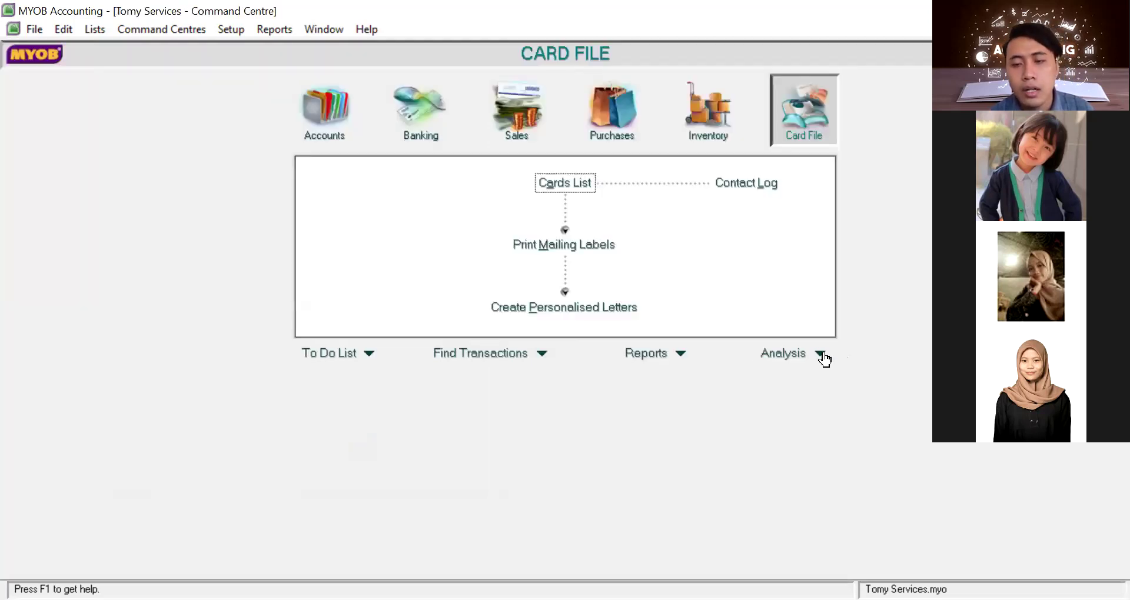
{"action": "left_click", "coordinate": [825, 355]}
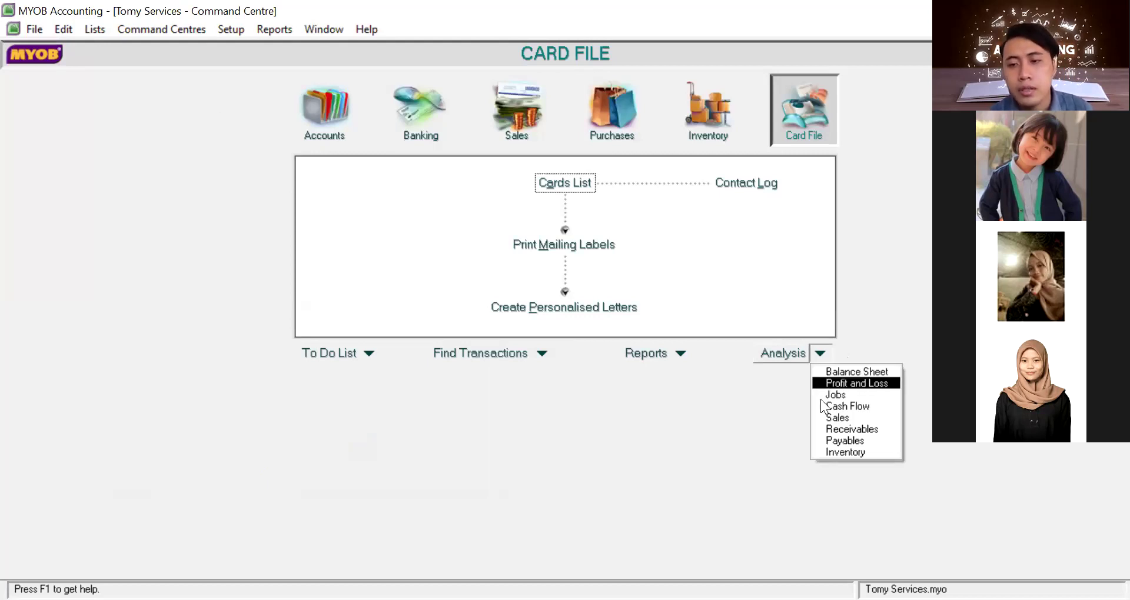
{"action": "left_click", "coordinate": [840, 373]}
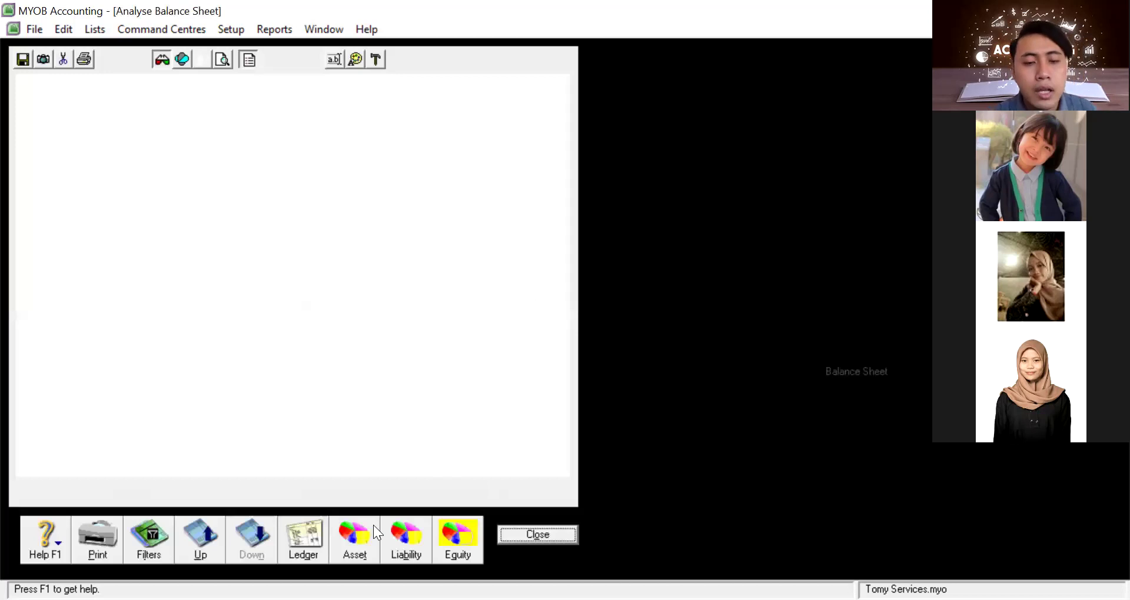
{"action": "left_click", "coordinate": [355, 537]}
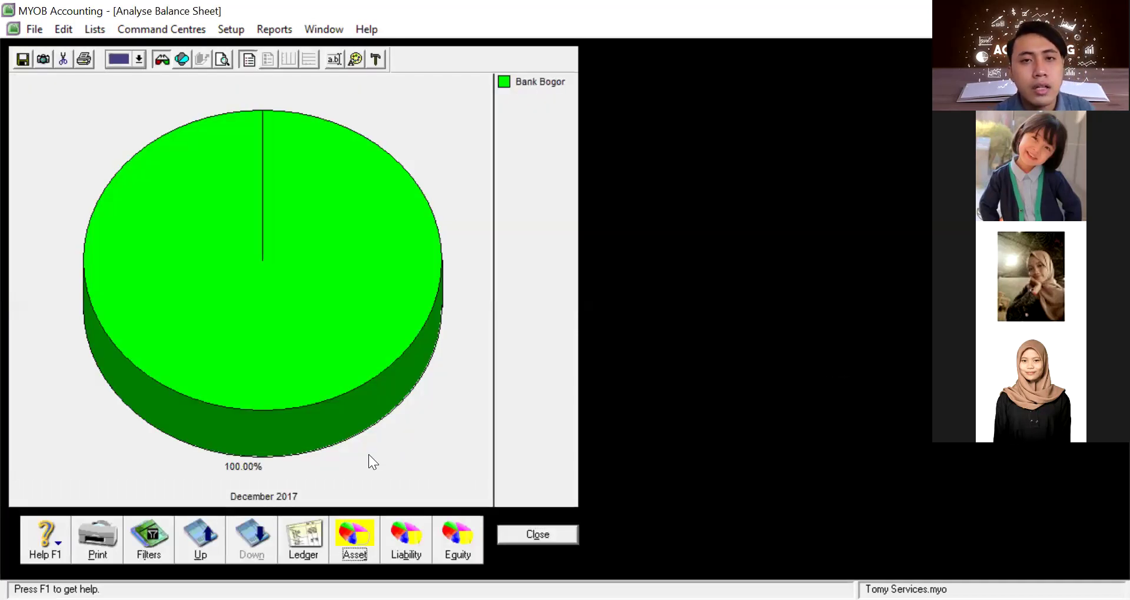
{"action": "left_click", "coordinate": [415, 525]}
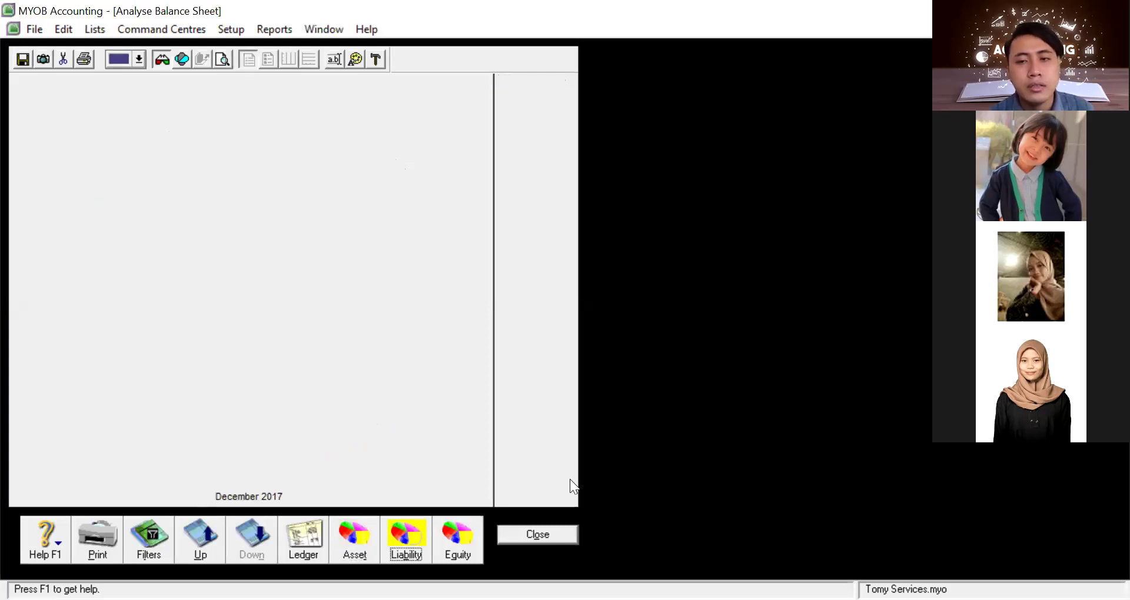
{"action": "key", "text": "Escape"}
{"action": "left_click", "coordinate": [825, 353]}
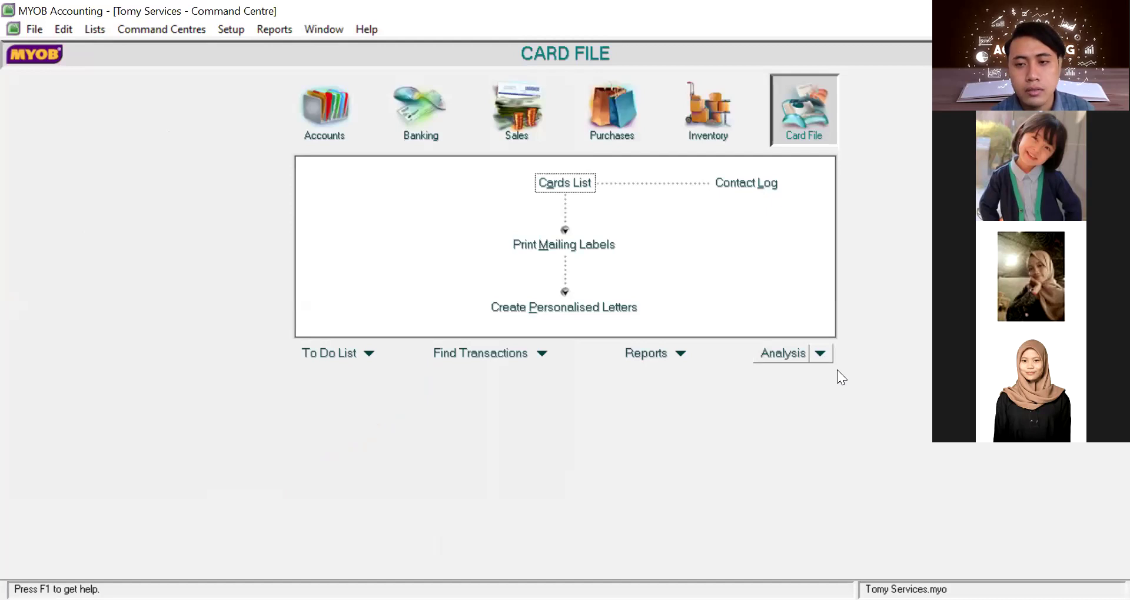
{"action": "left_click", "coordinate": [837, 369]}
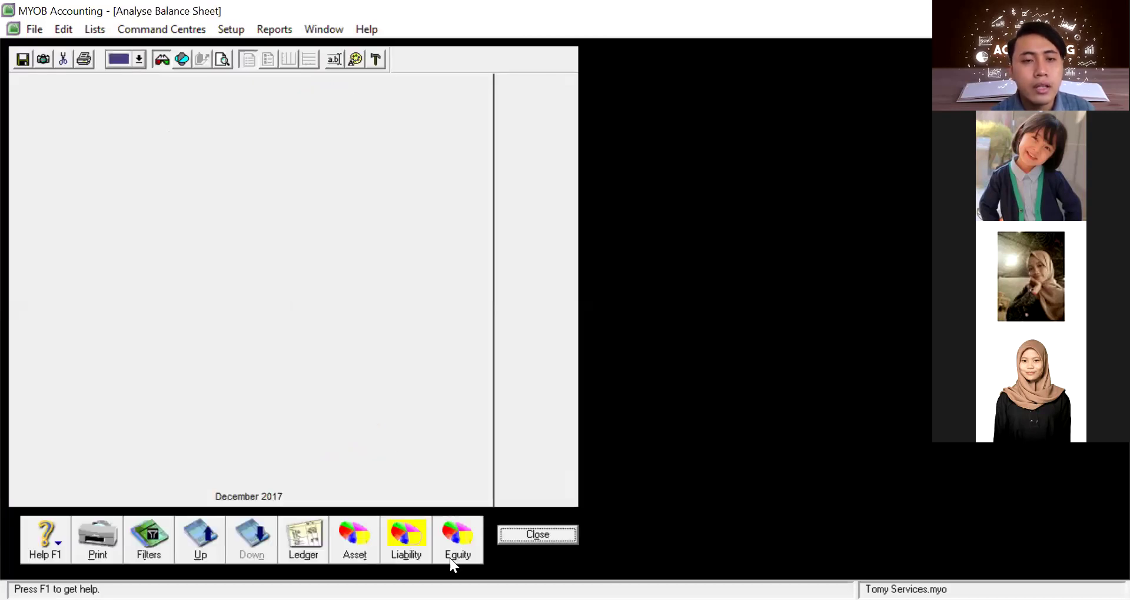
{"action": "left_click", "coordinate": [450, 557]}
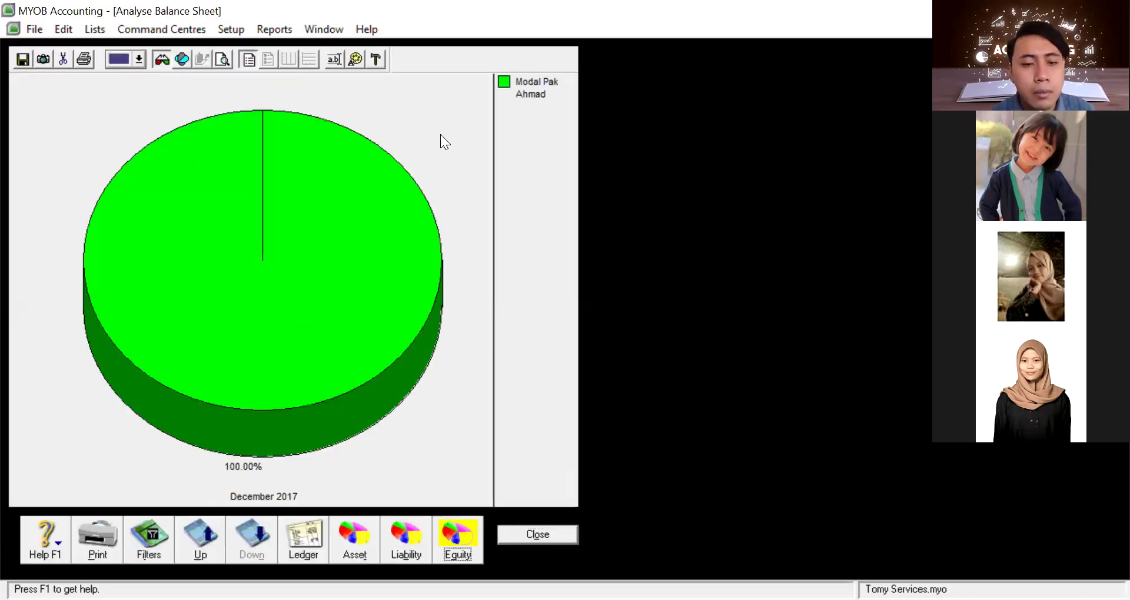
{"action": "left_click", "coordinate": [317, 534]}
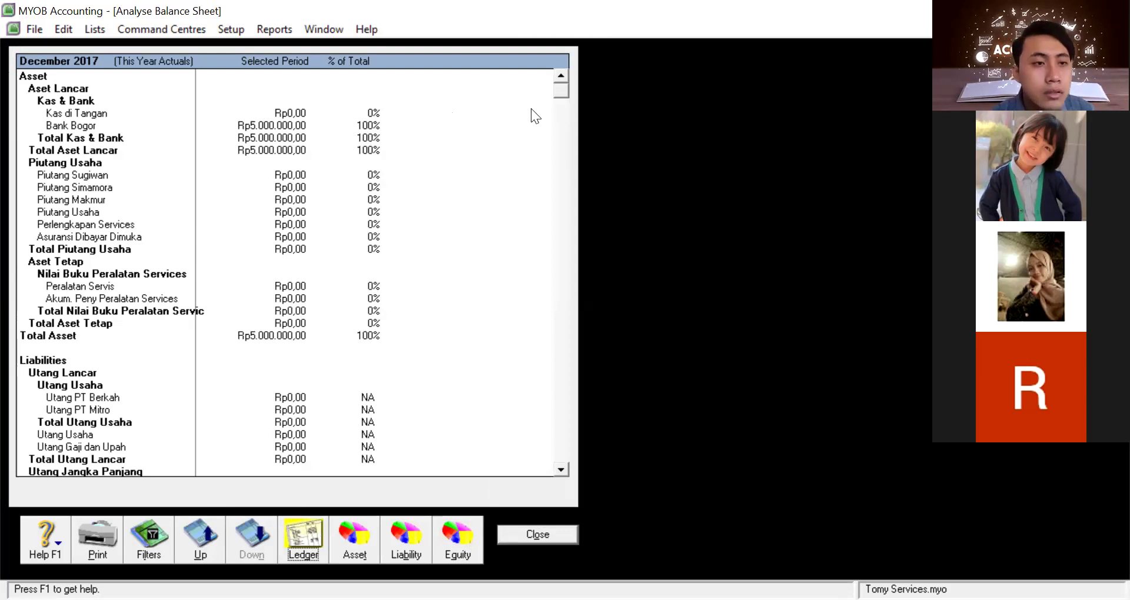
{"action": "left_click", "coordinate": [563, 111]}
{"action": "left_click", "coordinate": [565, 207]}
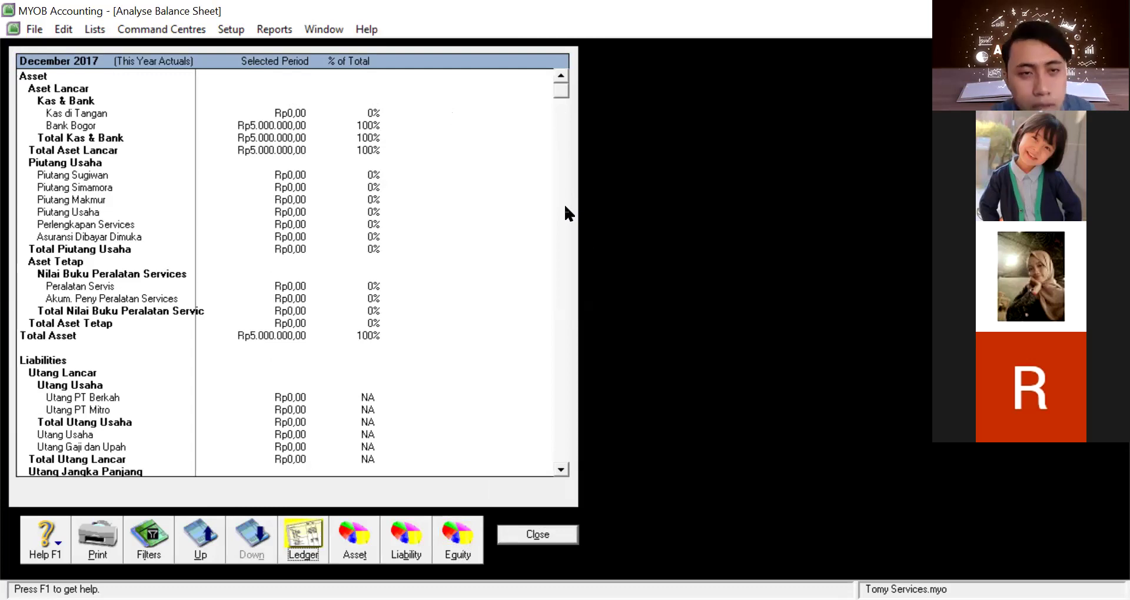
{"action": "left_click", "coordinate": [541, 532]}
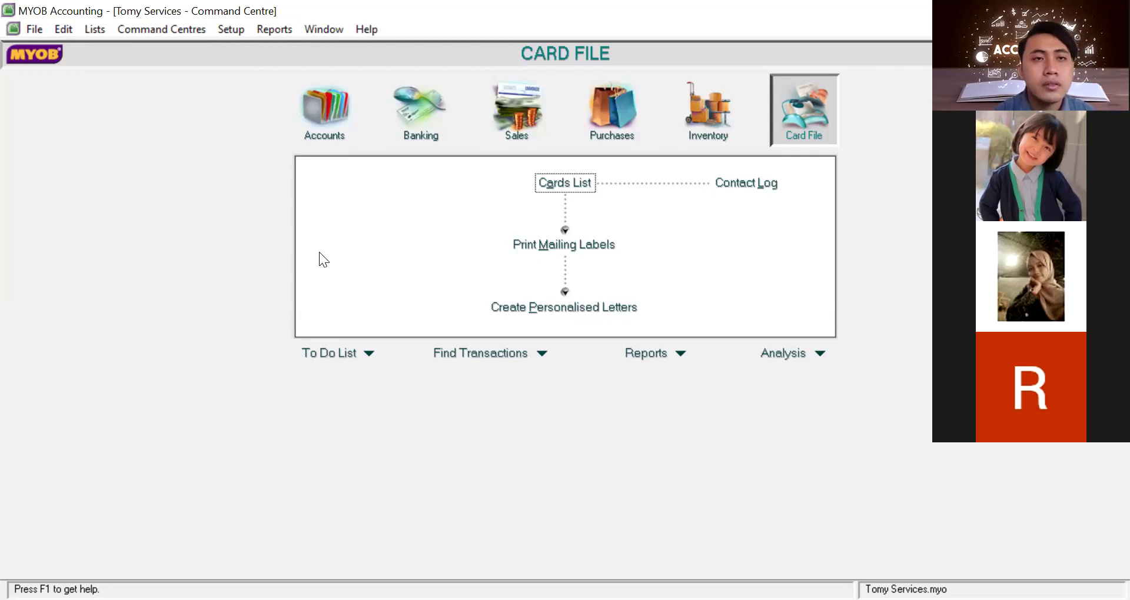
From Index to Reports' Accounts reports, select the Year to Date income statement and customise it
{"action": "left_click", "coordinate": [284, 30]}
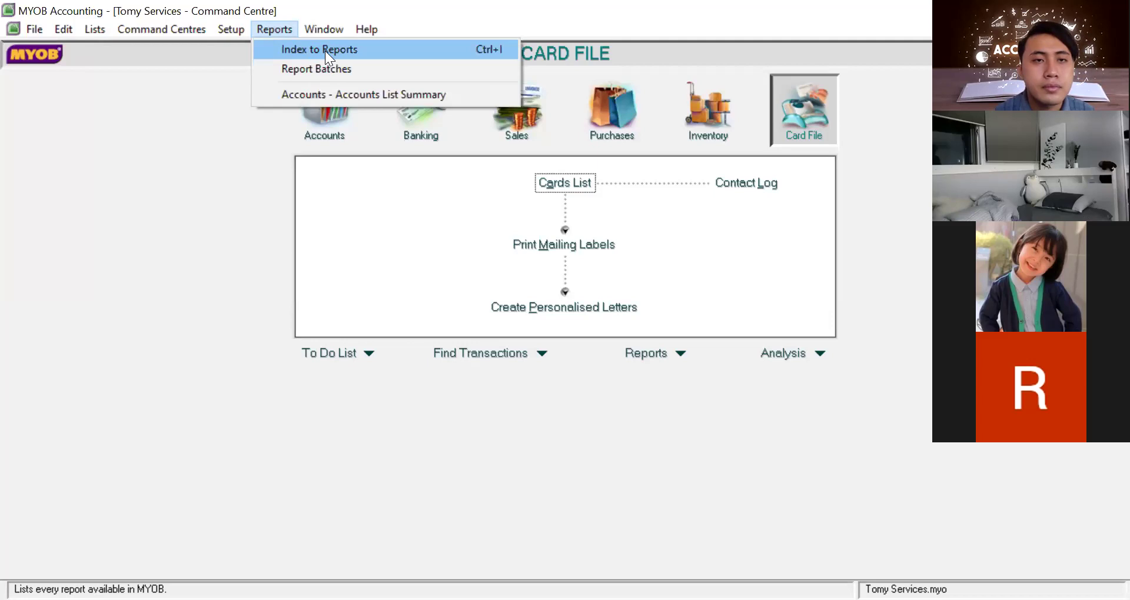
{"action": "key", "text": "Return"}
{"action": "left_click", "coordinate": [53, 53]}
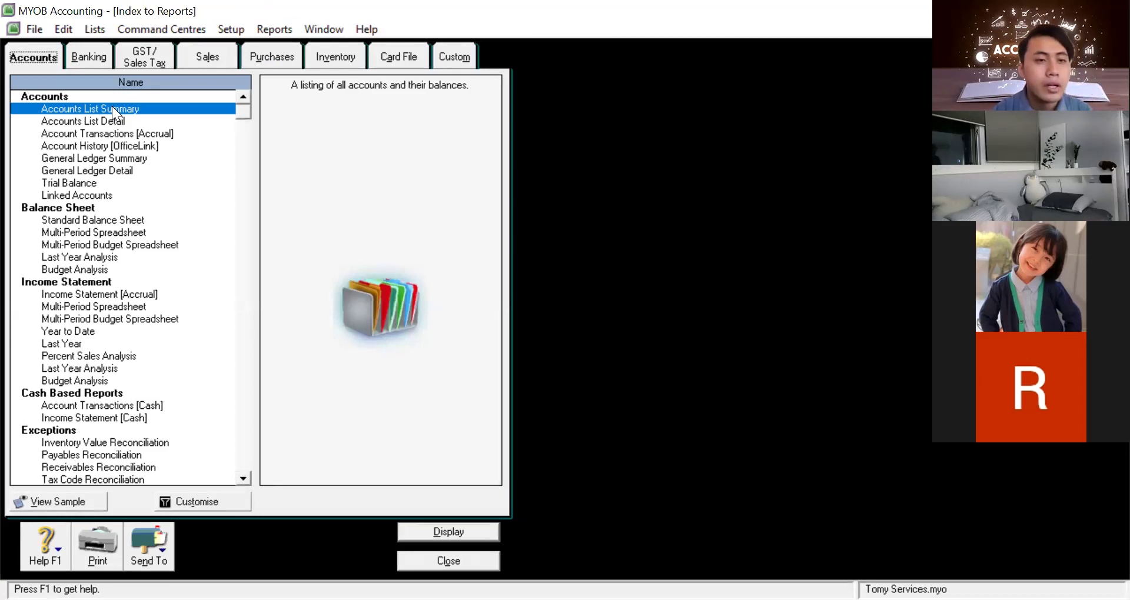
{"action": "left_click", "coordinate": [91, 304]}
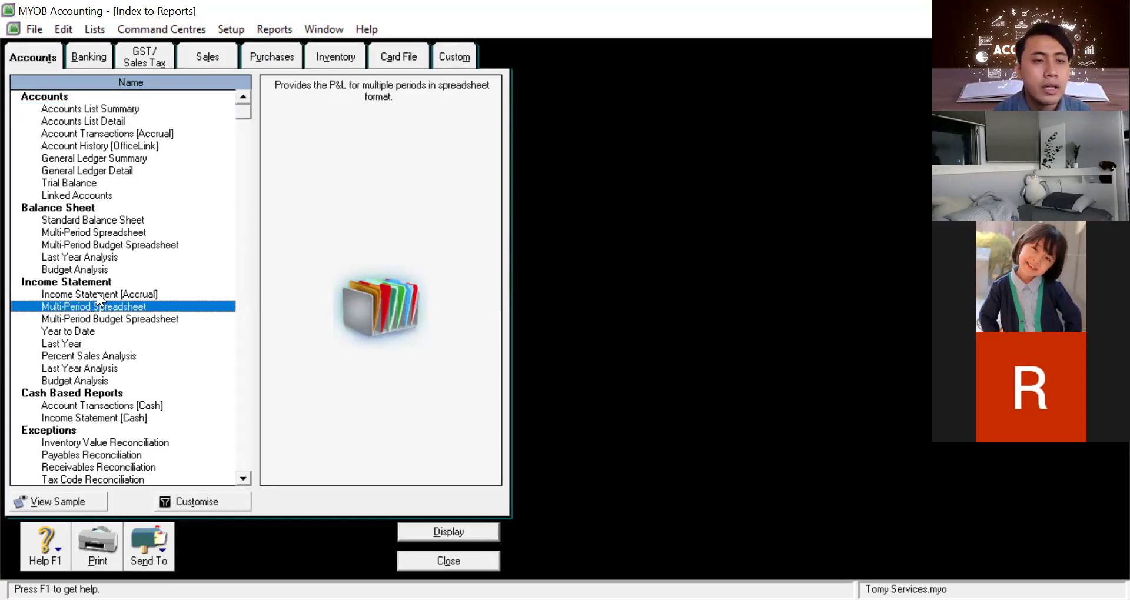
{"action": "left_click", "coordinate": [97, 292]}
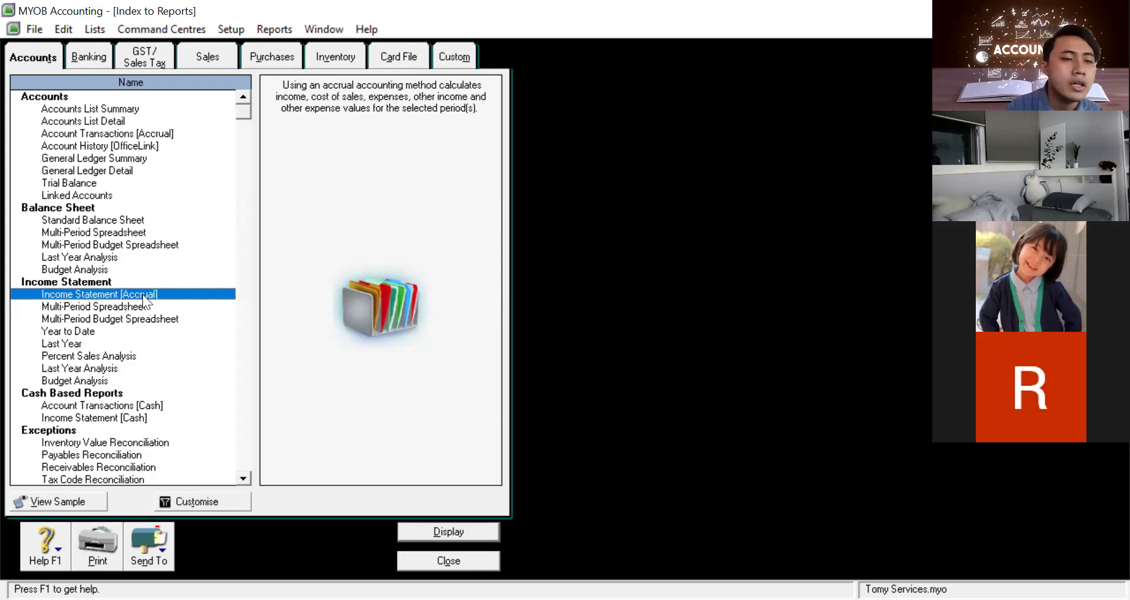
{"action": "key", "text": "Down"}
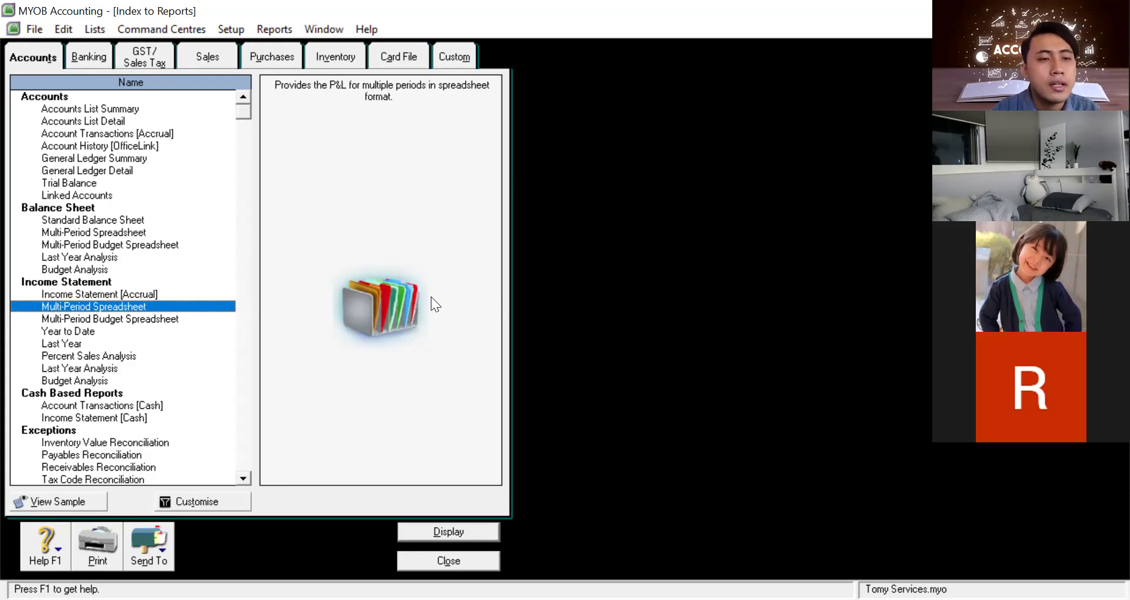
{"action": "key", "text": "Down"}
{"action": "key", "text": "Down"}
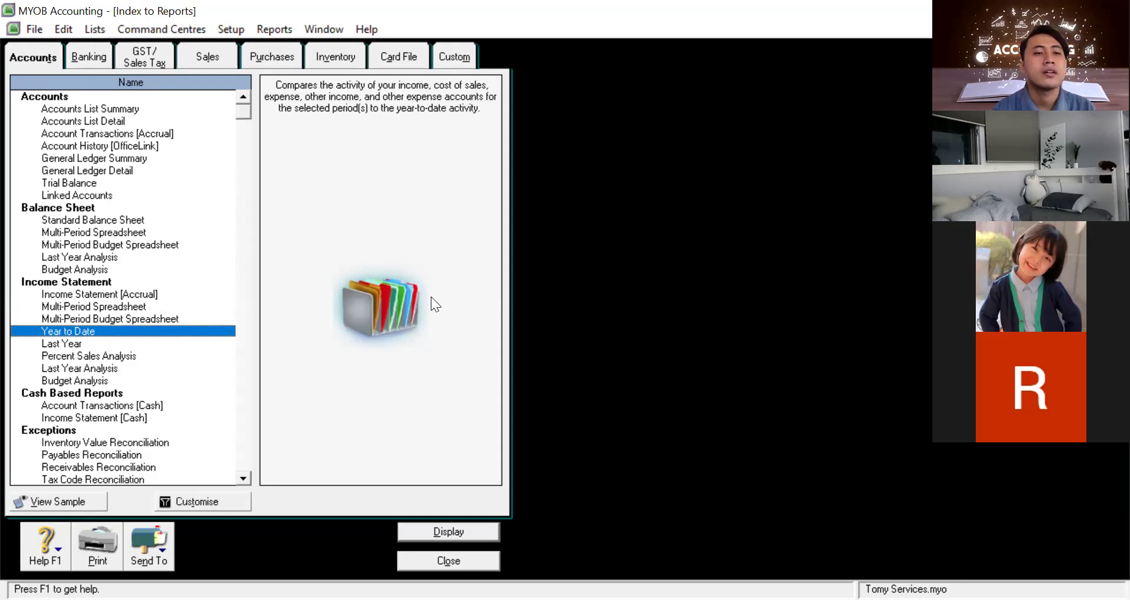
{"action": "key", "text": "Tab"}
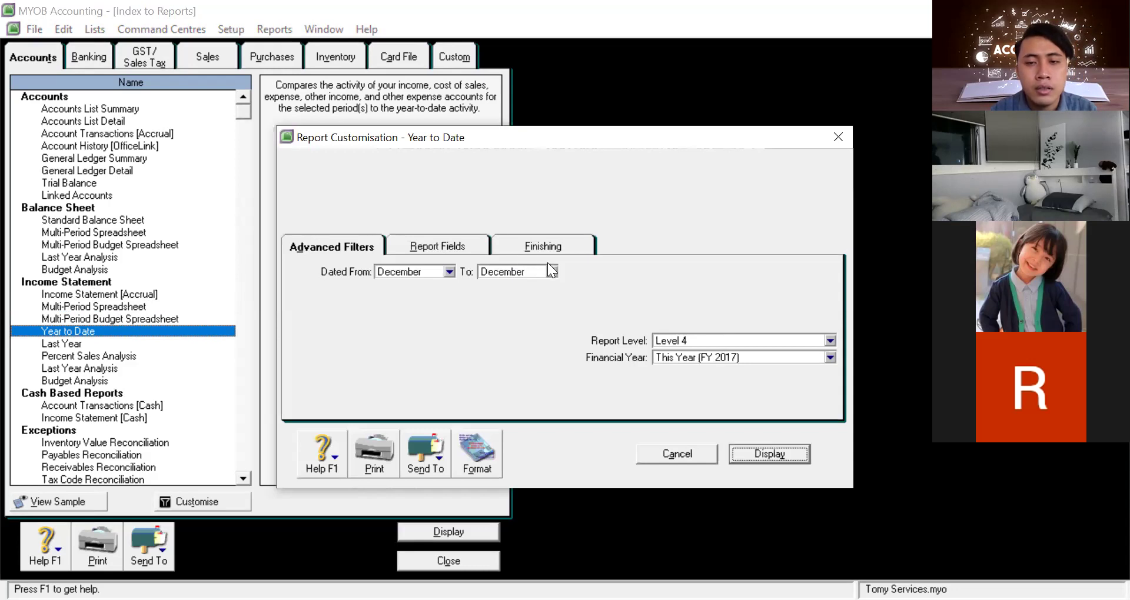
Display the December 2017 Year to Date income statement (Rp0,00 net profit), then close it and the index
{"action": "left_click", "coordinate": [743, 354]}
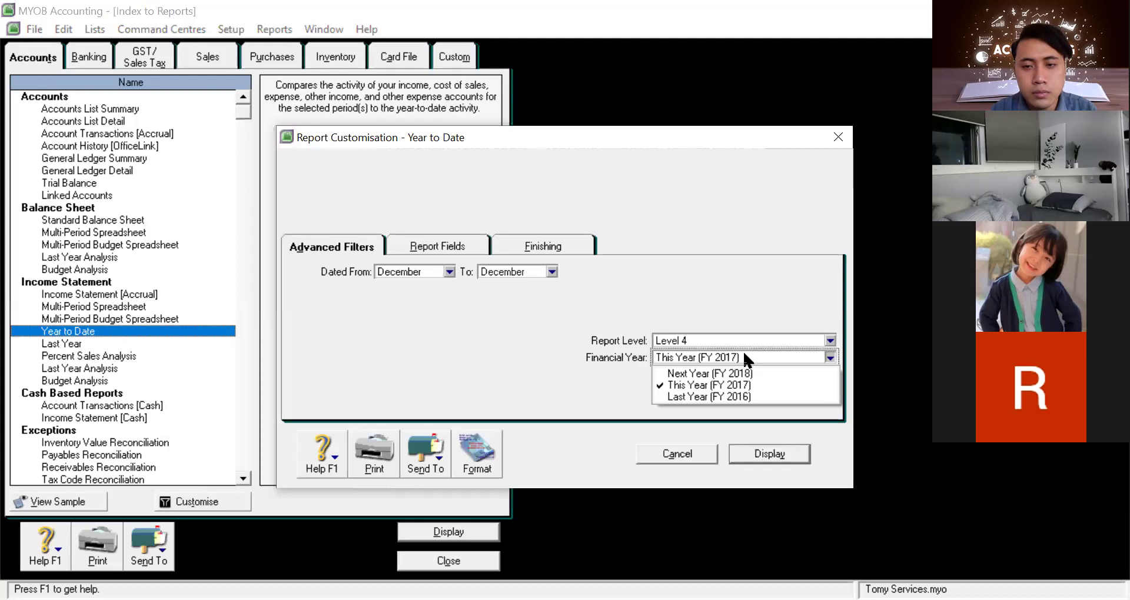
{"action": "left_click", "coordinate": [761, 458]}
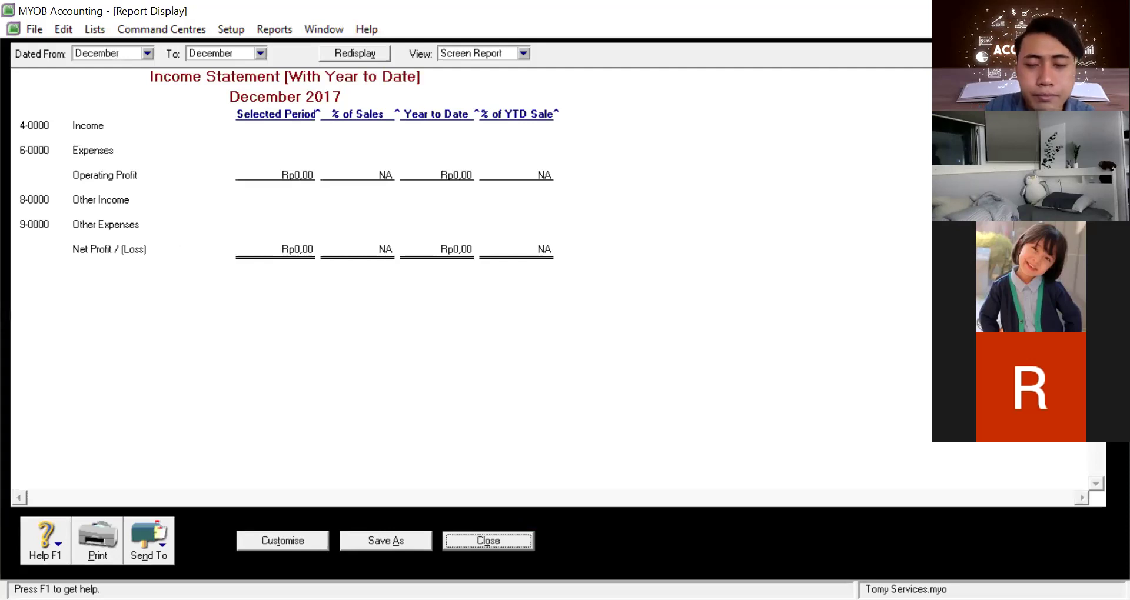
{"action": "left_click", "coordinate": [1115, 11]}
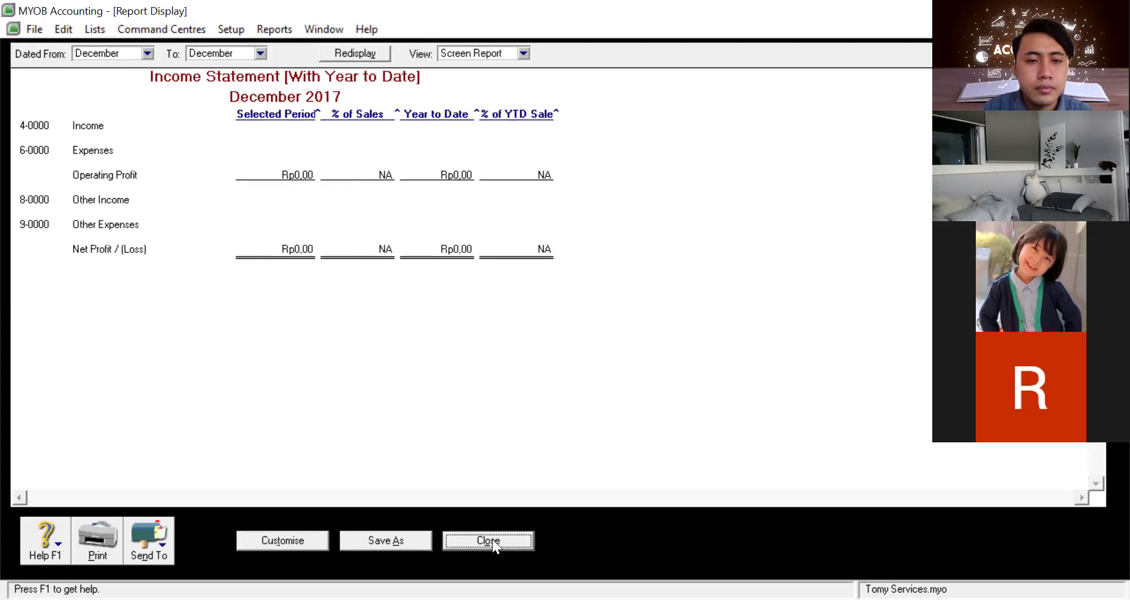
{"action": "left_click", "coordinate": [492, 539]}
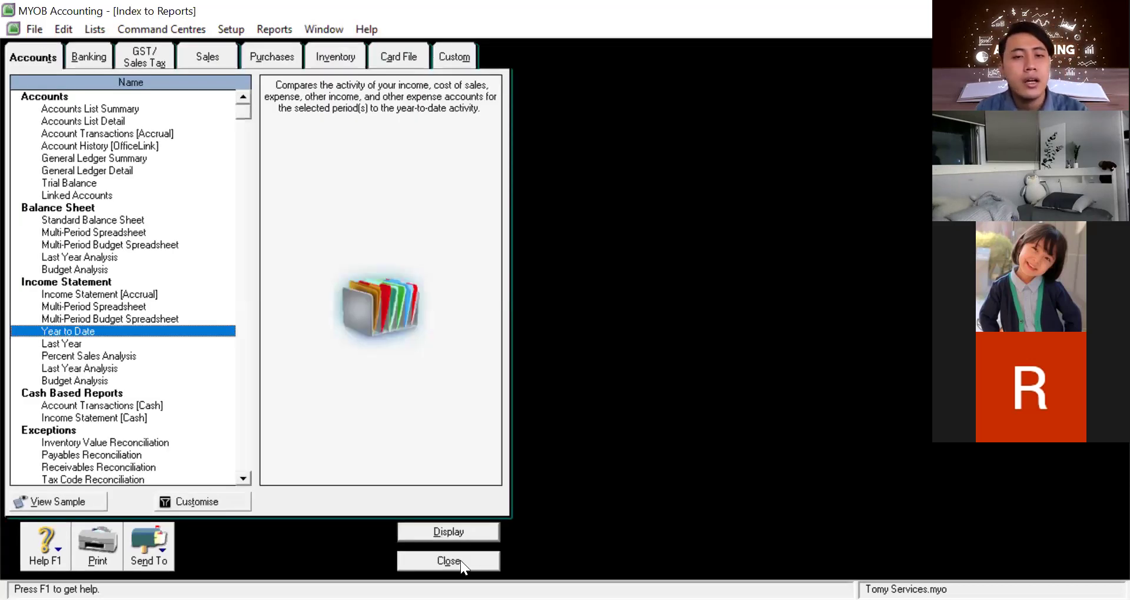
{"action": "left_click", "coordinate": [448, 560]}
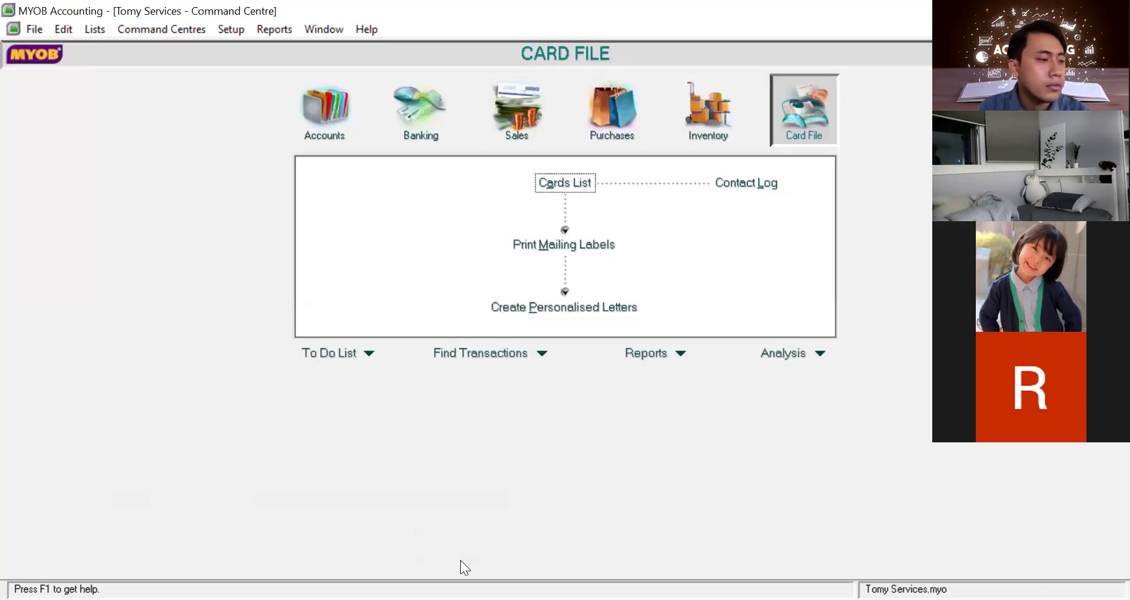
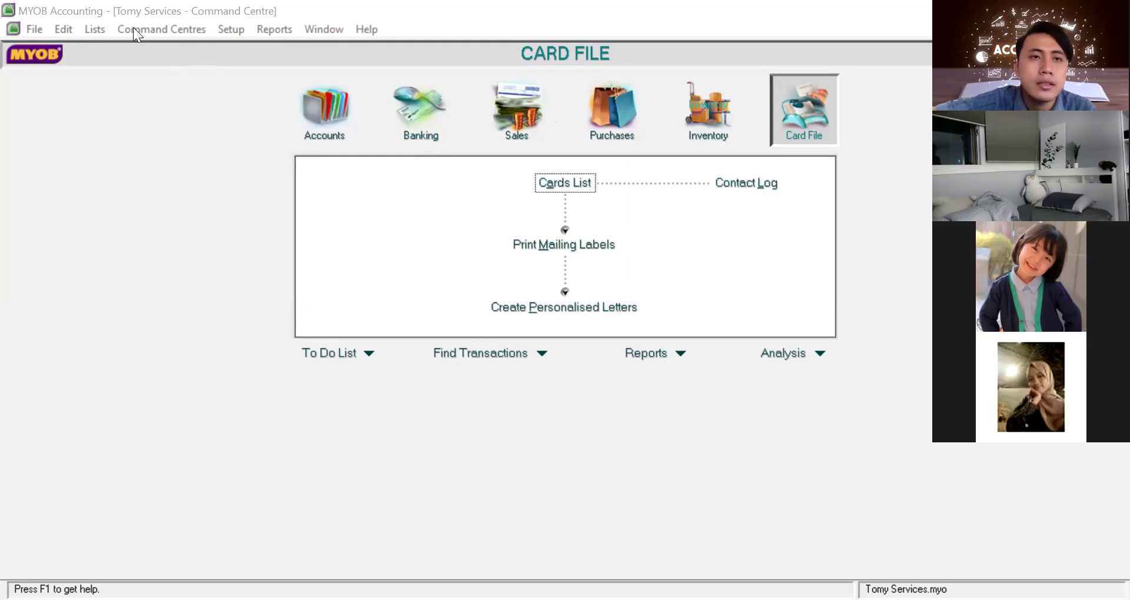
Open an empty Record Journal Entry from the Accounts command centre, then cancel it
{"action": "left_click", "coordinate": [231, 28]}
{"action": "left_click", "coordinate": [189, 28]}
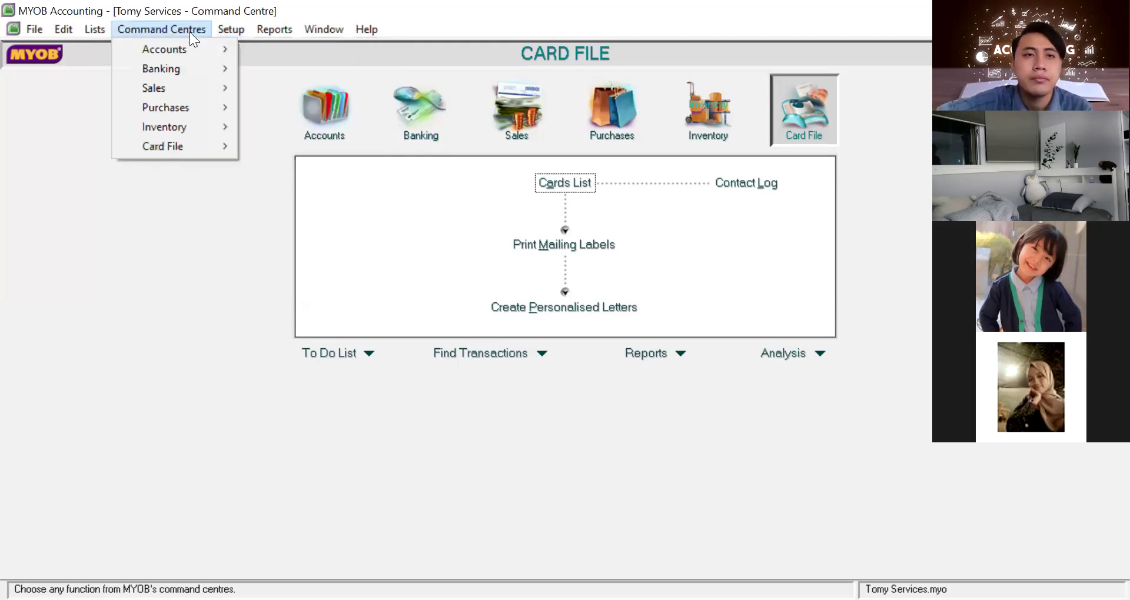
{"action": "mouse_move", "coordinate": [195, 46]}
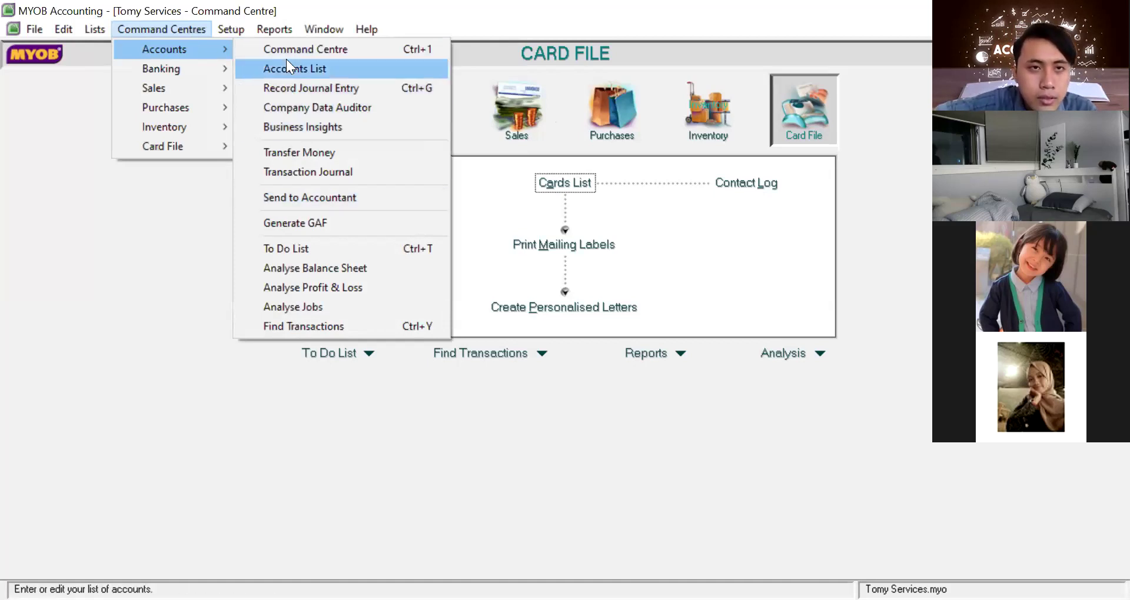
{"action": "left_click", "coordinate": [304, 88]}
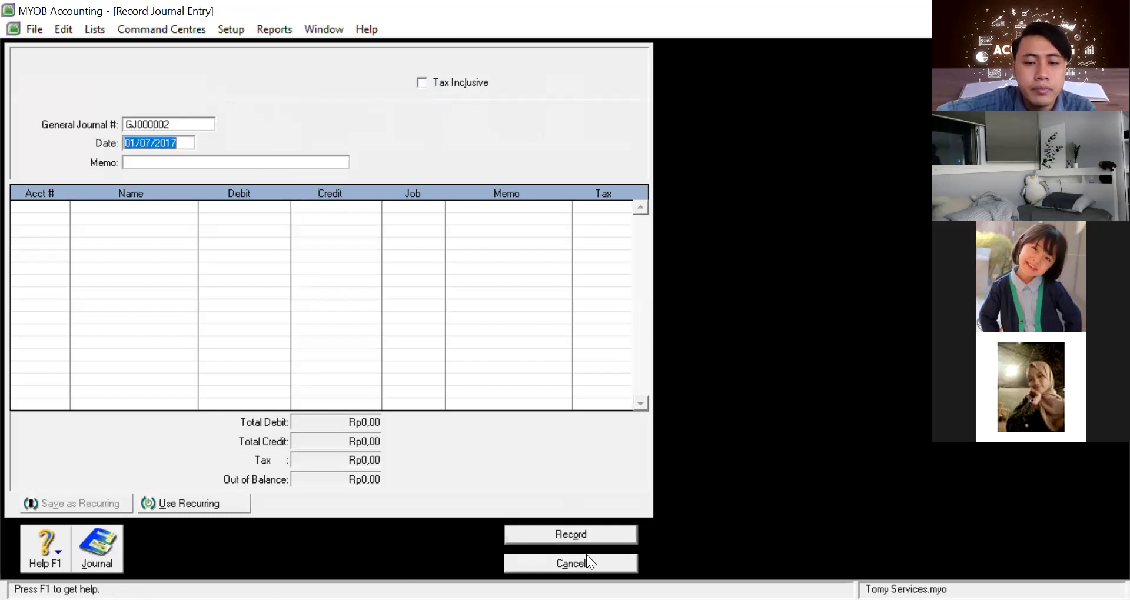
{"action": "left_click", "coordinate": [569, 562]}
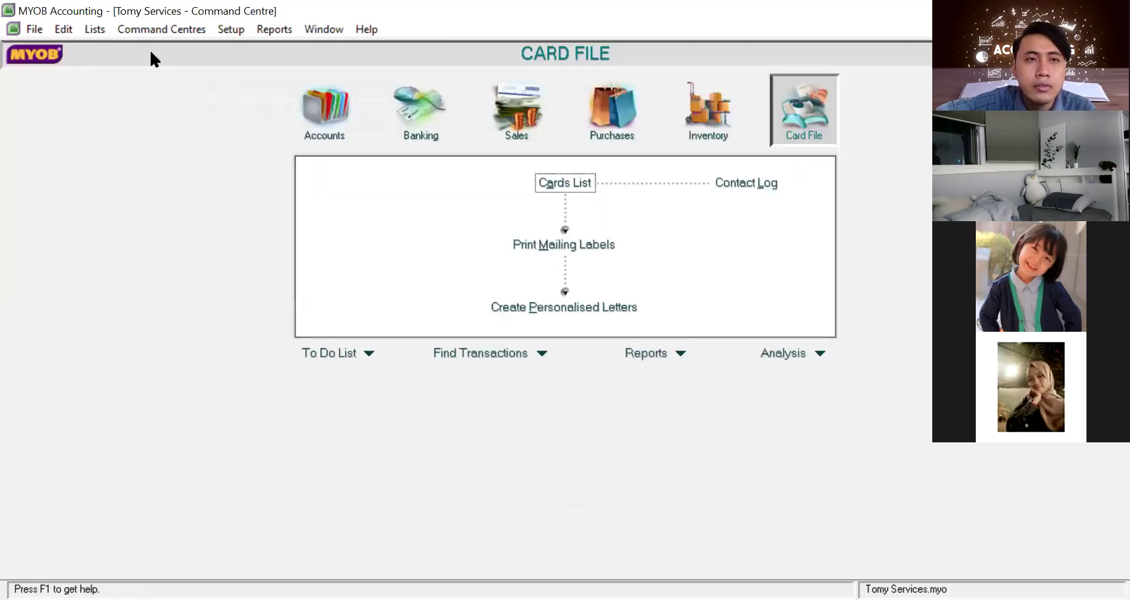
Go through the Command Centres submenus to reach the Banking functions
{"action": "left_click", "coordinate": [176, 29]}
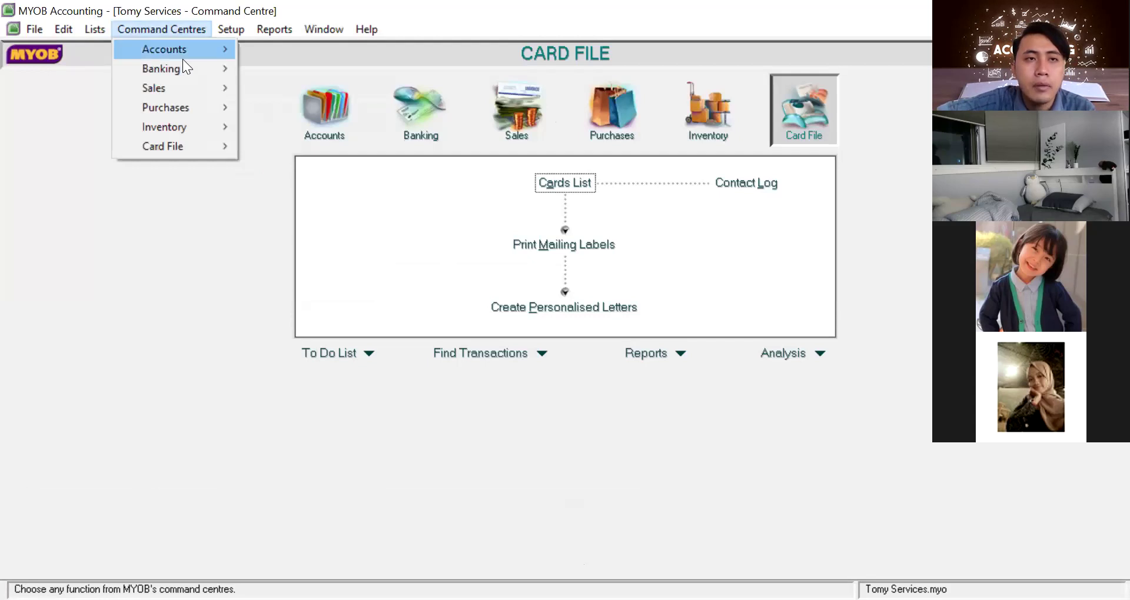
{"action": "mouse_move", "coordinate": [189, 90]}
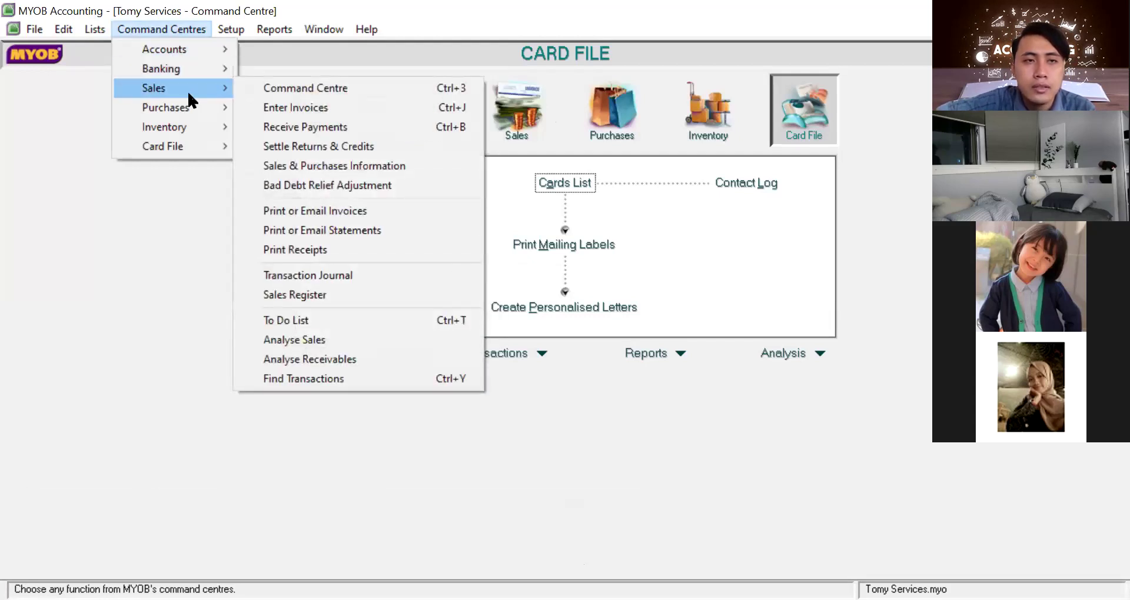
{"action": "mouse_move", "coordinate": [197, 123]}
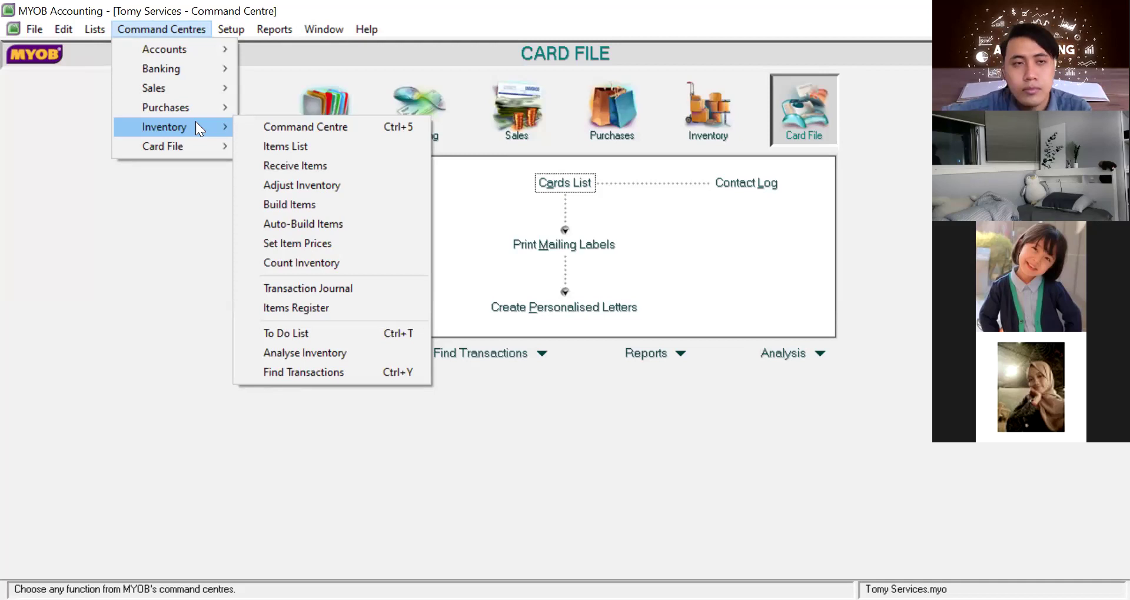
{"action": "mouse_move", "coordinate": [189, 72]}
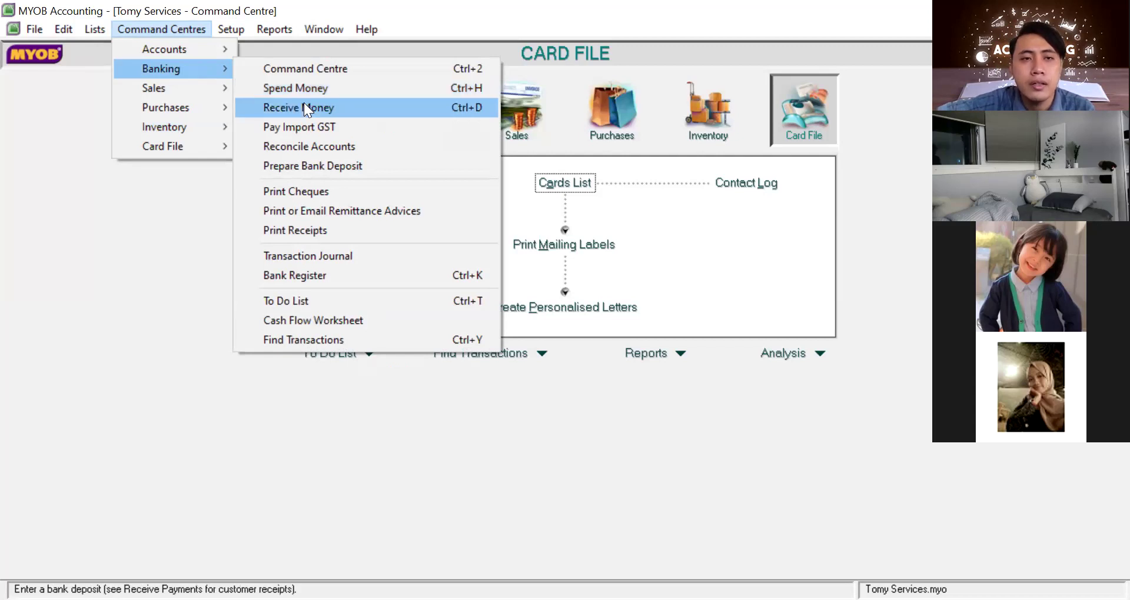
Start a Receive Money entry depositing into 1-1102 Bank Bogor (balance Rp5.000.000,00)
{"action": "left_click", "coordinate": [346, 109]}
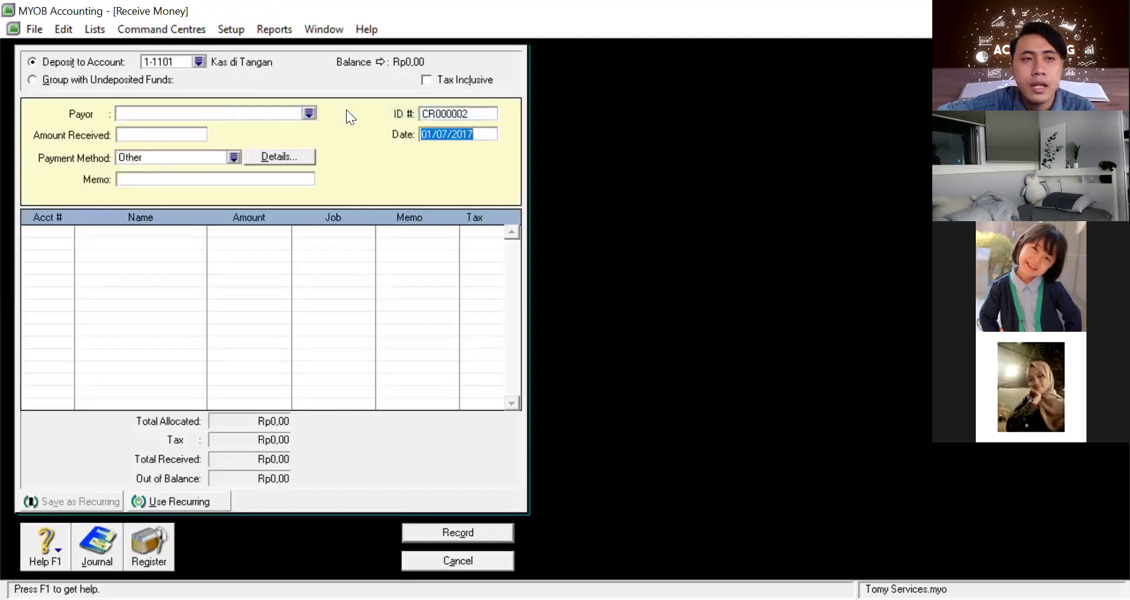
{"action": "left_click", "coordinate": [199, 61]}
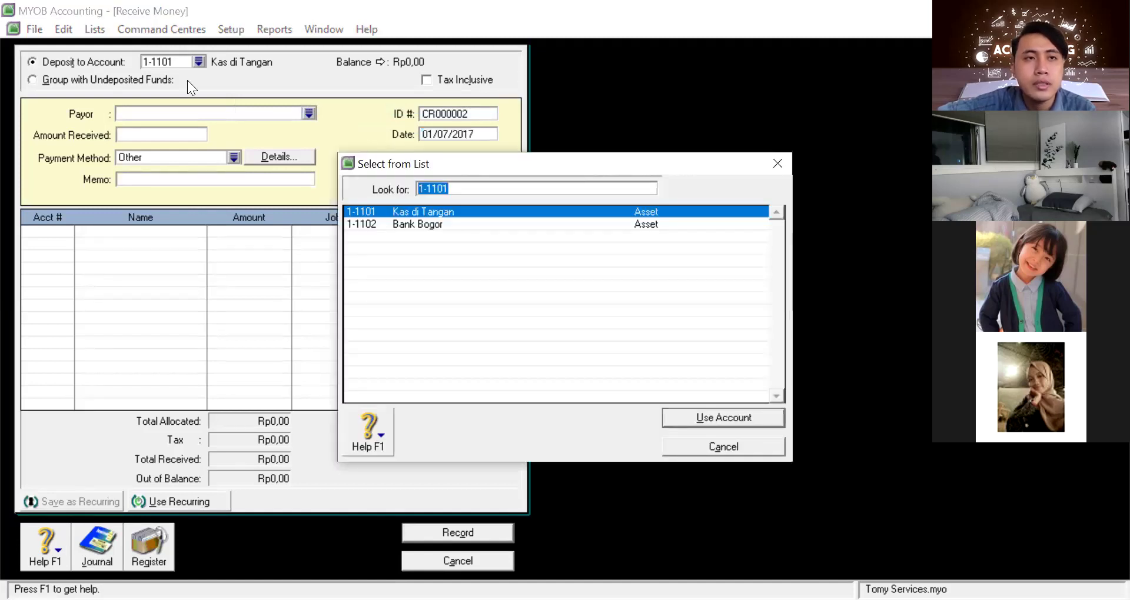
{"action": "left_click", "coordinate": [444, 224]}
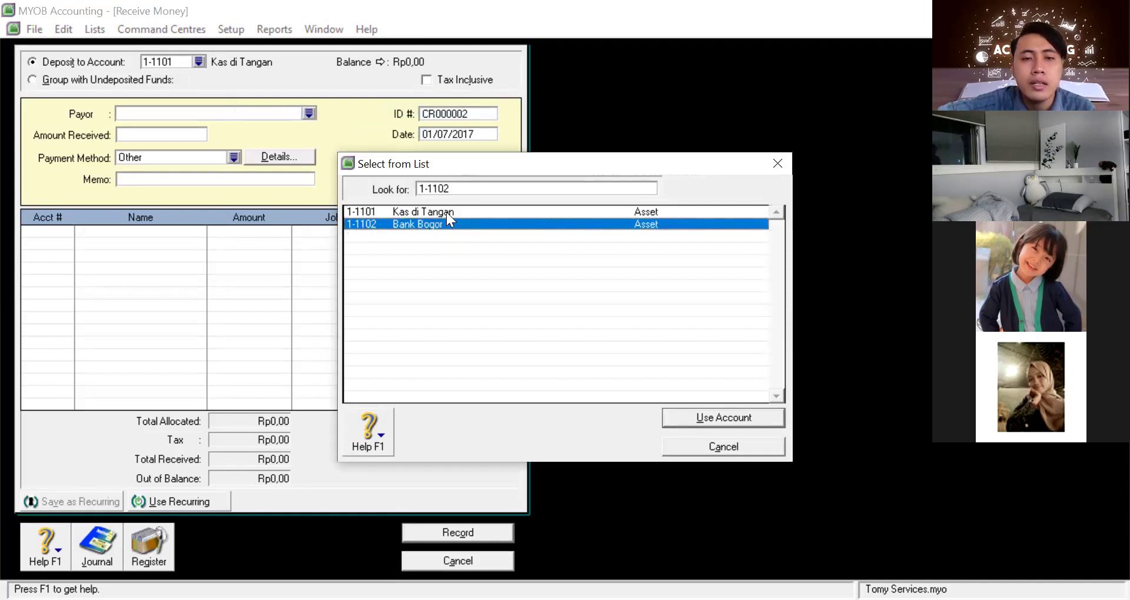
{"action": "left_click", "coordinate": [448, 212]}
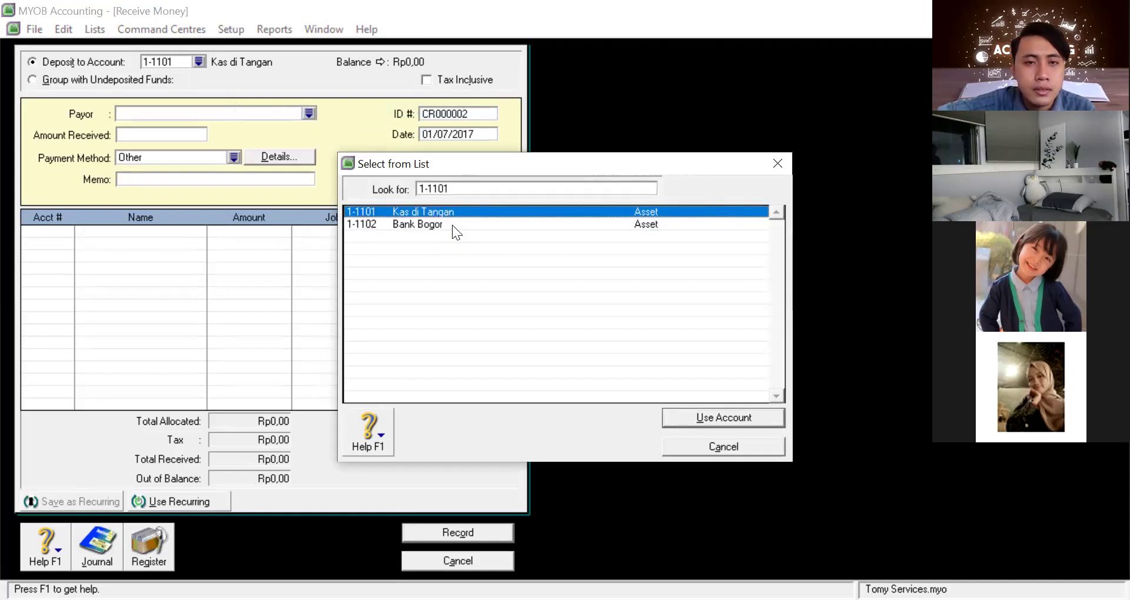
{"action": "left_click", "coordinate": [452, 225]}
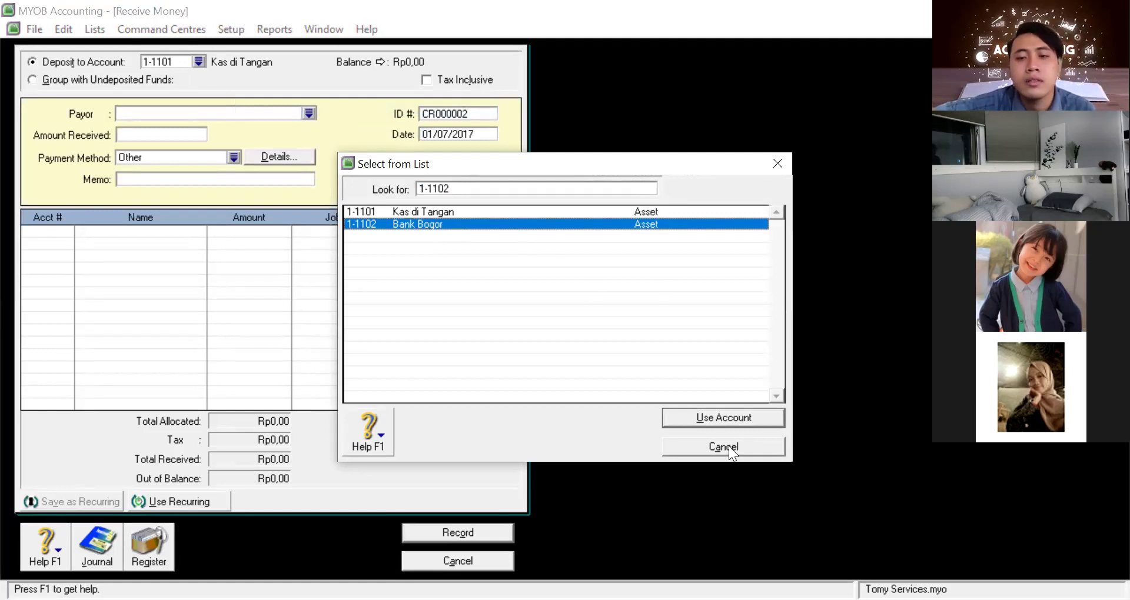
{"action": "left_click", "coordinate": [703, 417]}
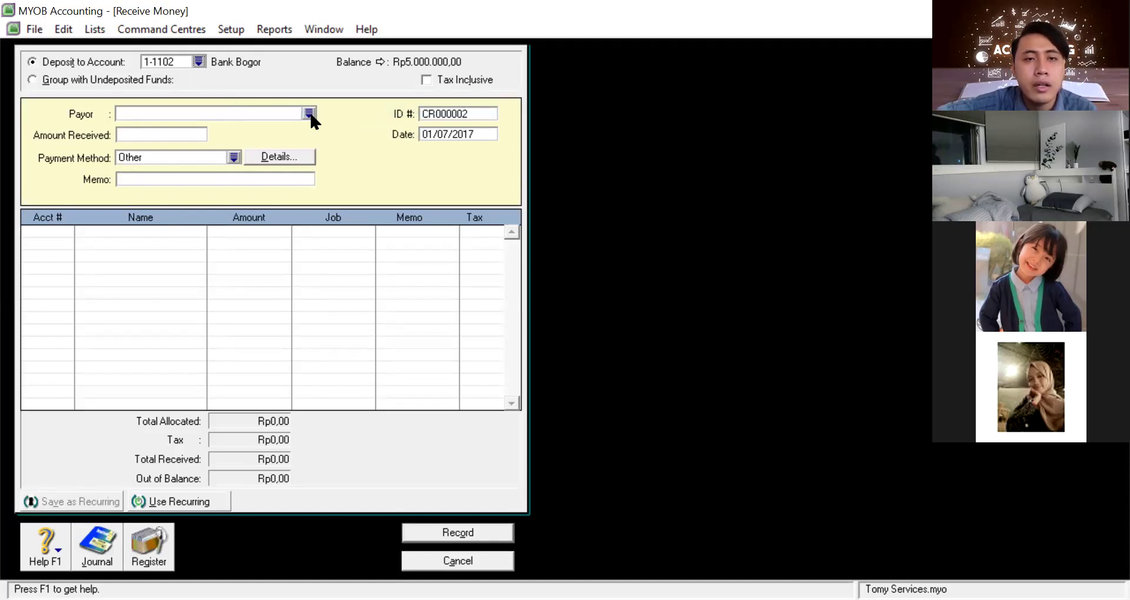
Choose the owner's personal card as payor and open its Card Information window
{"action": "left_click", "coordinate": [309, 114]}
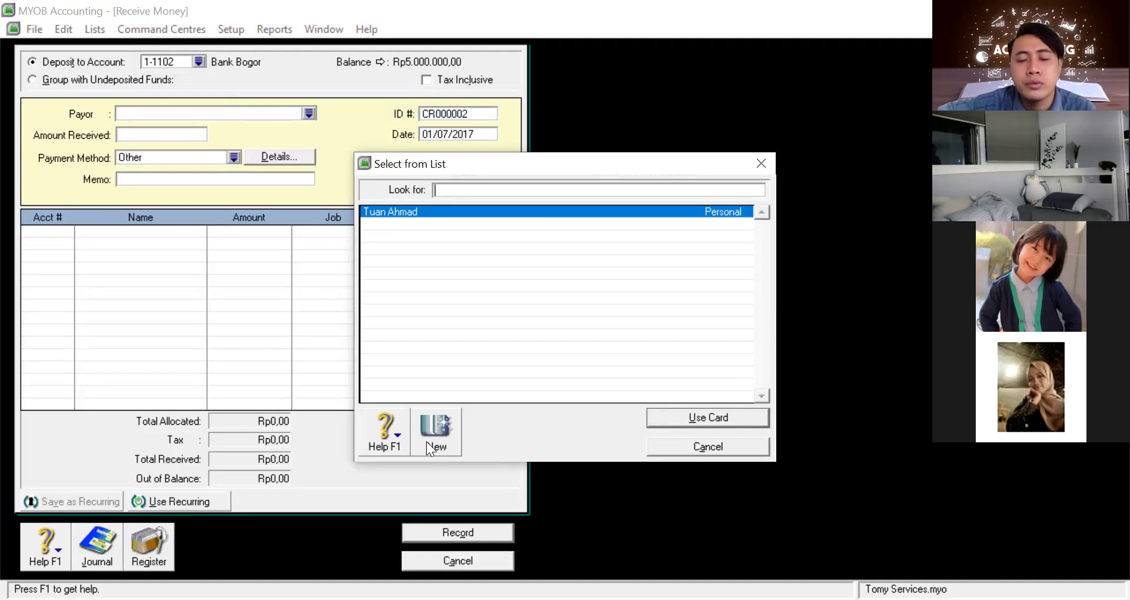
{"action": "double_click", "coordinate": [406, 213]}
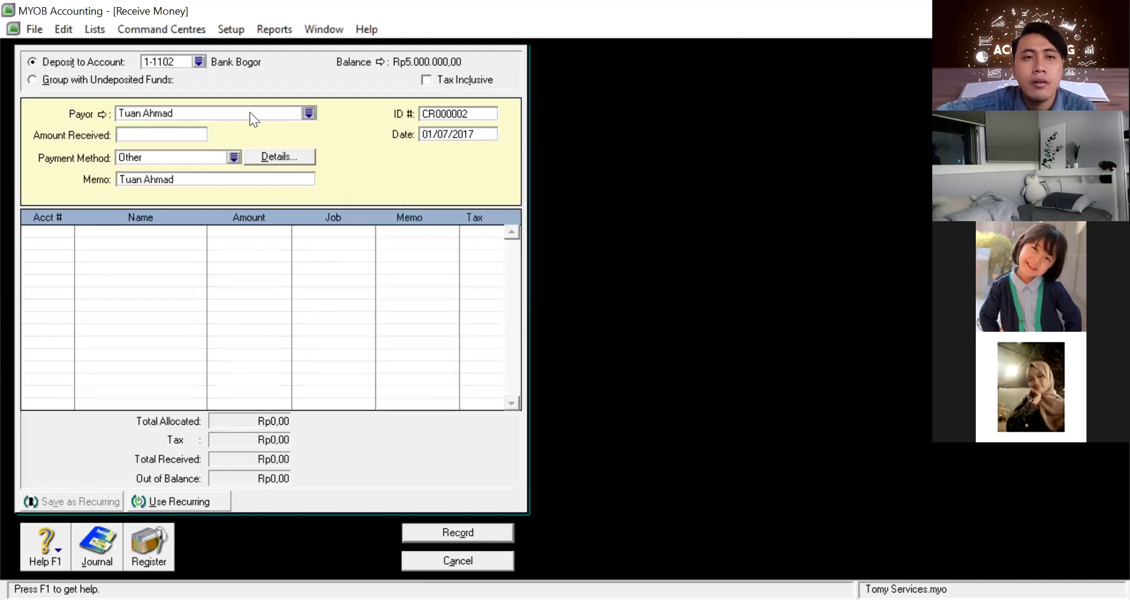
{"action": "left_click", "coordinate": [306, 120]}
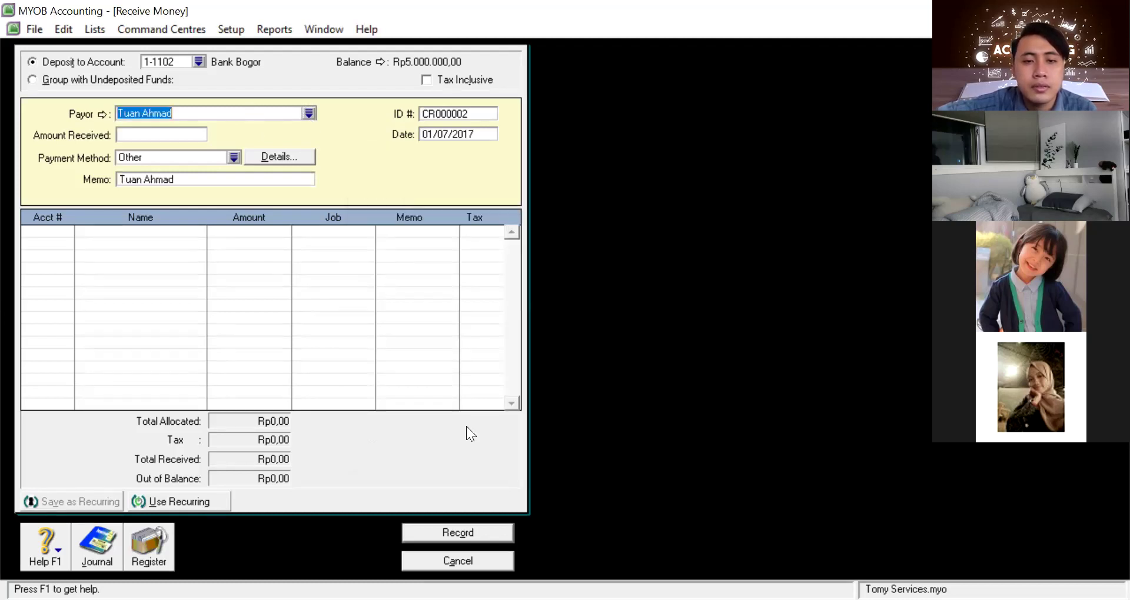
{"action": "key", "text": "Tab"}
{"action": "left_click", "coordinate": [435, 433]}
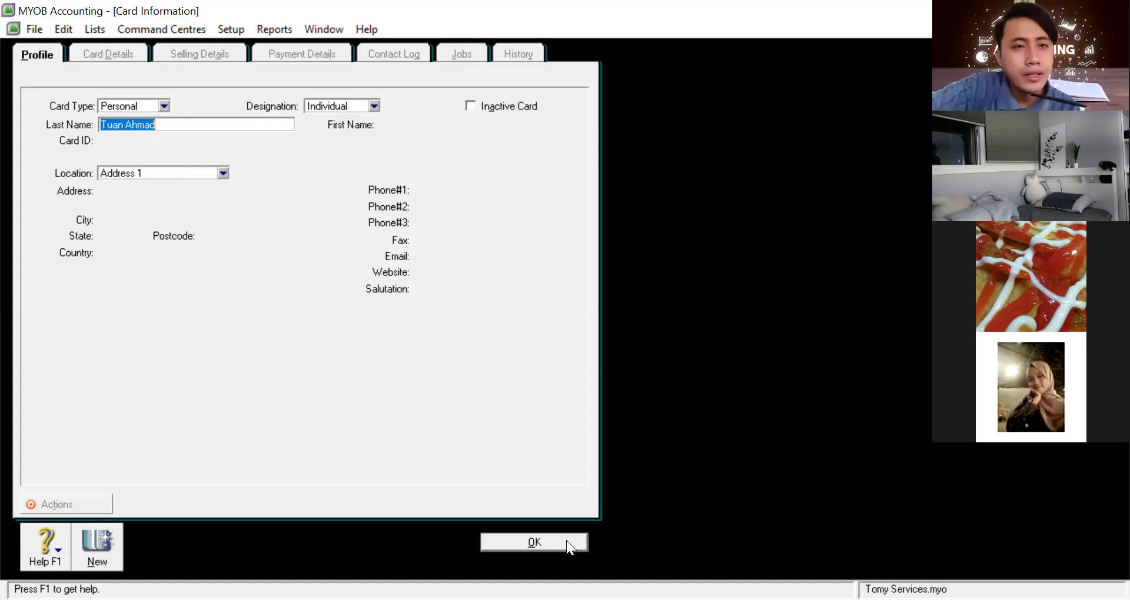
Switch the card's designation to Company and back to Individual
{"action": "left_click", "coordinate": [374, 104]}
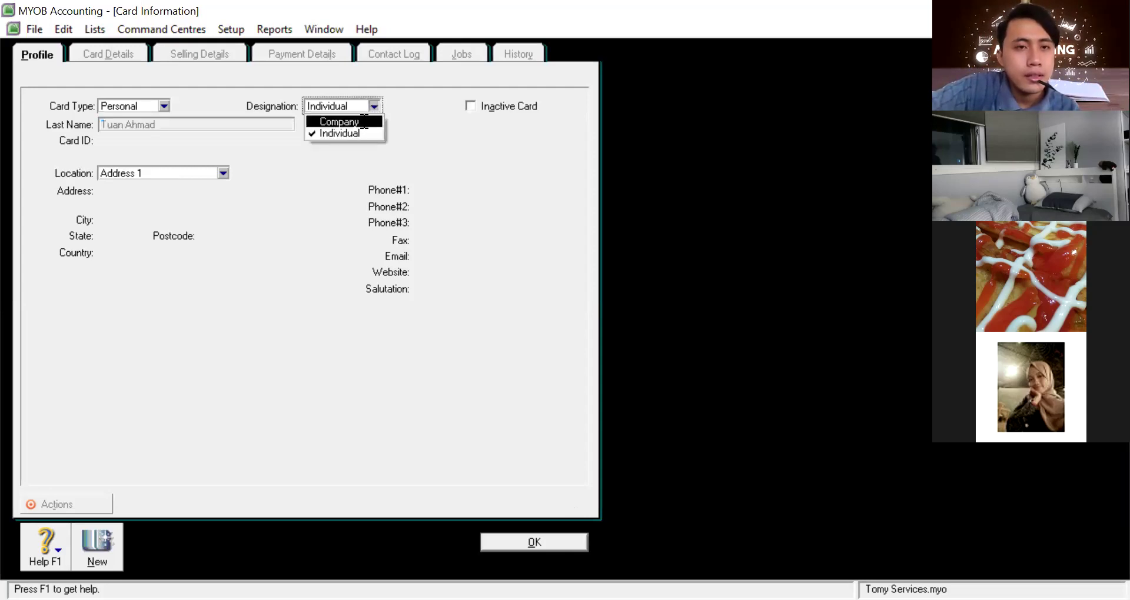
{"action": "left_click", "coordinate": [365, 121]}
{"action": "left_click", "coordinate": [370, 107]}
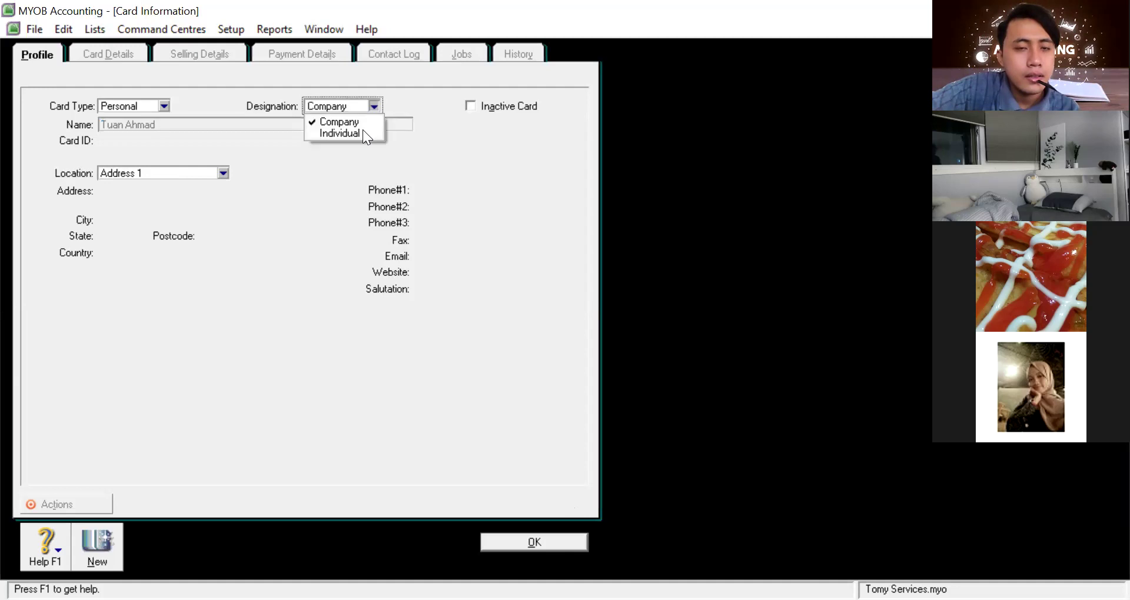
{"action": "left_click", "coordinate": [362, 131]}
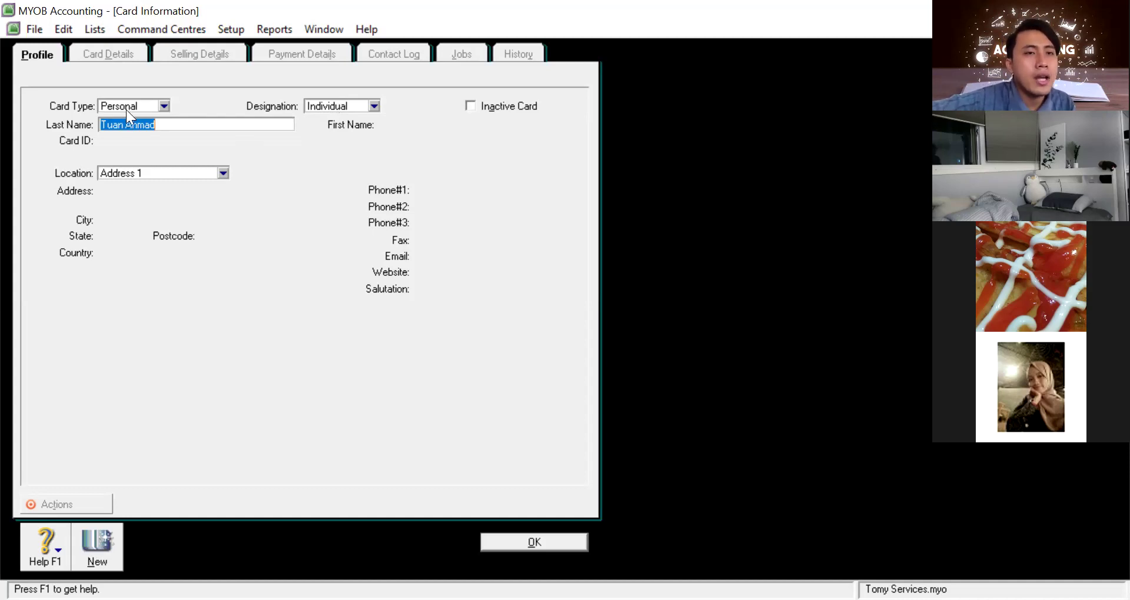
Keep card type Personal and location Address 1, then confirm the card for the receipt
{"action": "left_click", "coordinate": [163, 105]}
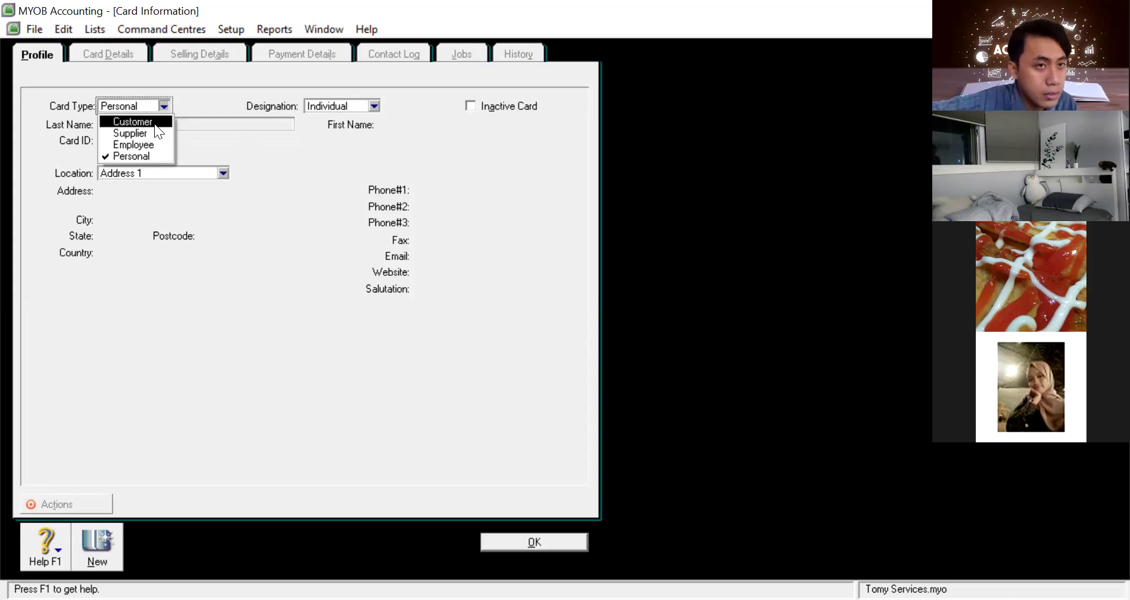
{"action": "left_click", "coordinate": [146, 156]}
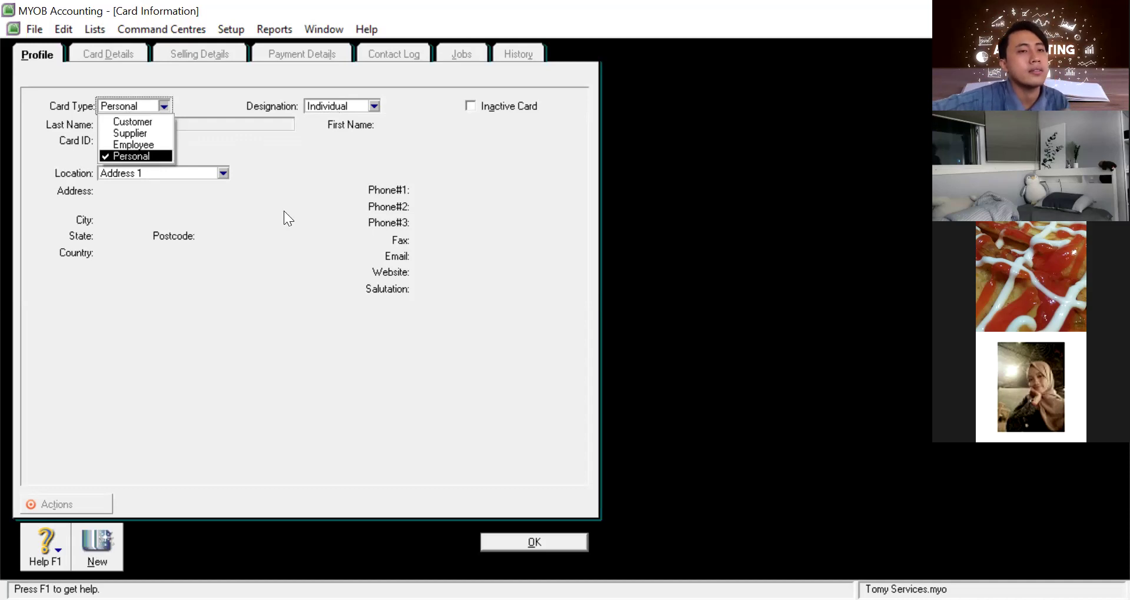
{"action": "left_click", "coordinate": [184, 173]}
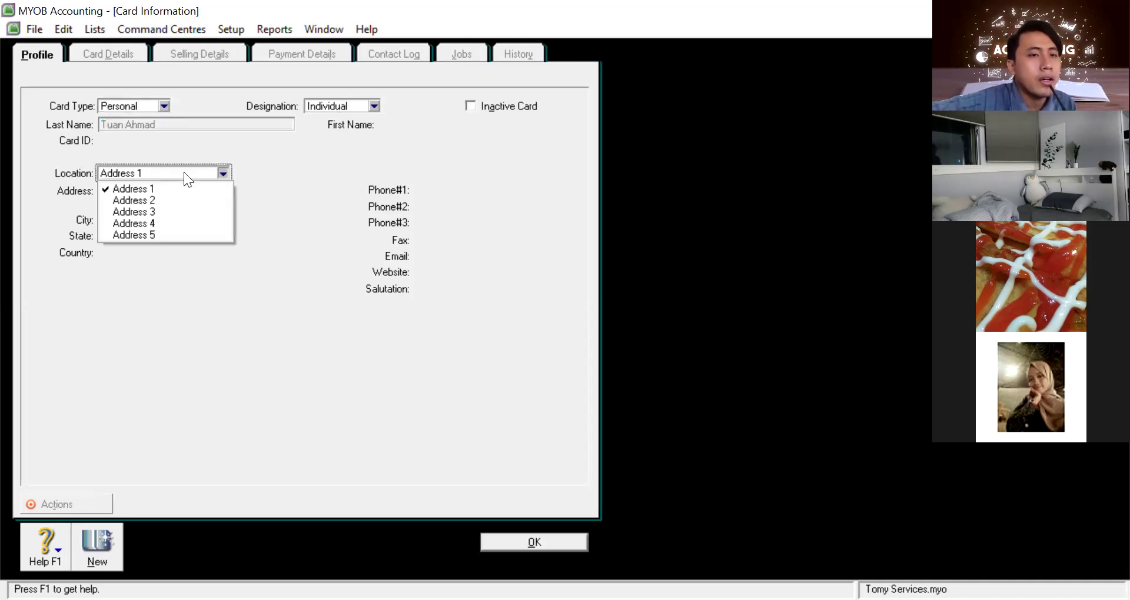
{"action": "left_click", "coordinate": [172, 190]}
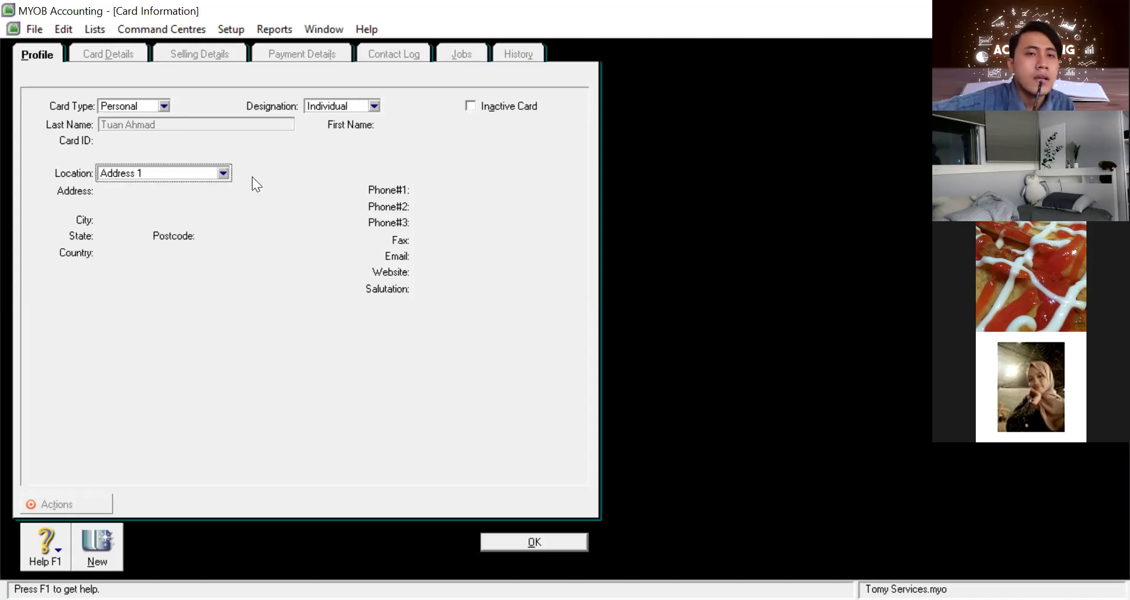
{"action": "left_click", "coordinate": [222, 172]}
{"action": "left_click", "coordinate": [245, 124]}
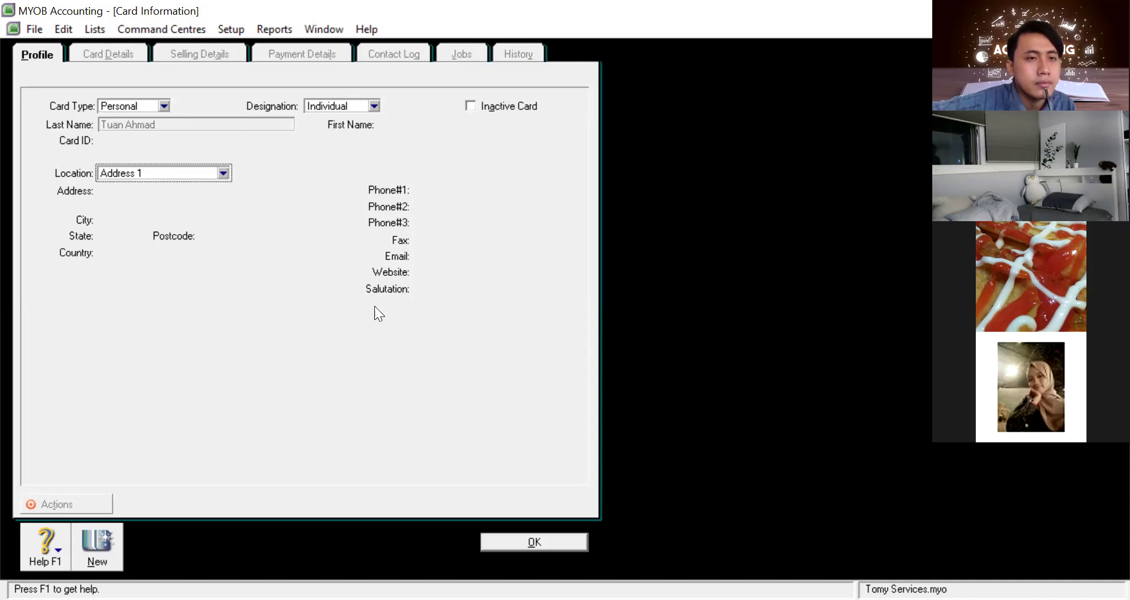
{"action": "left_click", "coordinate": [533, 542]}
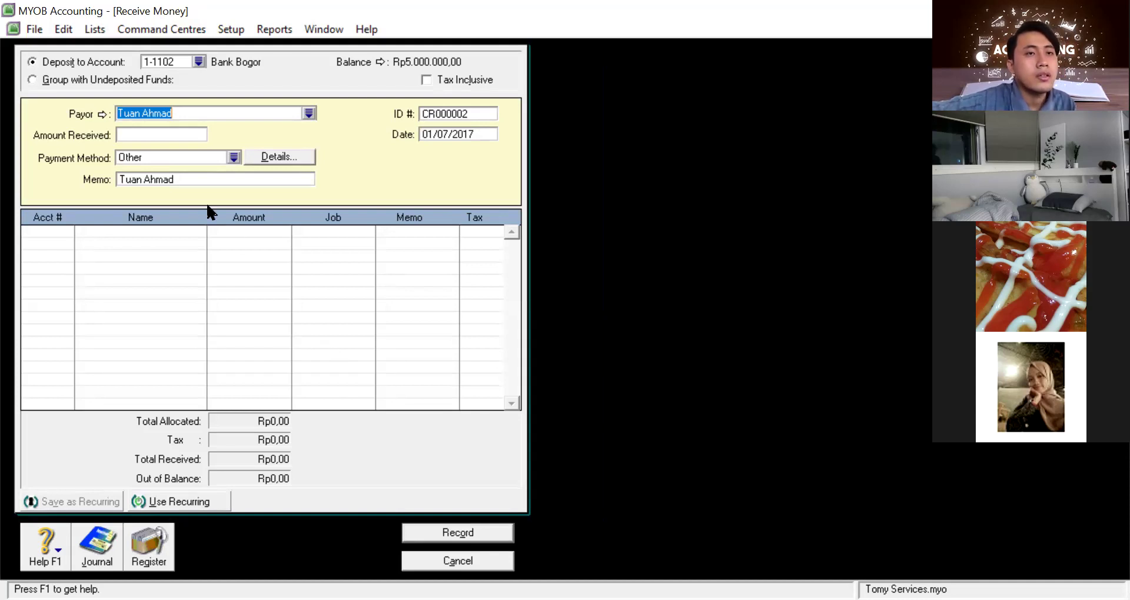
Choose Other as the payment method for receipt CR000002
{"action": "left_click", "coordinate": [166, 137]}
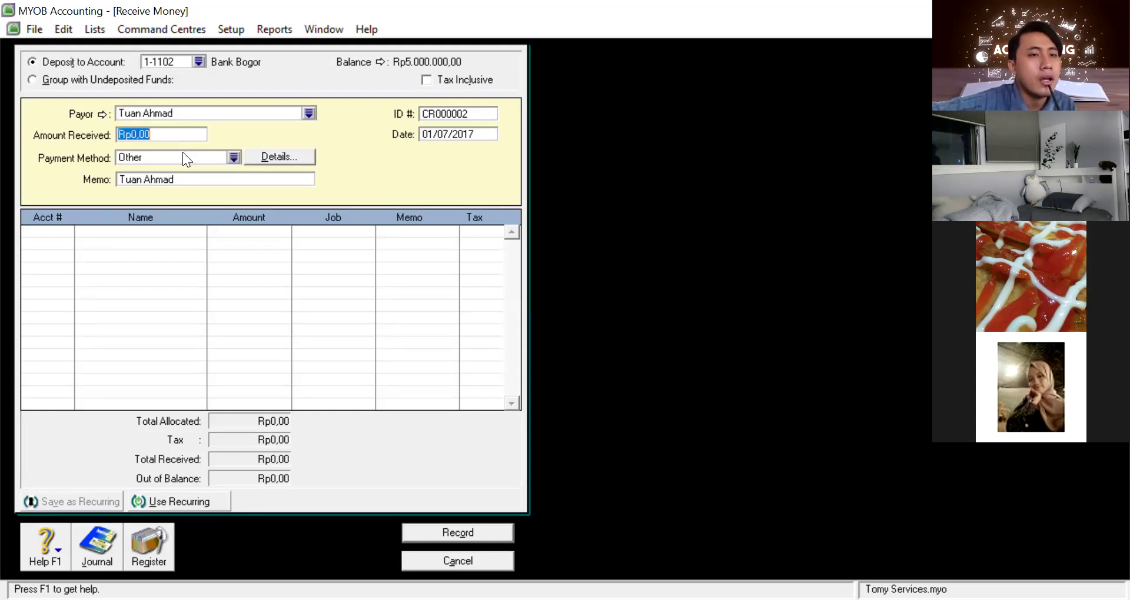
{"action": "left_click", "coordinate": [187, 155]}
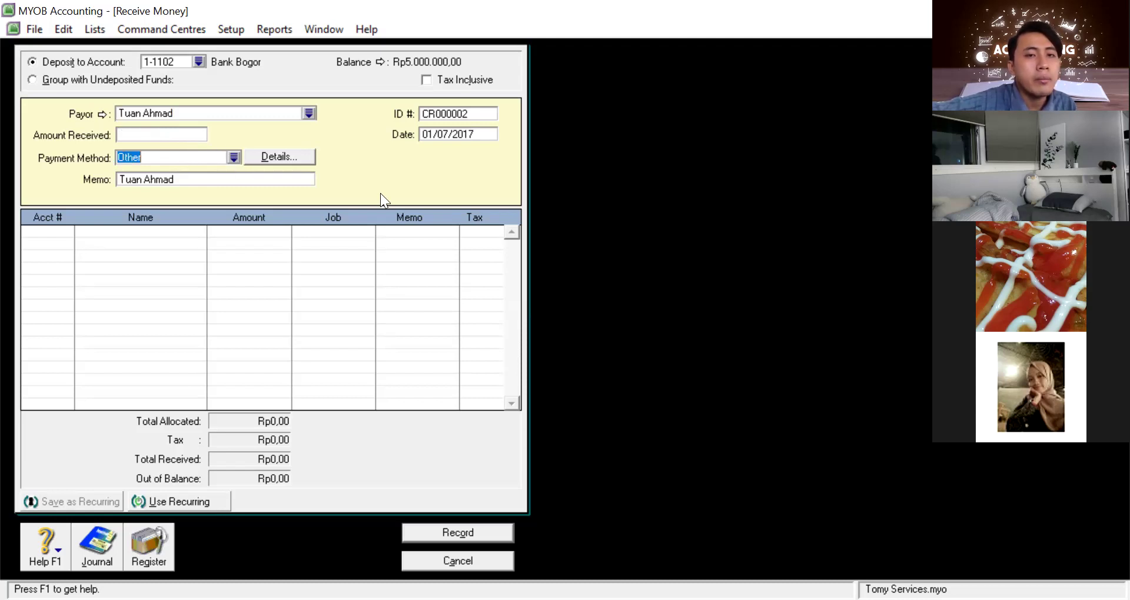
{"action": "left_click", "coordinate": [383, 212]}
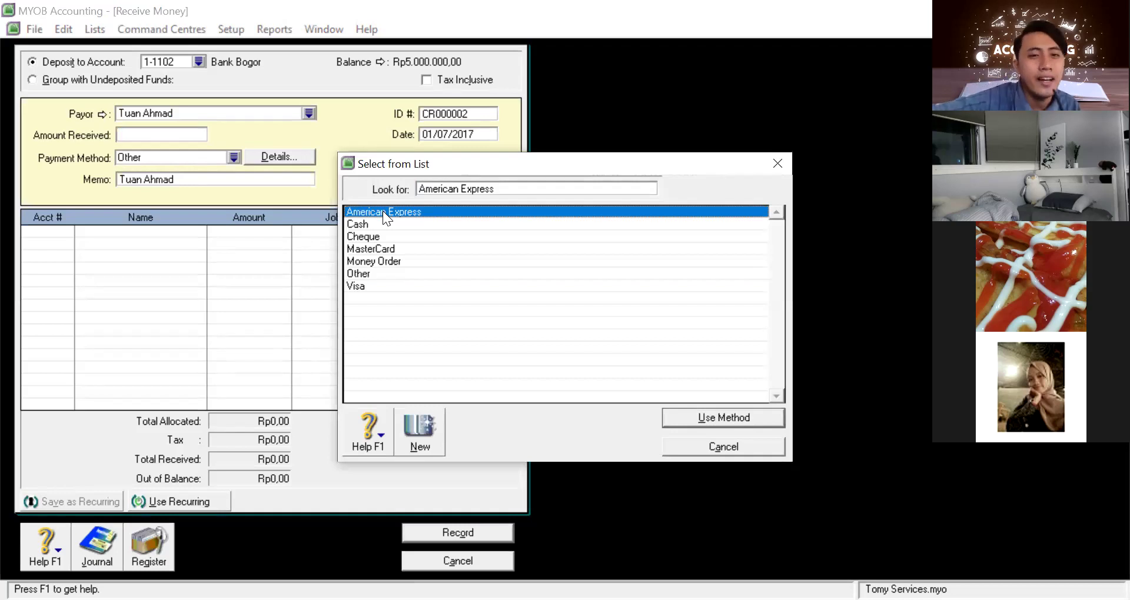
{"action": "key", "text": "Down"}
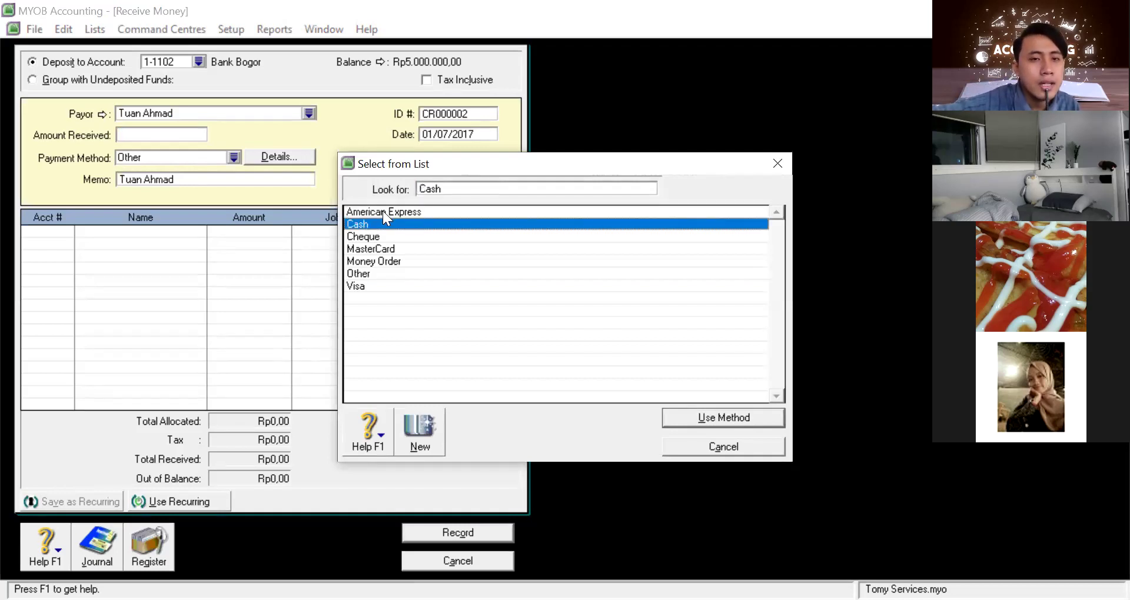
{"action": "key", "text": "Down"}
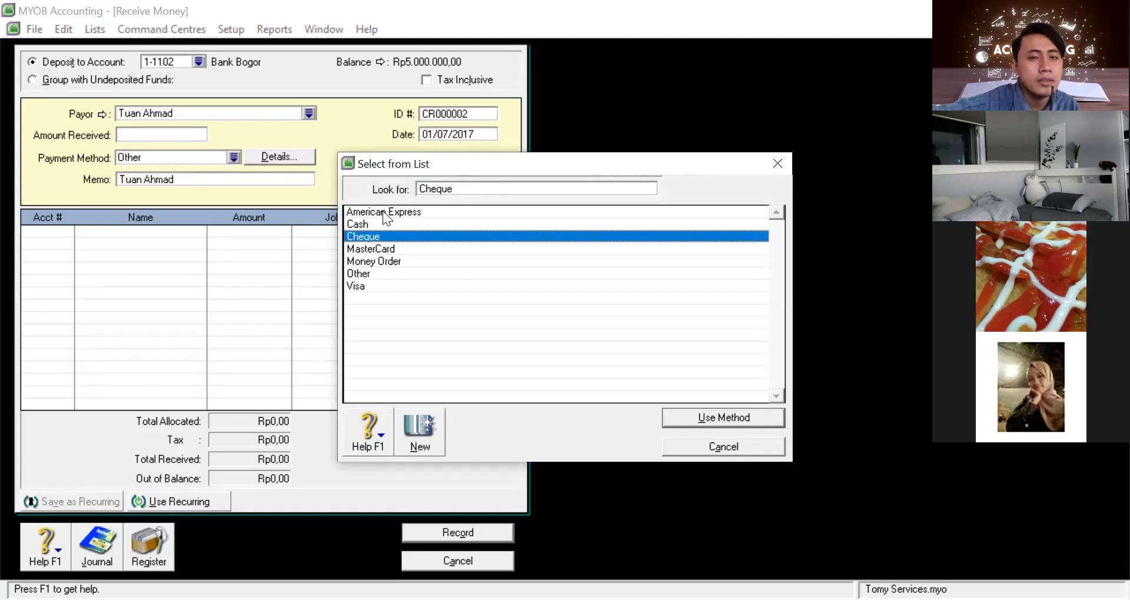
{"action": "key", "text": "Down"}
{"action": "key", "text": "Down"}
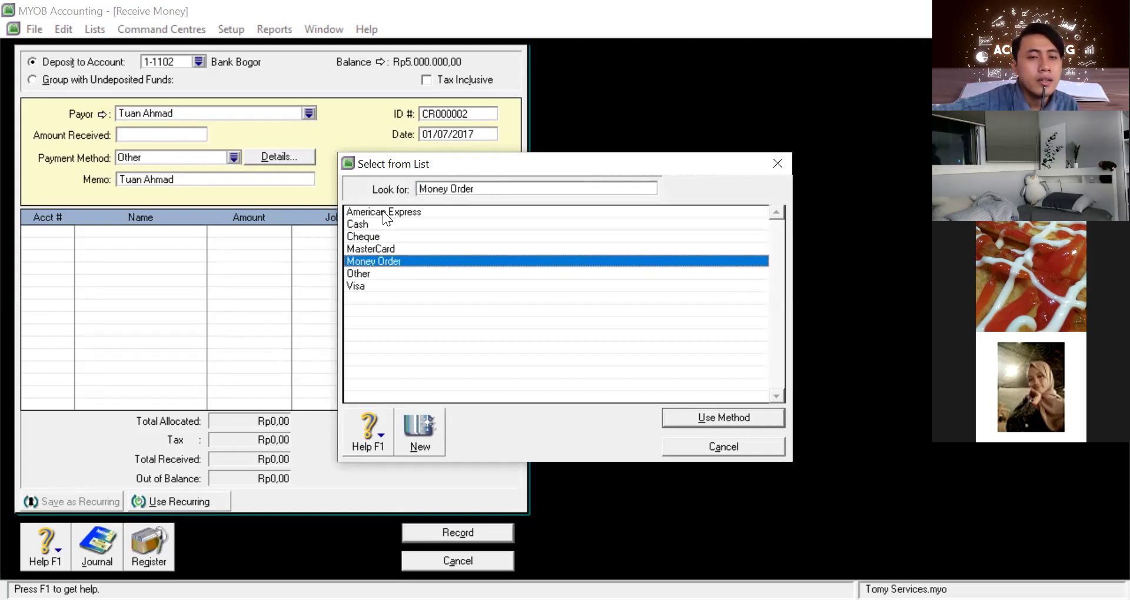
{"action": "key", "text": "Down"}
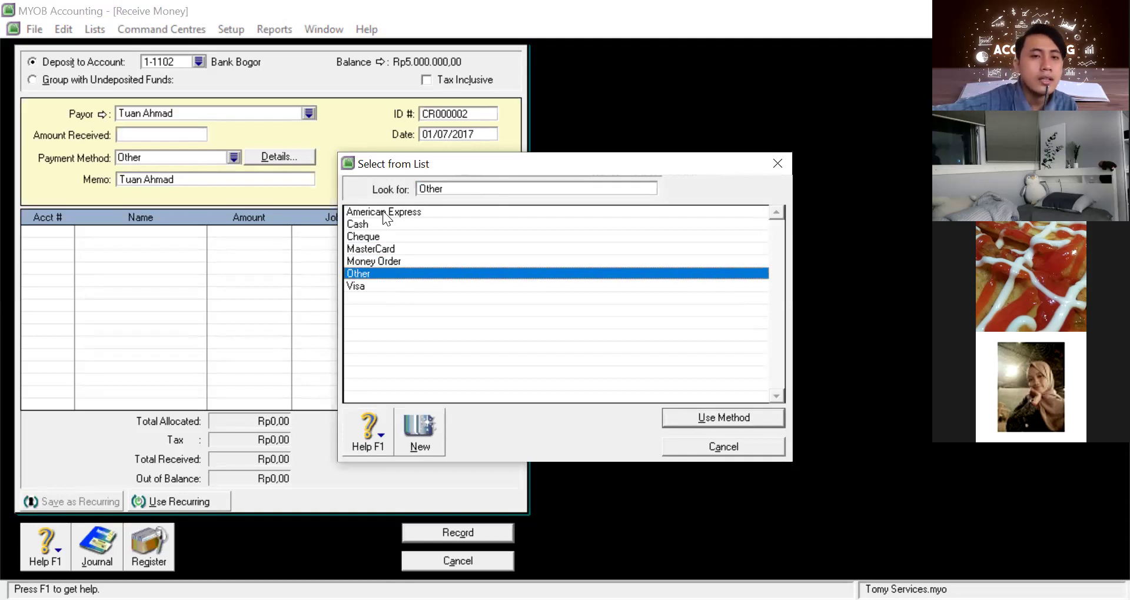
{"action": "key", "text": "Return"}
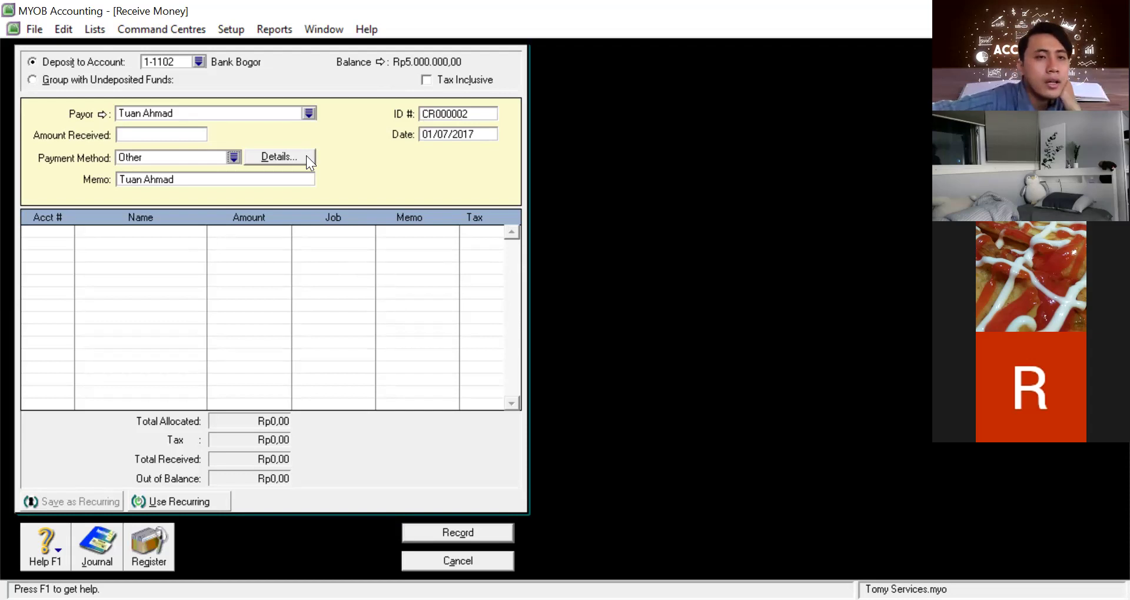
Allocate Rp5.000.000,00 to account 3-0100 and set Amount Received to Rp5.000.000,00
{"action": "left_click", "coordinate": [263, 178]}
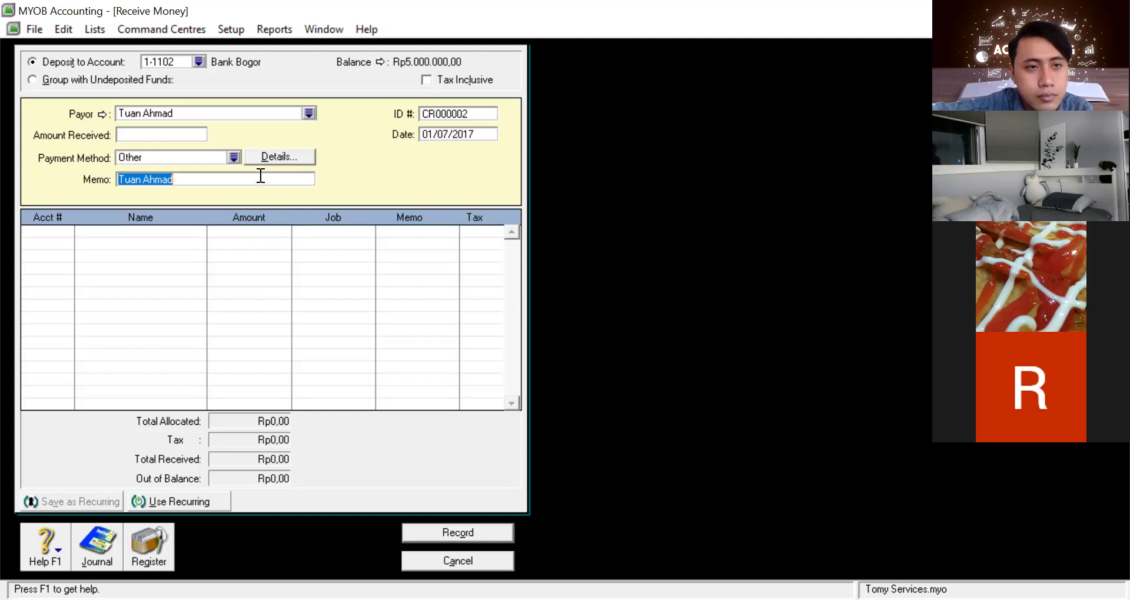
{"action": "left_click", "coordinate": [45, 235]}
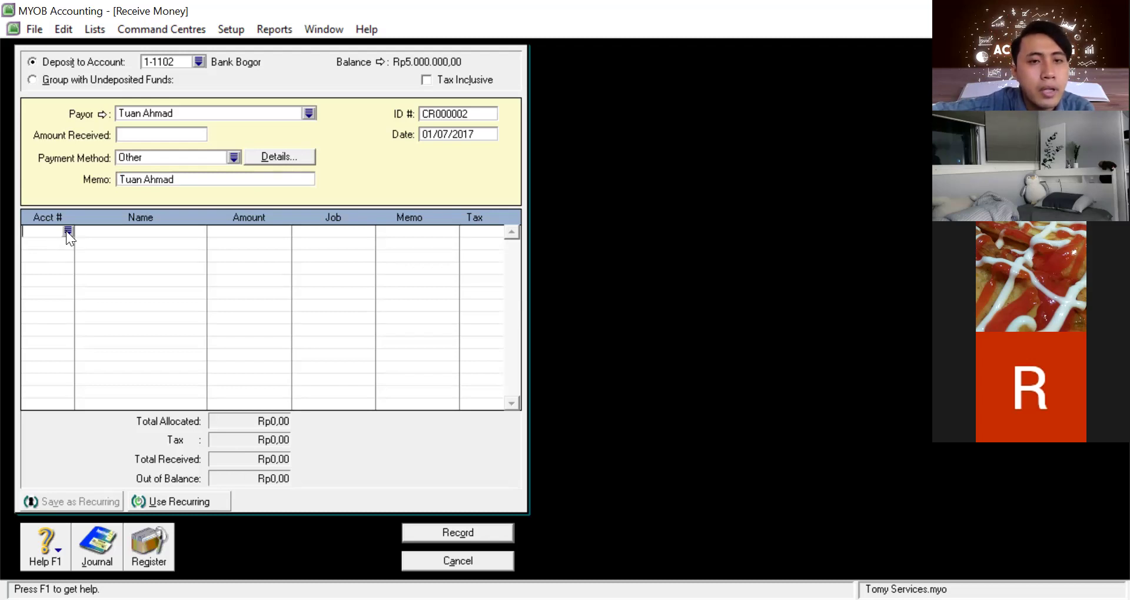
{"action": "type", "text": "4"}
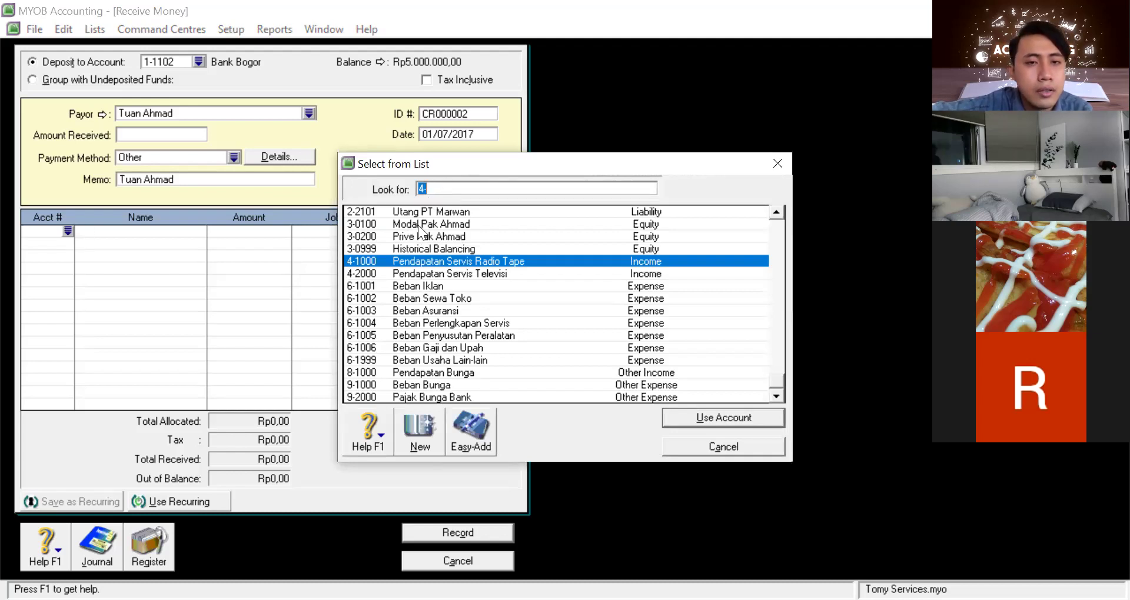
{"action": "type", "text": "3-0100"}
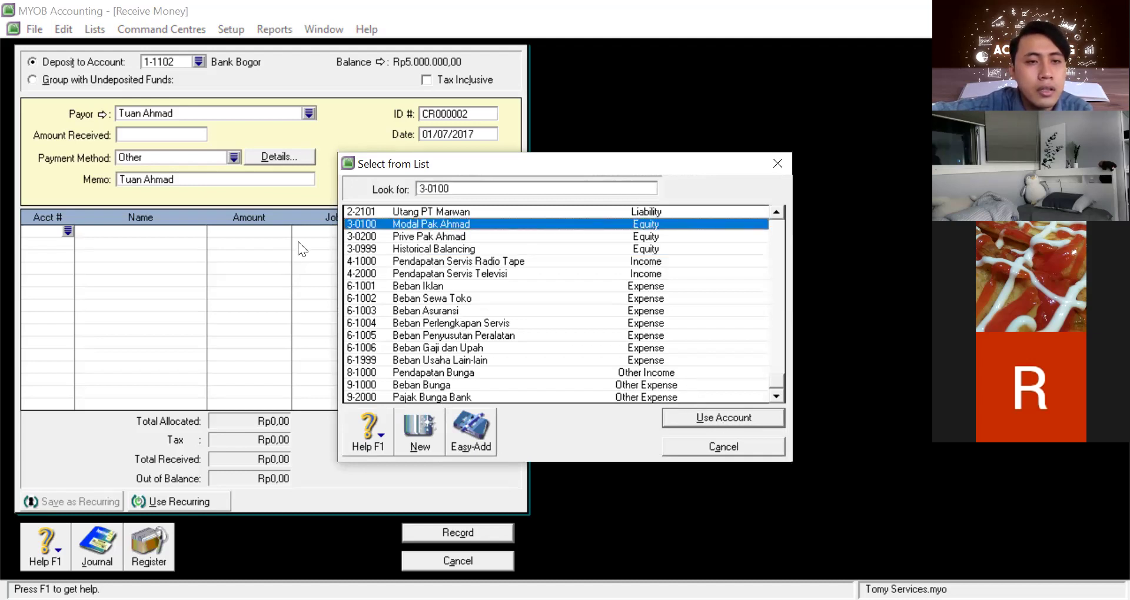
{"action": "key", "text": "Return"}
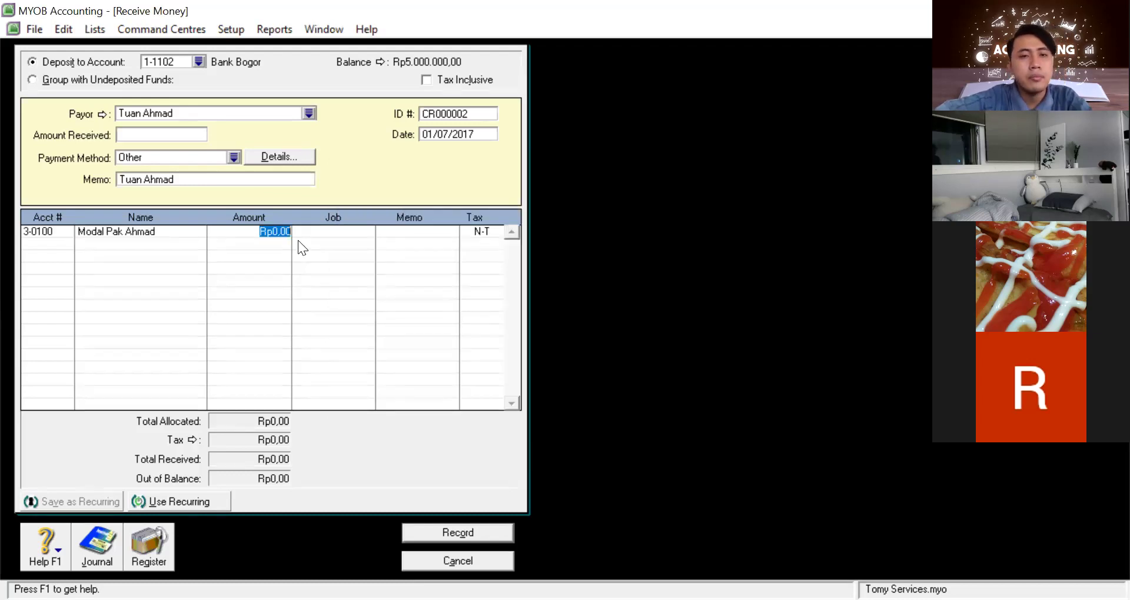
{"action": "type", "text": "5000000"}
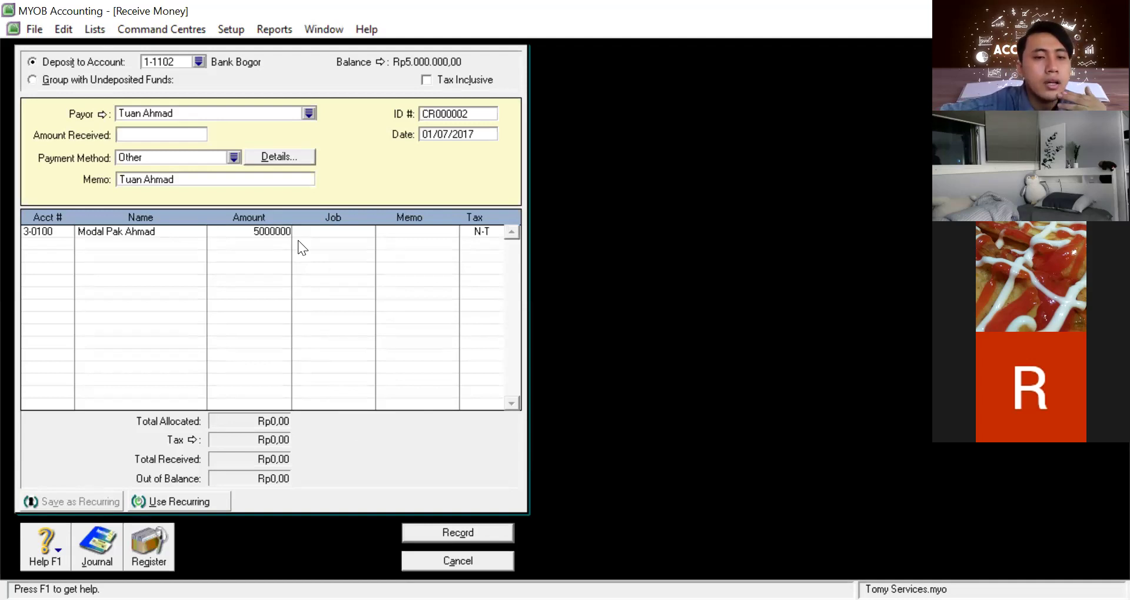
{"action": "key", "text": "Return"}
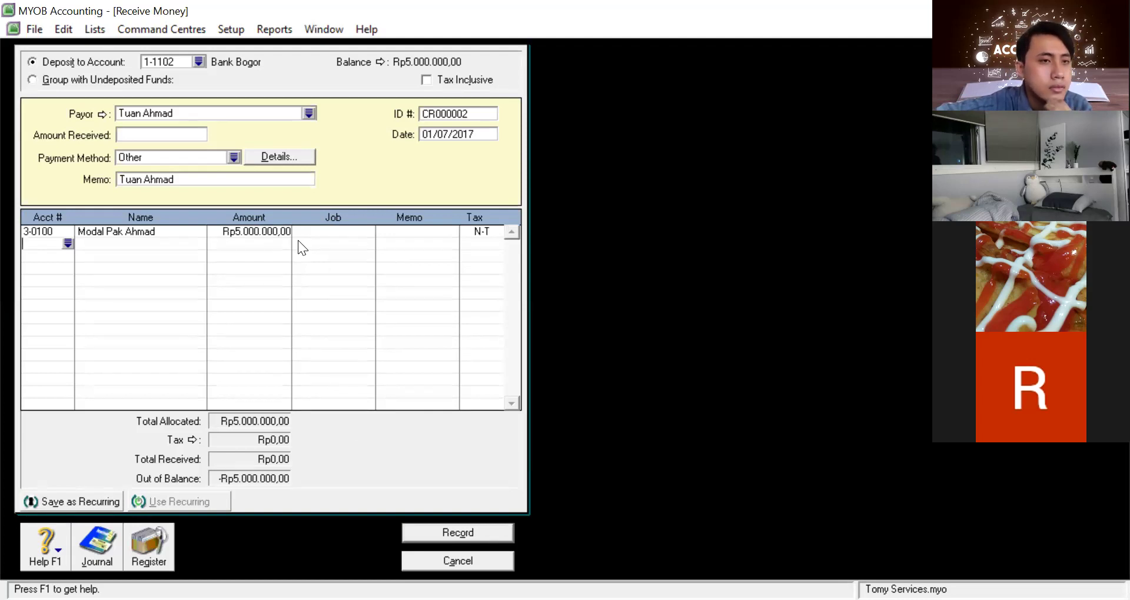
{"action": "left_click", "coordinate": [167, 139]}
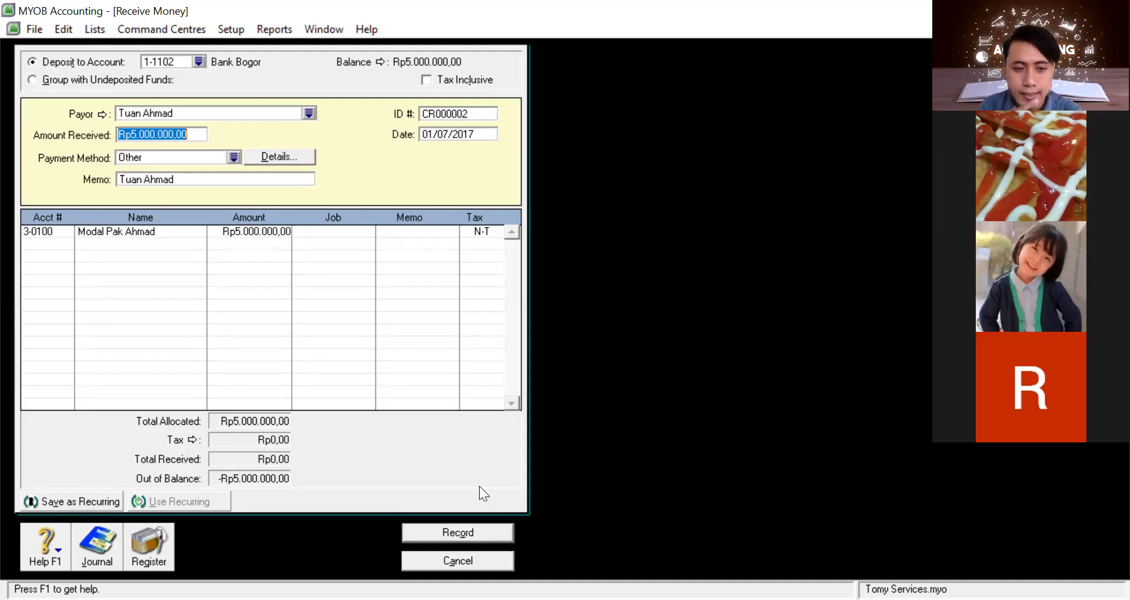
Record receipt CR000002, raising Bank Bogor to Rp10.000.000,00, and close the Receive Money window
{"action": "left_click", "coordinate": [459, 533]}
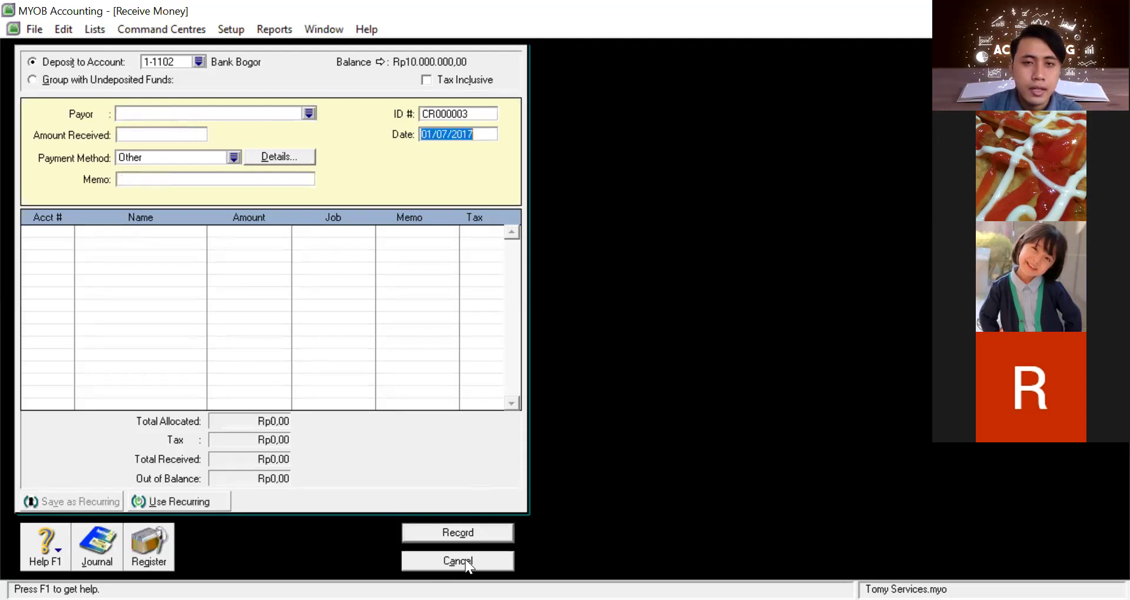
{"action": "left_click", "coordinate": [466, 559]}
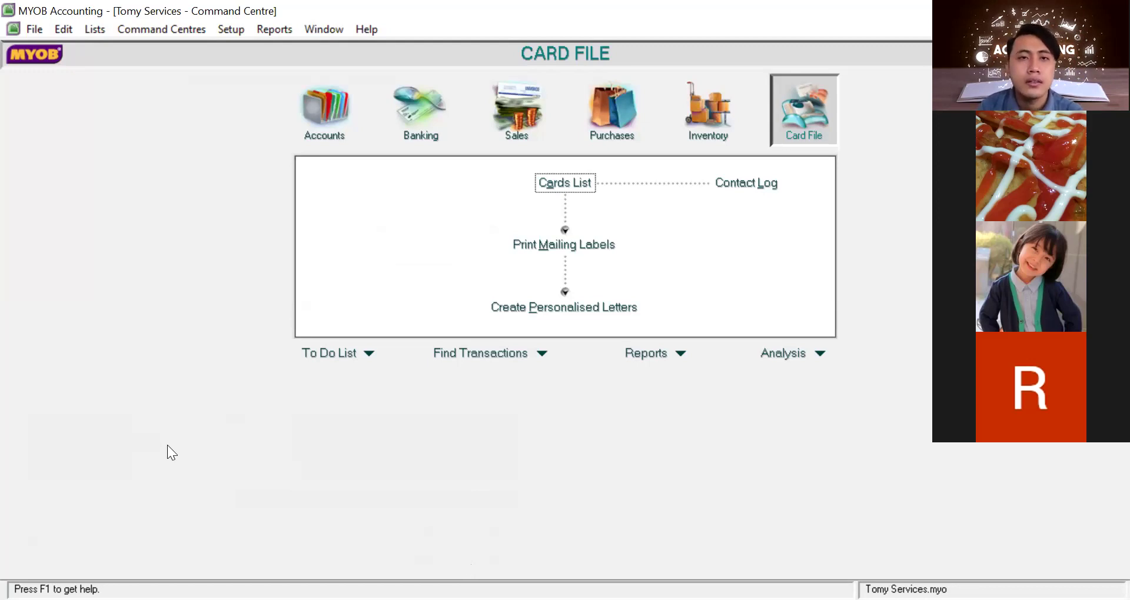
Check the Accounts List showing Bank Bogor and capital 3-0100 at Rp10.000.000,00
{"action": "left_click", "coordinate": [307, 100]}
{"action": "left_click", "coordinate": [579, 186]}
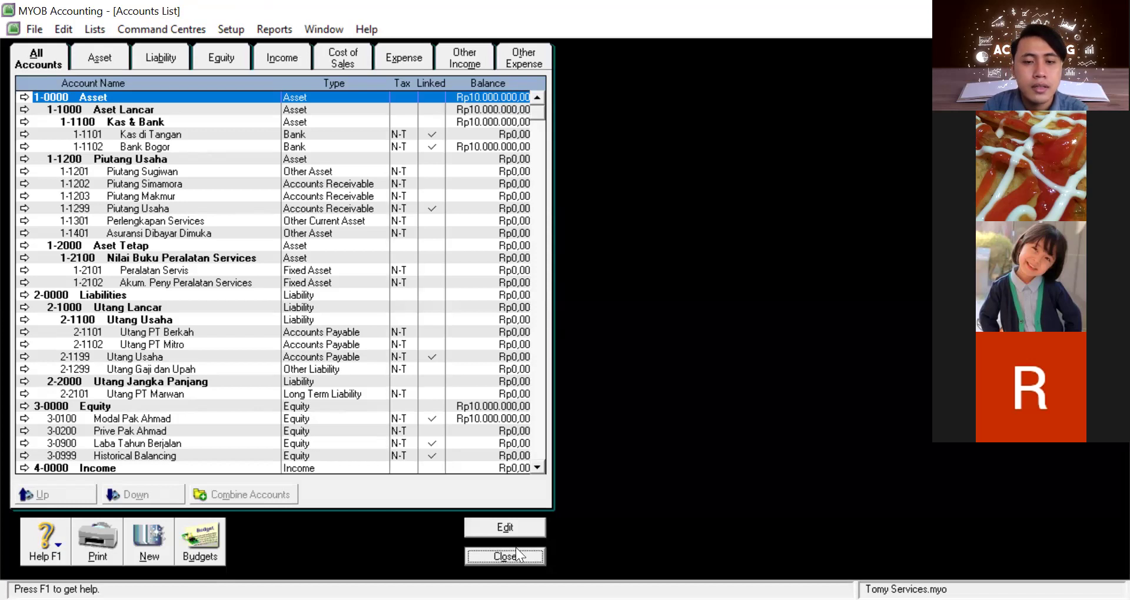
{"action": "key", "text": "Escape"}
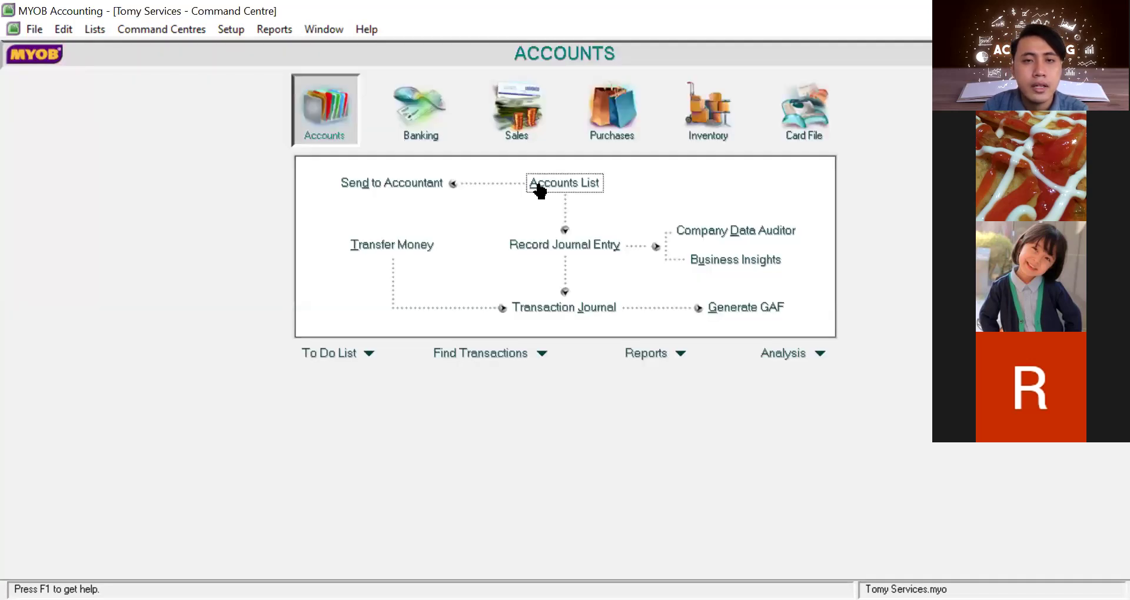
{"action": "left_click", "coordinate": [540, 188]}
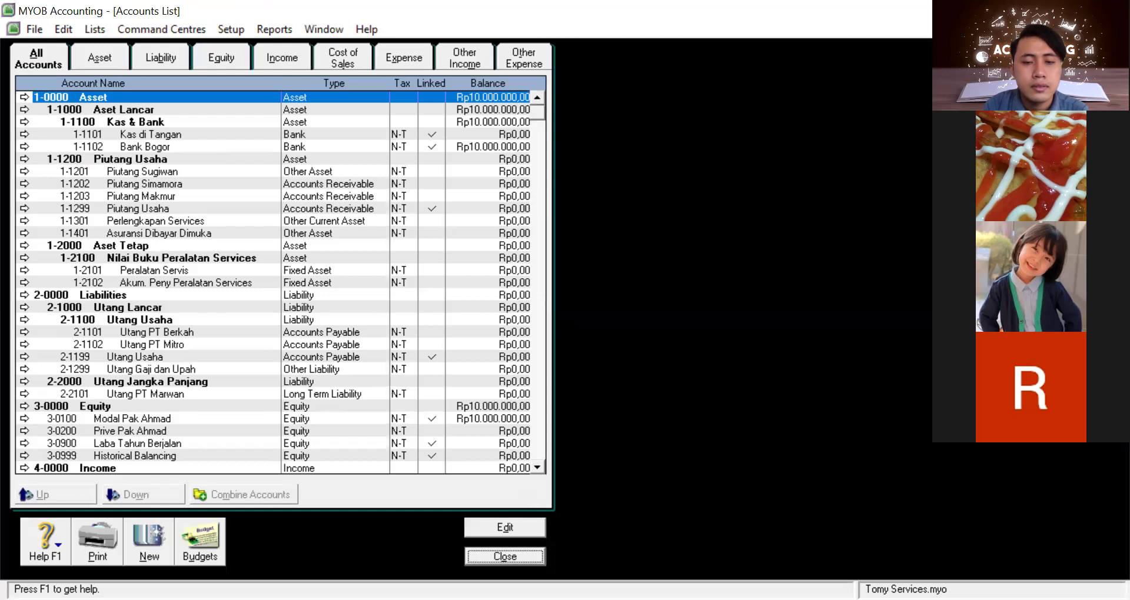
{"action": "left_click", "coordinate": [520, 561]}
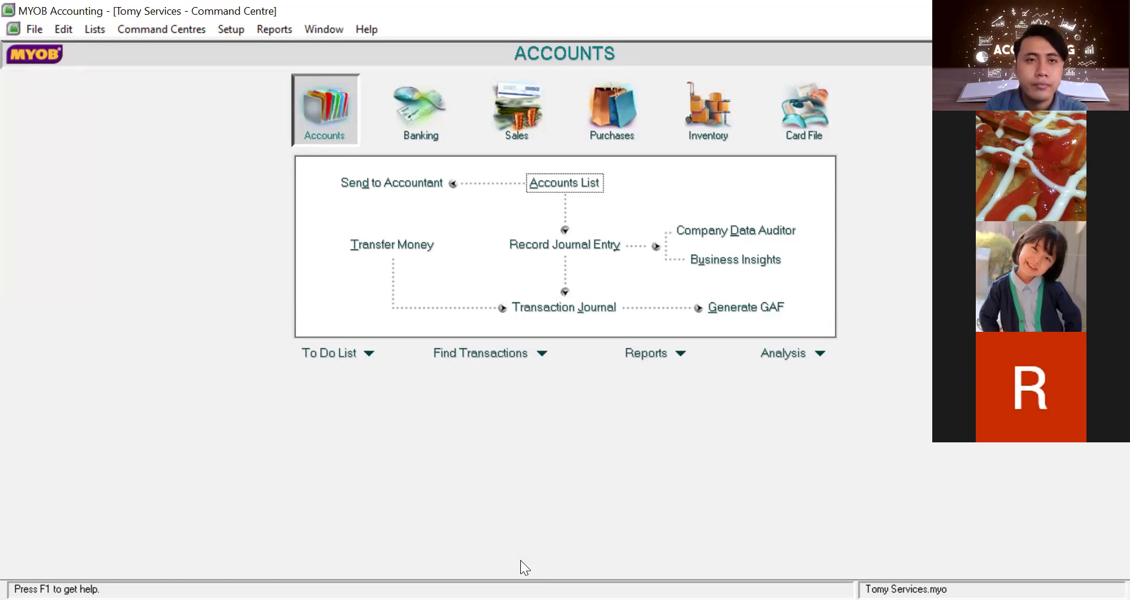
{"action": "left_click", "coordinate": [236, 35]}
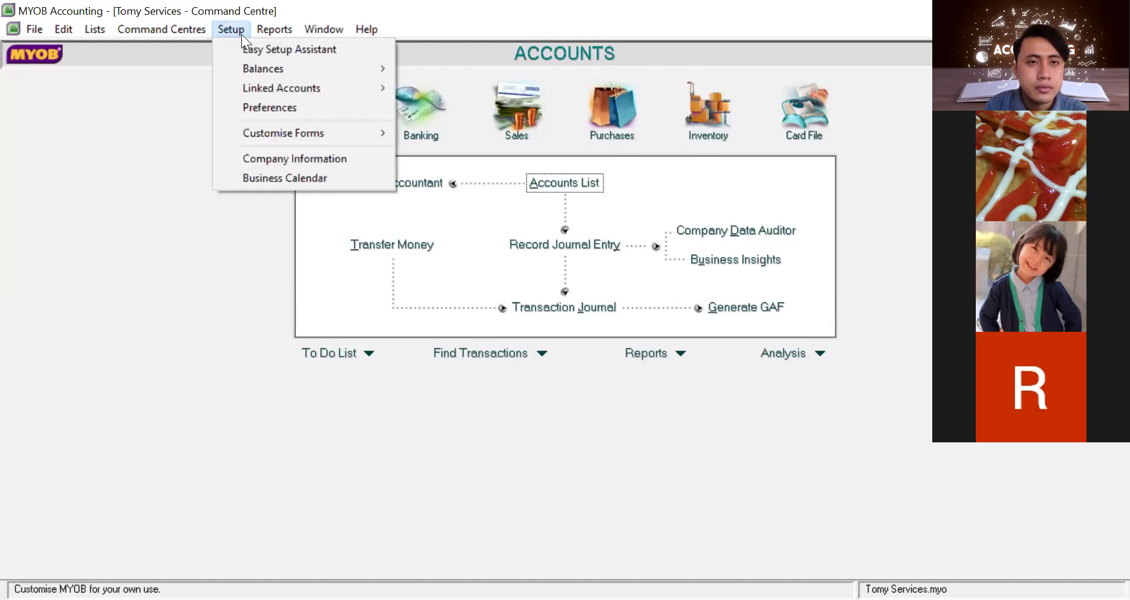
Display the Accounts List Summary report twice, confirming Bank Bogor and capital at Rp10.000.000,00
{"action": "left_click", "coordinate": [264, 32]}
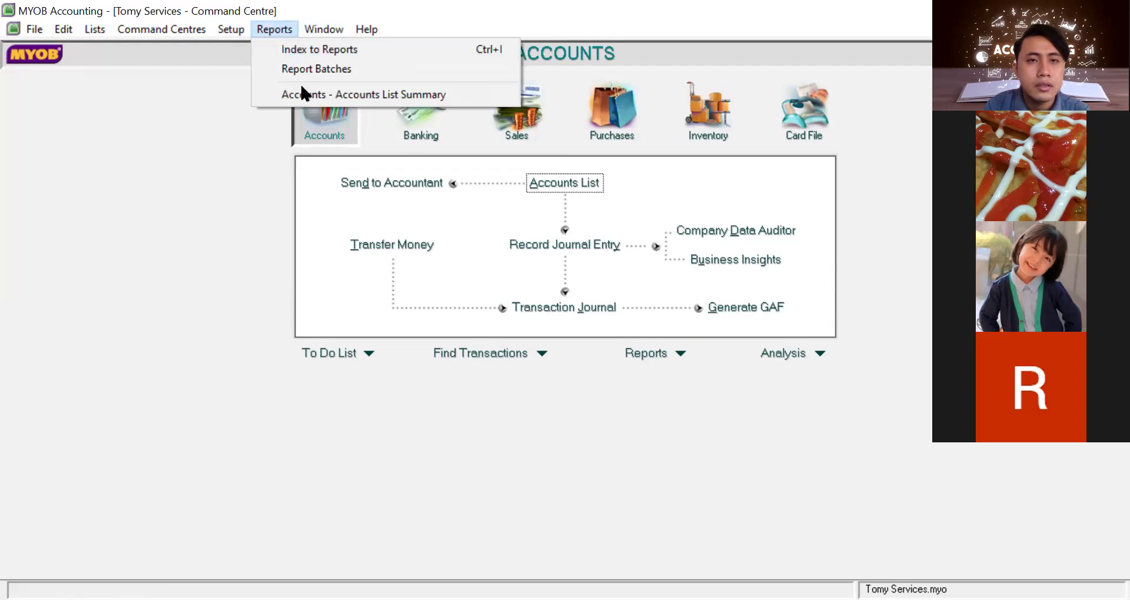
{"action": "key", "text": "Return"}
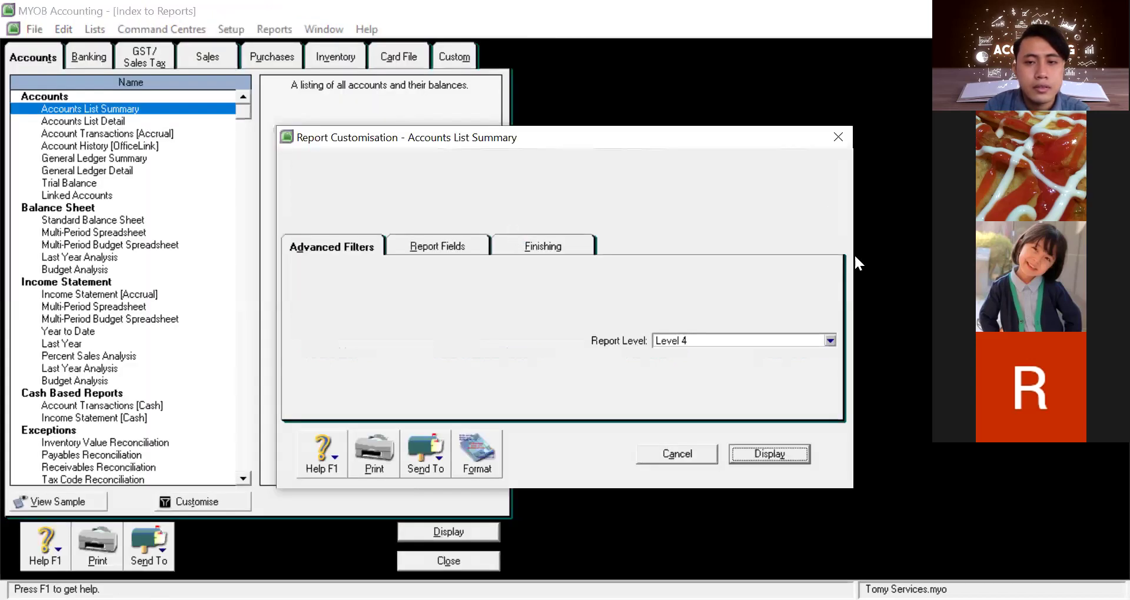
{"action": "left_click", "coordinate": [774, 446]}
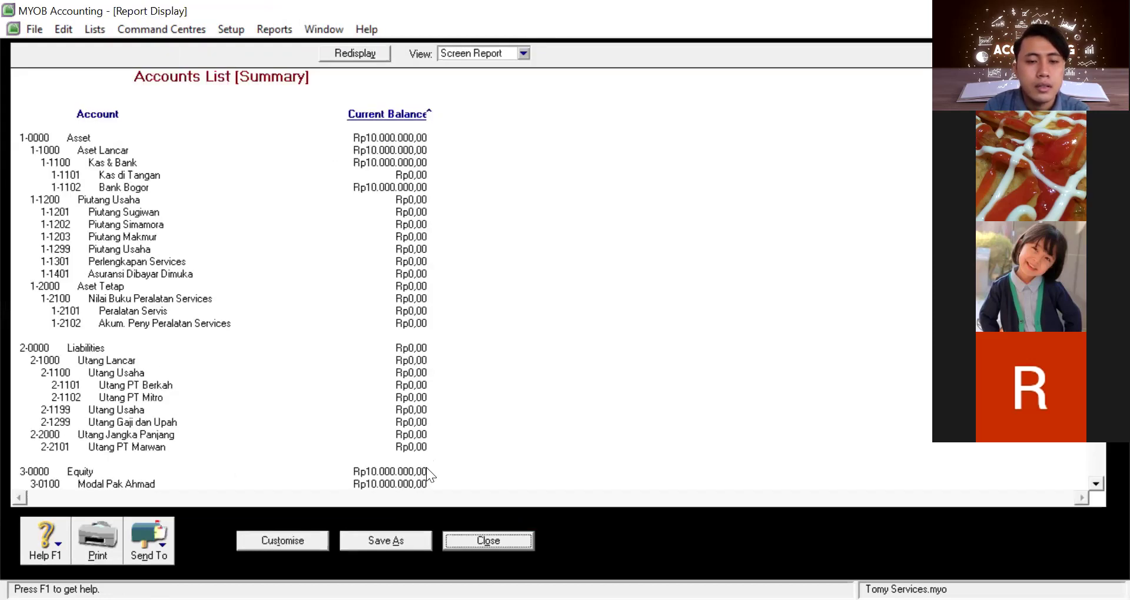
{"action": "key", "text": "Escape"}
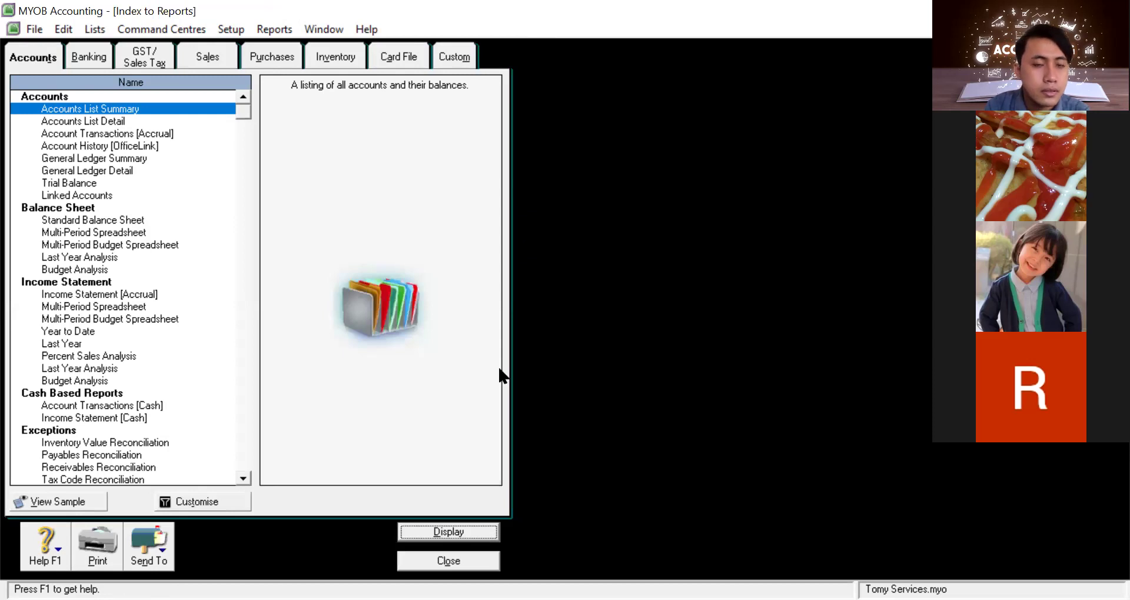
{"action": "key", "text": "Return"}
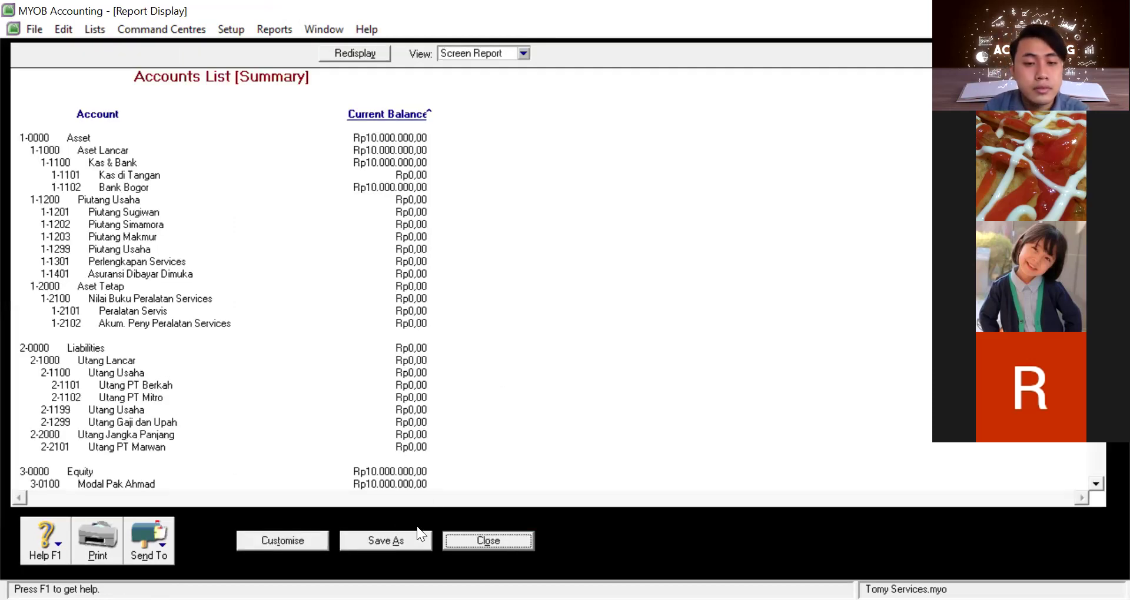
{"action": "left_click", "coordinate": [489, 541]}
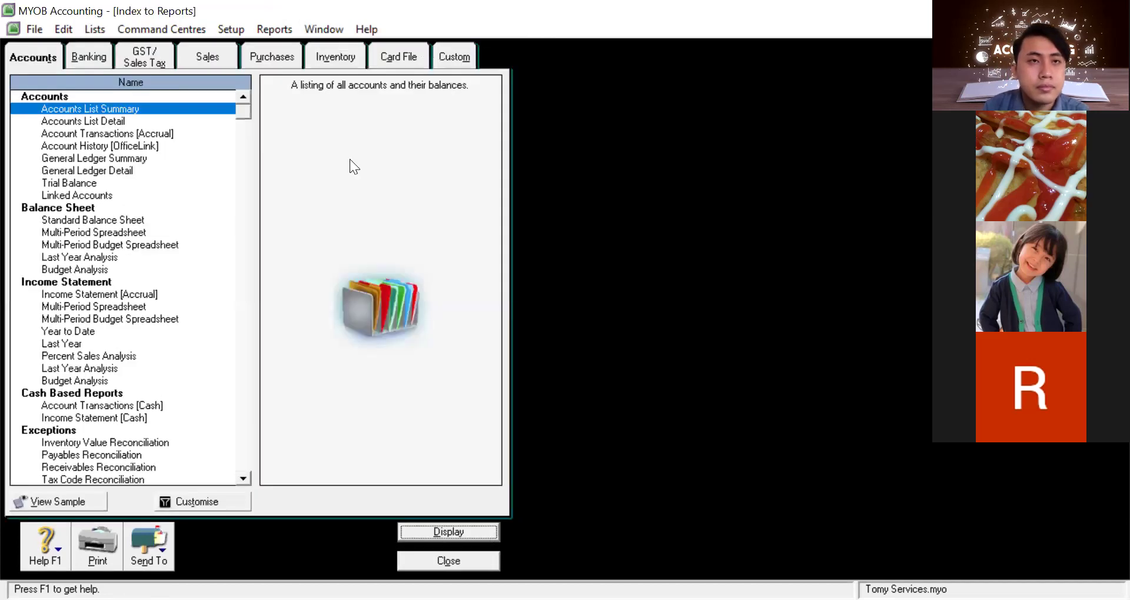
Open the Index to Reports, dismiss the empty General Journal report, and select Accounts List Summary
{"action": "left_click", "coordinate": [275, 32]}
{"action": "left_click", "coordinate": [340, 50]}
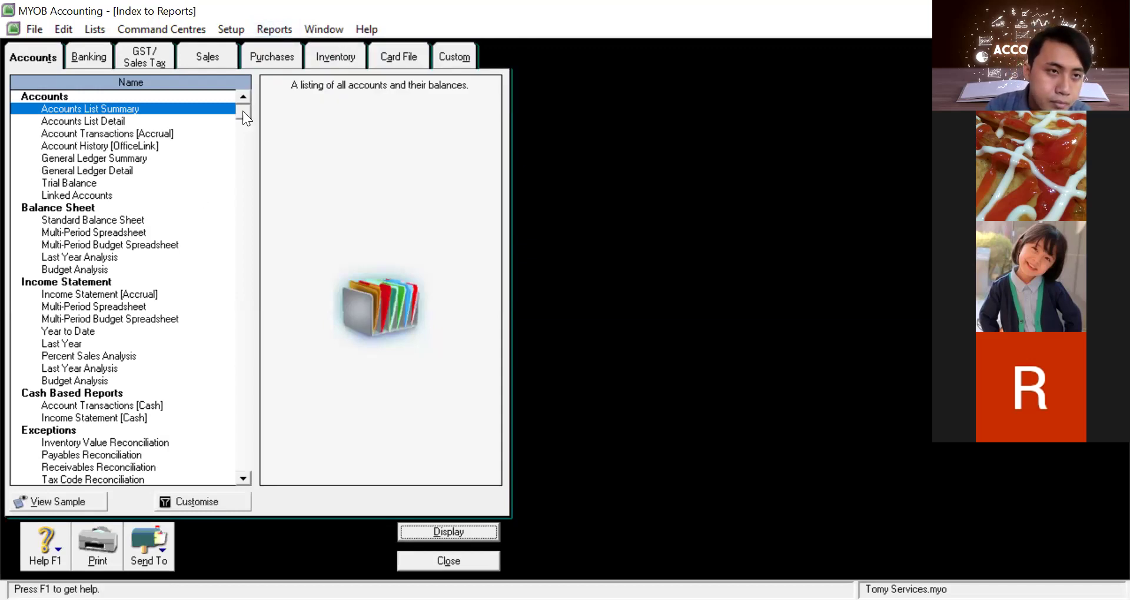
{"action": "scroll", "coordinate": [243, 119], "scroll_direction": "down", "scroll_amount": 1}
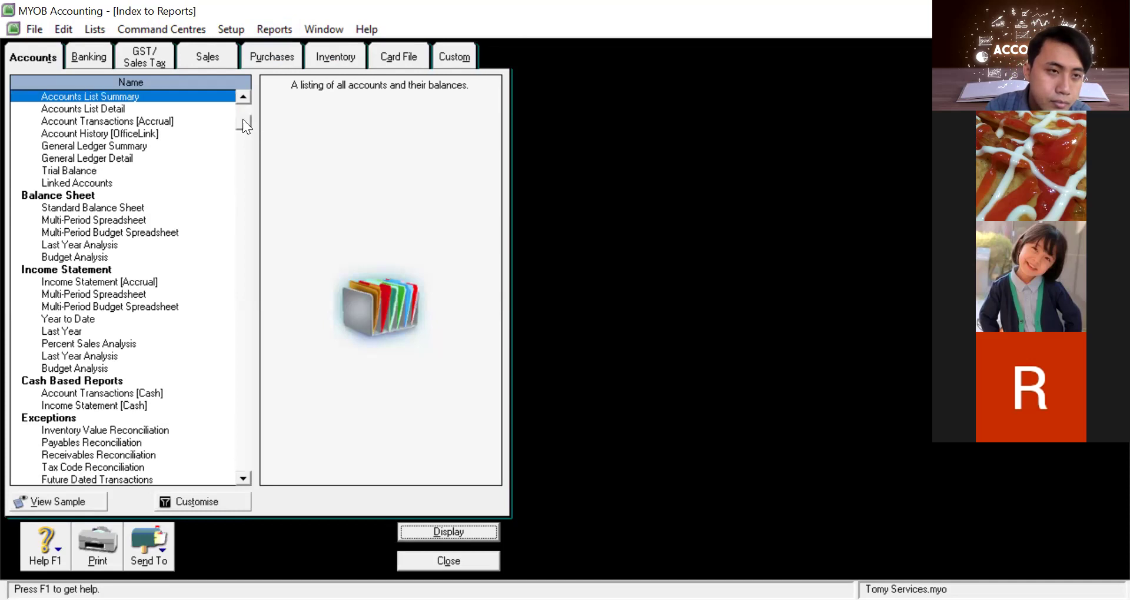
{"action": "scroll", "coordinate": [240, 155], "scroll_direction": "down", "scroll_amount": 1}
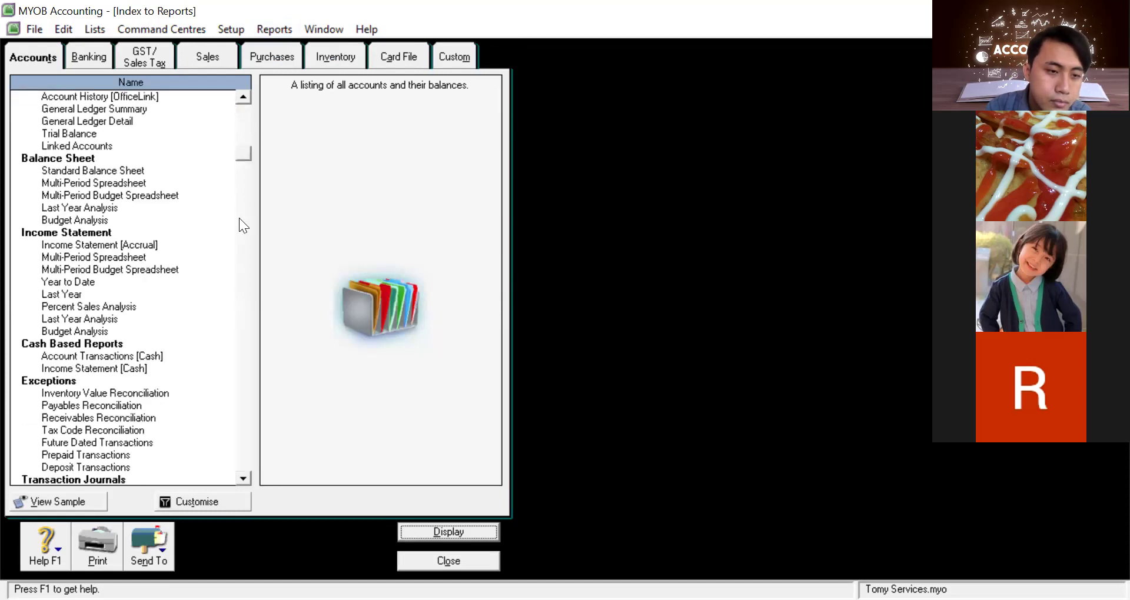
{"action": "scroll", "coordinate": [239, 218], "scroll_direction": "down", "scroll_amount": 2}
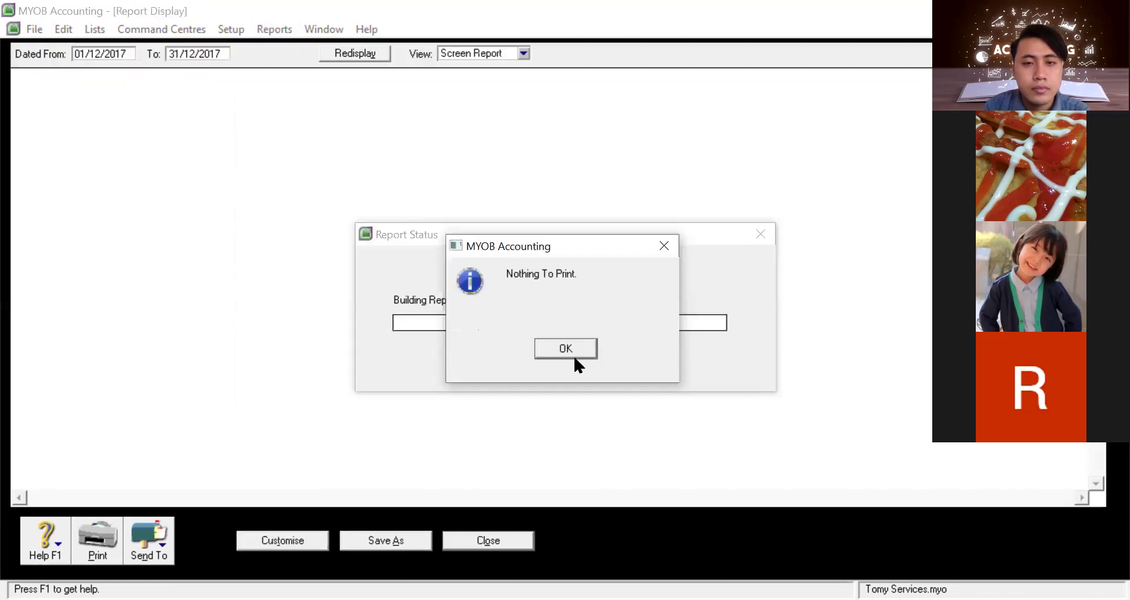
{"action": "left_click", "coordinate": [547, 346]}
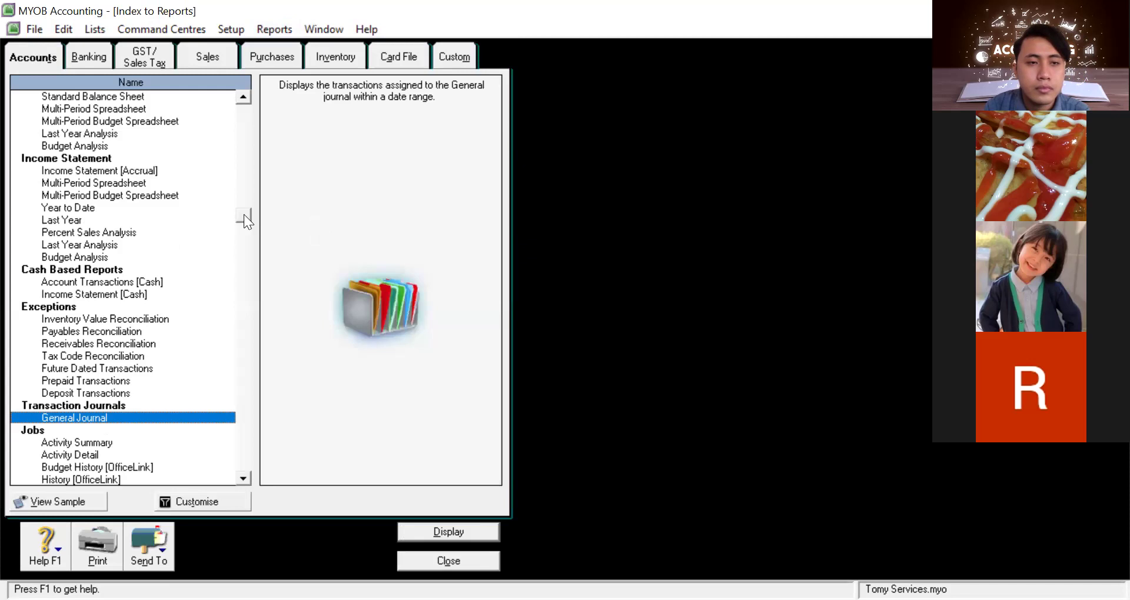
{"action": "scroll", "coordinate": [205, 99], "scroll_direction": "up", "scroll_amount": 4}
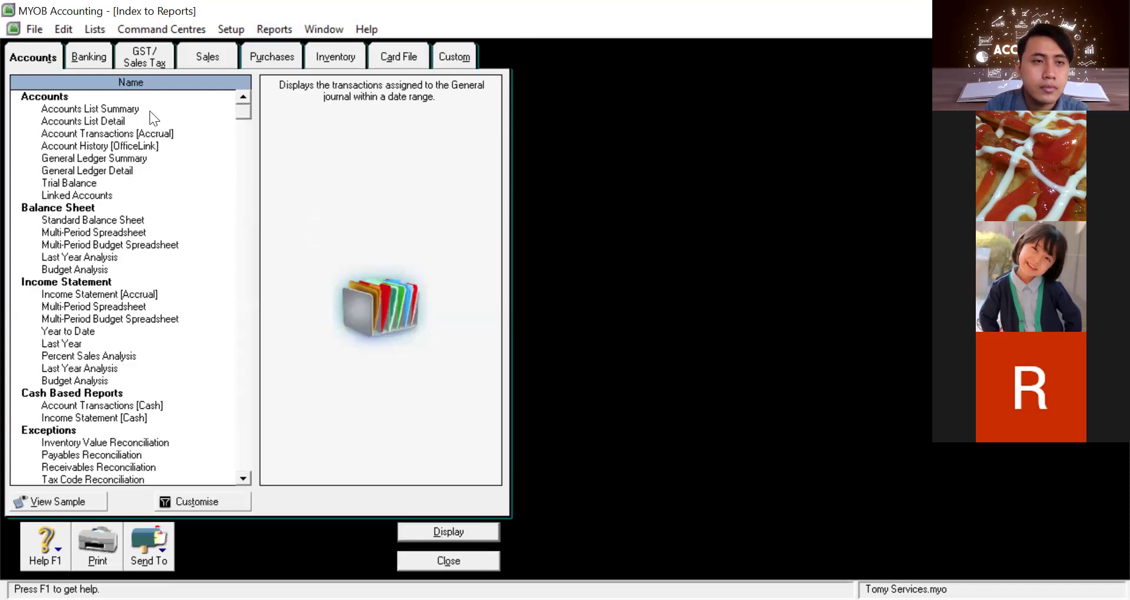
{"action": "left_click", "coordinate": [149, 110]}
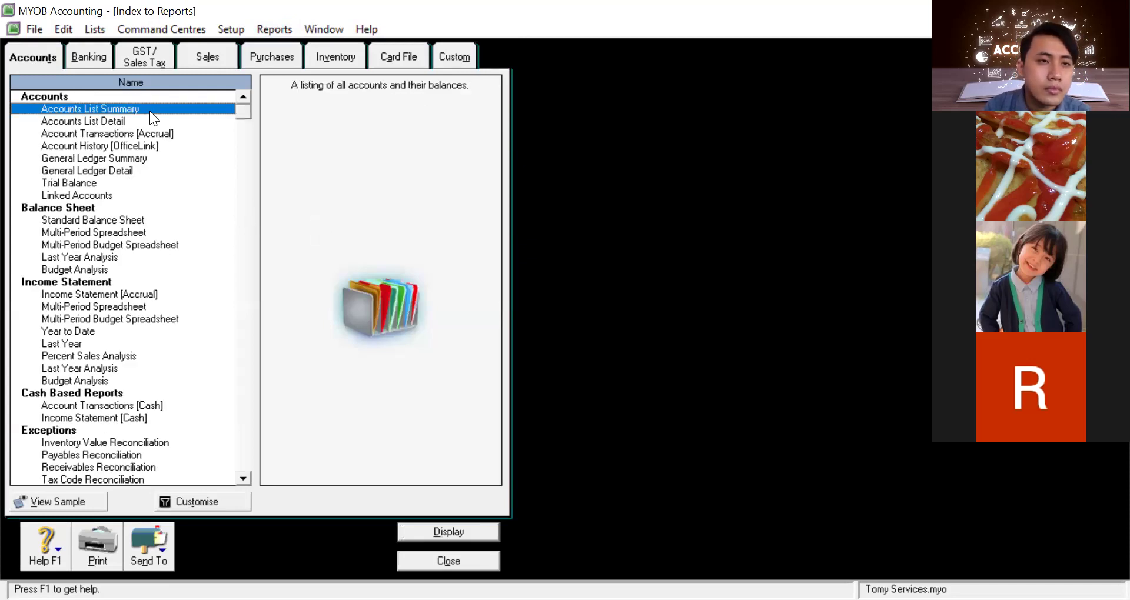
{"action": "key", "text": "Down"}
{"action": "key", "text": "Down"}
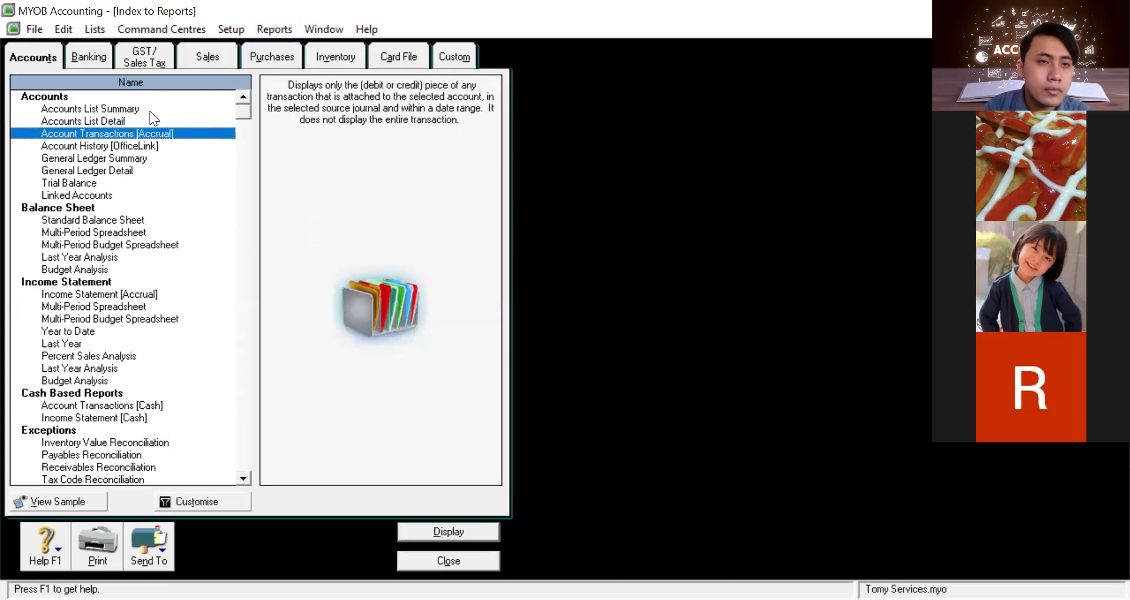
{"action": "key", "text": "Down"}
{"action": "key", "text": "Down"}
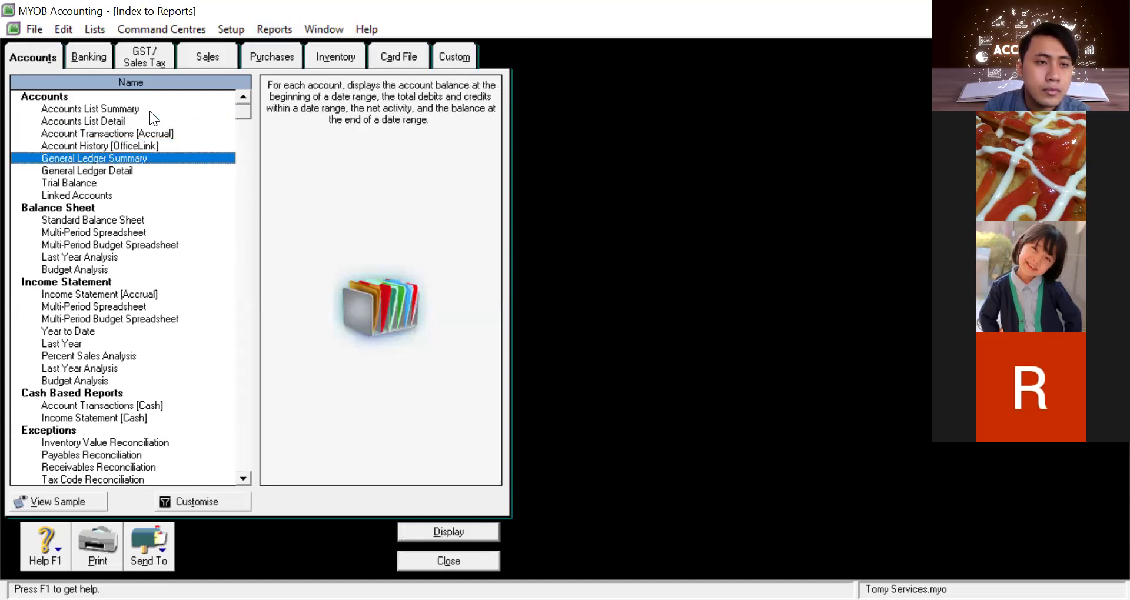
{"action": "key", "text": "Down"}
{"action": "key", "text": "Down"}
{"action": "key", "text": "Down"}
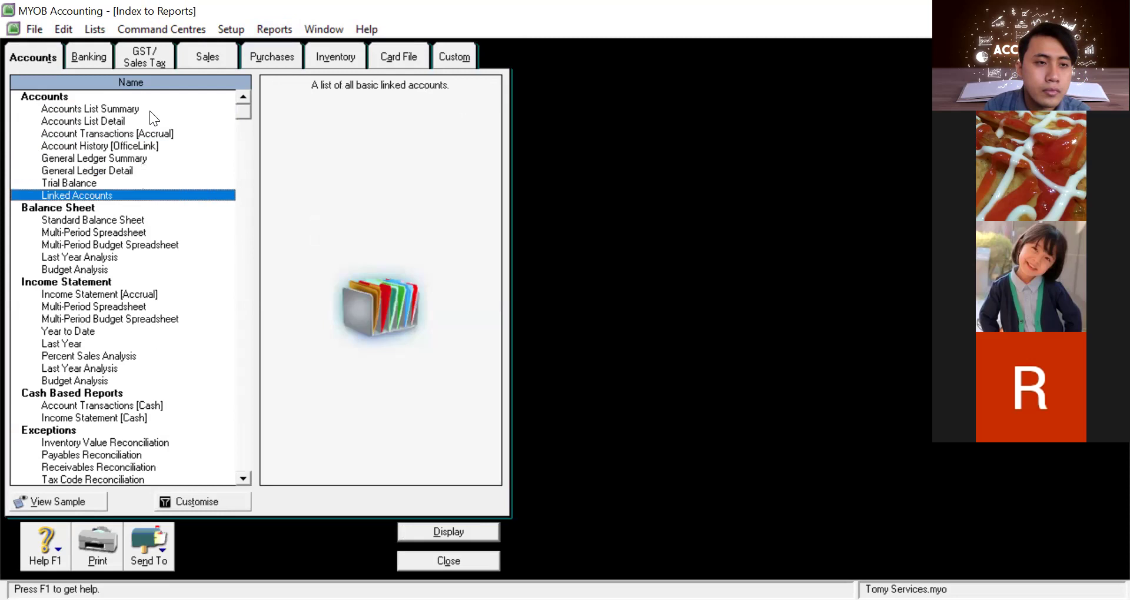
{"action": "key", "text": "Down"}
{"action": "key", "text": "Down"}
{"action": "key", "text": "Down"}
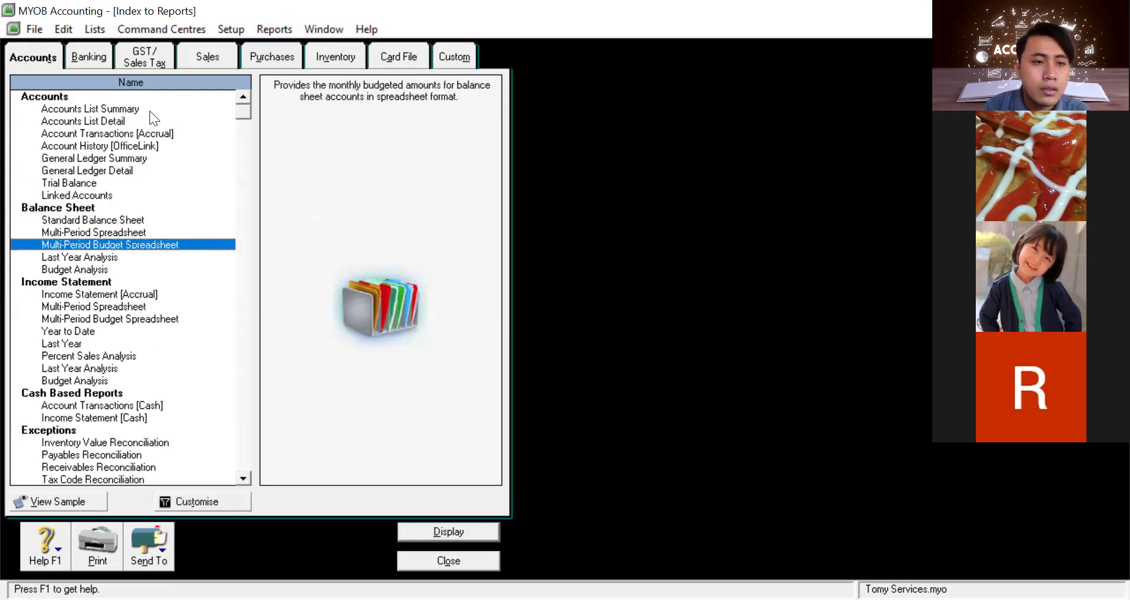
{"action": "key", "text": "Down"}
{"action": "key", "text": "Down"}
{"action": "key", "text": "Down"}
{"action": "key", "text": "Down"}
{"action": "key", "text": "Down"}
{"action": "key", "text": "Down"}
{"action": "key", "text": "Down"}
{"action": "key", "text": "Down"}
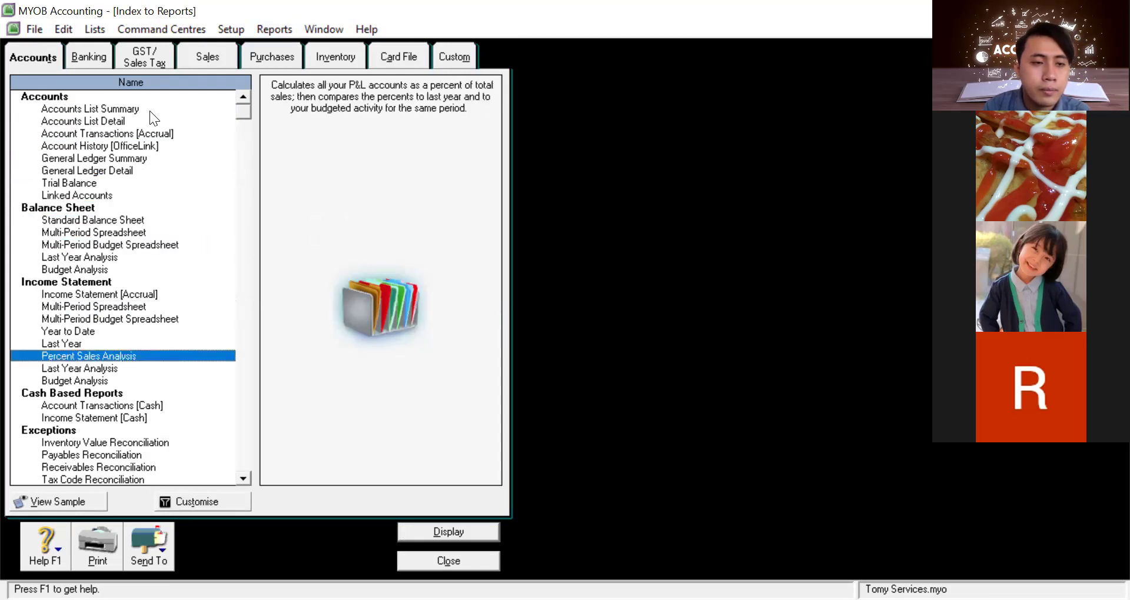
{"action": "key", "text": "Down"}
{"action": "key", "text": "Down"}
{"action": "key", "text": "Down"}
{"action": "key", "text": "Down"}
{"action": "key", "text": "Down"}
{"action": "key", "text": "Down"}
{"action": "key", "text": "Down"}
{"action": "key", "text": "Down"}
{"action": "key", "text": "Down"}
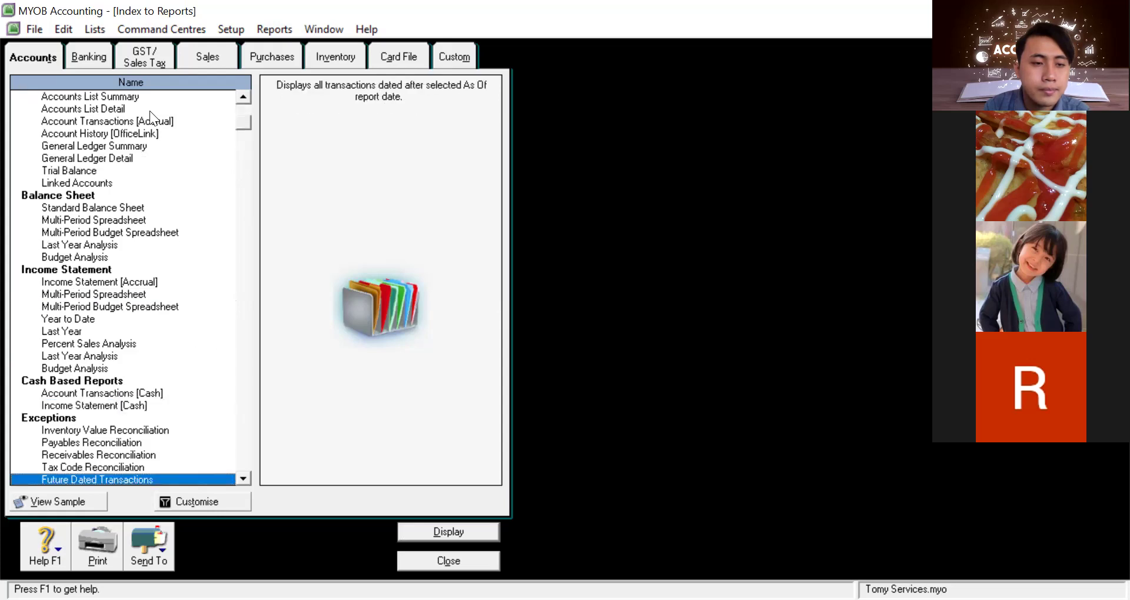
{"action": "key", "text": "Down"}
{"action": "key", "text": "Down"}
{"action": "key", "text": "Down"}
{"action": "key", "text": "Down"}
{"action": "key", "text": "Down"}
{"action": "key", "text": "Down"}
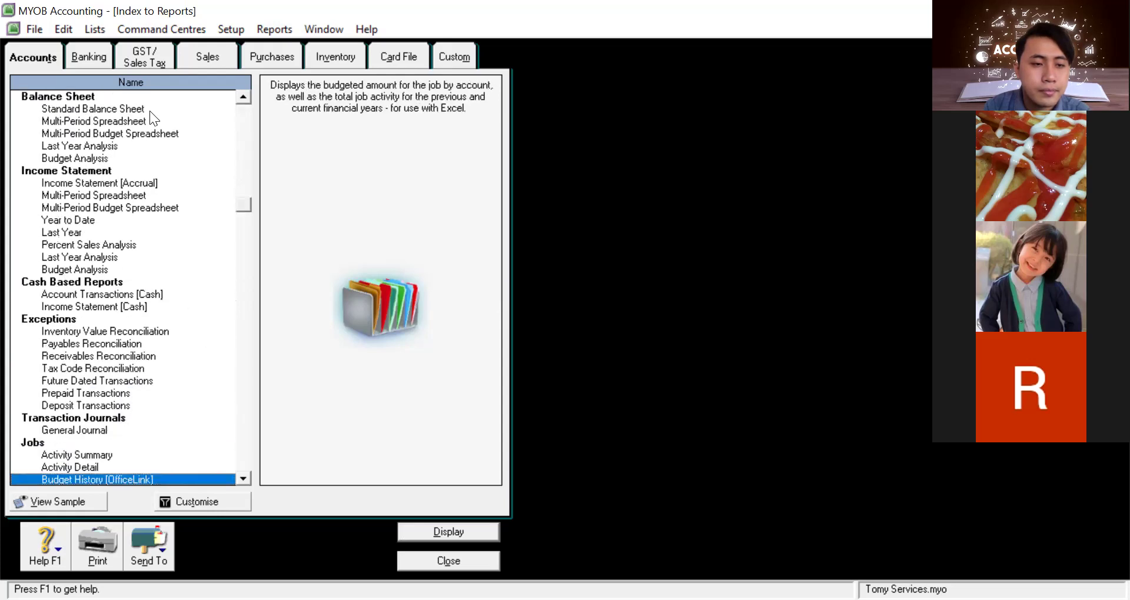
{"action": "key", "text": "Down"}
{"action": "key", "text": "Down"}
{"action": "key", "text": "Down"}
{"action": "key", "text": "Down"}
{"action": "key", "text": "Down"}
{"action": "key", "text": "Down"}
{"action": "key", "text": "Down"}
{"action": "key", "text": "Down"}
{"action": "key", "text": "Down"}
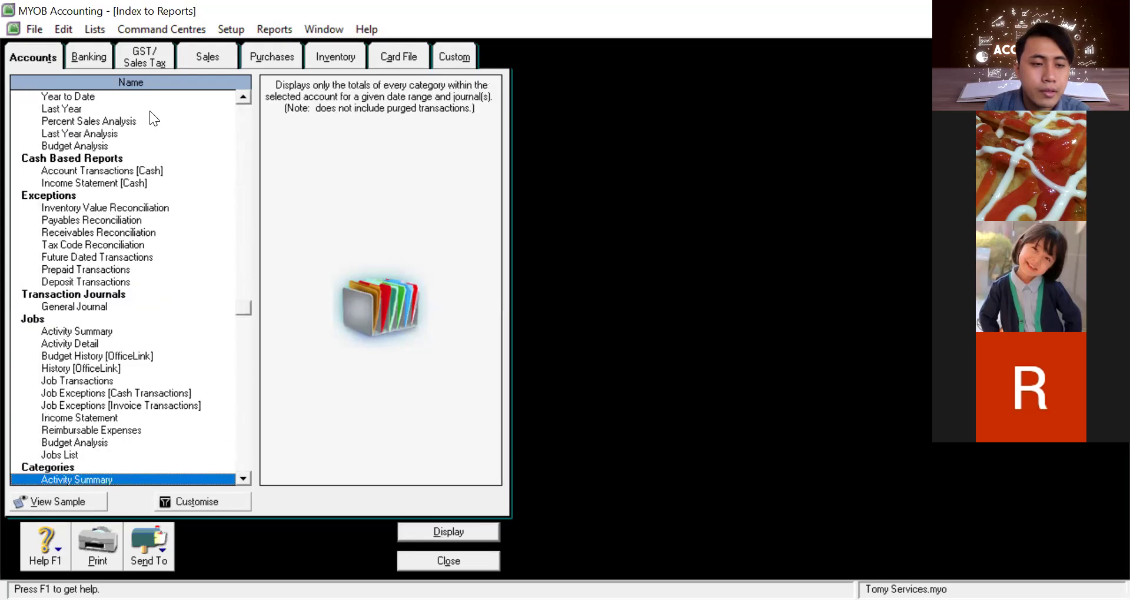
{"action": "key", "text": "Down"}
{"action": "key", "text": "Down"}
{"action": "key", "text": "Down"}
{"action": "key", "text": "Down"}
{"action": "key", "text": "Down"}
{"action": "key", "text": "Down"}
{"action": "key", "text": "Down"}
{"action": "key", "text": "Down"}
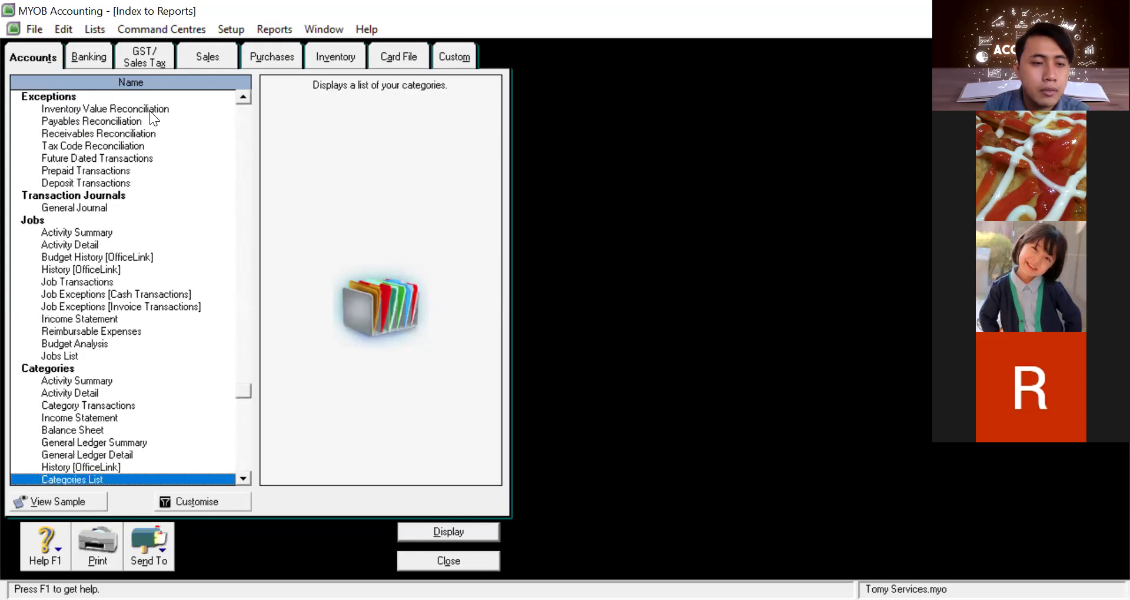
{"action": "key", "text": "Down"}
{"action": "key", "text": "Down"}
{"action": "key", "text": "Down"}
{"action": "key", "text": "Down"}
{"action": "key", "text": "Down"}
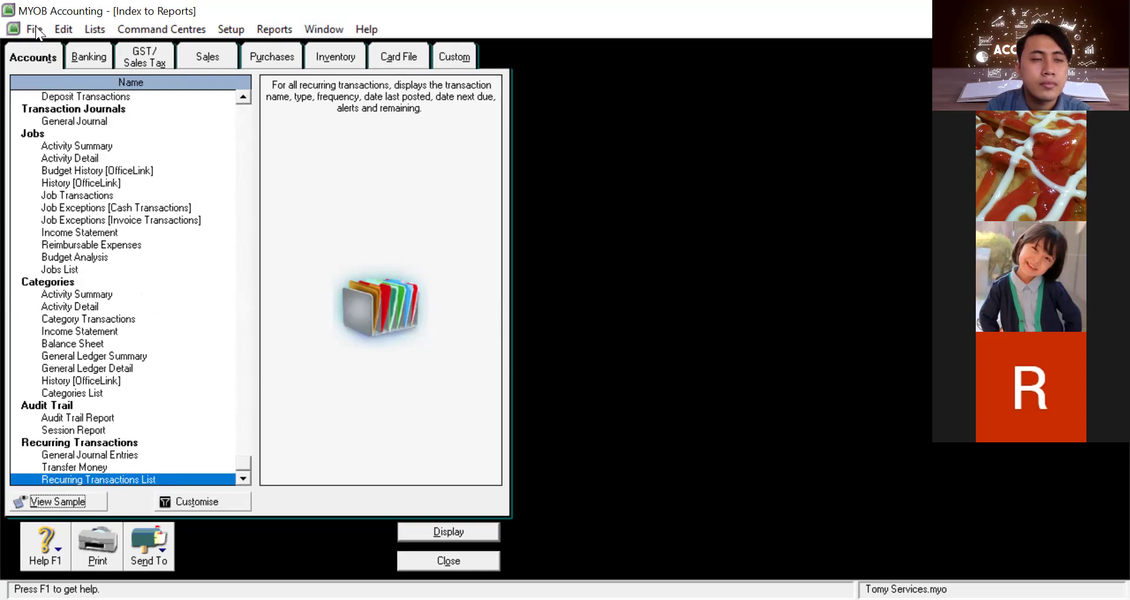
{"action": "left_click", "coordinate": [74, 29]}
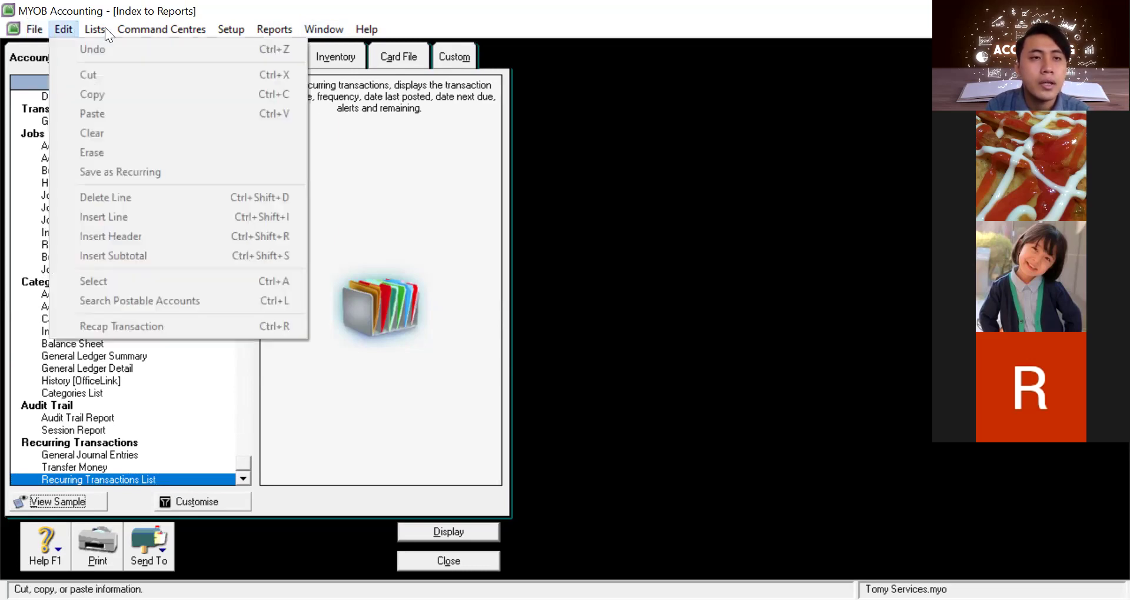
{"action": "left_click", "coordinate": [105, 27]}
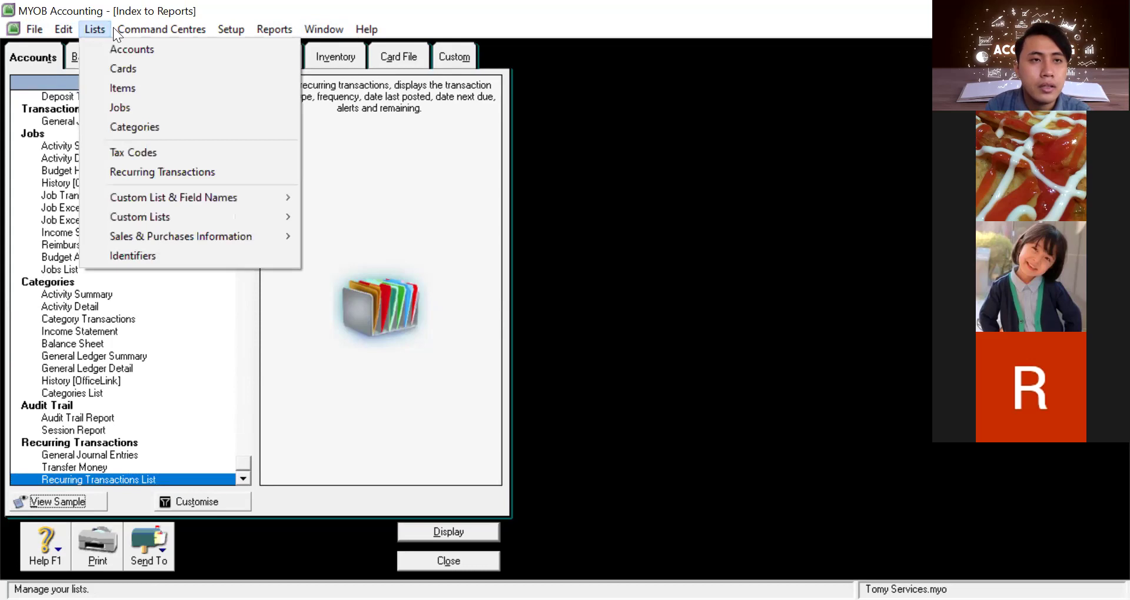
{"action": "mouse_move", "coordinate": [122, 28]}
{"action": "mouse_move", "coordinate": [160, 46]}
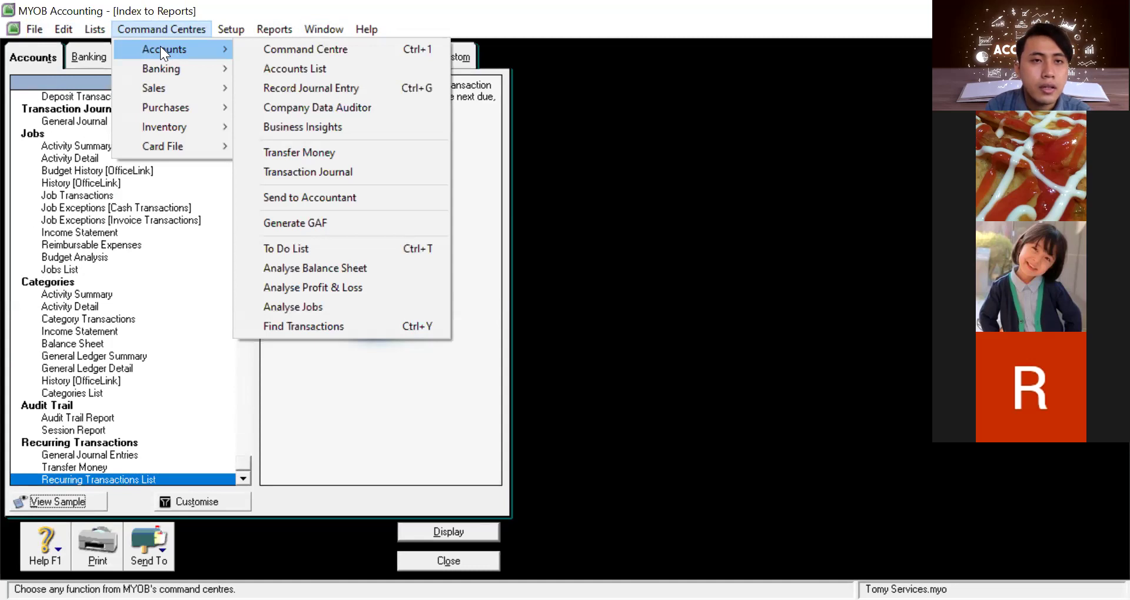
{"action": "left_click", "coordinate": [294, 53]}
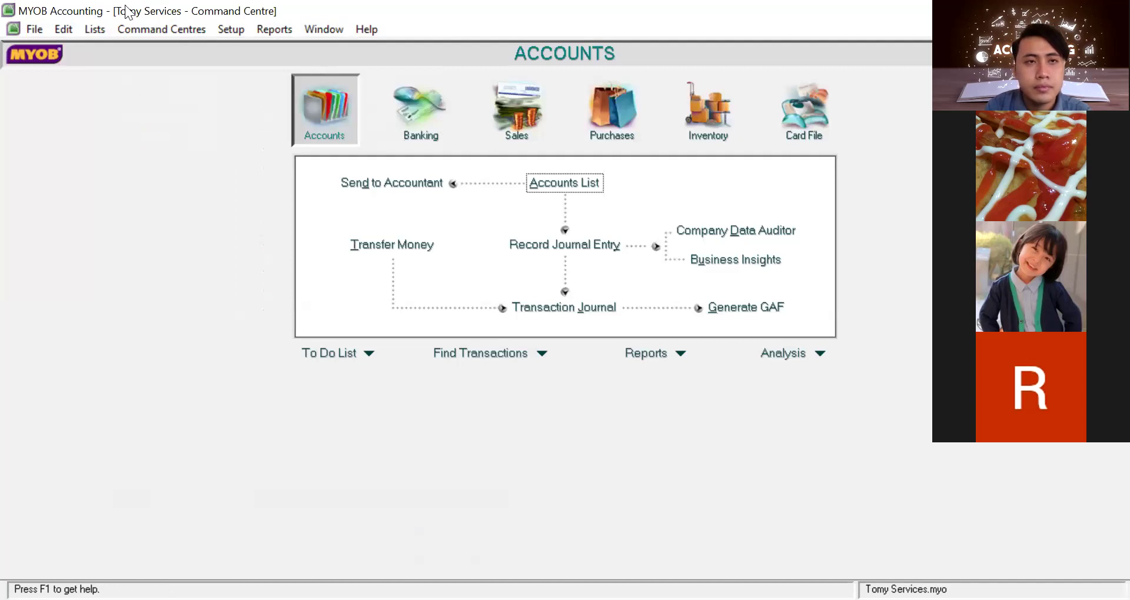
{"action": "left_click", "coordinate": [231, 29]}
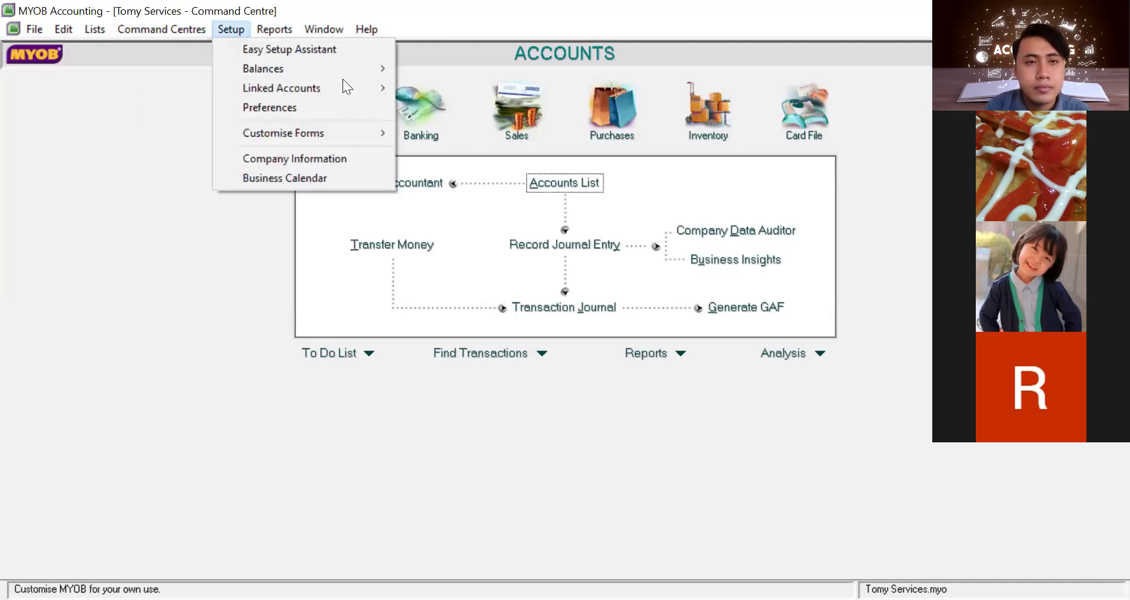
{"action": "mouse_move", "coordinate": [343, 80]}
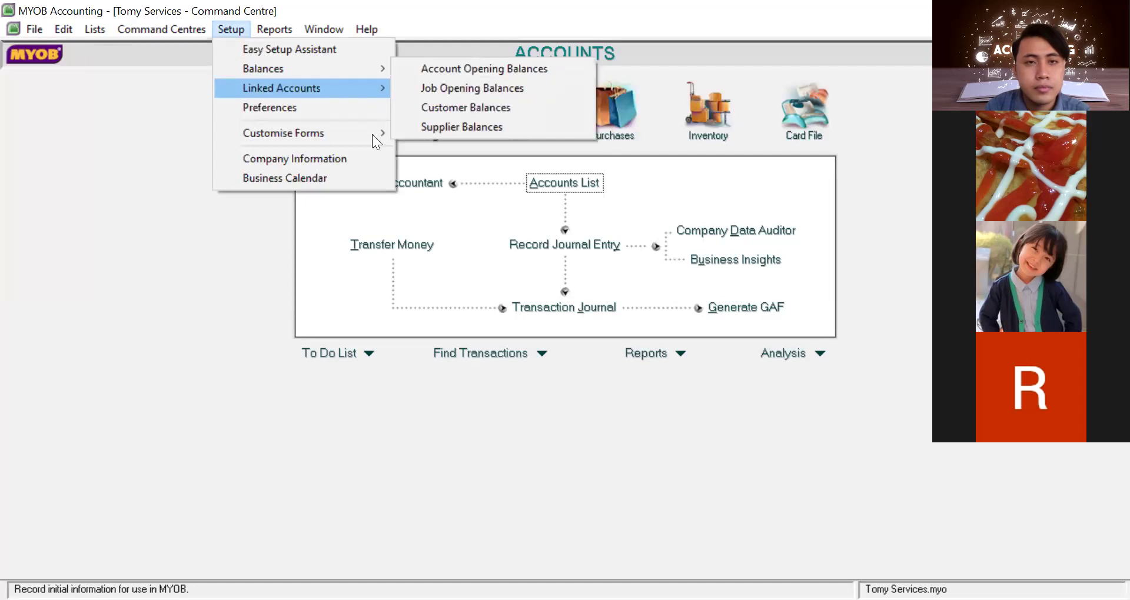
{"action": "mouse_move", "coordinate": [372, 134]}
{"action": "mouse_move", "coordinate": [291, 31]}
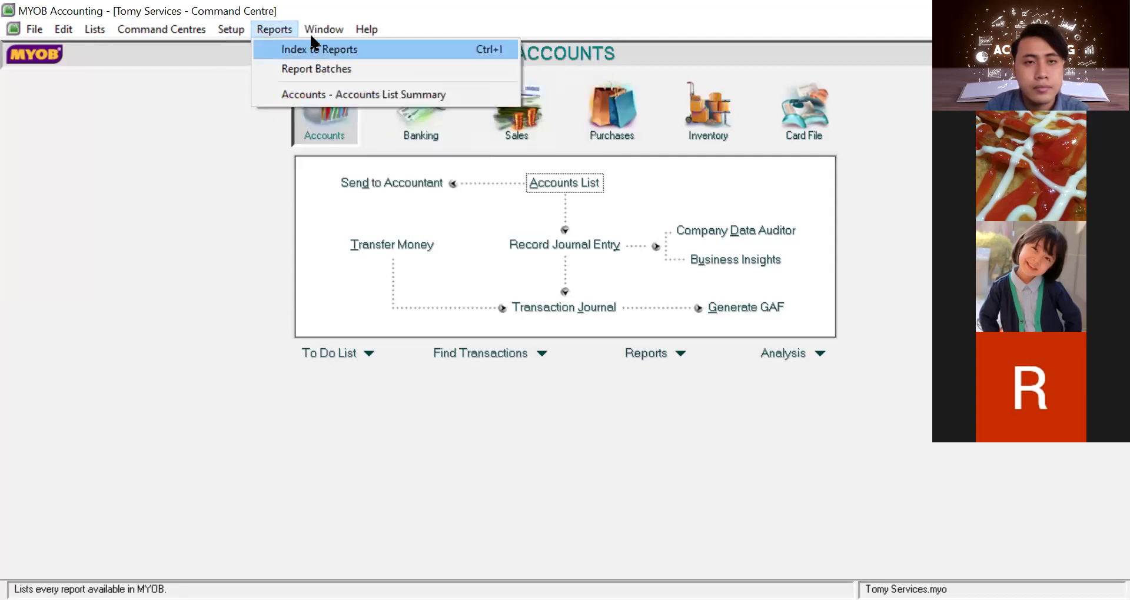
{"action": "mouse_move", "coordinate": [332, 35]}
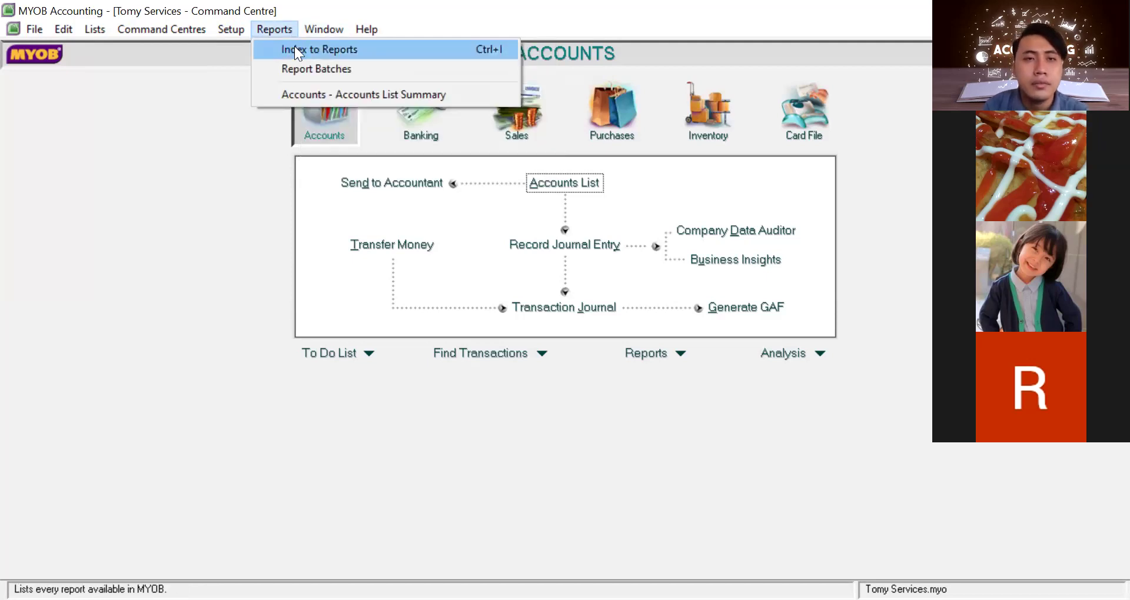
{"action": "left_click", "coordinate": [293, 54]}
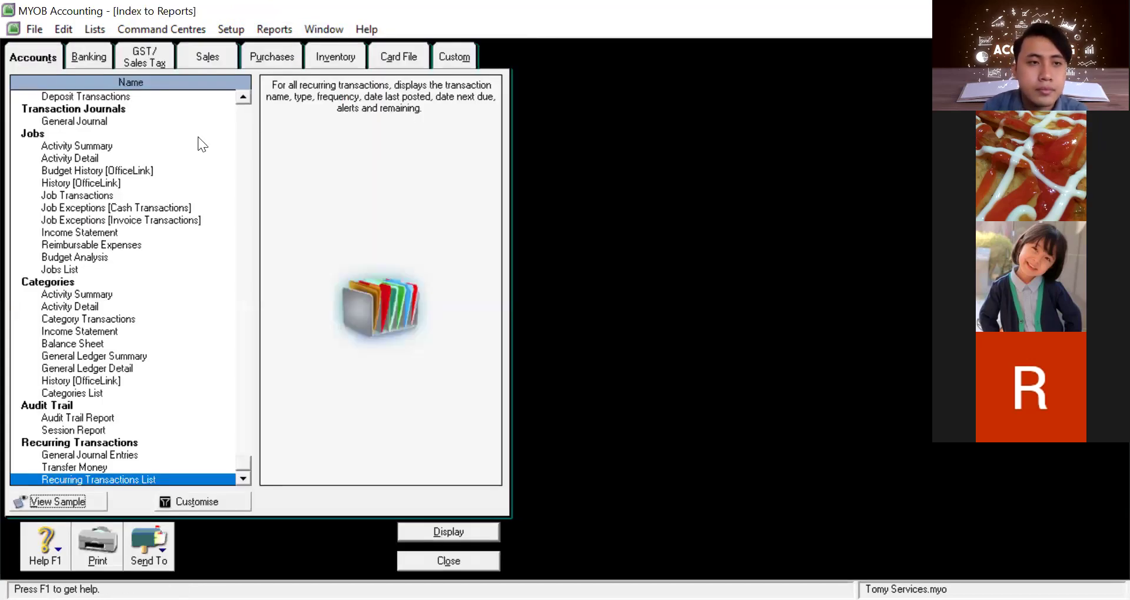
Select the Accounts List Detail report and open its report settings
{"action": "left_click_drag", "start_coordinate": [247, 459], "coordinate": [287, 91]}
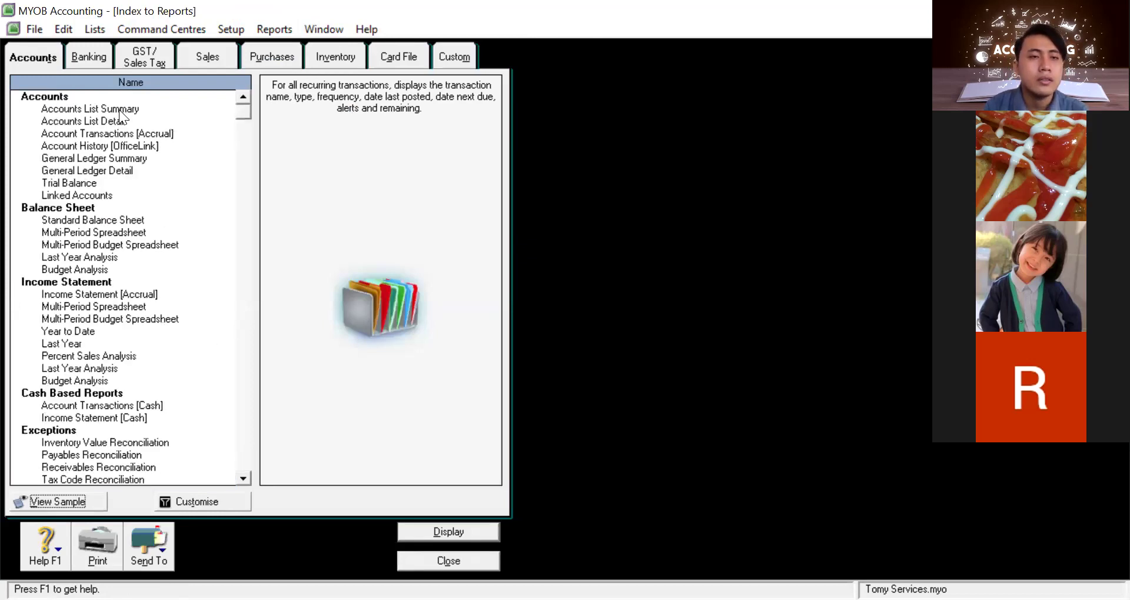
{"action": "left_click", "coordinate": [119, 110]}
{"action": "key", "text": "Down"}
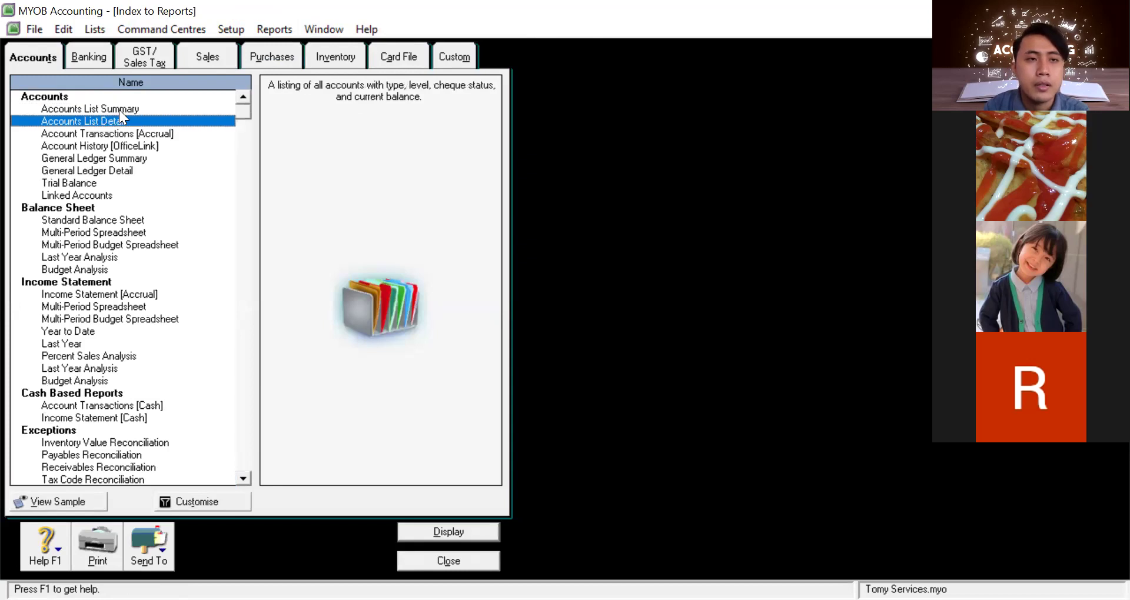
{"action": "key", "text": "Tab"}
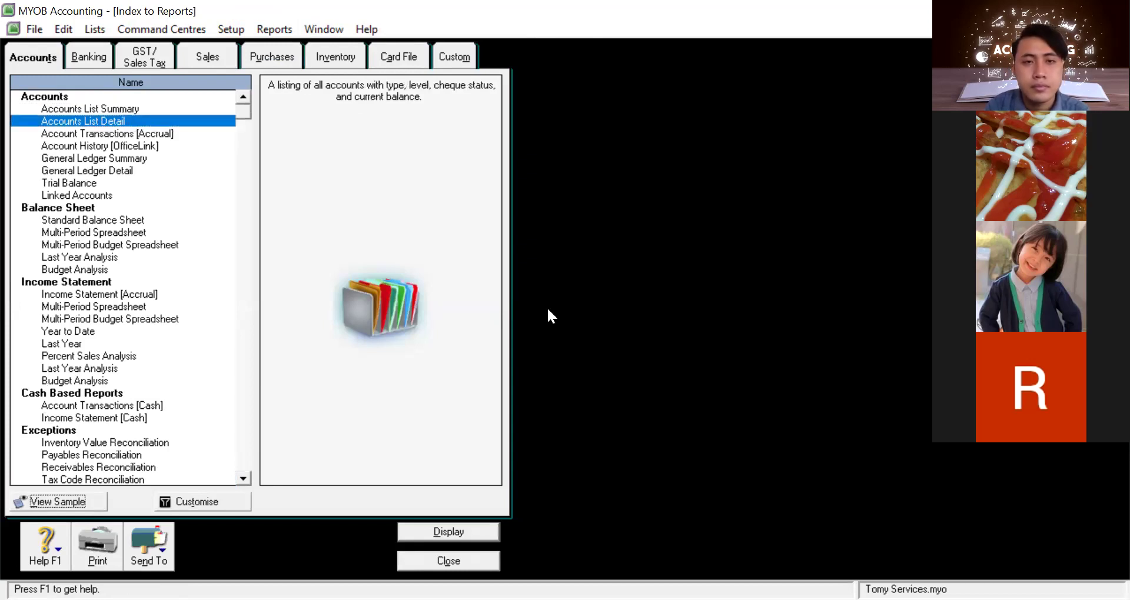
{"action": "key", "text": "Return"}
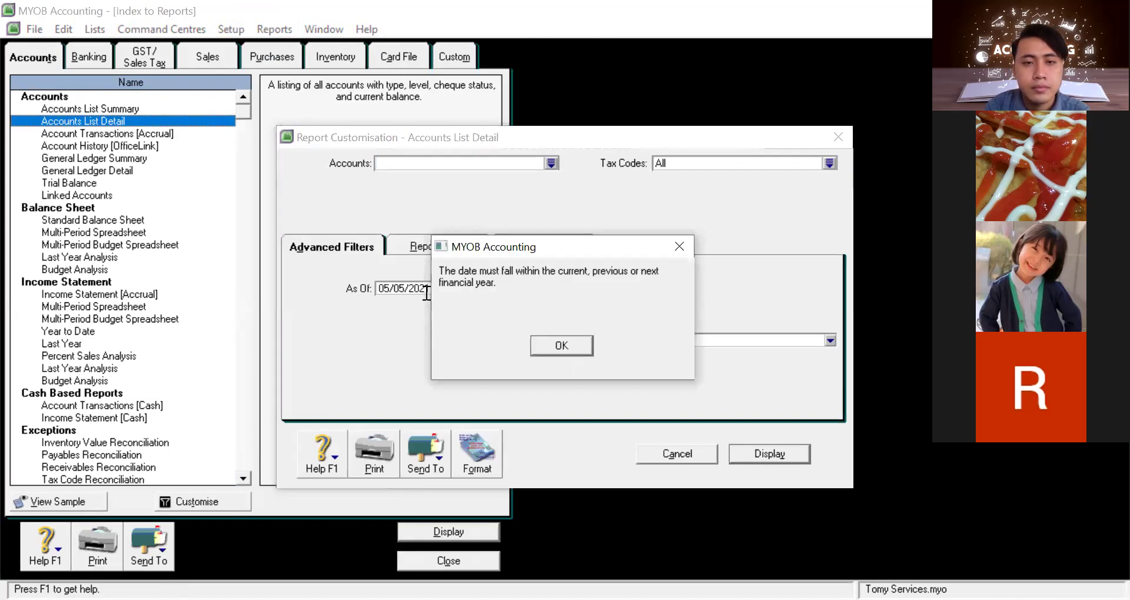
Run Accounts List Detail as of 05/05/2017, then open Account Transactions [Accrual] settings
{"action": "key", "text": "Return"}
{"action": "left_click", "coordinate": [442, 288]}
{"action": "key", "text": "BackSpace"}
{"action": "key", "text": "BackSpace"}
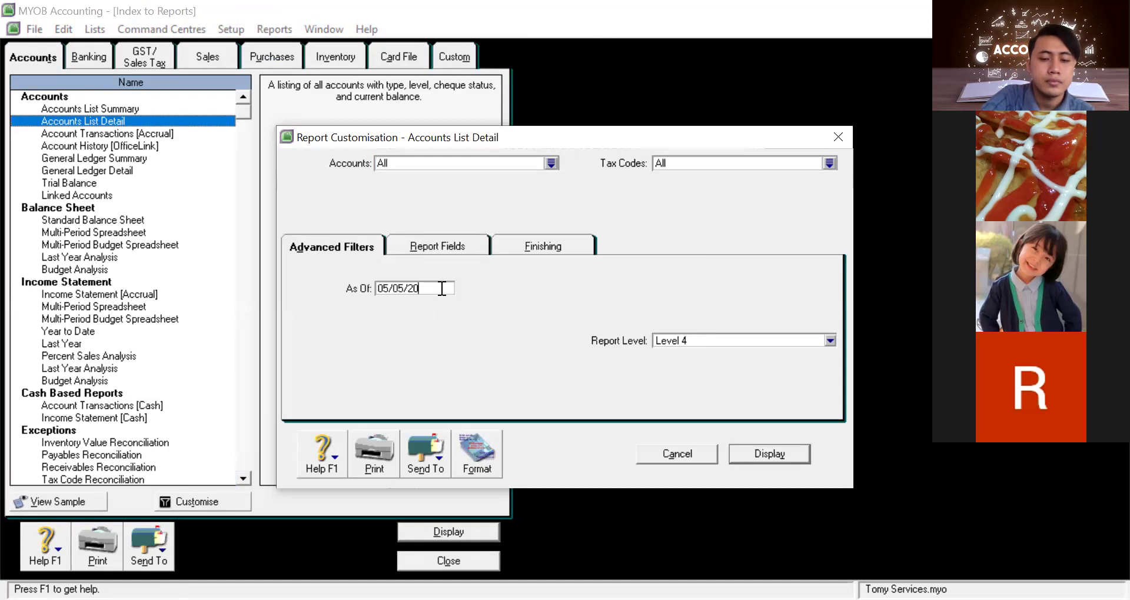
{"action": "type", "text": "17"}
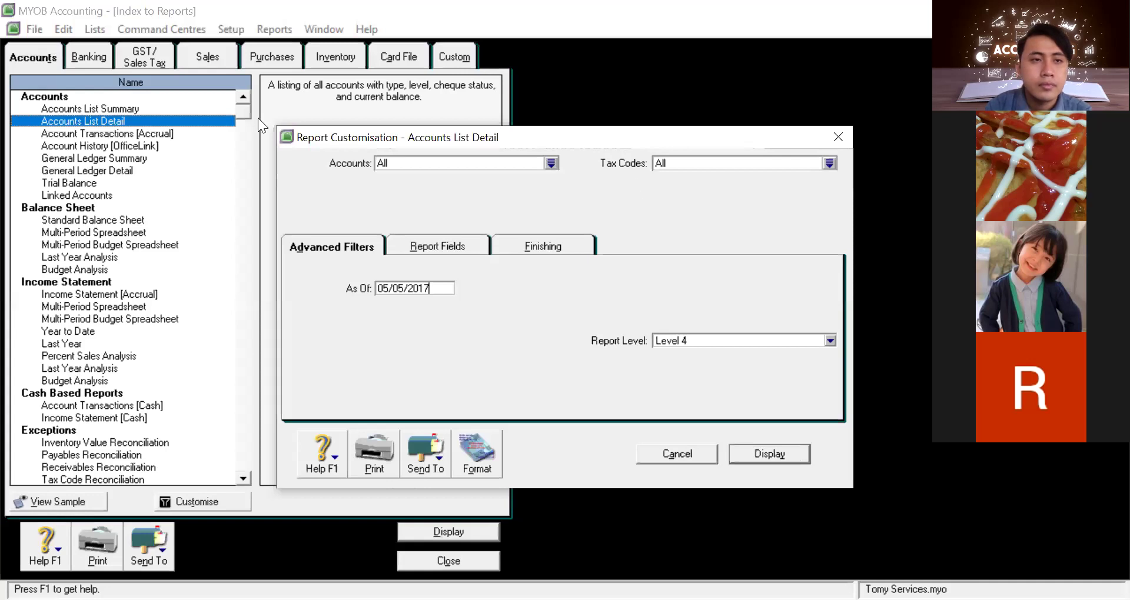
{"action": "key", "text": "Return"}
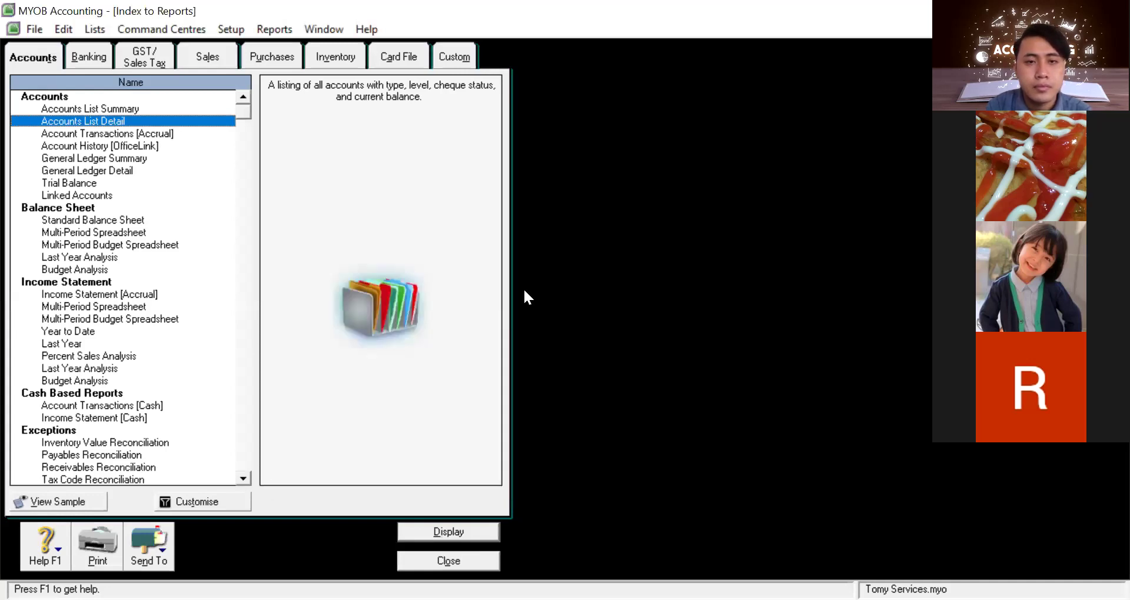
{"action": "key", "text": "Down"}
{"action": "key", "text": "Return"}
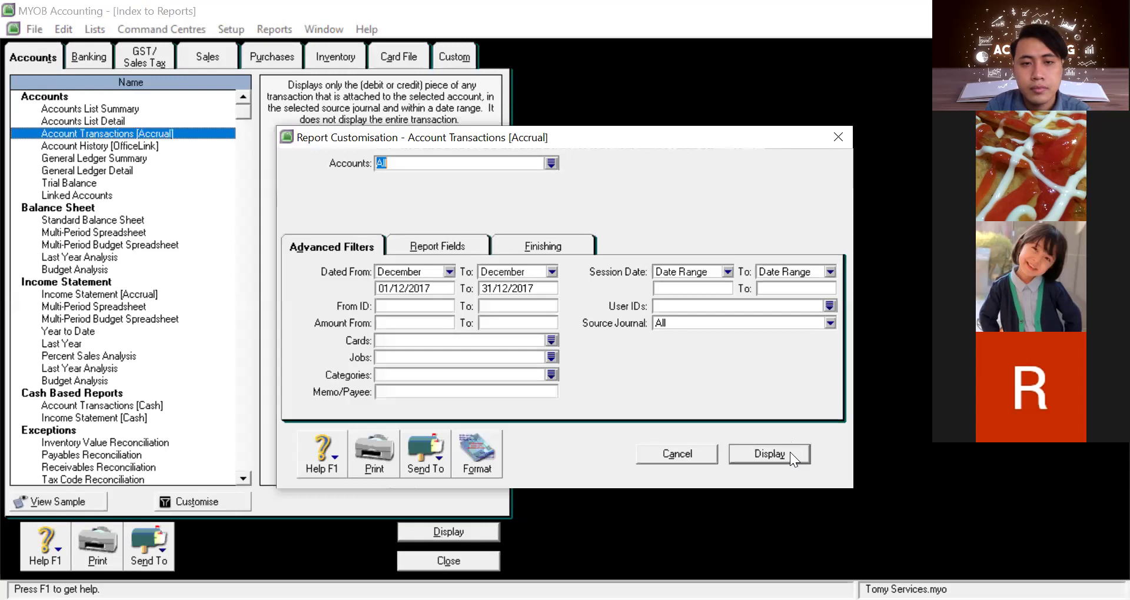
Try Account Transactions [Accrual] for December 2017, which has nothing to print
{"action": "left_click", "coordinate": [784, 455]}
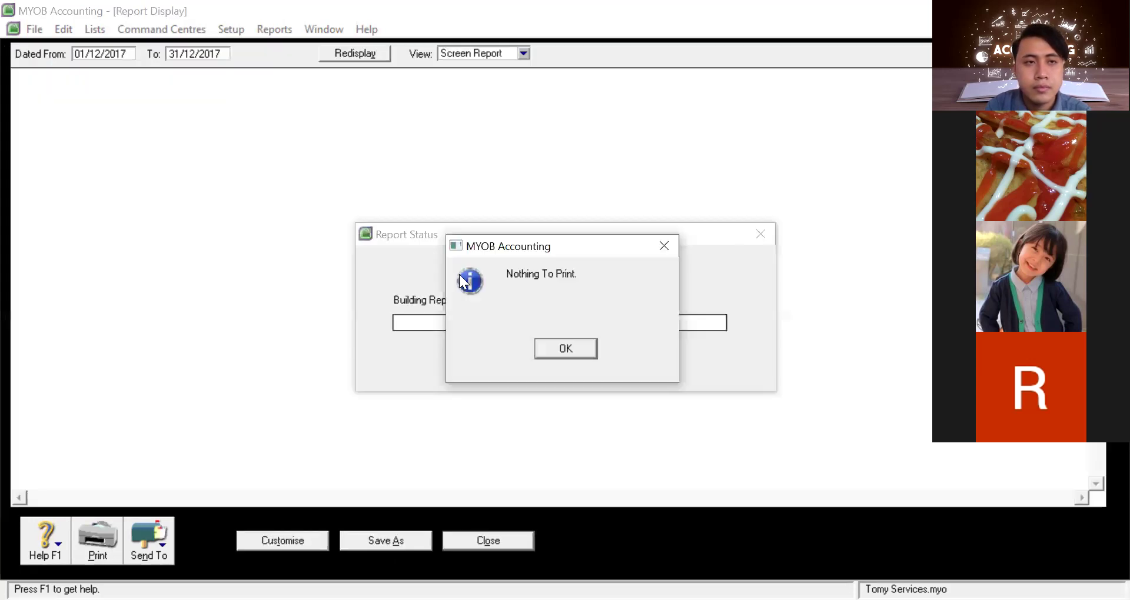
{"action": "key", "text": "Return"}
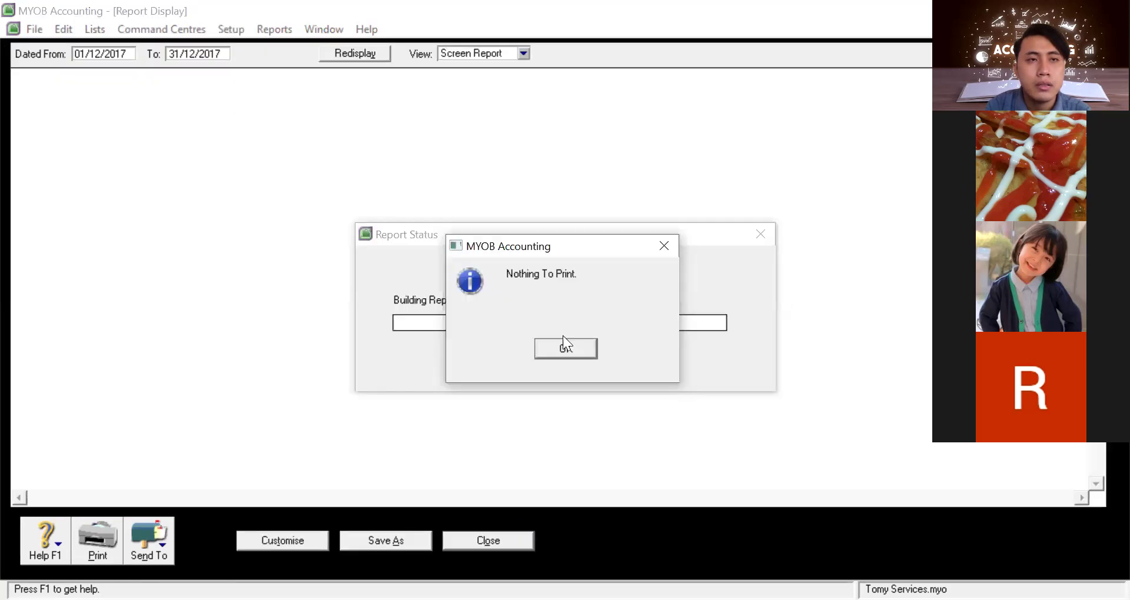
{"action": "left_click", "coordinate": [566, 349]}
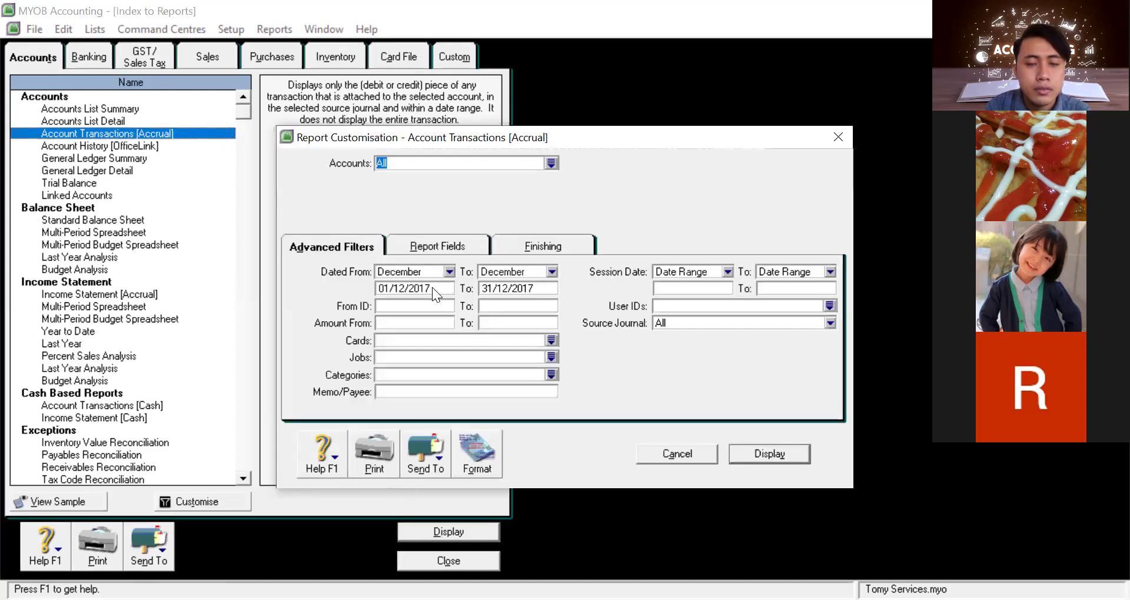
Rerun Account Transactions from 01/01/2017 to 31/12/2017, showing receipts CR000001 and CR000002
{"action": "left_click", "coordinate": [401, 289]}
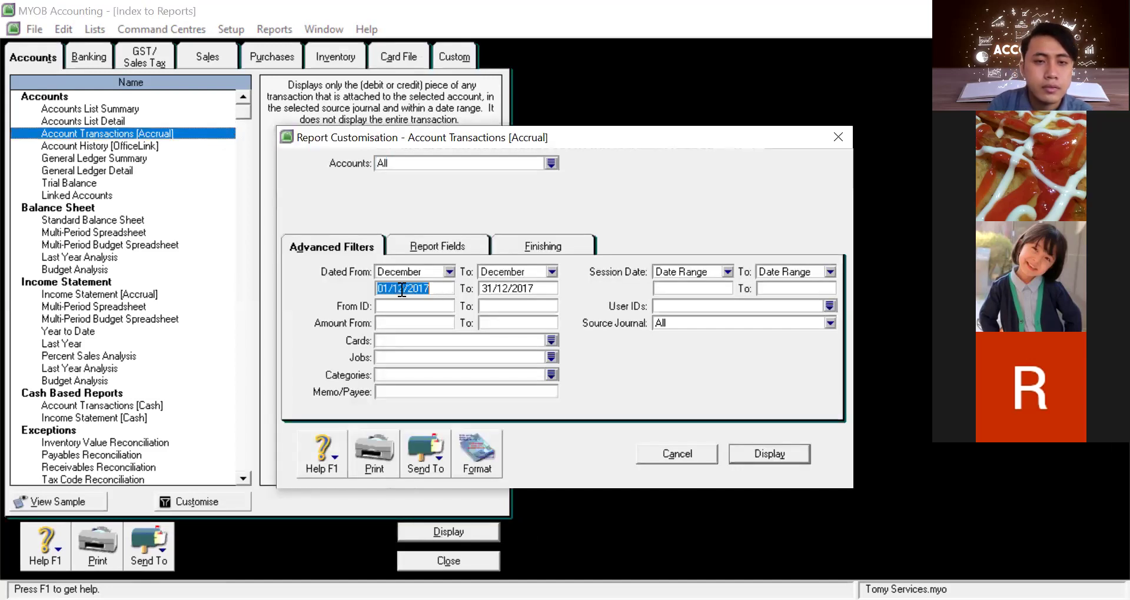
{"action": "left_click", "coordinate": [401, 289]}
{"action": "key", "text": "BackSpace"}
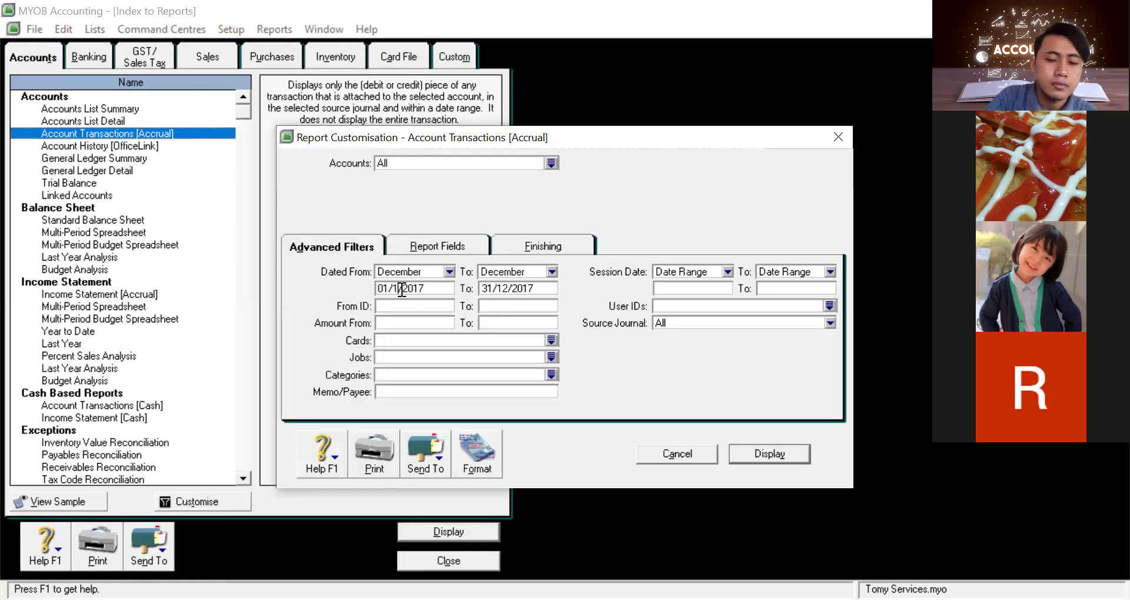
{"action": "key", "text": "BackSpace"}
{"action": "type", "text": "01"}
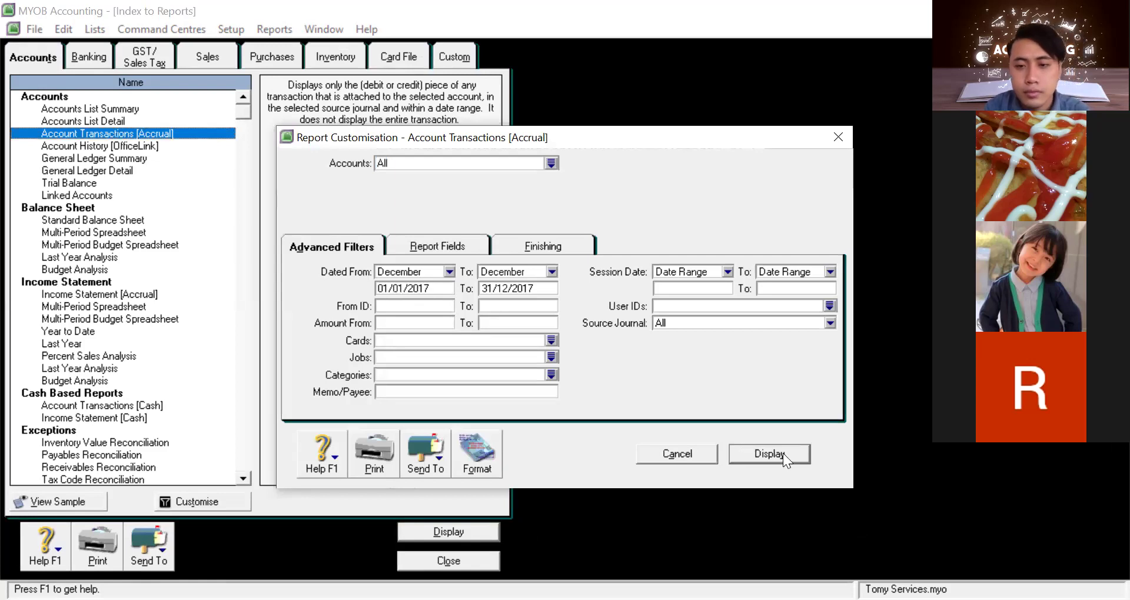
{"action": "left_click", "coordinate": [781, 449]}
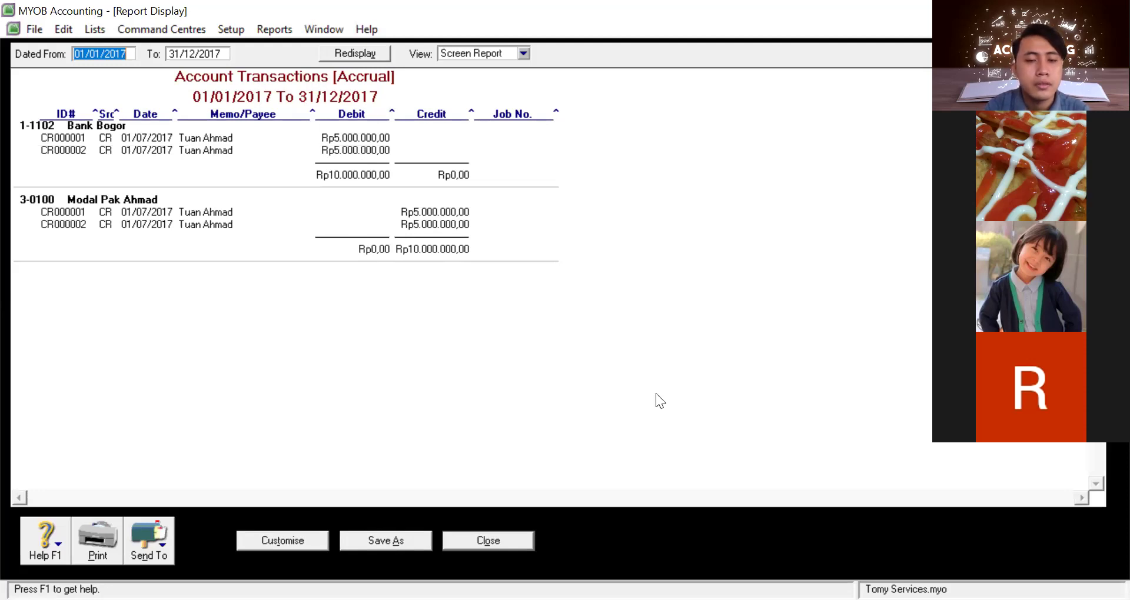
{"action": "left_click", "coordinate": [509, 544]}
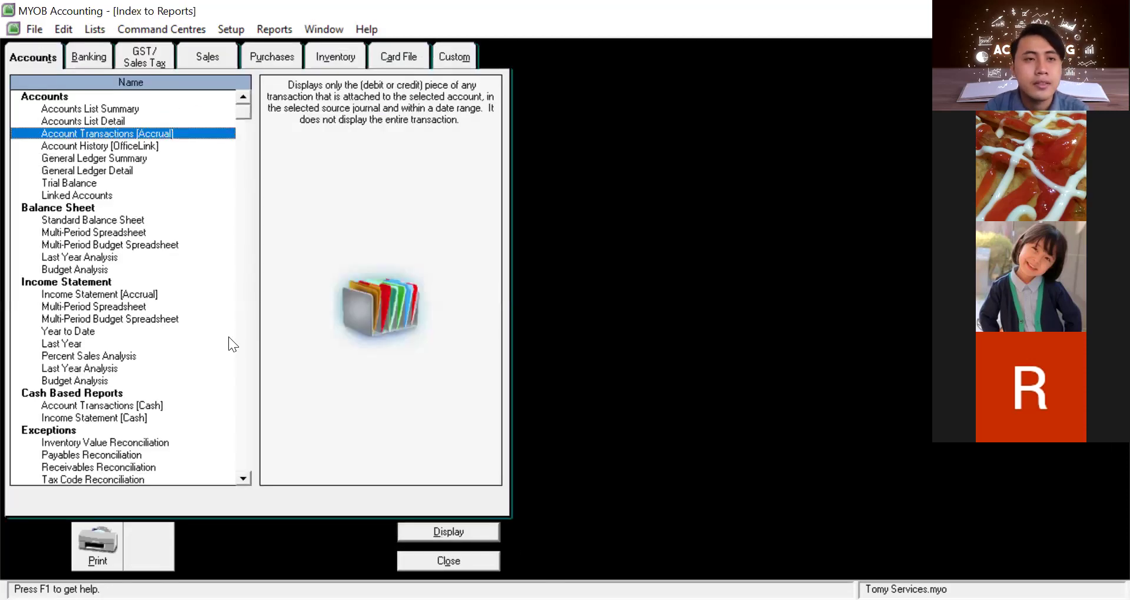
Display the Account History report briefly, then close it
{"action": "left_click", "coordinate": [117, 148]}
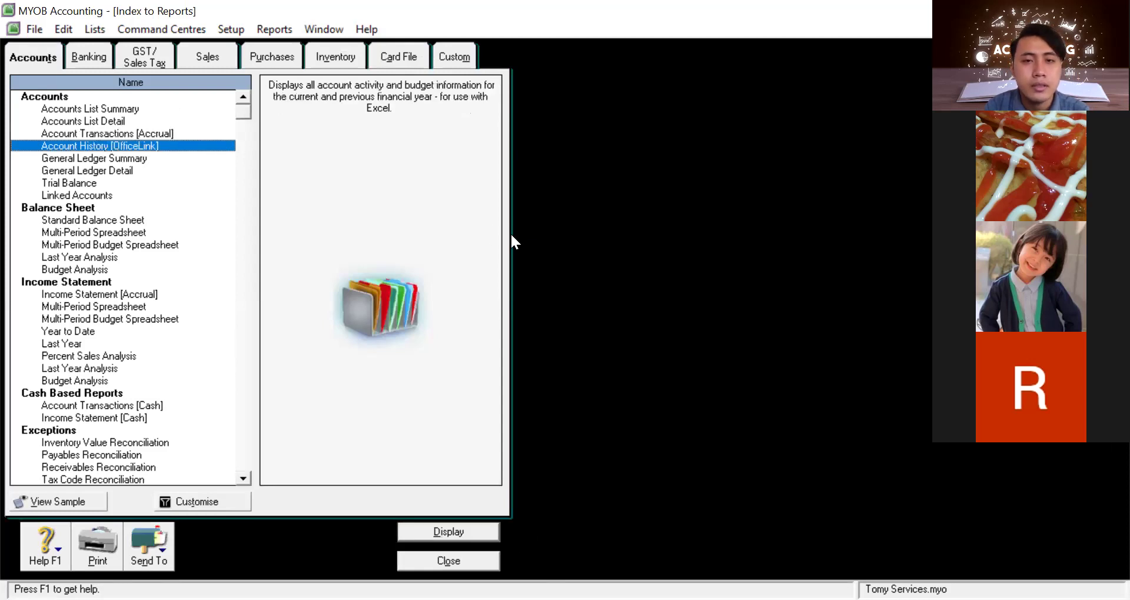
{"action": "left_click", "coordinate": [557, 248]}
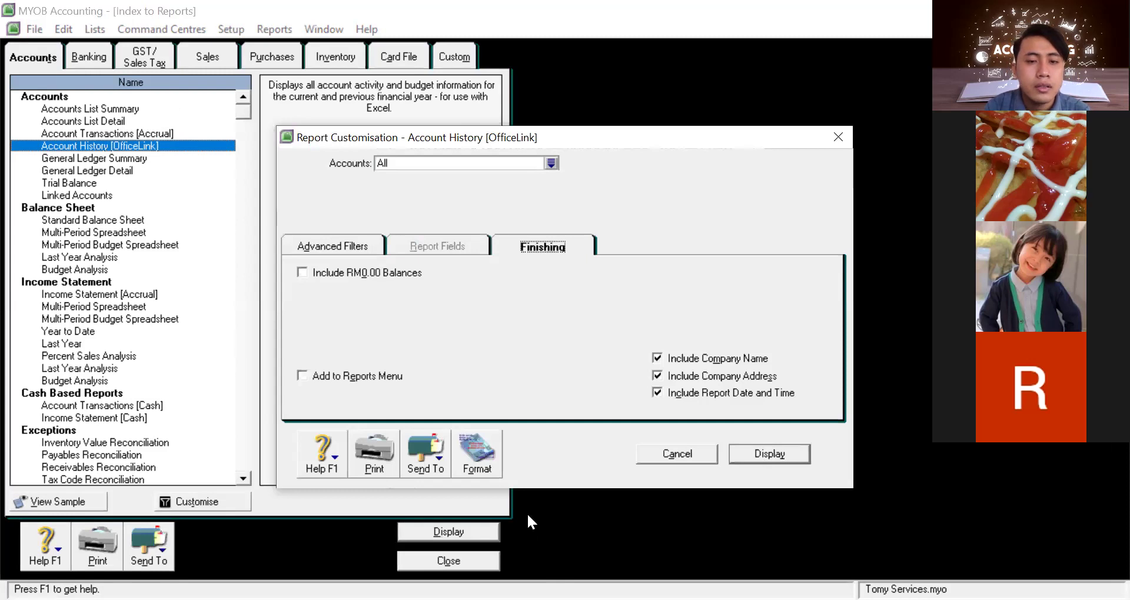
{"action": "left_click", "coordinate": [495, 535]}
{"action": "key", "text": "Escape"}
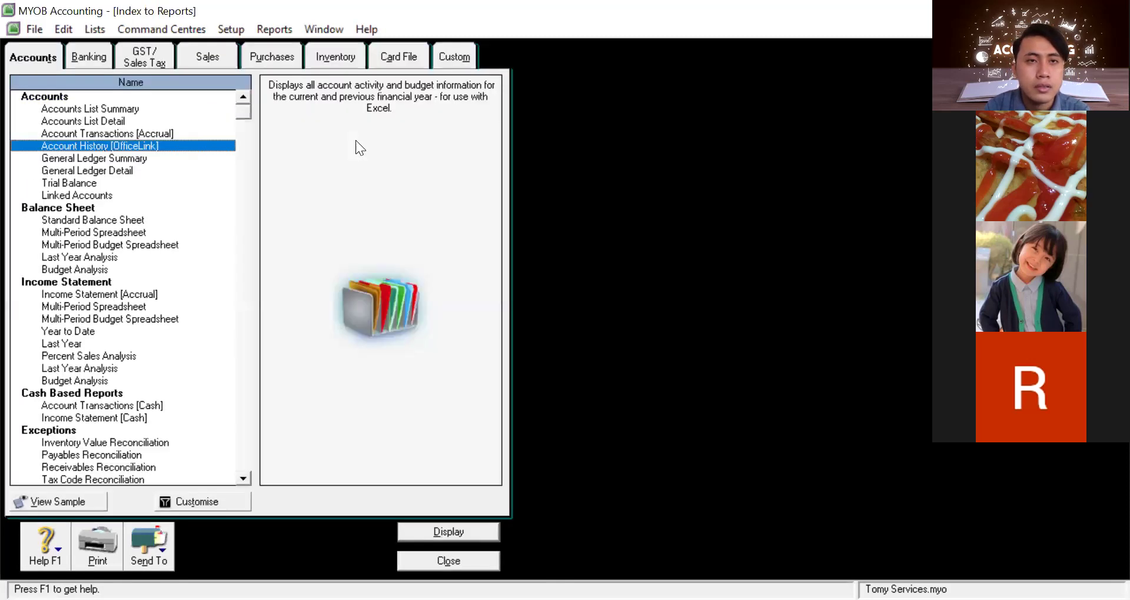
Browse the lists menu and select the Accounts List Summary report
{"action": "left_click", "coordinate": [58, 28]}
{"action": "mouse_move", "coordinate": [86, 26]}
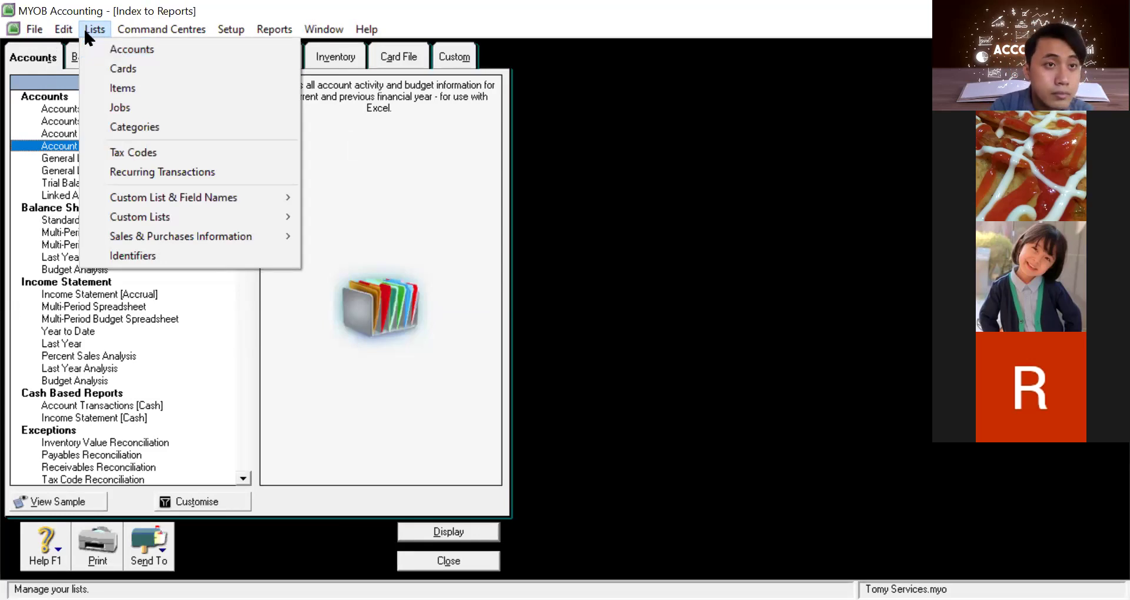
{"action": "mouse_move", "coordinate": [128, 36]}
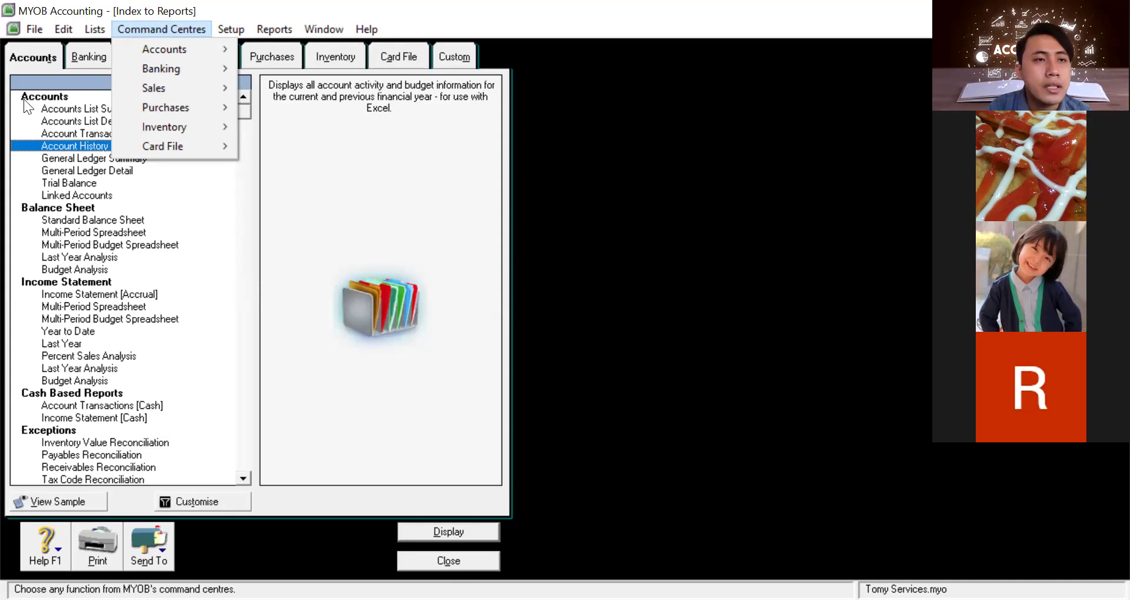
{"action": "left_click", "coordinate": [72, 110]}
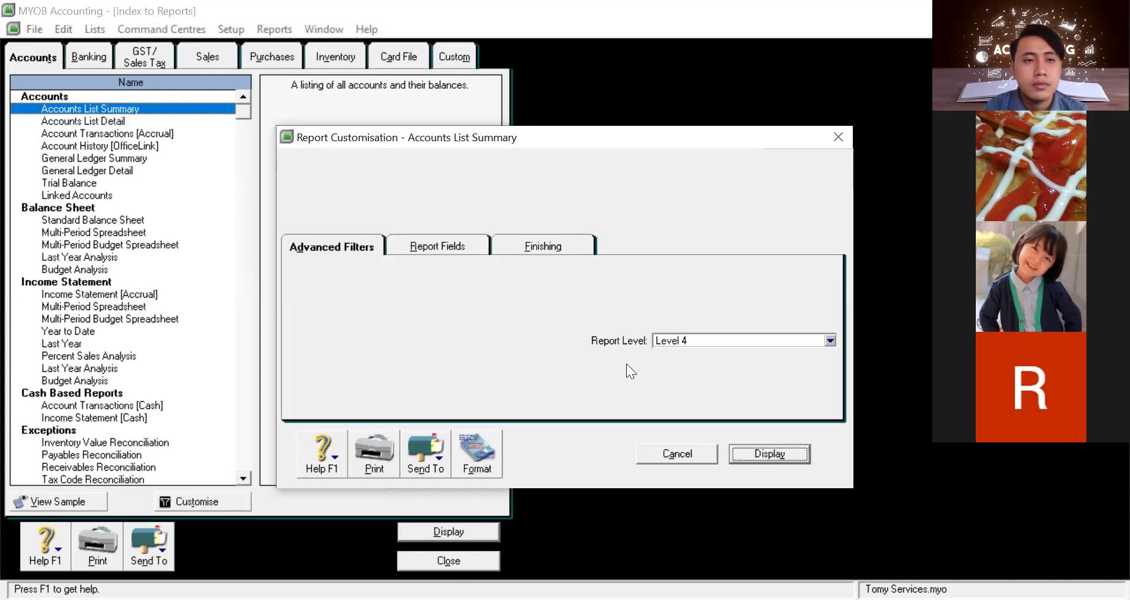
Display the Level 4 Accounts List Summary twice, confirming Bank Bogor and owner's capital at Rp10.000.000,00
{"action": "key", "text": "Return"}
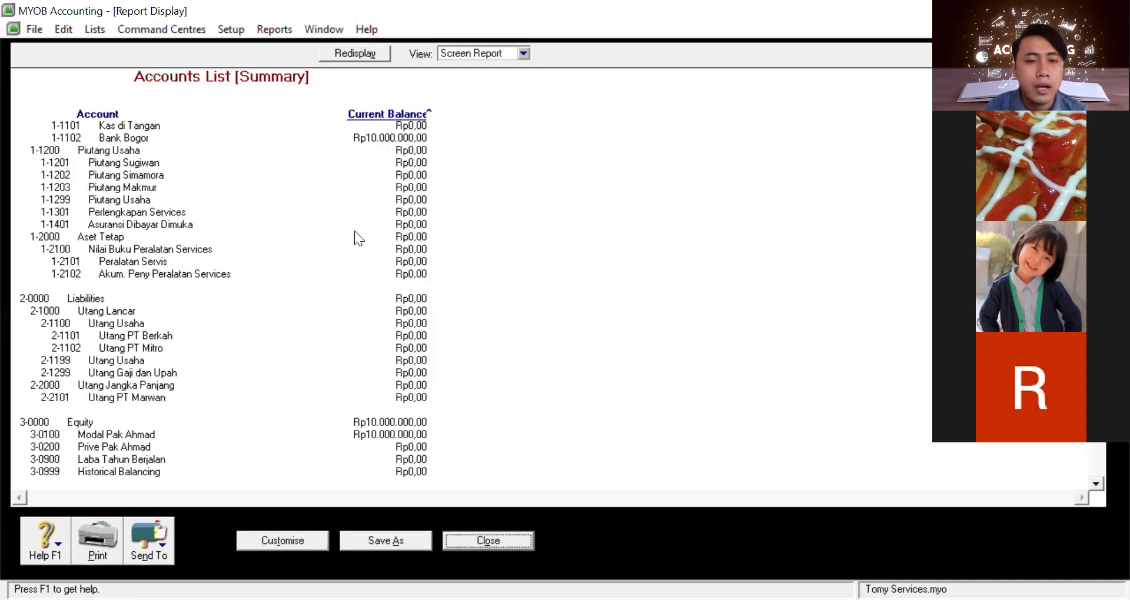
{"action": "scroll", "coordinate": [383, 460], "scroll_direction": "down", "scroll_amount": 1}
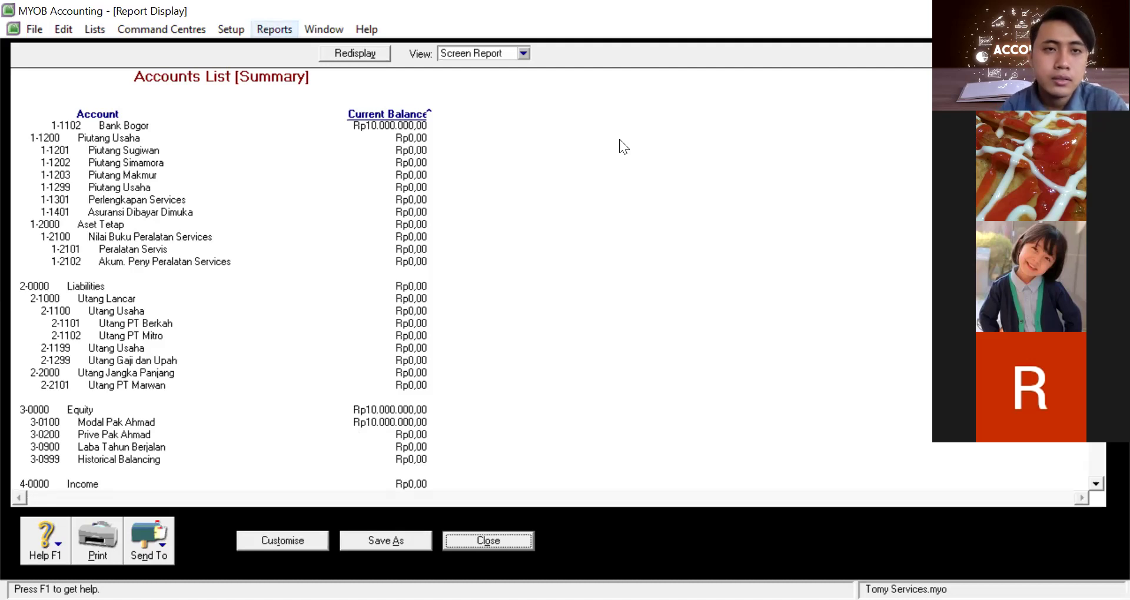
{"action": "left_click", "coordinate": [274, 29]}
{"action": "key", "text": "Right"}
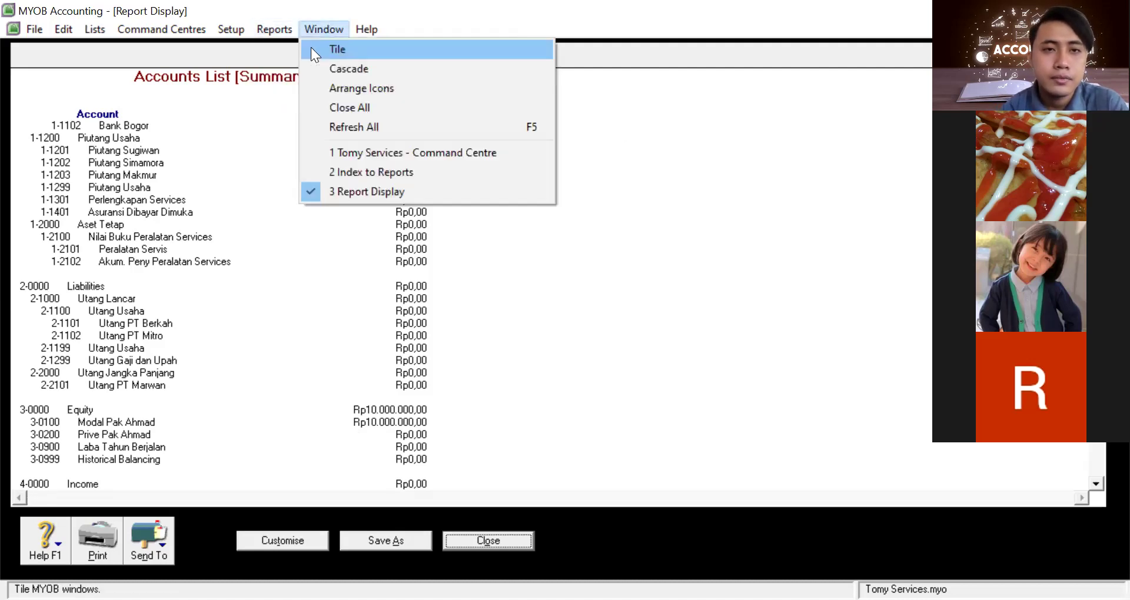
{"action": "key", "text": "Left"}
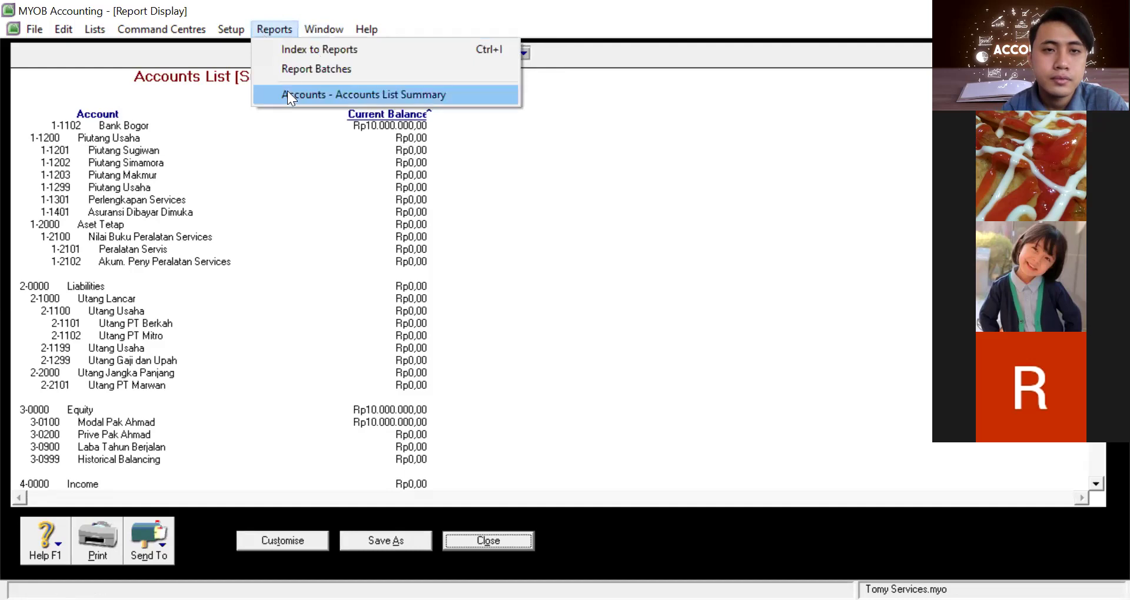
{"action": "left_click", "coordinate": [289, 94]}
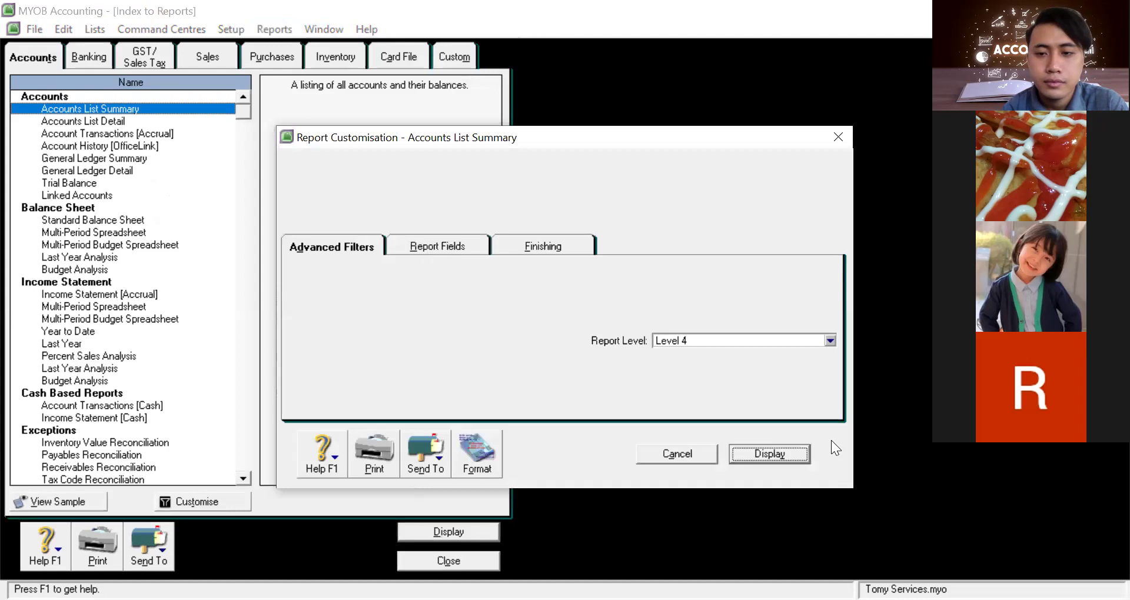
{"action": "left_click", "coordinate": [766, 453]}
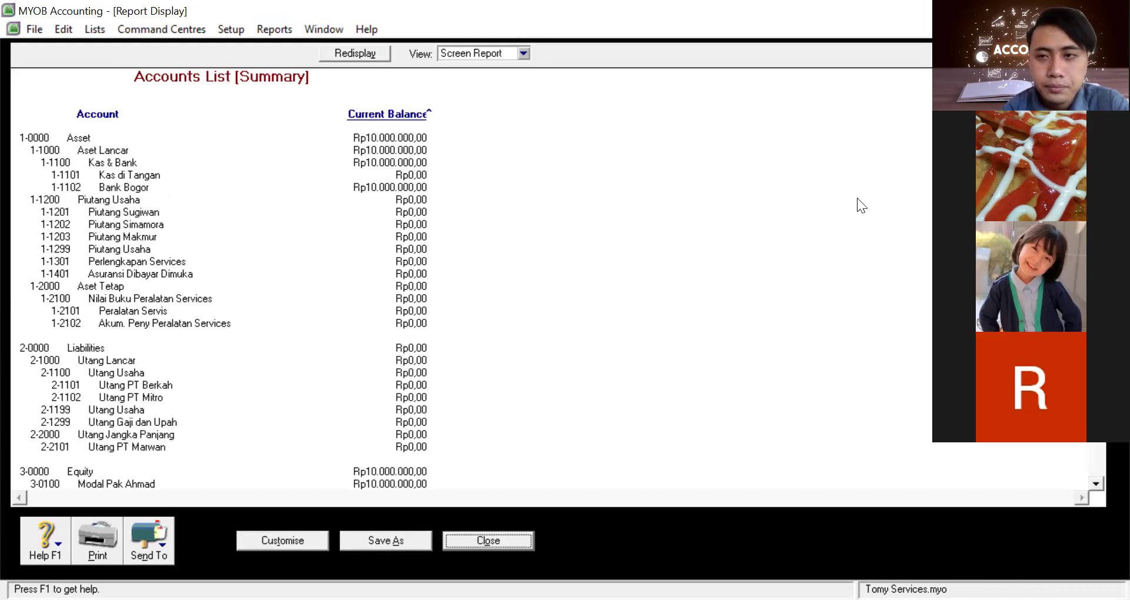
{"action": "left_click", "coordinate": [847, 133]}
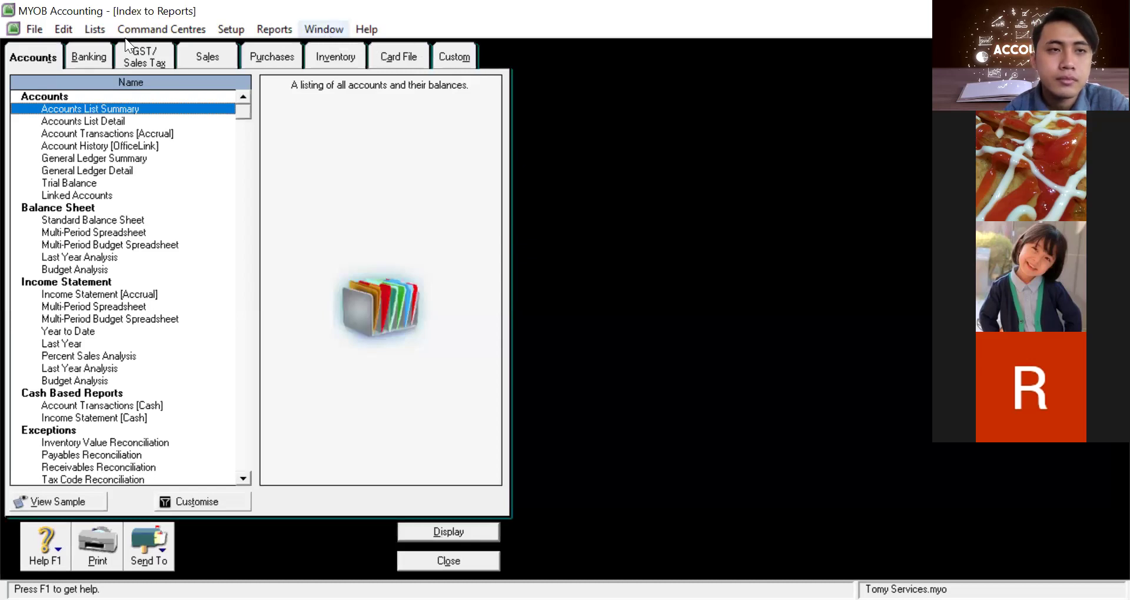
Browse the File and Edit menus, then point to Command Centres > Banking > Transaction Journal
{"action": "left_click", "coordinate": [35, 29]}
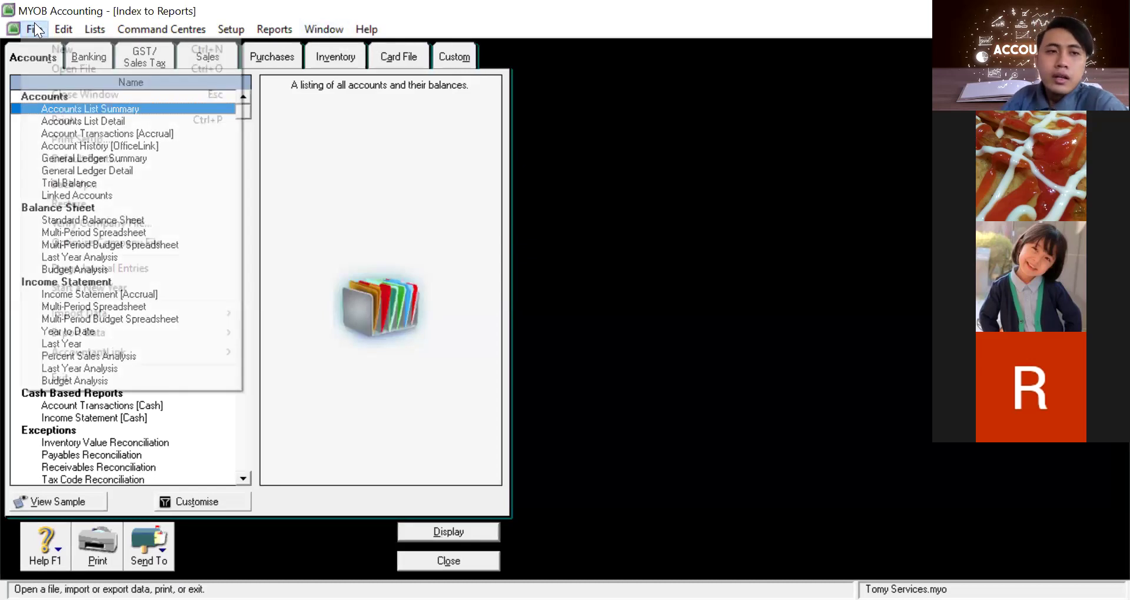
{"action": "key", "text": "Right"}
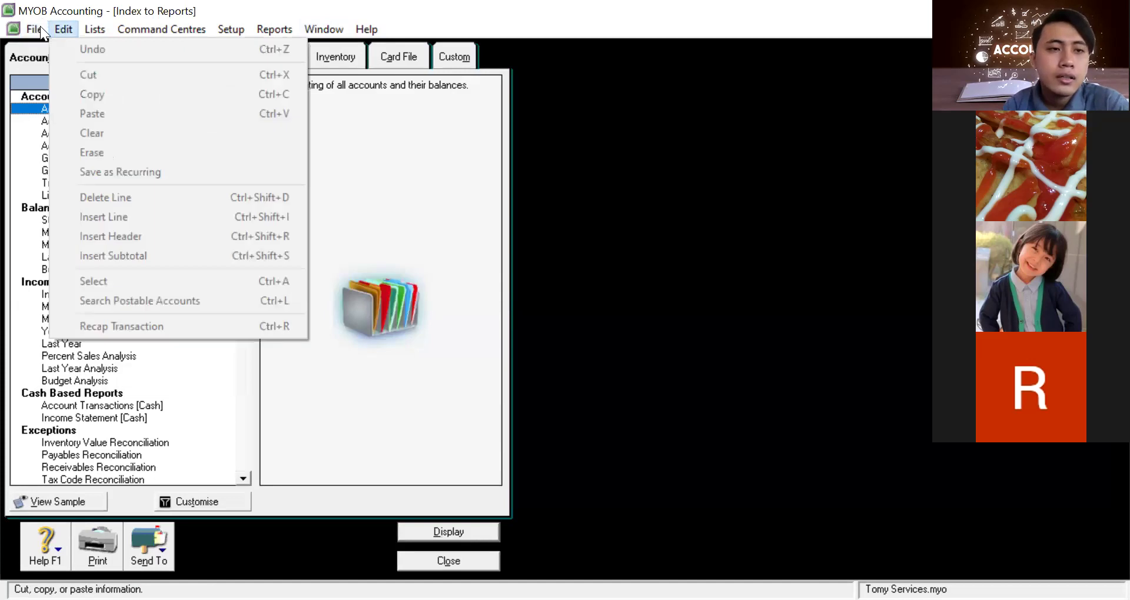
{"action": "key", "text": "Left"}
{"action": "key", "text": "Down"}
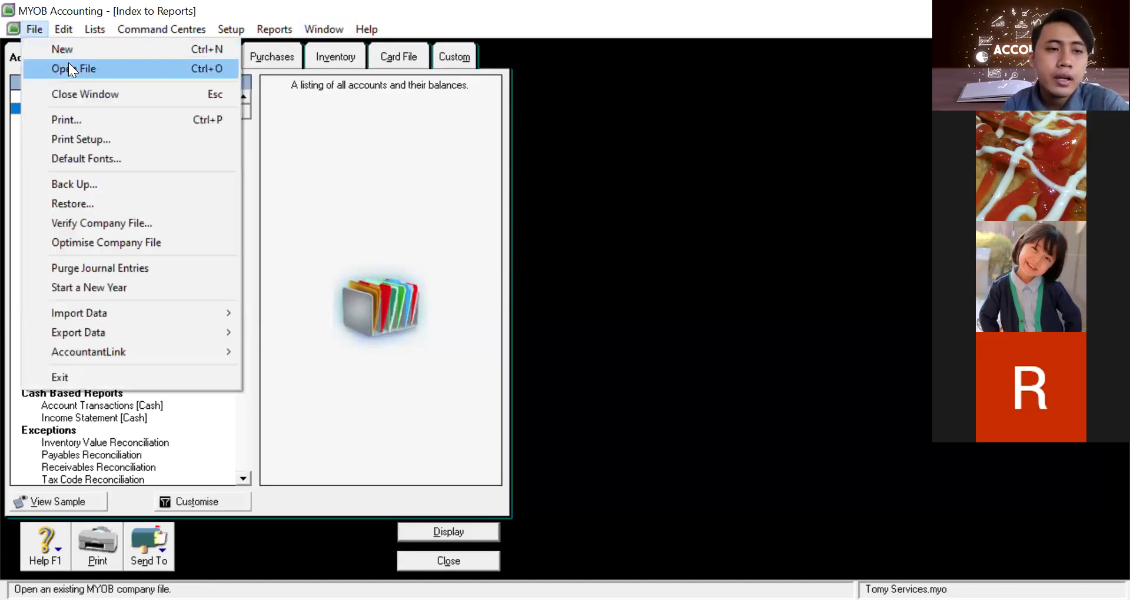
{"action": "mouse_move", "coordinate": [72, 32]}
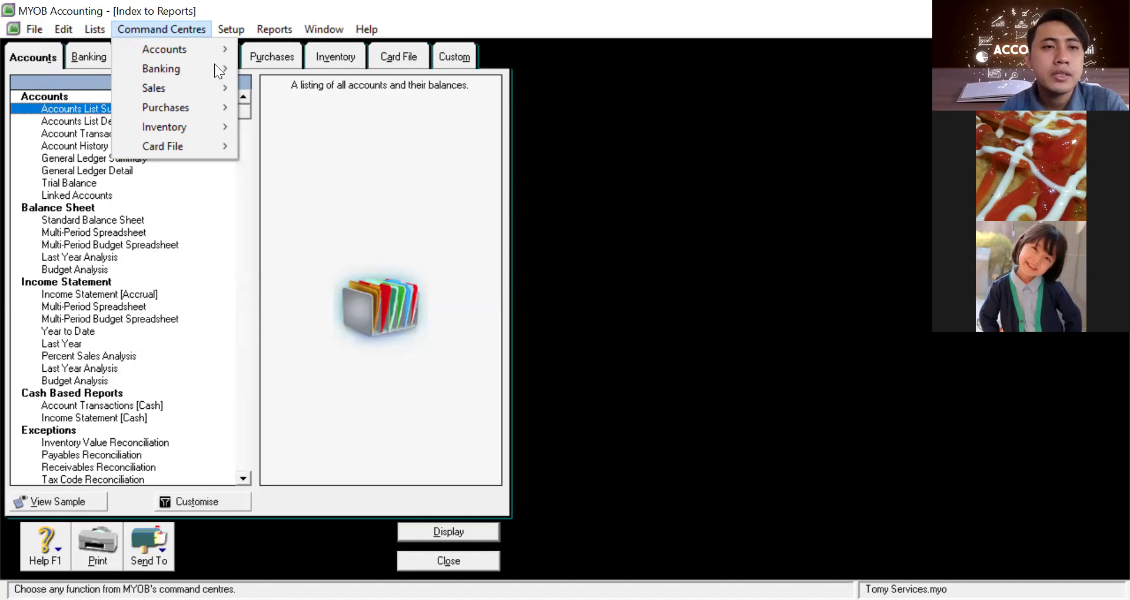
{"action": "mouse_move", "coordinate": [215, 67]}
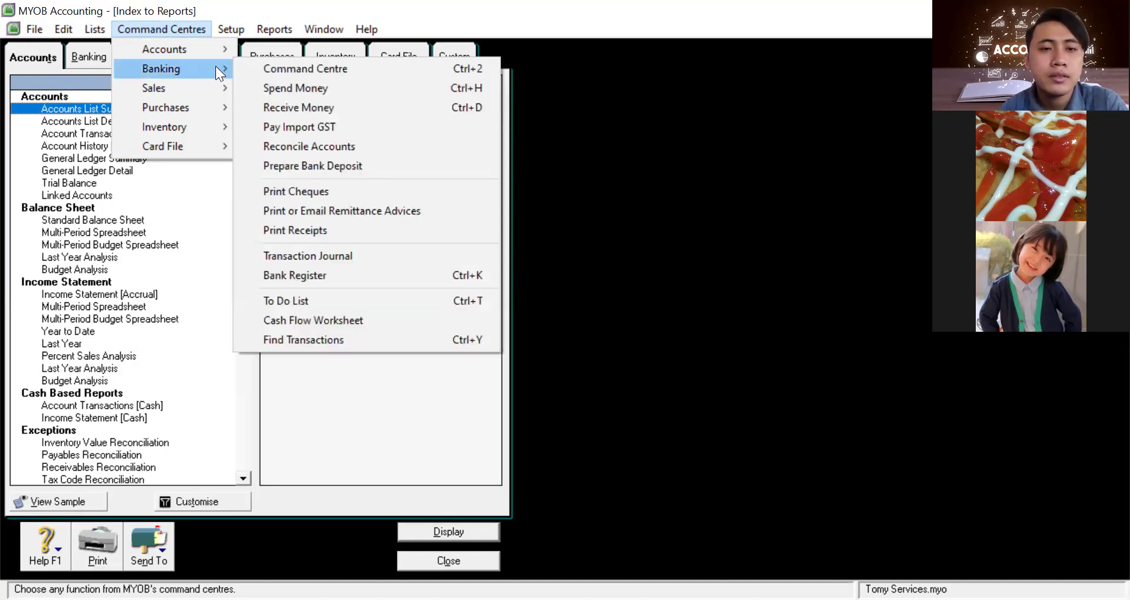
Zero the capital line of receipt CR000002 in the Transaction Journal and record it as void
{"action": "left_click", "coordinate": [345, 254]}
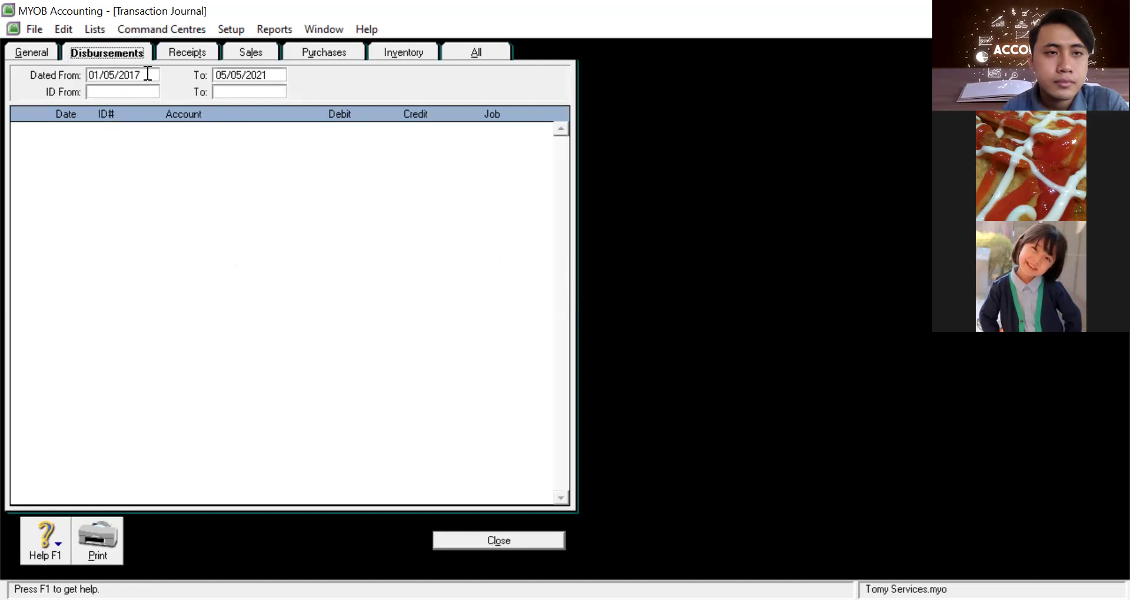
{"action": "left_click", "coordinate": [173, 50]}
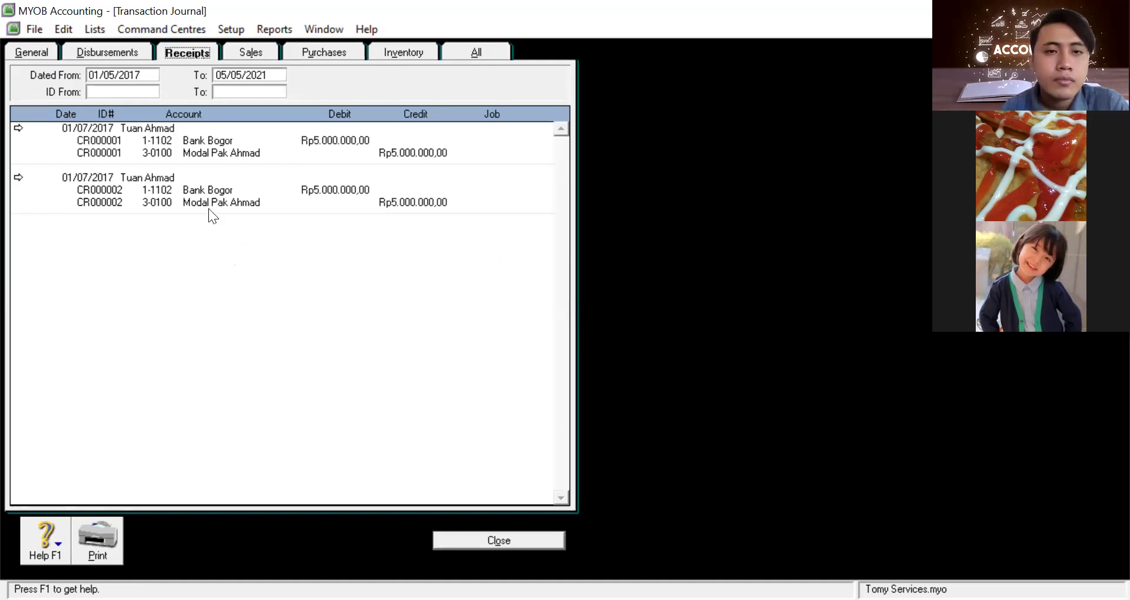
{"action": "left_click", "coordinate": [18, 178]}
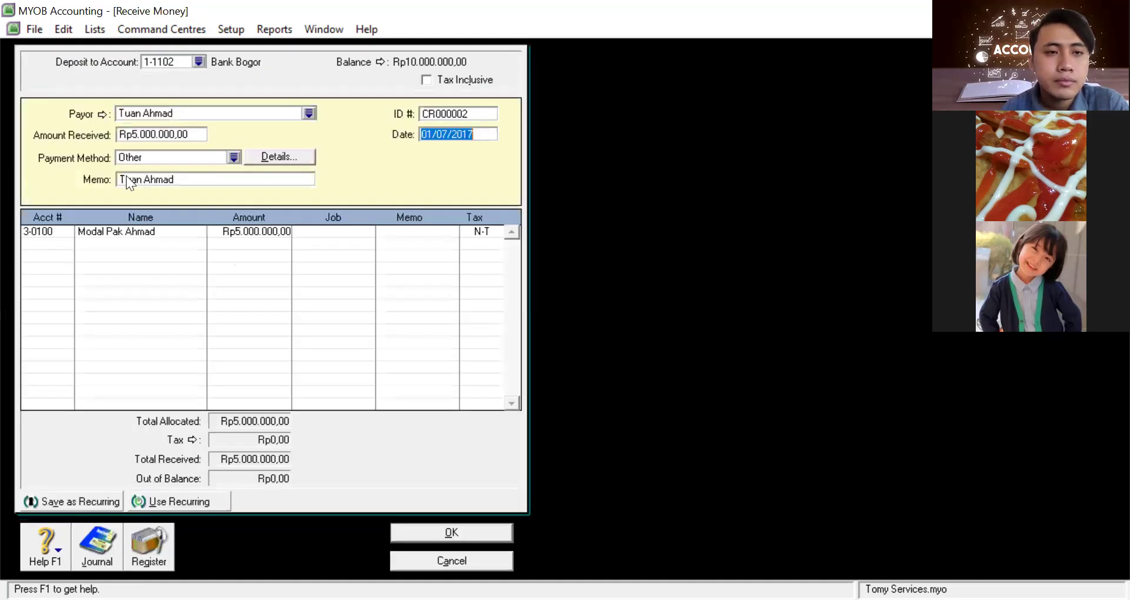
{"action": "left_click", "coordinate": [227, 231]}
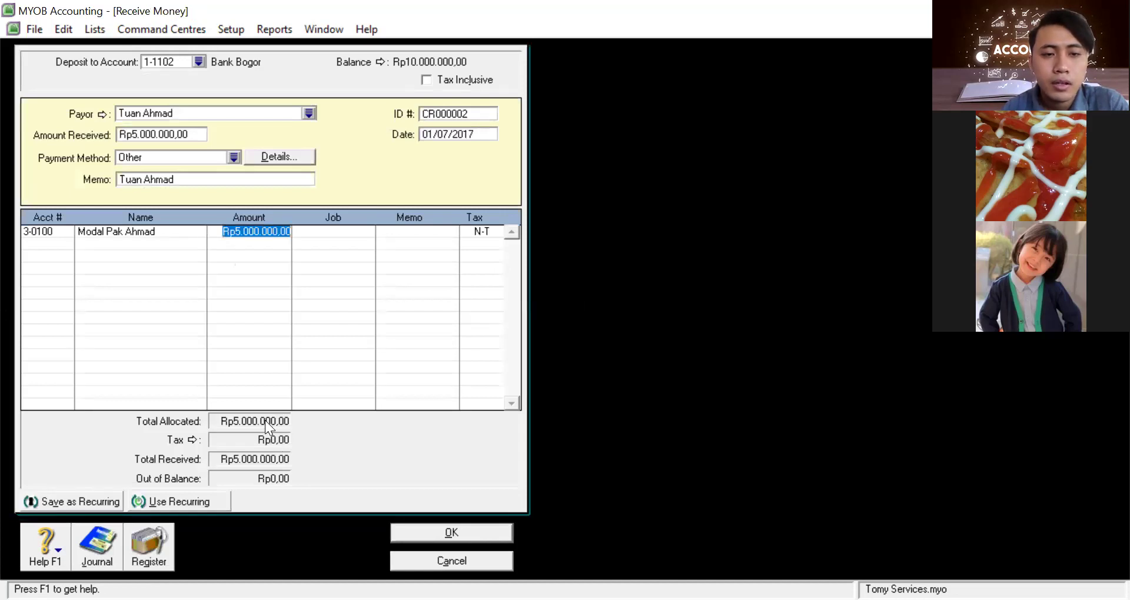
{"action": "type", "text": "0"}
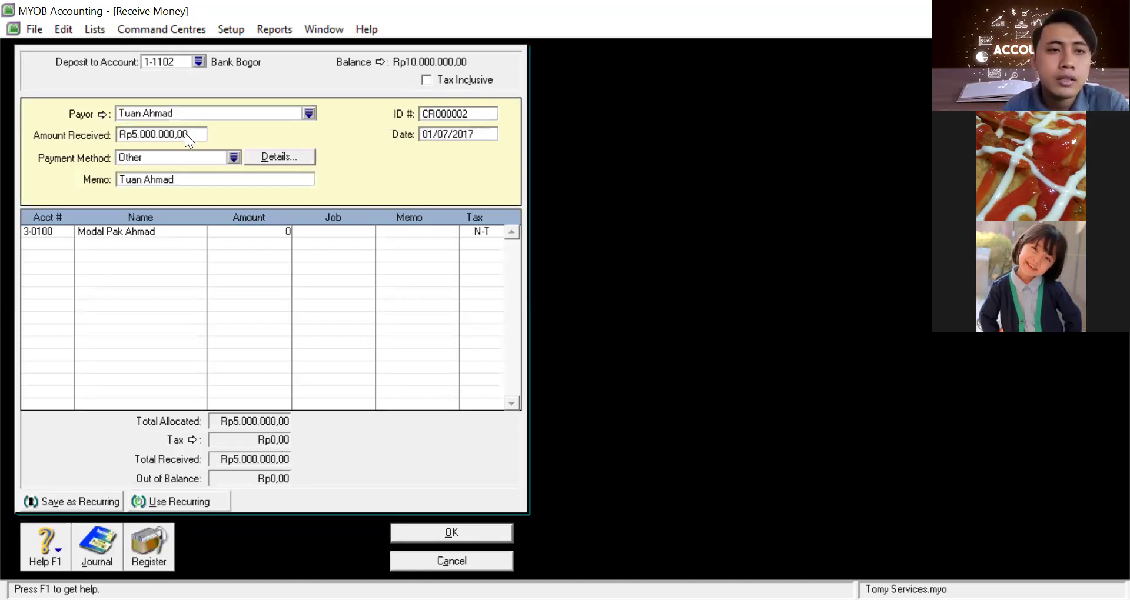
{"action": "left_click", "coordinate": [176, 127]}
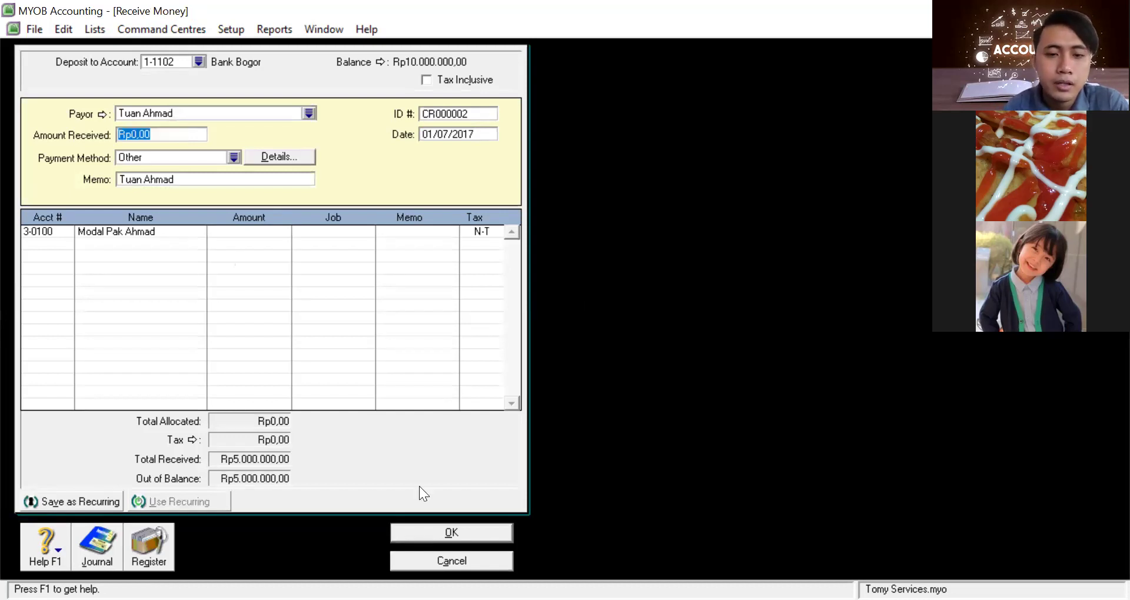
{"action": "left_click", "coordinate": [428, 528]}
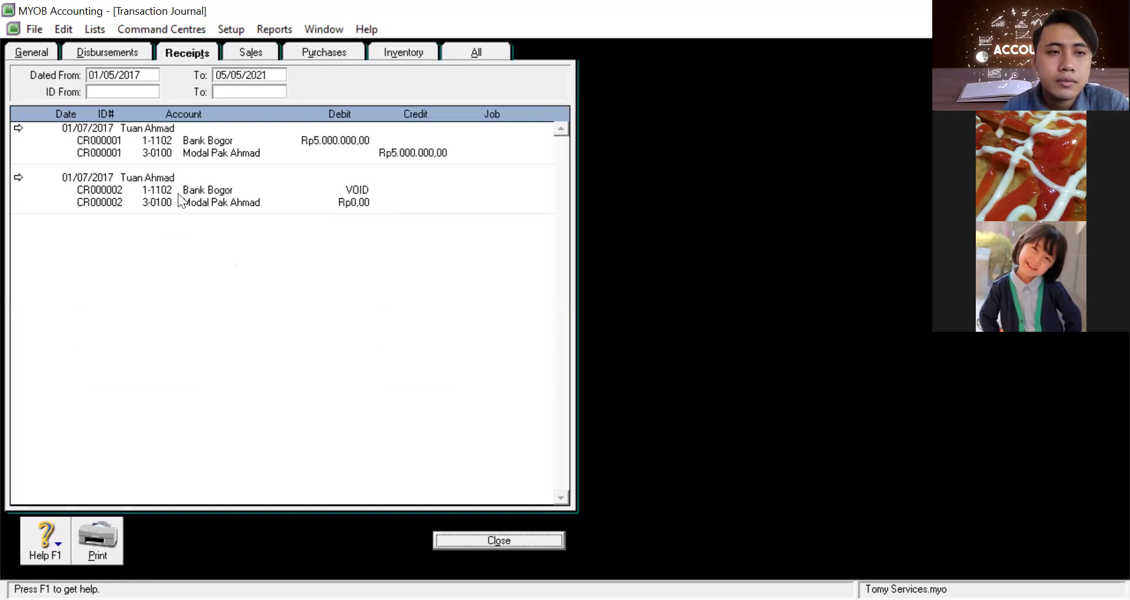
Reopen the voided receipt, change its ID from CR000002 to CR000001, and save
{"action": "left_click", "coordinate": [18, 177]}
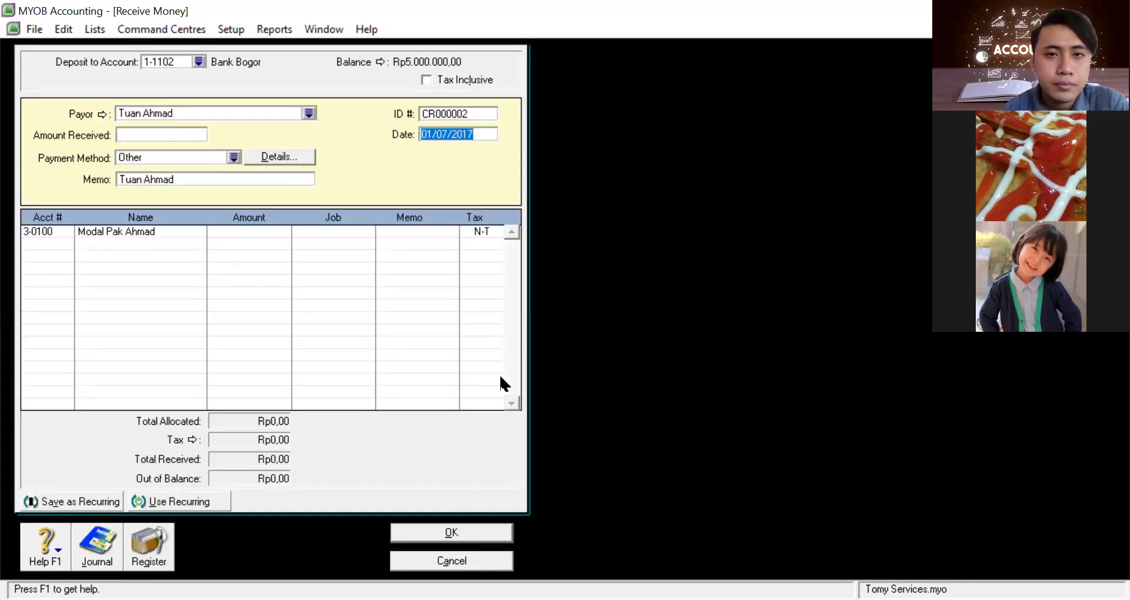
{"action": "left_click", "coordinate": [461, 112]}
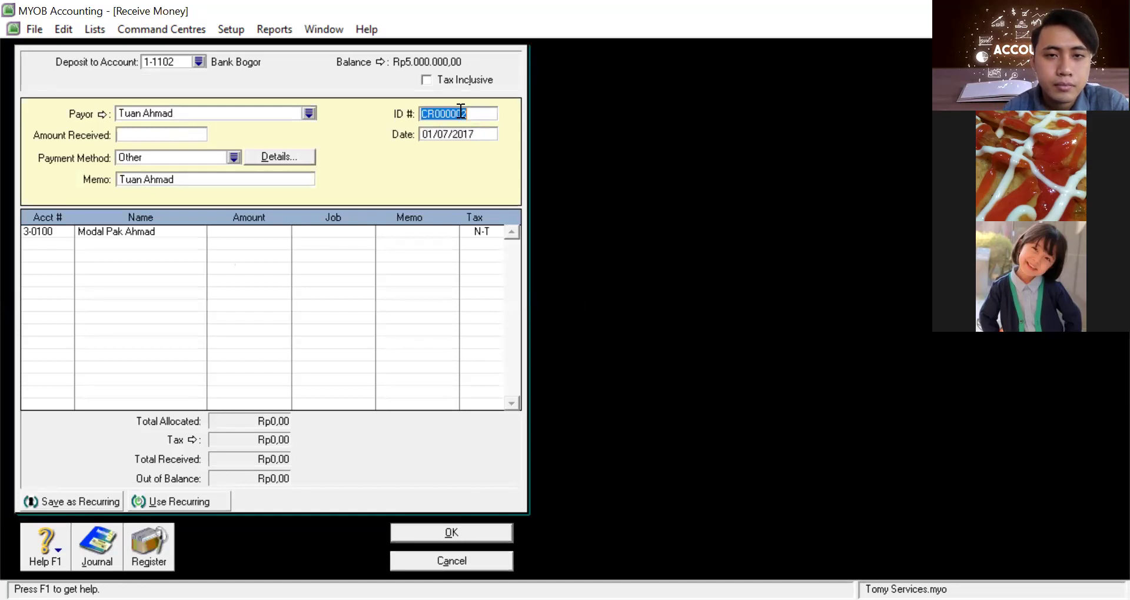
{"action": "left_click", "coordinate": [478, 110]}
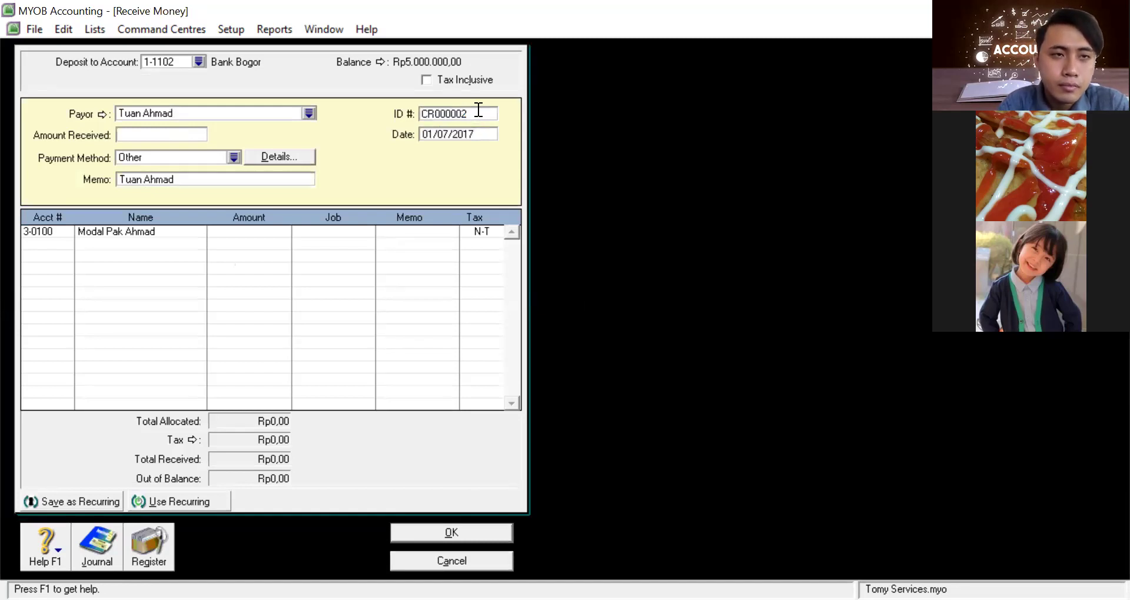
{"action": "key", "text": "BackSpace"}
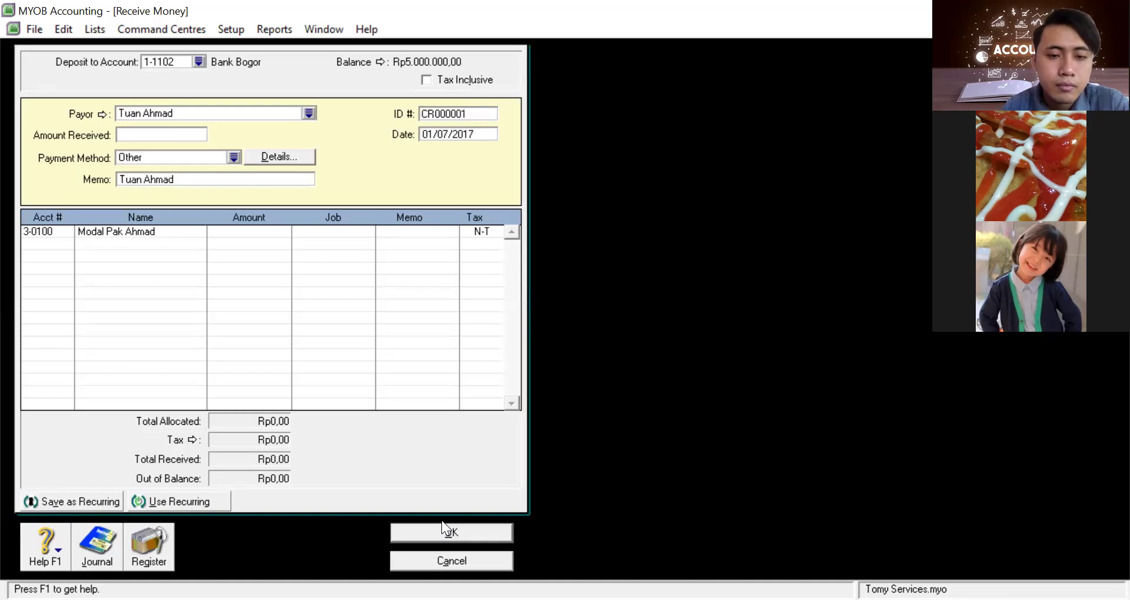
{"action": "left_click", "coordinate": [447, 529]}
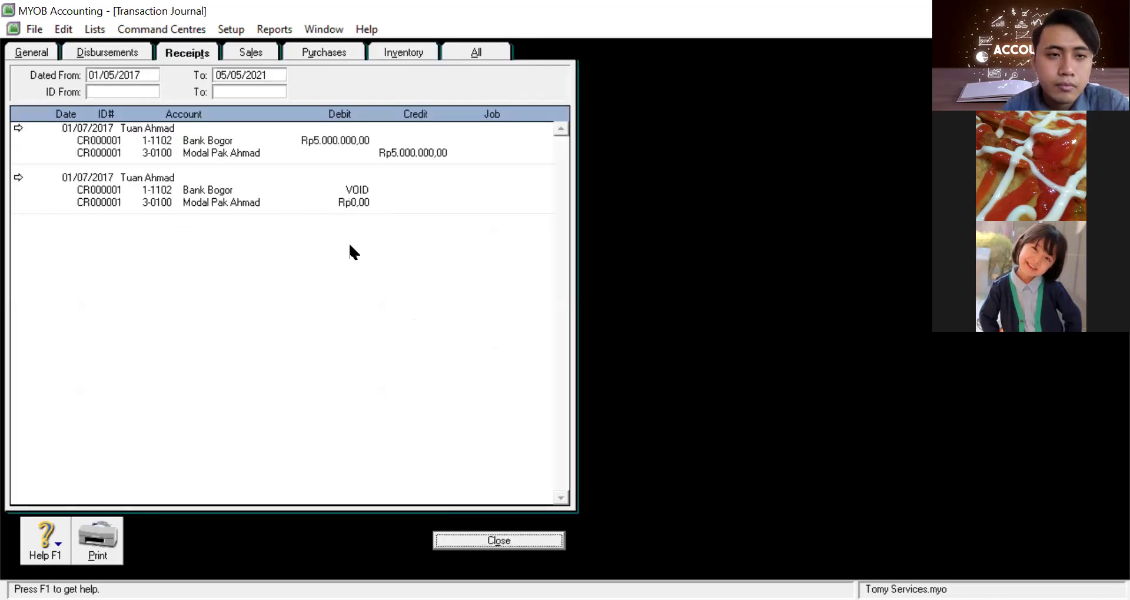
Open Find Transaction from the journal's shortcut menu, then cancel without searching
{"action": "right_click", "coordinate": [281, 195]}
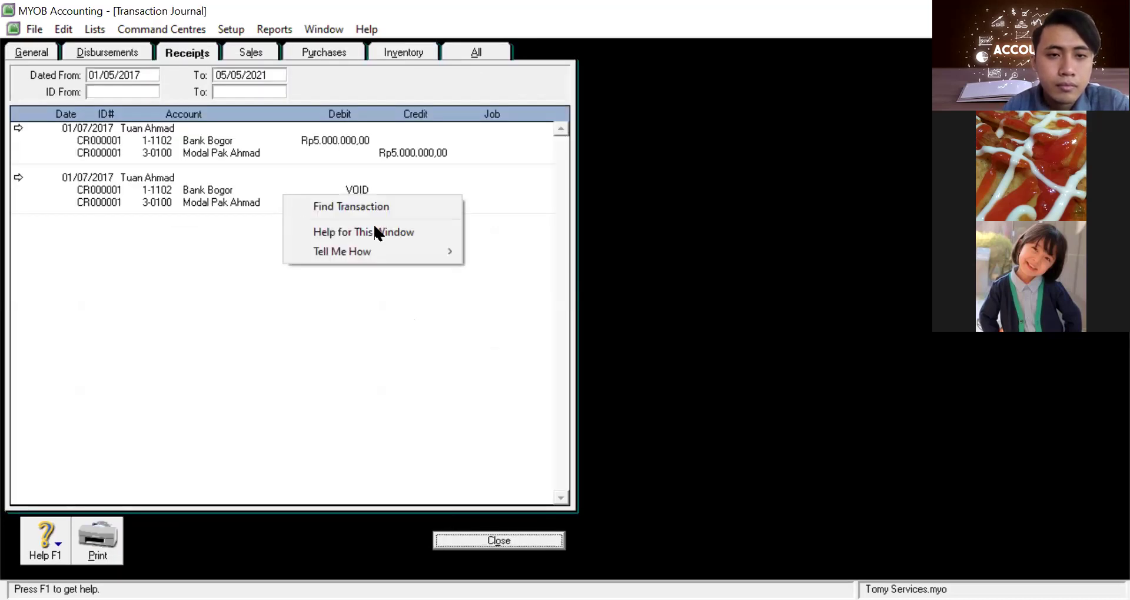
{"action": "left_click", "coordinate": [386, 209]}
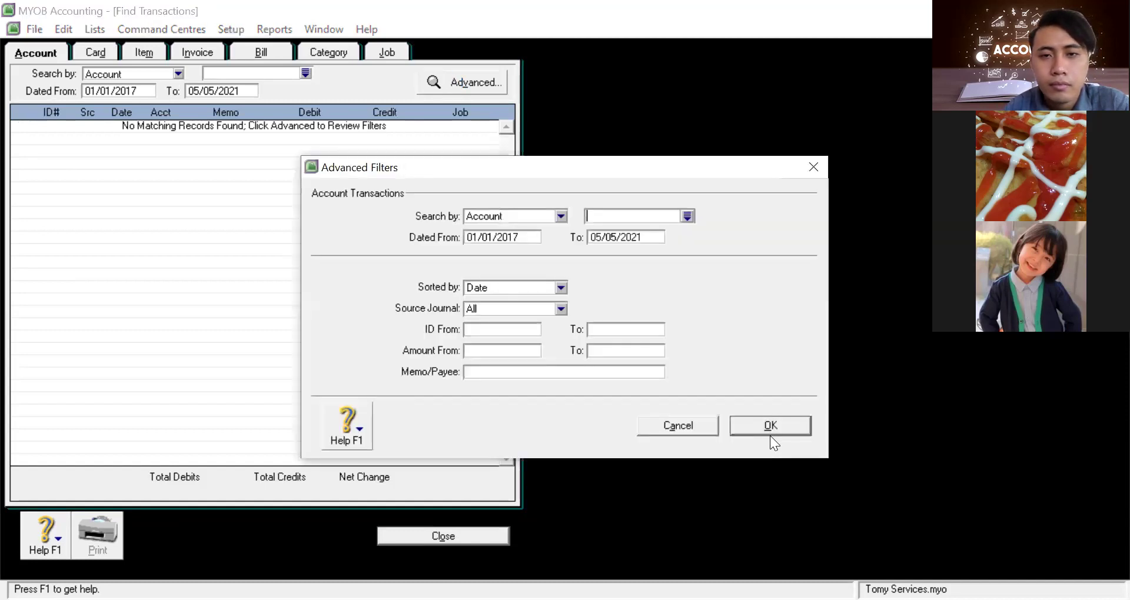
{"action": "left_click", "coordinate": [694, 420]}
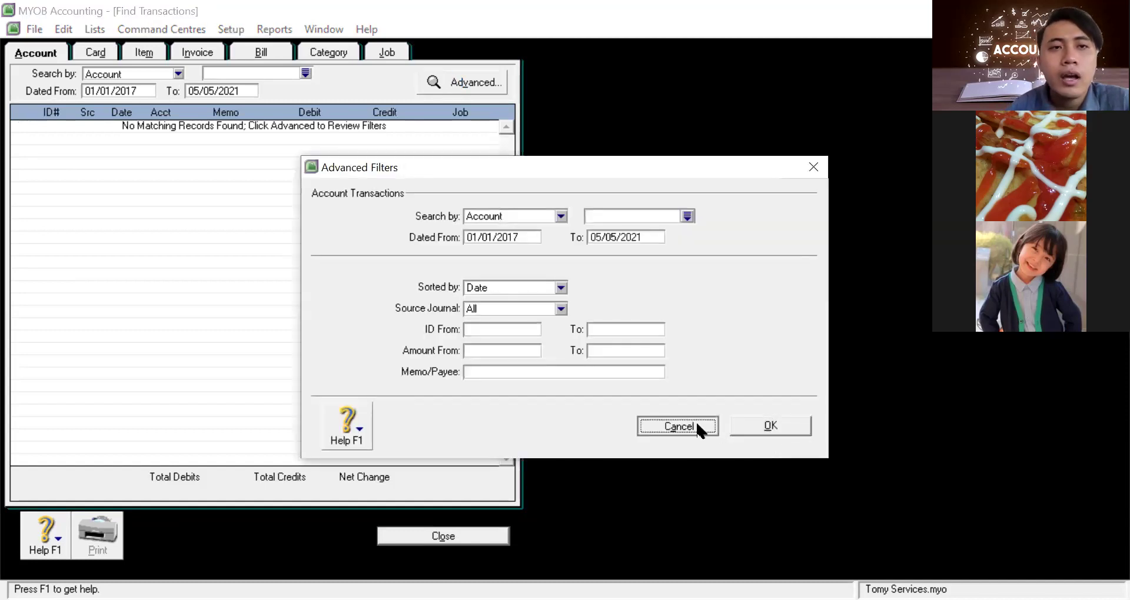
{"action": "key", "text": "Escape"}
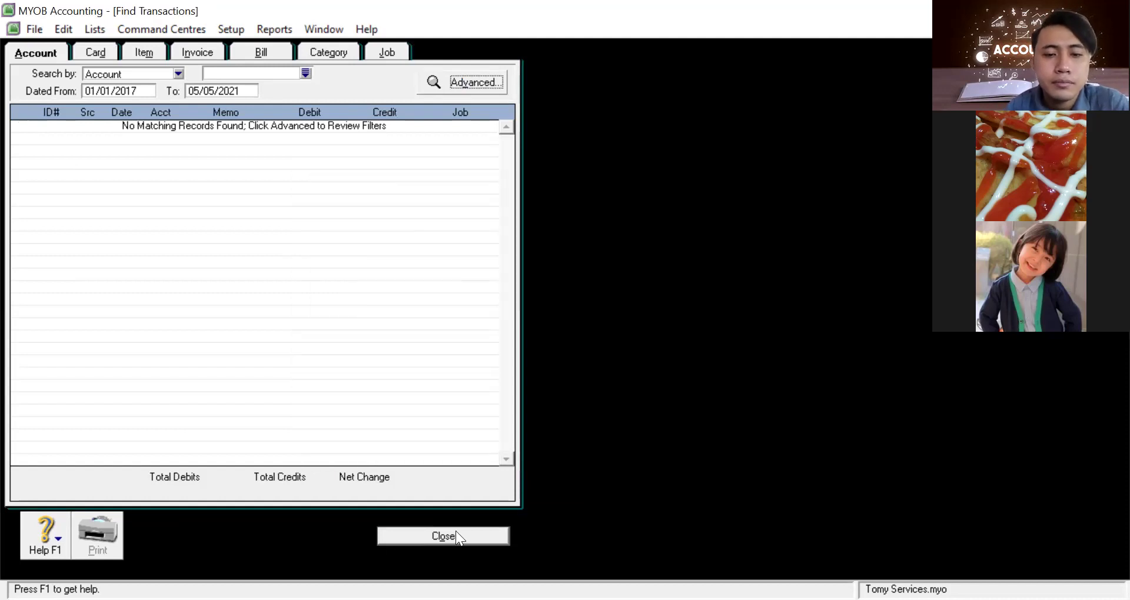
{"action": "left_click", "coordinate": [456, 533]}
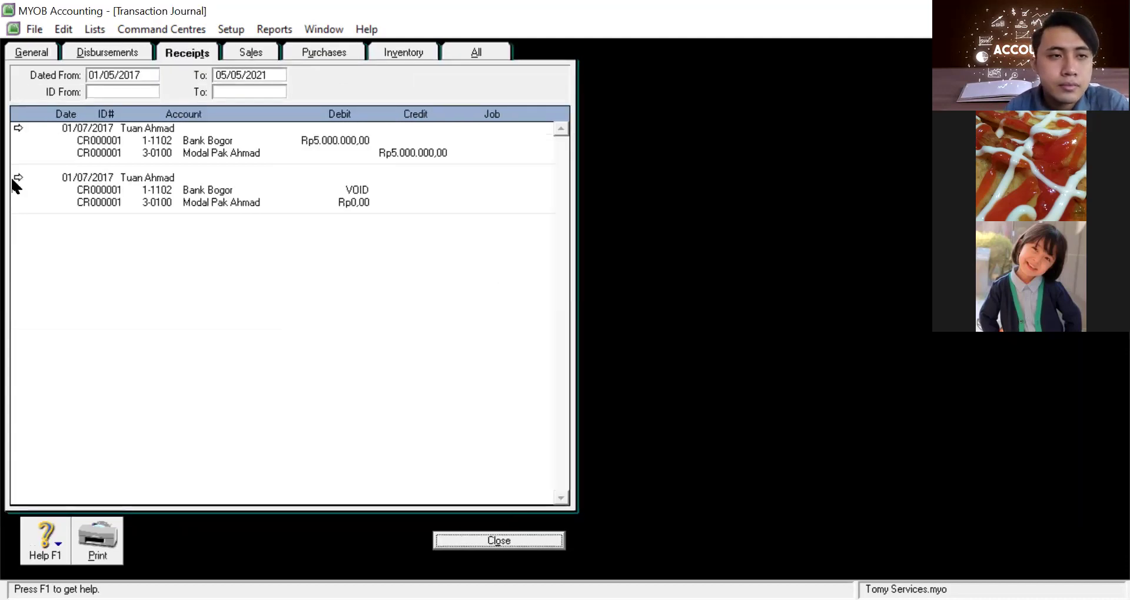
Cycle through the Sales, Inventory, General, Disbursements and Receipts tabs, ending on All
{"action": "left_click", "coordinate": [237, 52]}
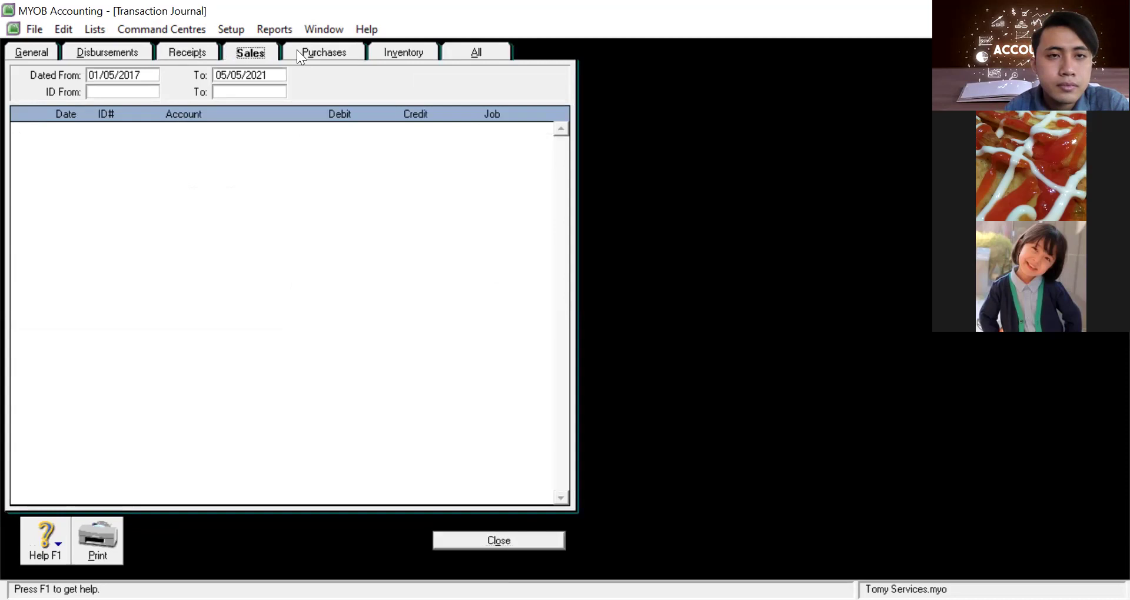
{"action": "left_click", "coordinate": [392, 53]}
{"action": "left_click", "coordinate": [486, 52]}
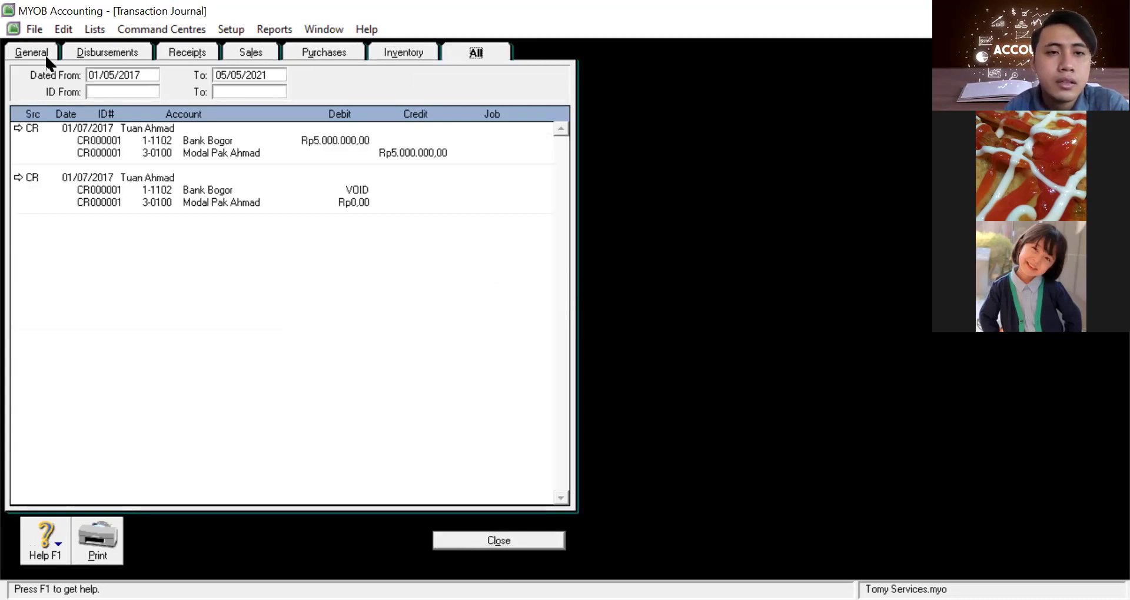
{"action": "left_click", "coordinate": [20, 52]}
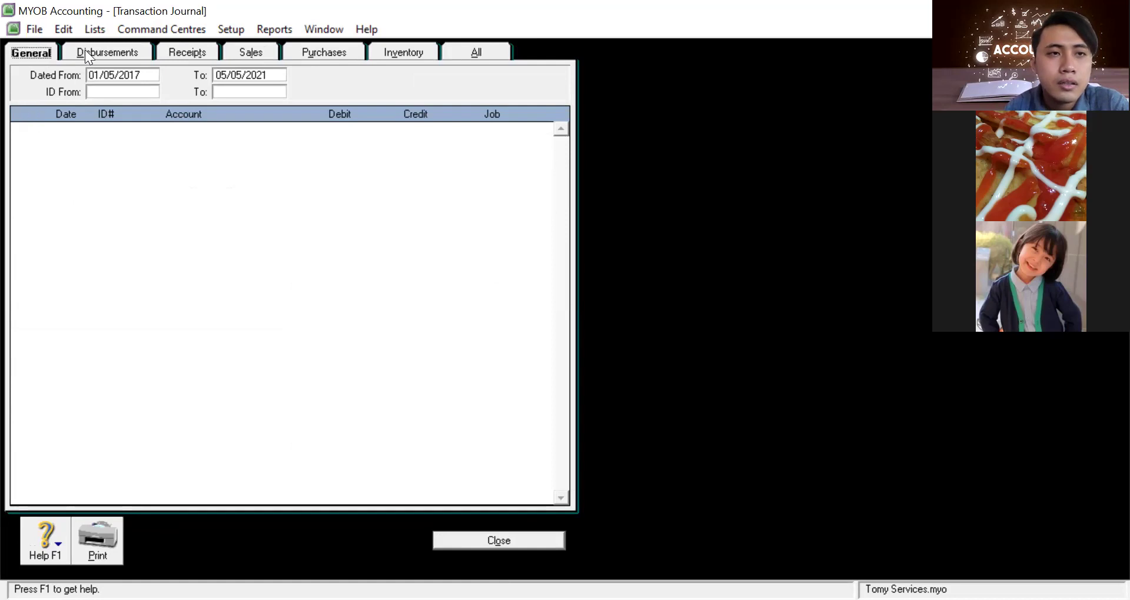
{"action": "left_click", "coordinate": [111, 52]}
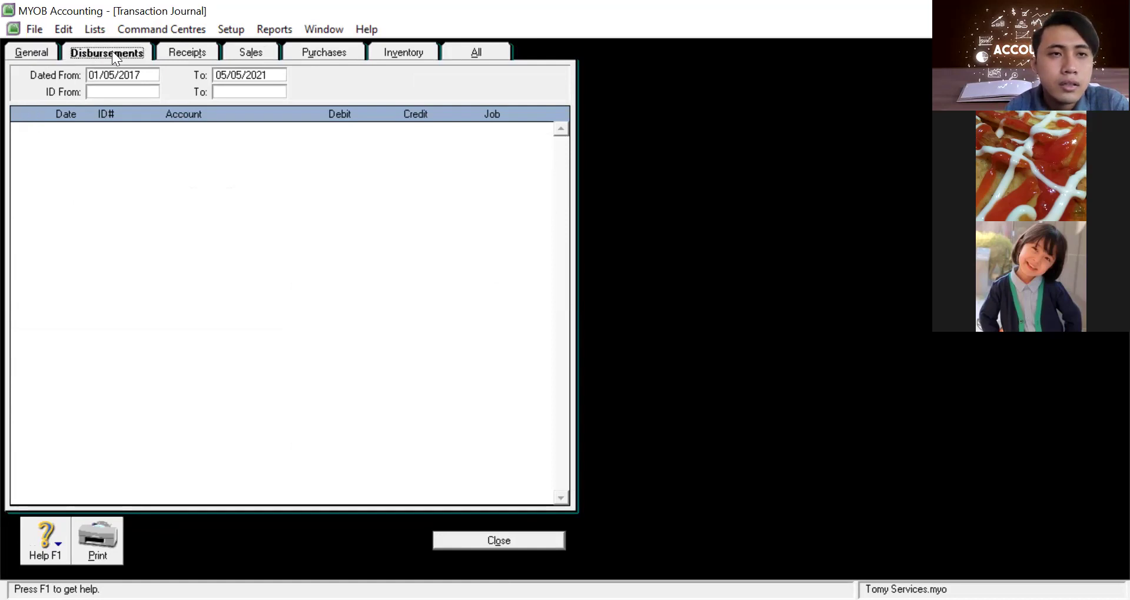
{"action": "left_click", "coordinate": [194, 52]}
{"action": "left_click", "coordinate": [251, 52]}
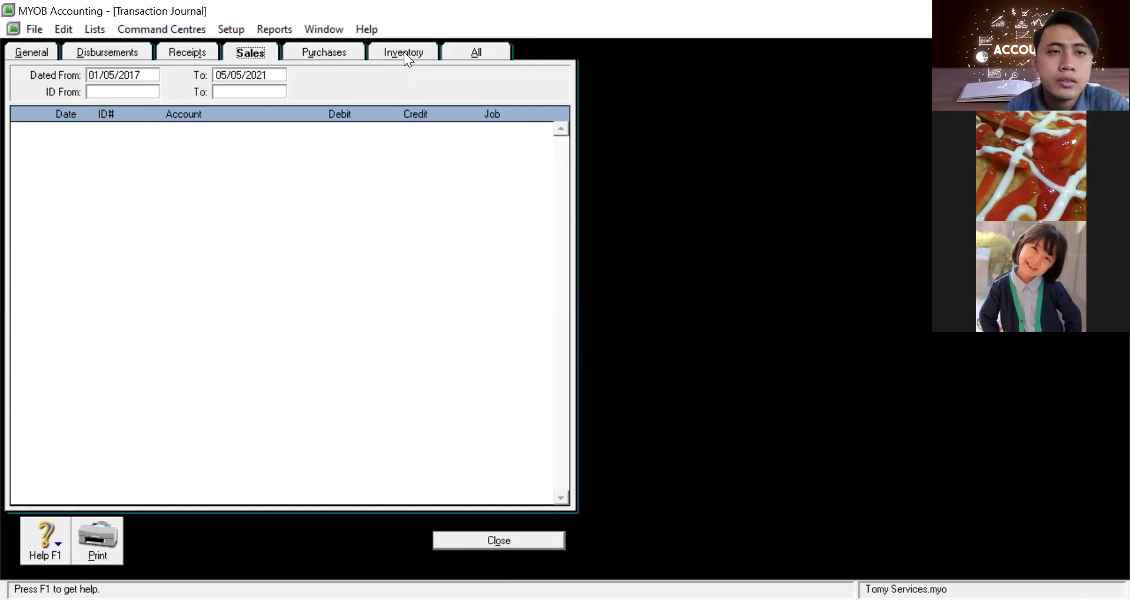
{"action": "left_click", "coordinate": [473, 53]}
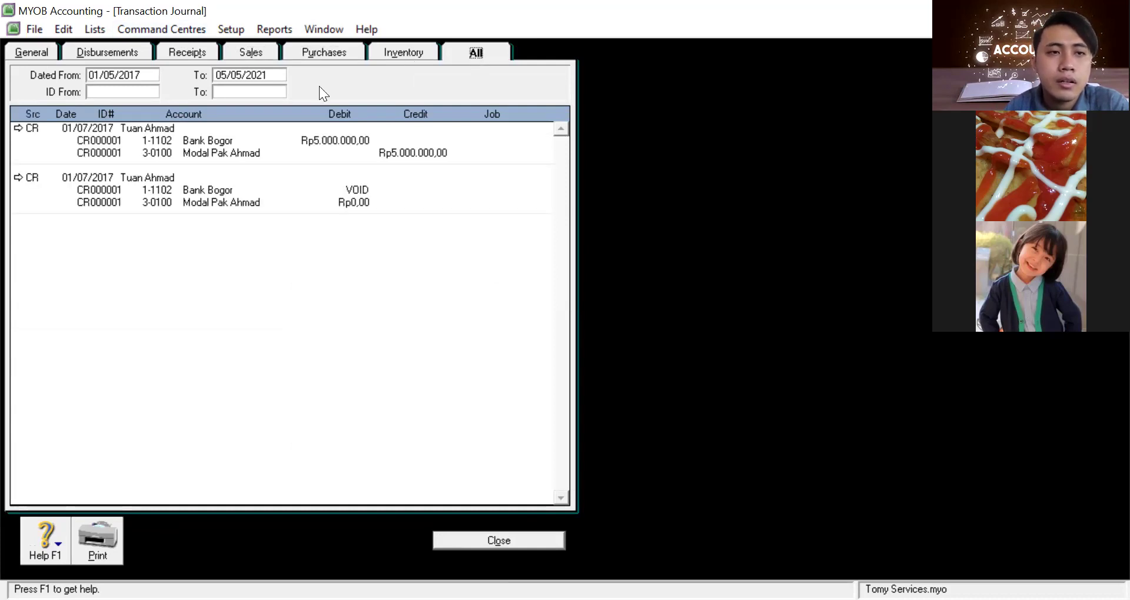
Inspect the voided receipt's memo and capital account 3-0100, then discard the edits
{"action": "double_click", "coordinate": [124, 177]}
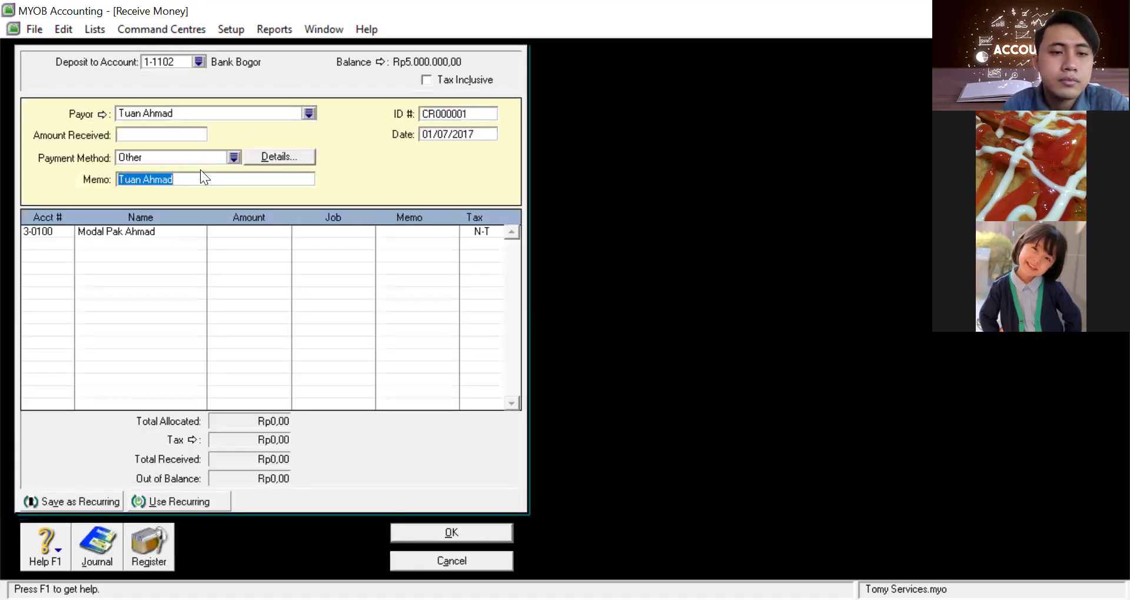
{"action": "key", "text": "BackSpace"}
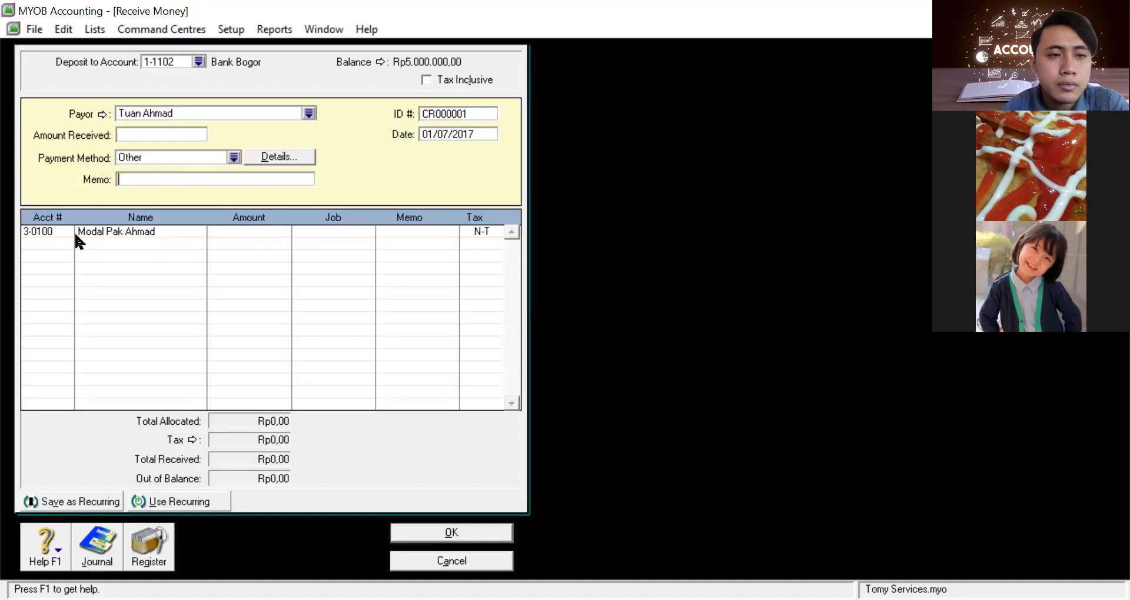
{"action": "left_click", "coordinate": [67, 234]}
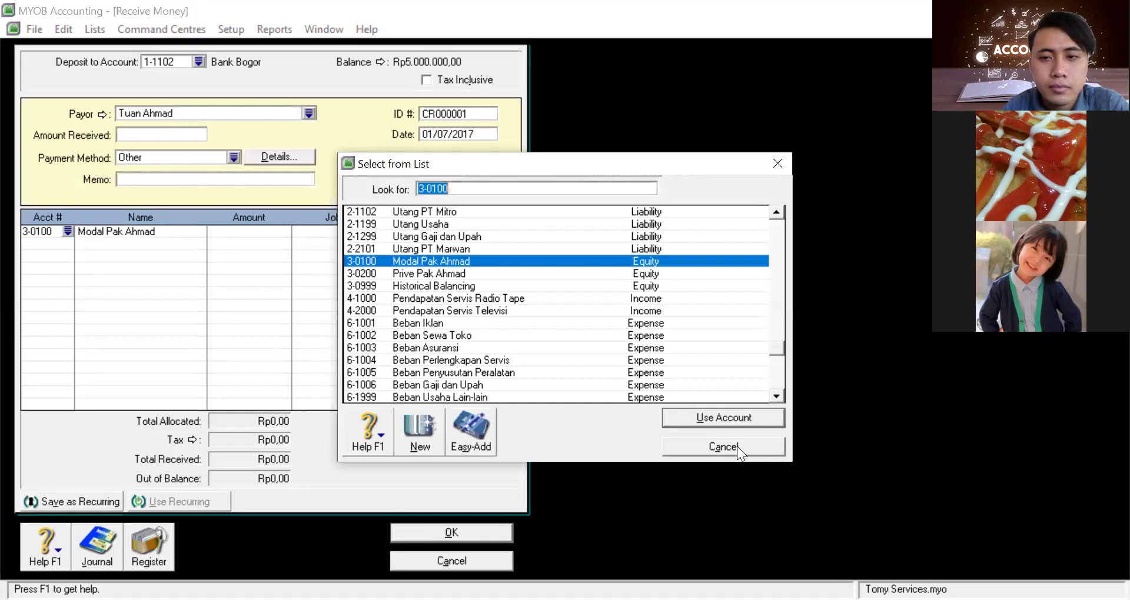
{"action": "key", "text": "Return"}
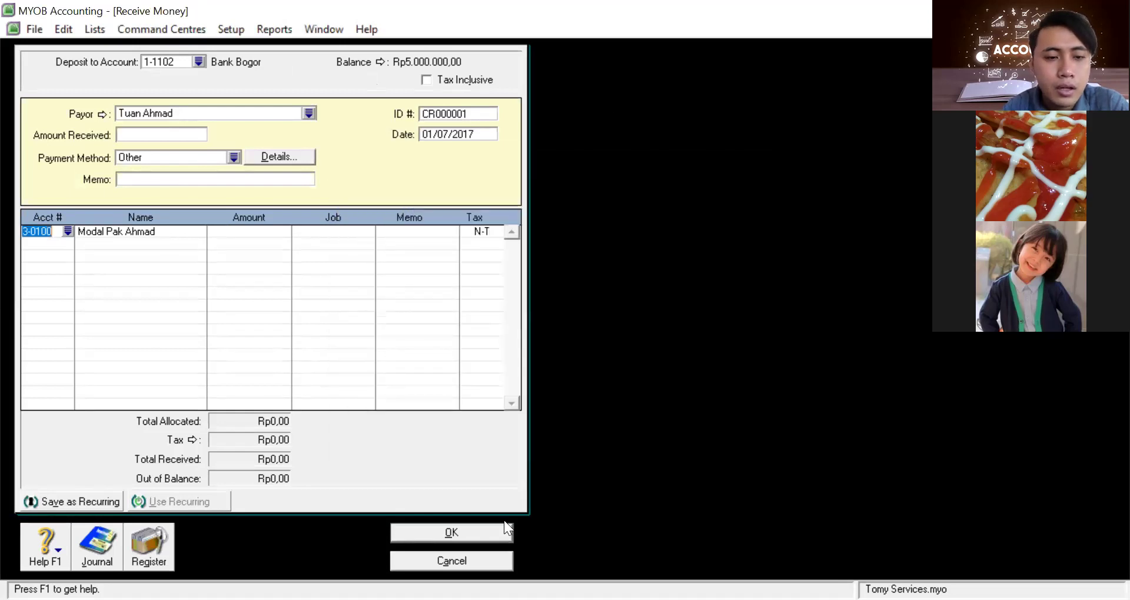
{"action": "left_click", "coordinate": [448, 560]}
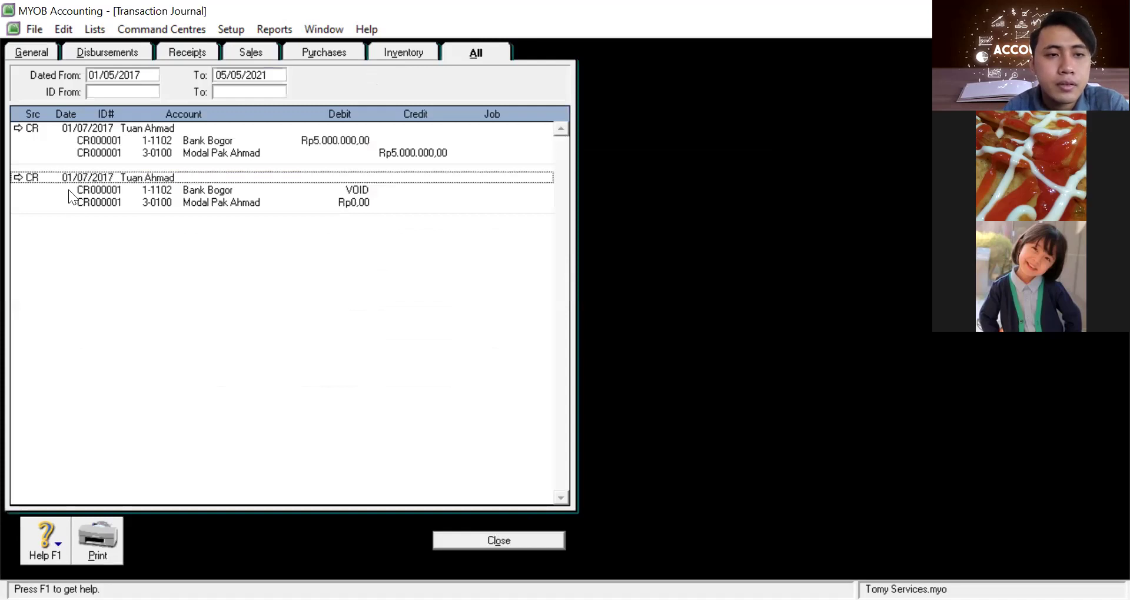
Reopen the voided CR000001 receipt and delete it with Edit > Delete
{"action": "right_click", "coordinate": [92, 209]}
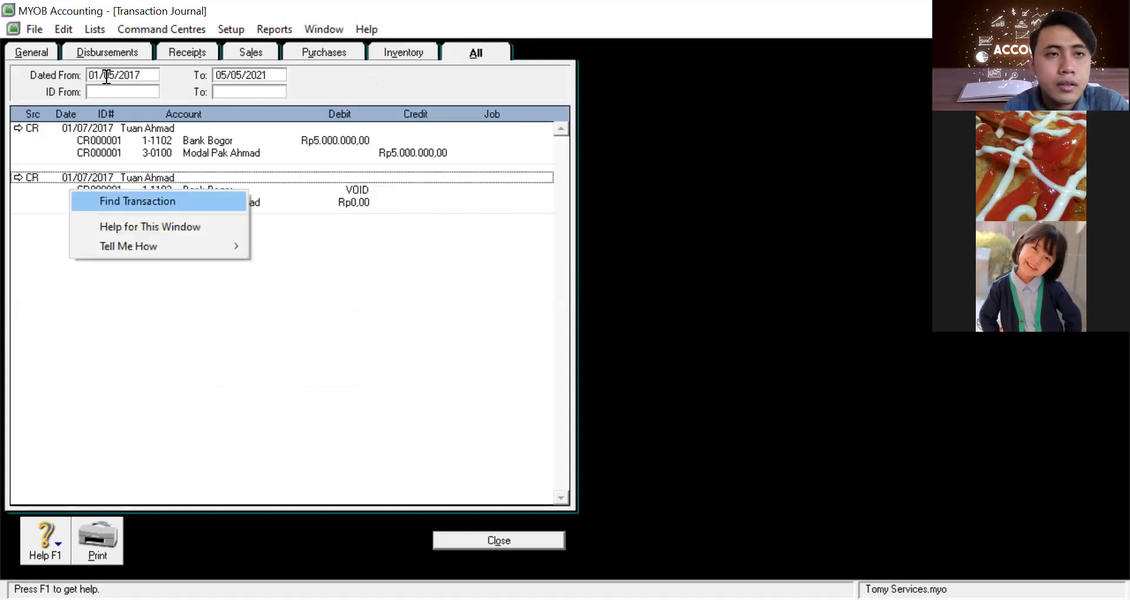
{"action": "left_click", "coordinate": [95, 27]}
{"action": "left_click", "coordinate": [145, 33]}
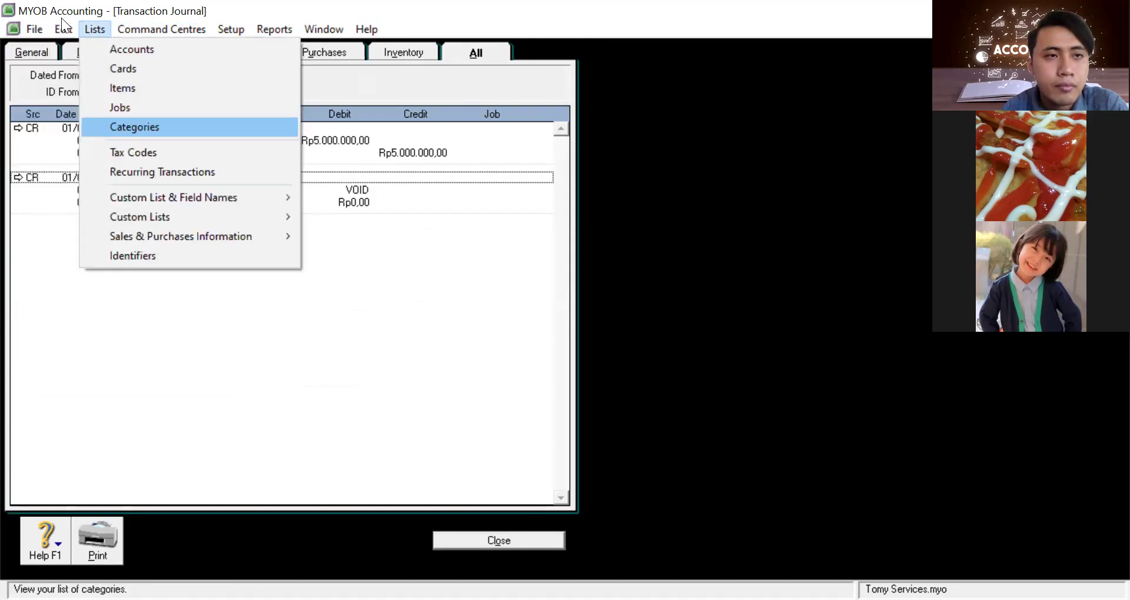
{"action": "left_click", "coordinate": [308, 190]}
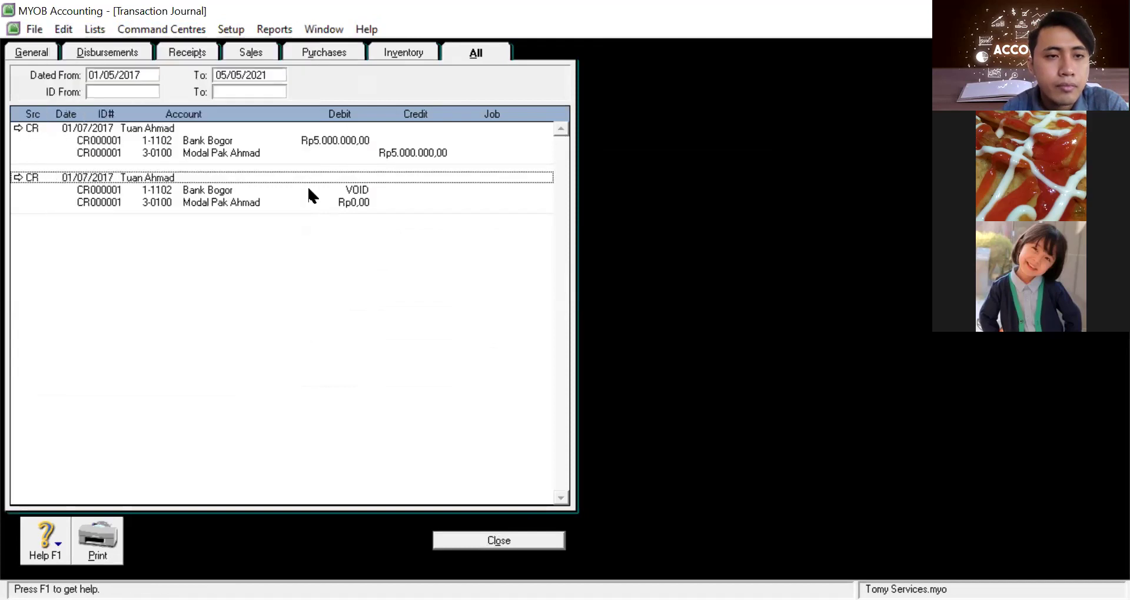
{"action": "left_click", "coordinate": [27, 178]}
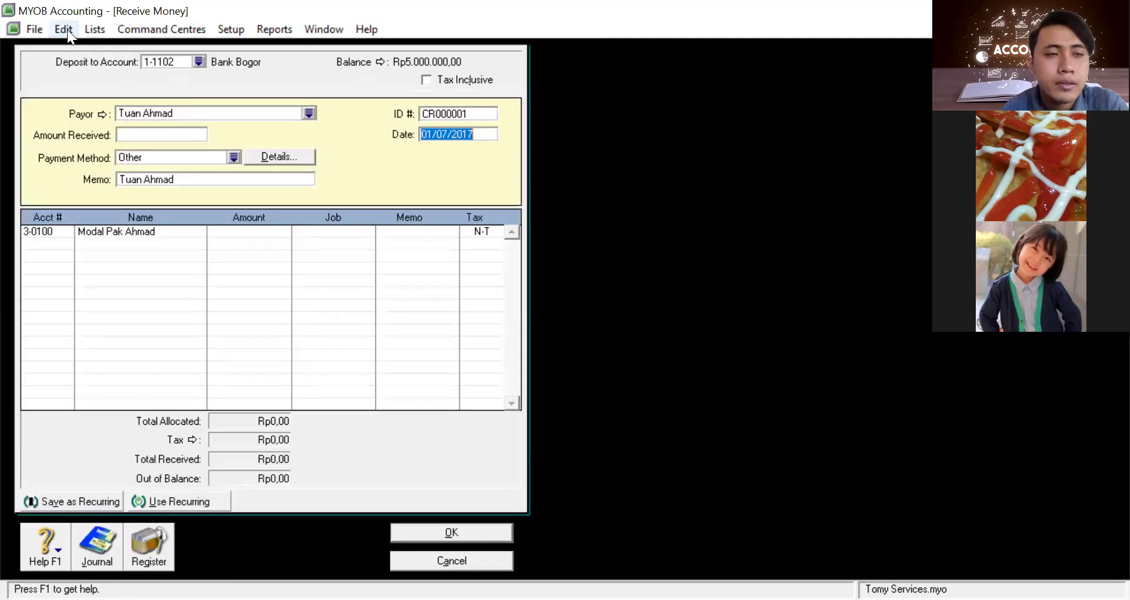
{"action": "left_click", "coordinate": [65, 30]}
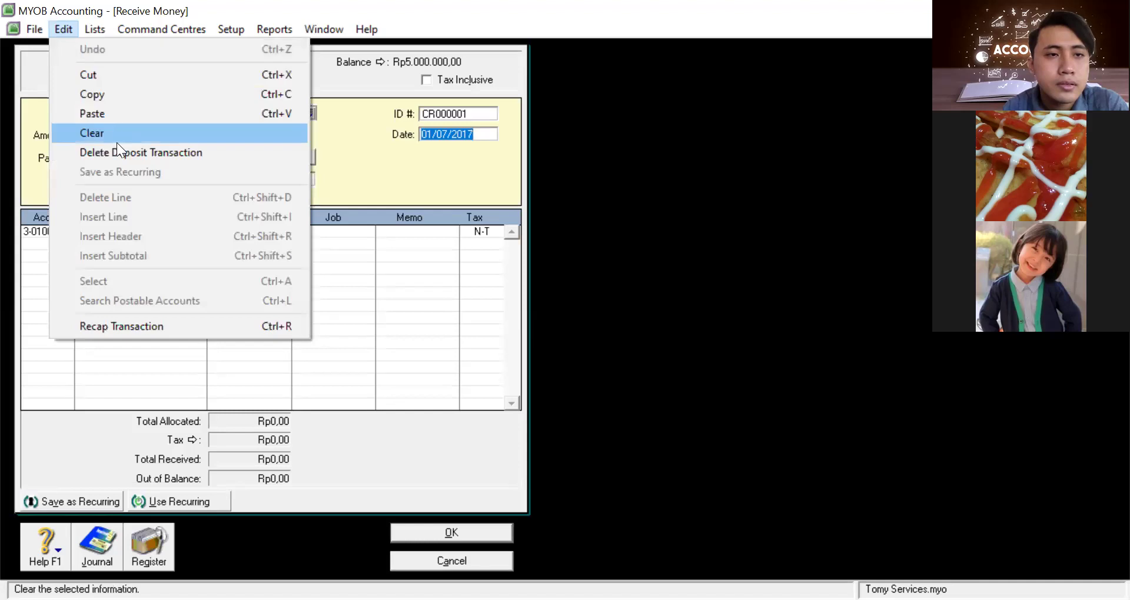
{"action": "left_click", "coordinate": [117, 146]}
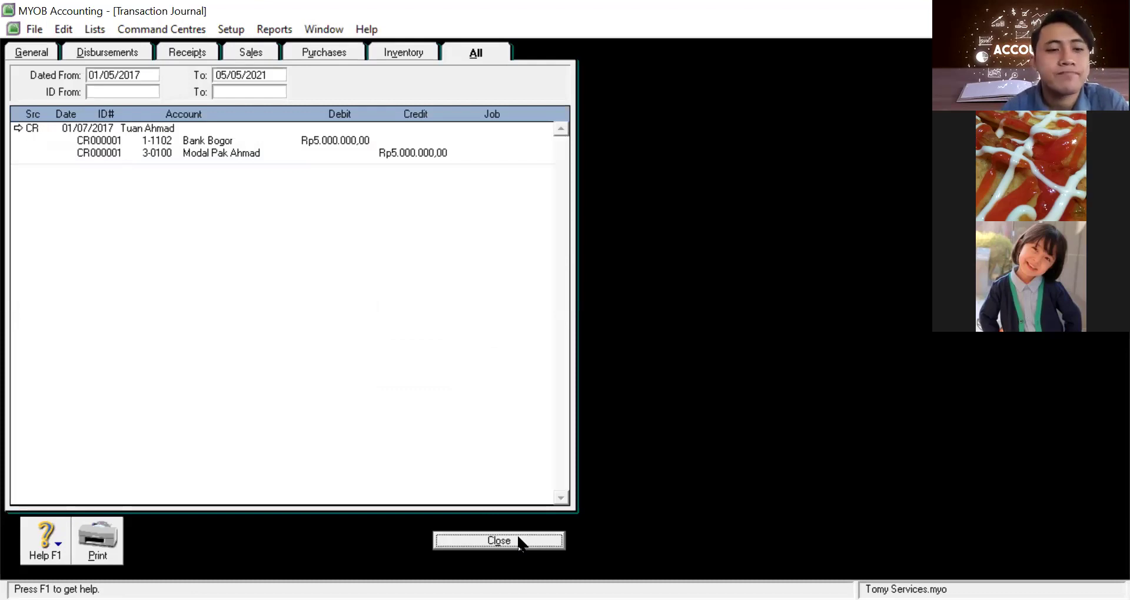
Display the Accounts List Summary from Index to Reports, confirming Bank Bogor and capital at Rp5.000.000,00
{"action": "left_click", "coordinate": [280, 31]}
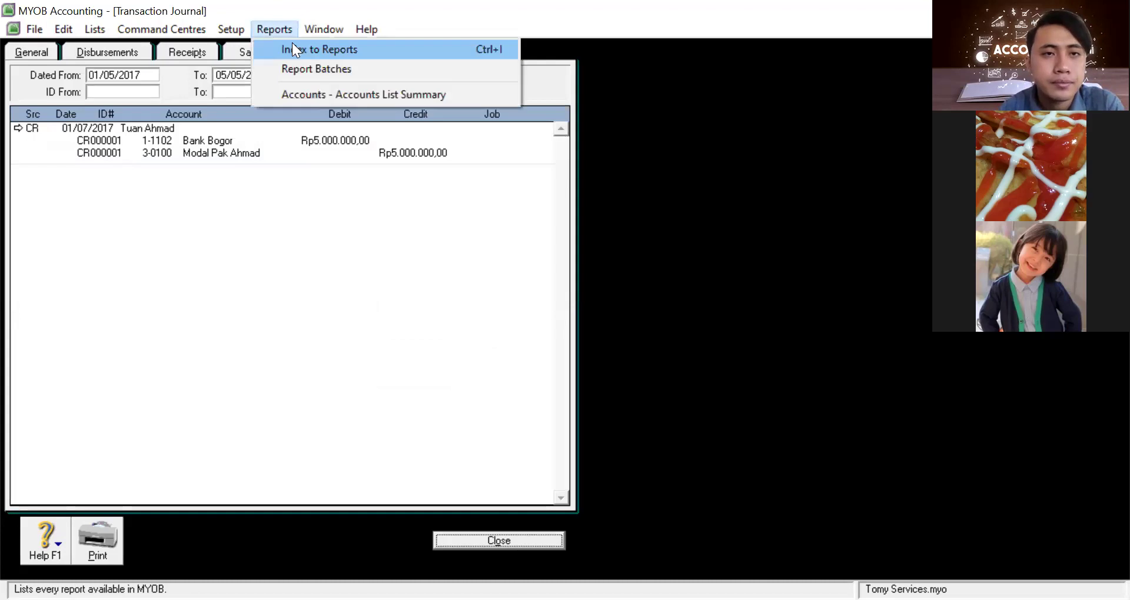
{"action": "left_click", "coordinate": [294, 48]}
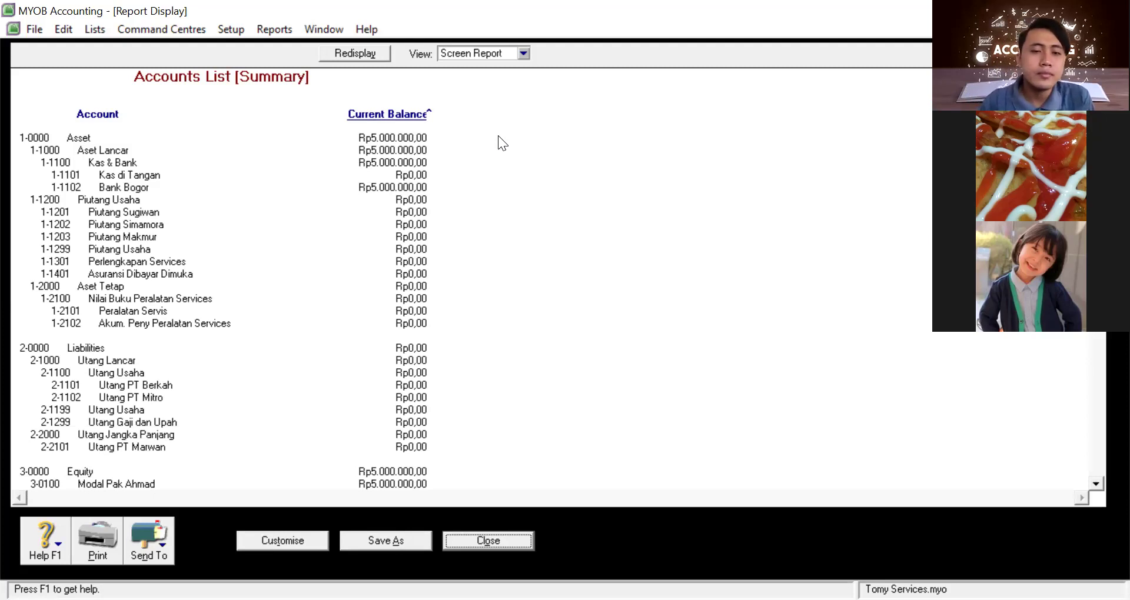
{"action": "left_click", "coordinate": [505, 537]}
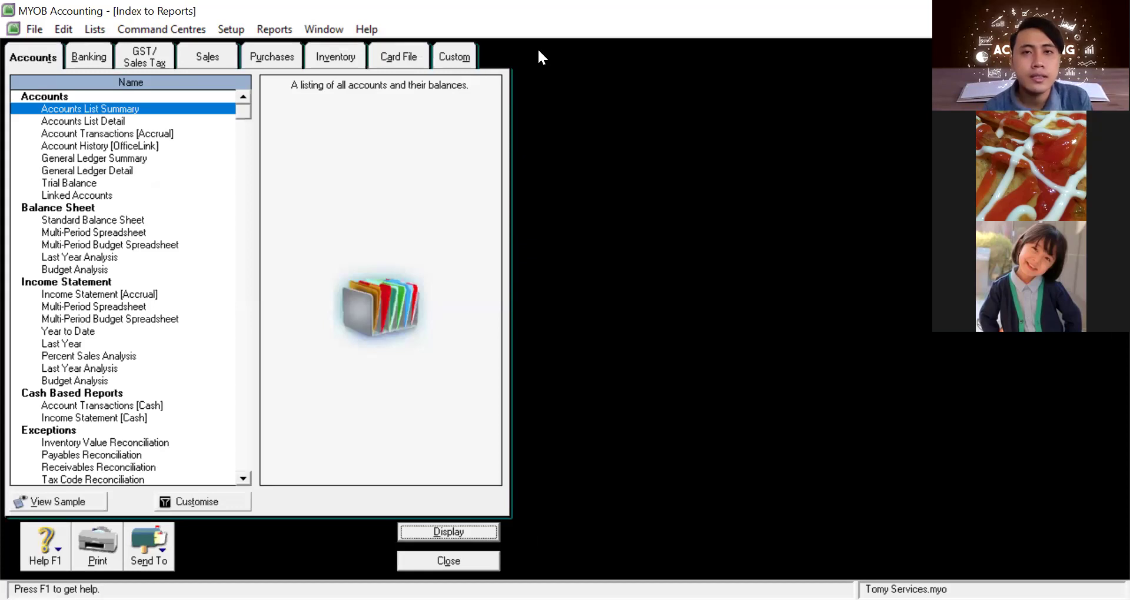